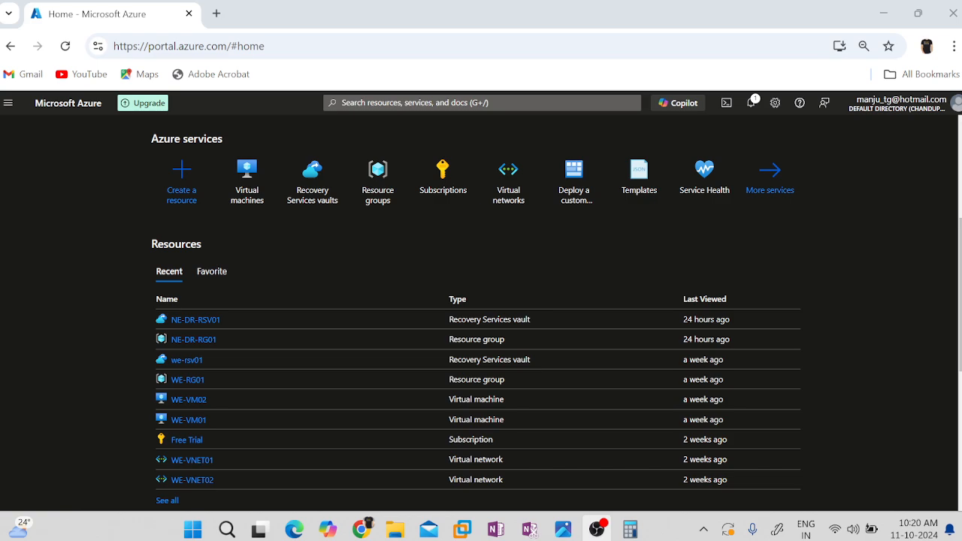
Search the portal for the Load Balancer marketplace item and open its creation form.
left_click(451, 103)
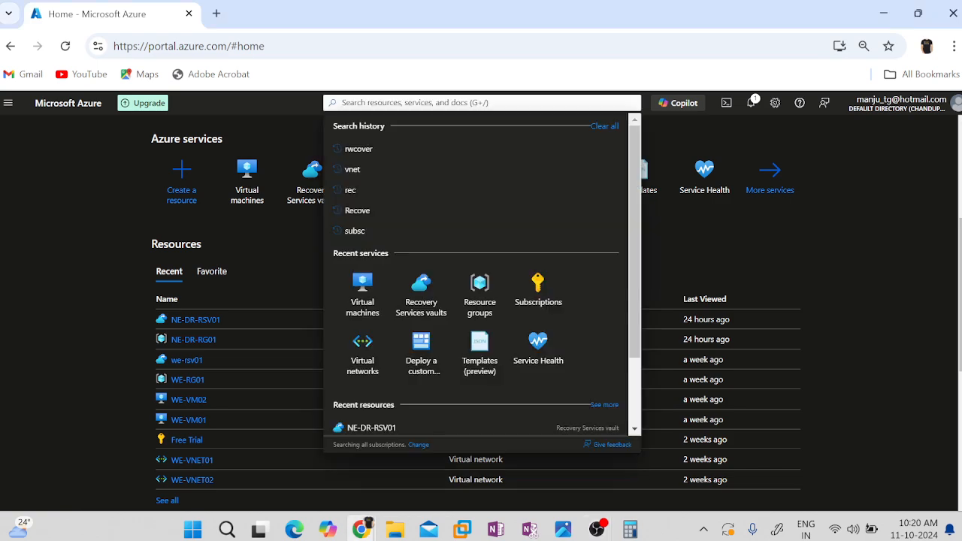
type("lac")
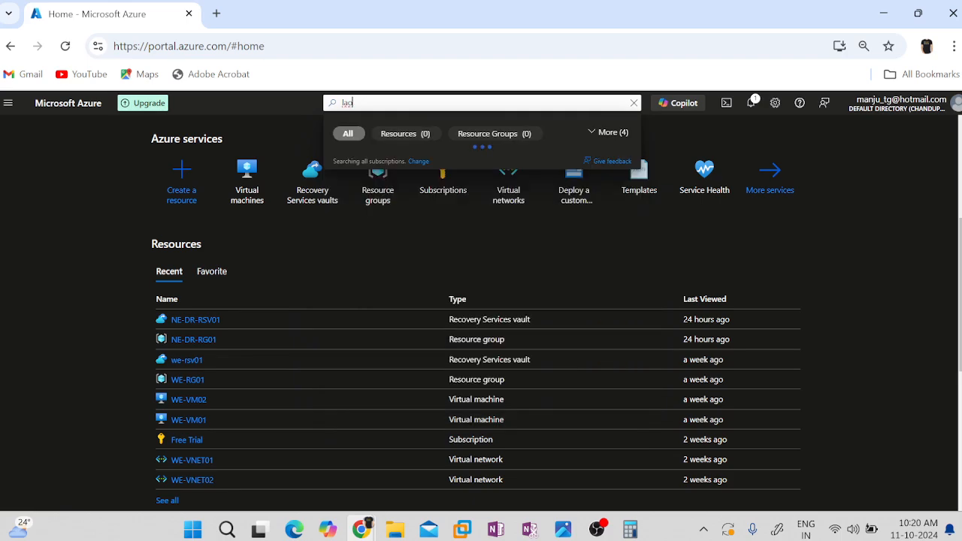
type("d")
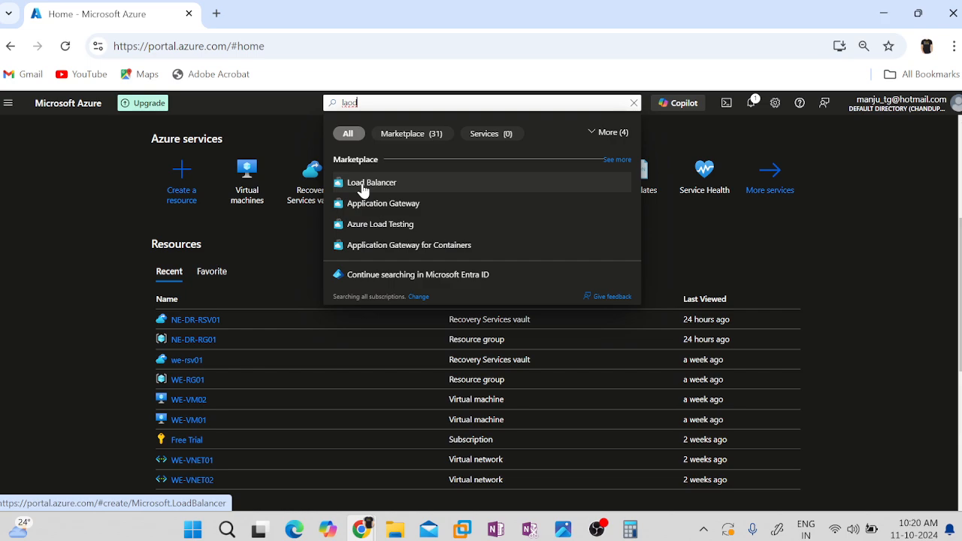
key("Escape")
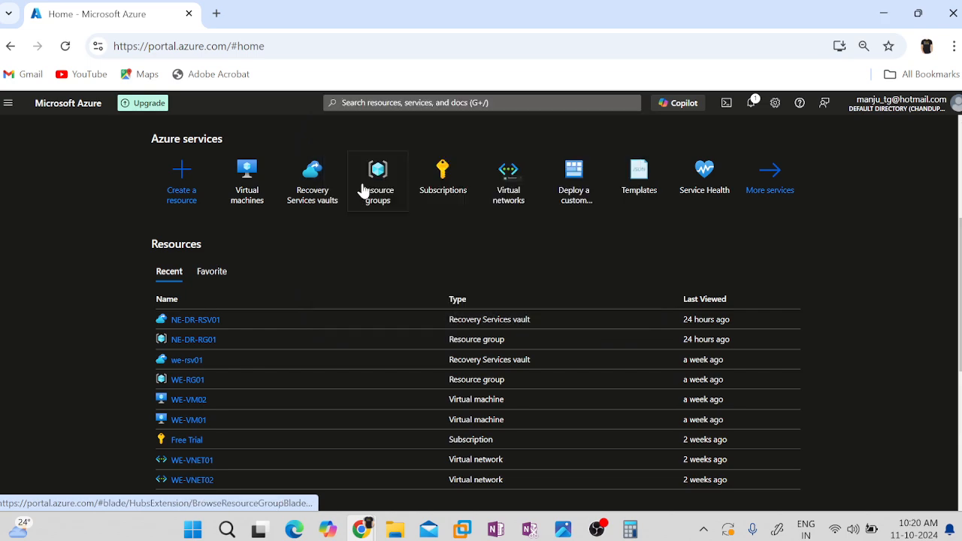
mouse_move(363, 190)
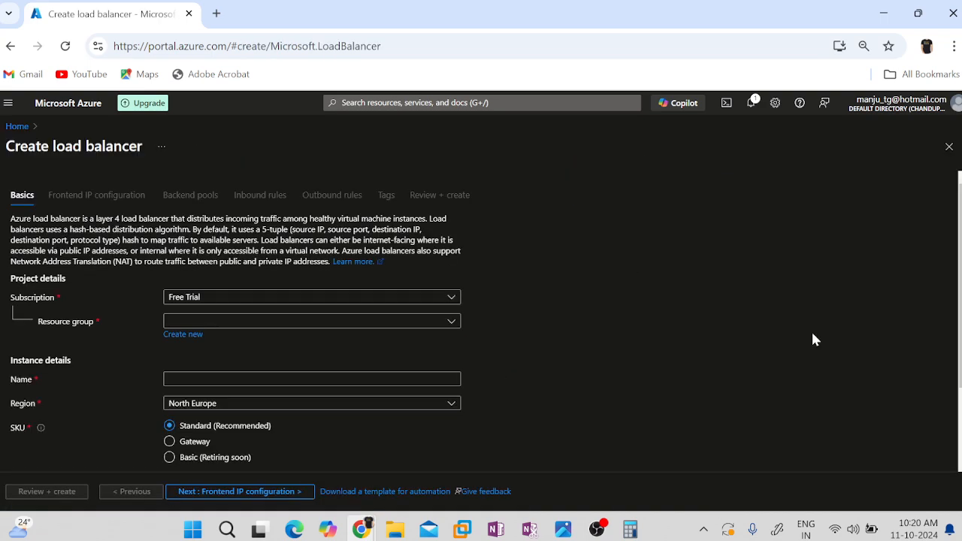
Create a new resource group named RG-LB01 for the load balancer.
scroll(813, 338, "down", 1)
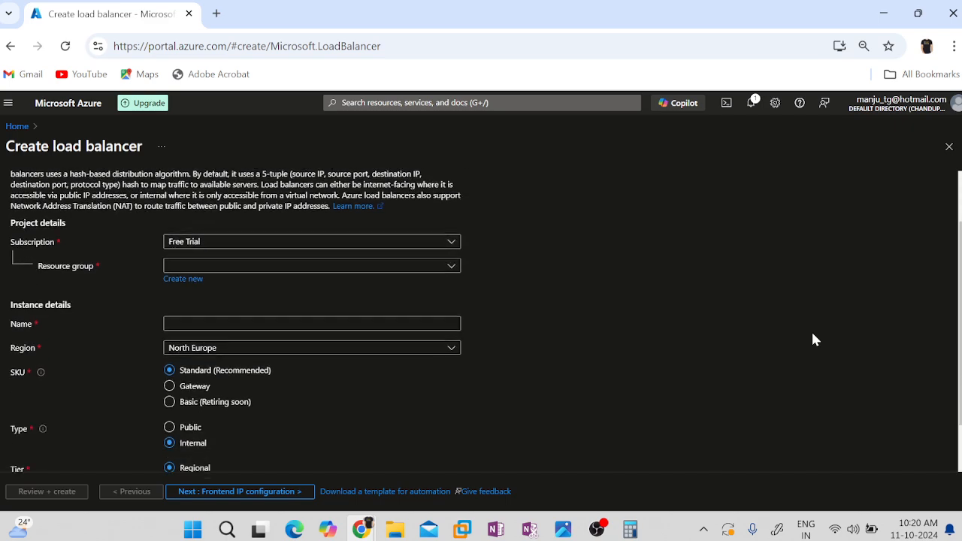
left_click(181, 272)
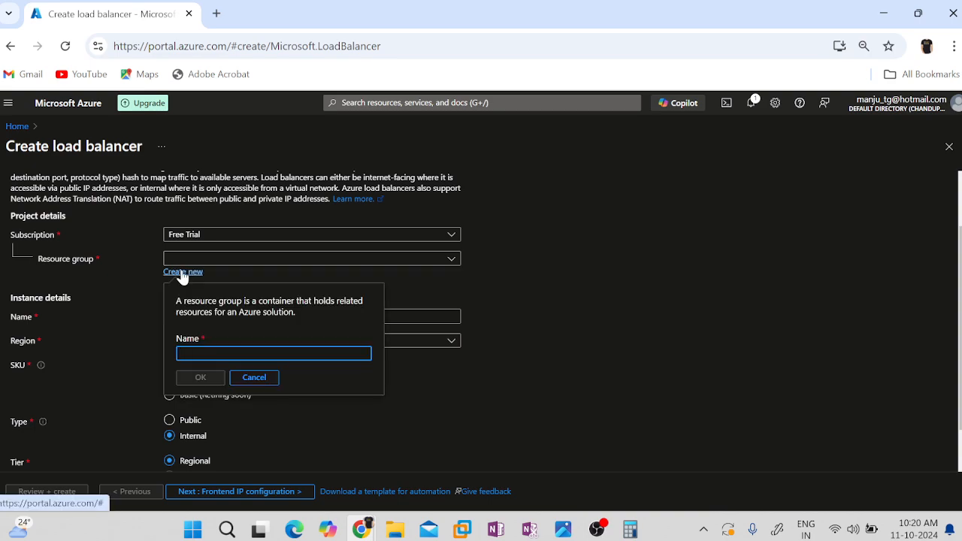
type("RG-LB01")
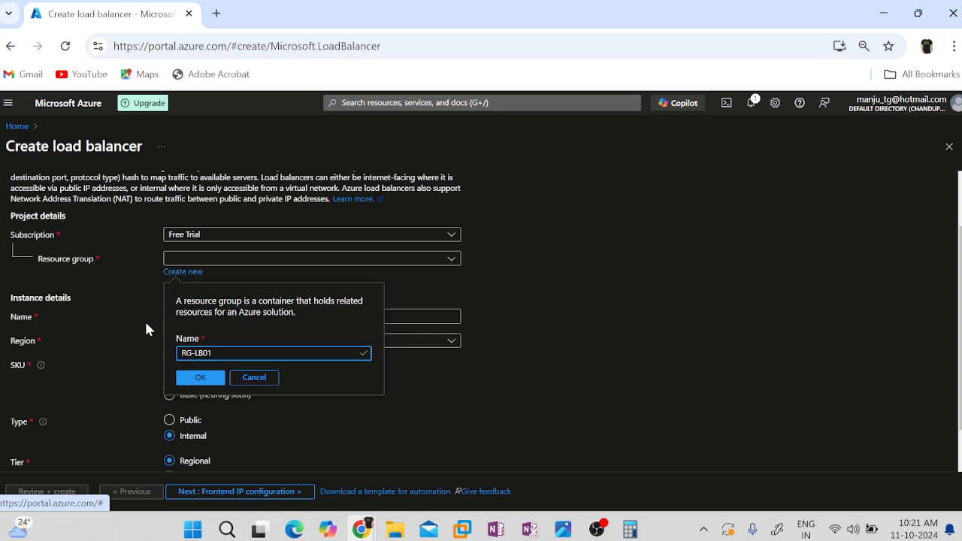
left_click(197, 380)
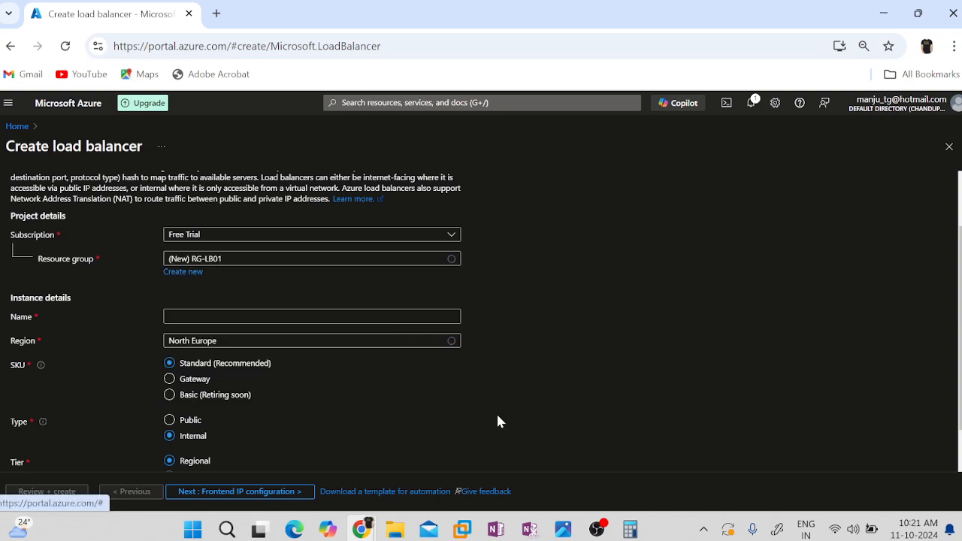
Name the load balancer instance MY-LB01.
left_click(254, 317)
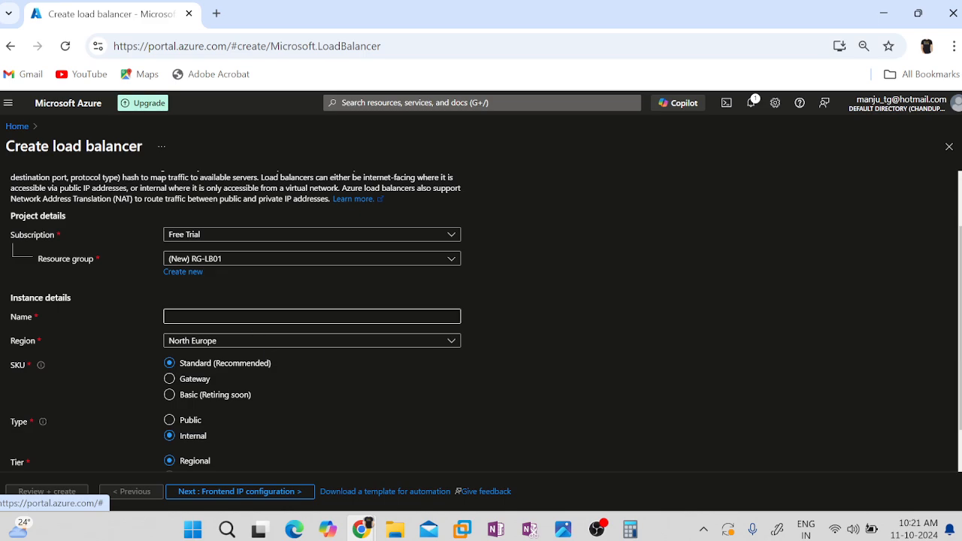
left_click(253, 317)
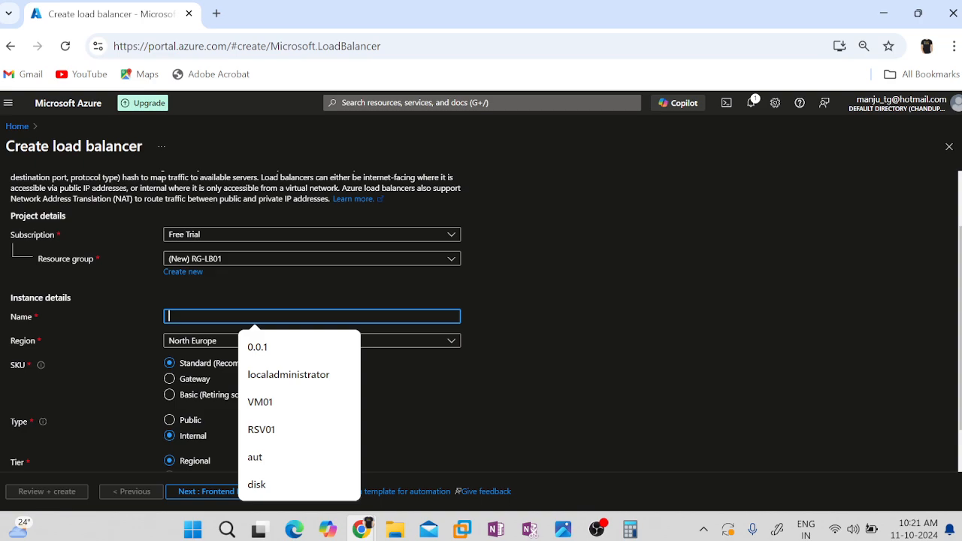
type("MY")
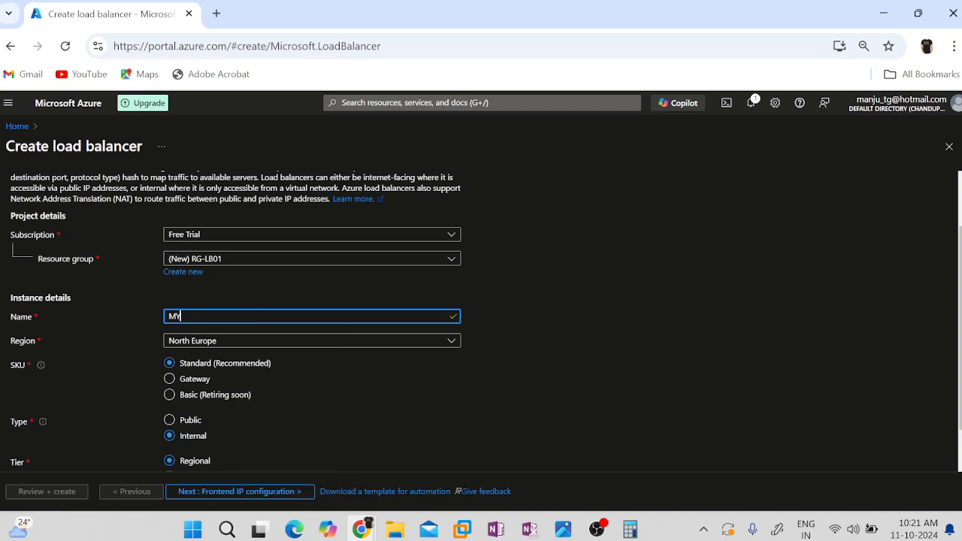
type("-LB01")
left_click(496, 423)
Set the load balancer's region to West Europe and its type to Public.
left_click(191, 341)
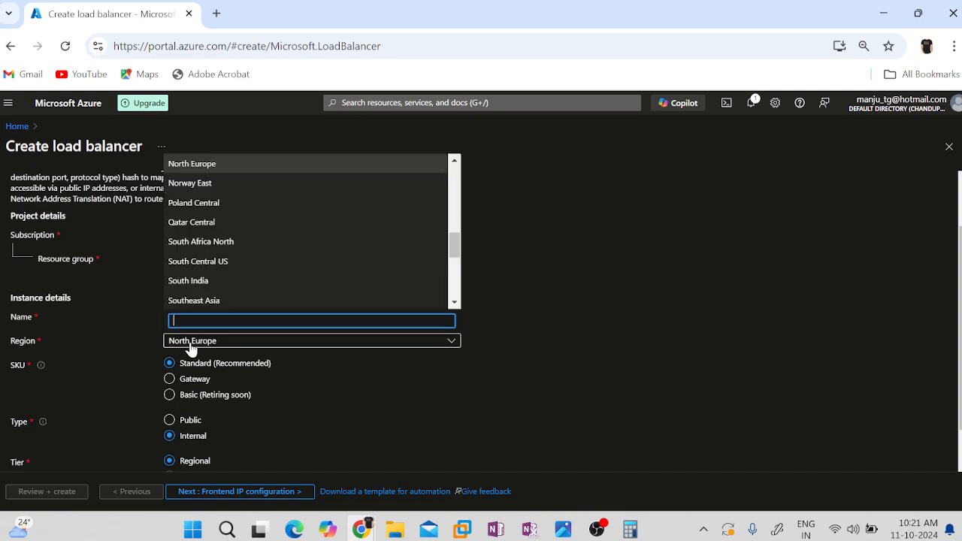
type("wes")
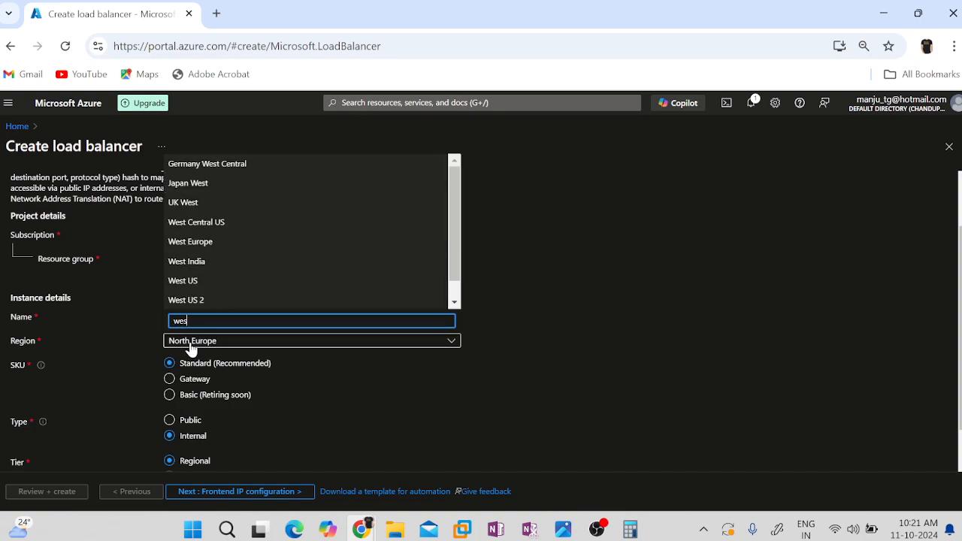
left_click(204, 242)
scroll(557, 436, "down", 1)
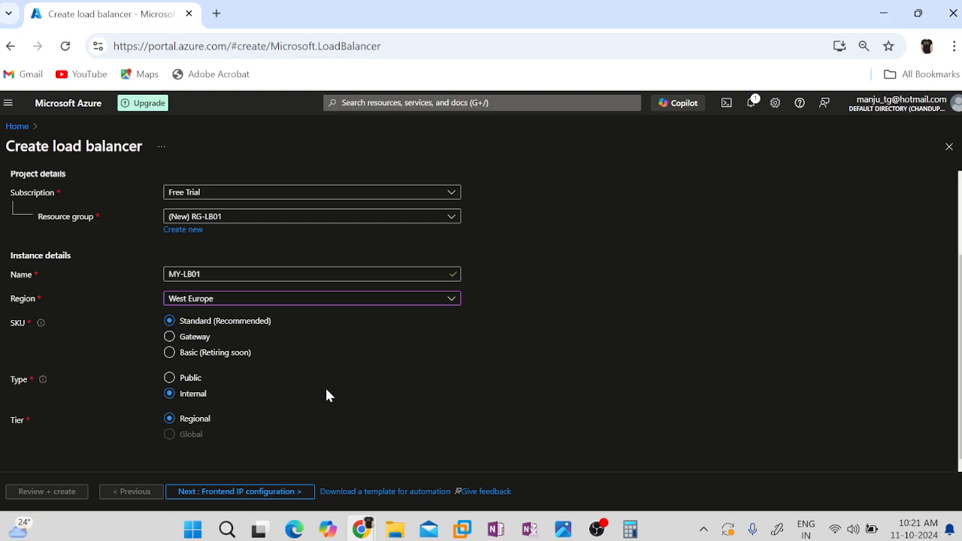
left_click(169, 379)
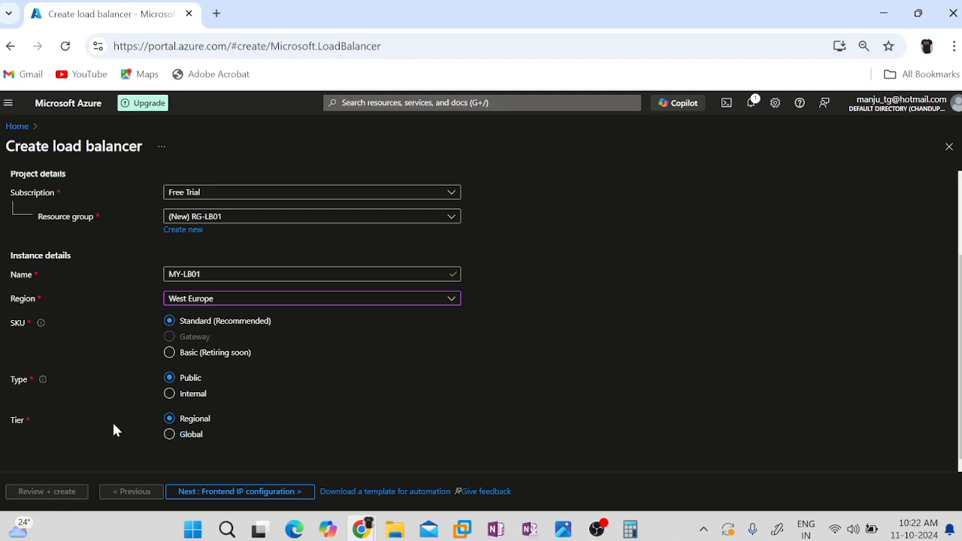
left_click(192, 436)
scroll(416, 429, "down", 1)
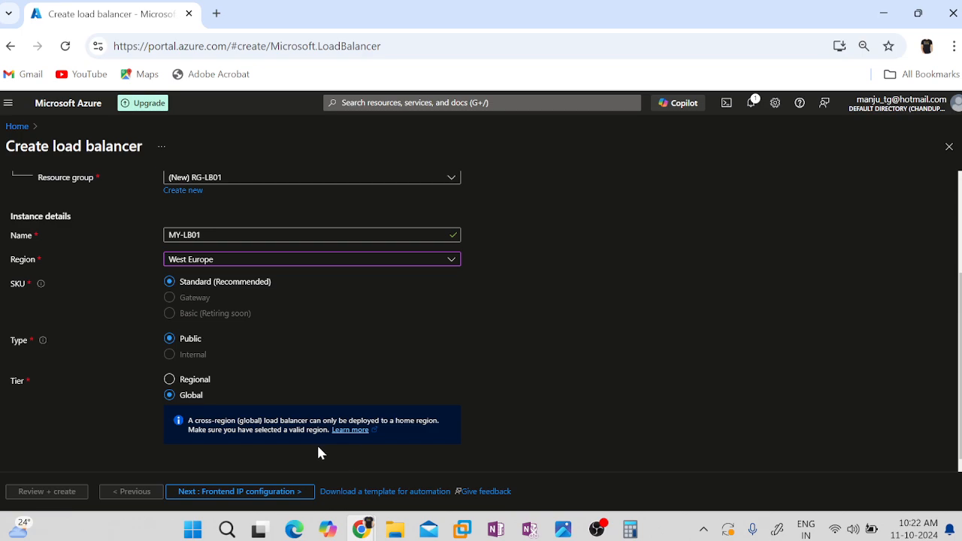
left_click(189, 381)
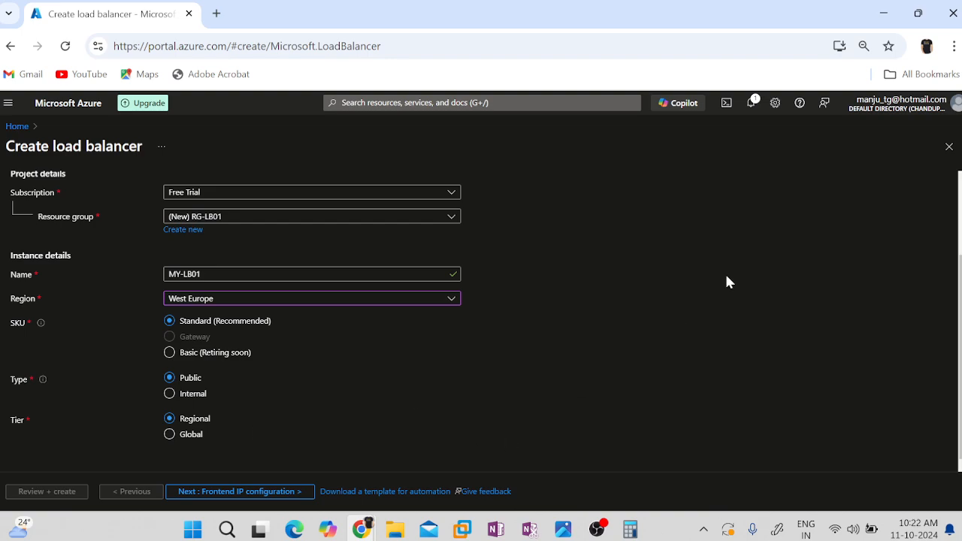
Proceed to the frontend IP settings and add a frontend IP configuration named MY-LB01-FIP01.
left_click(187, 493)
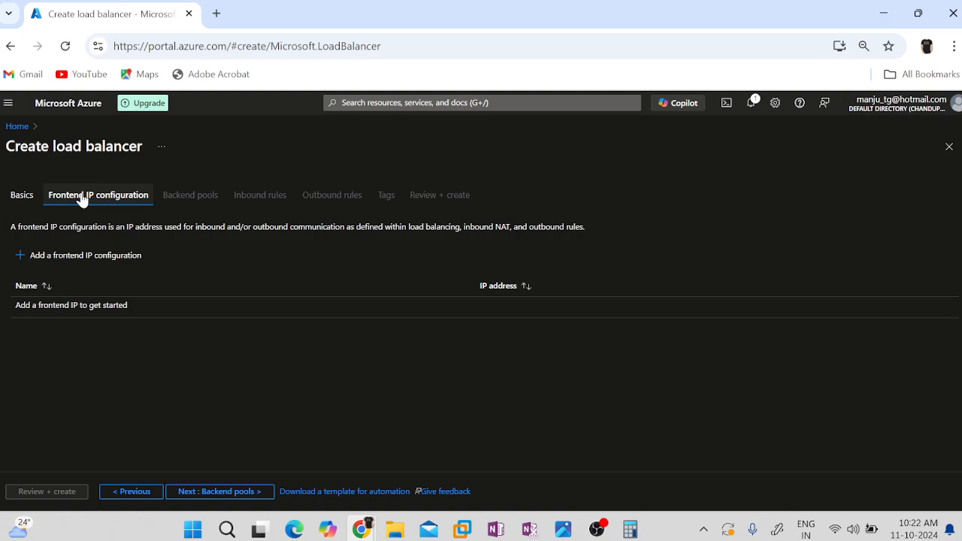
left_click(68, 257)
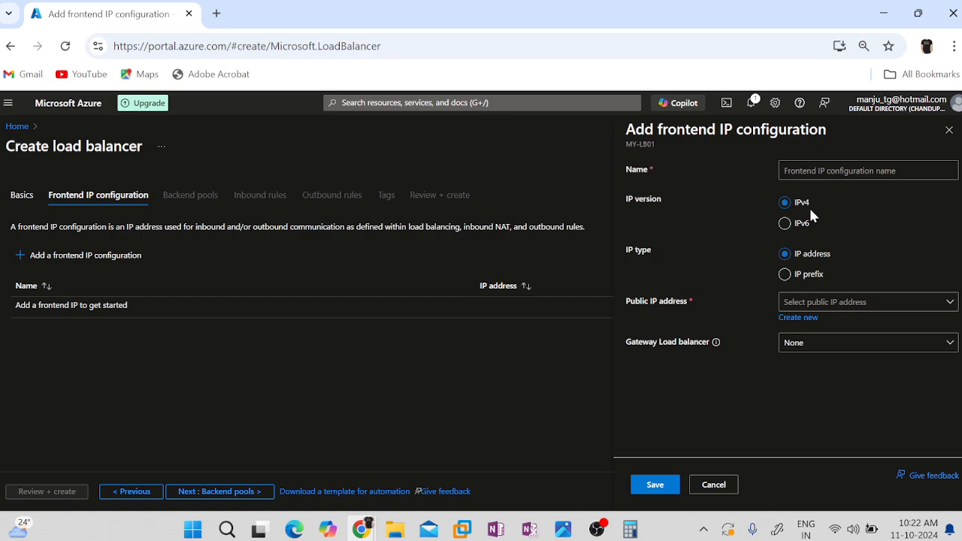
left_click(838, 171)
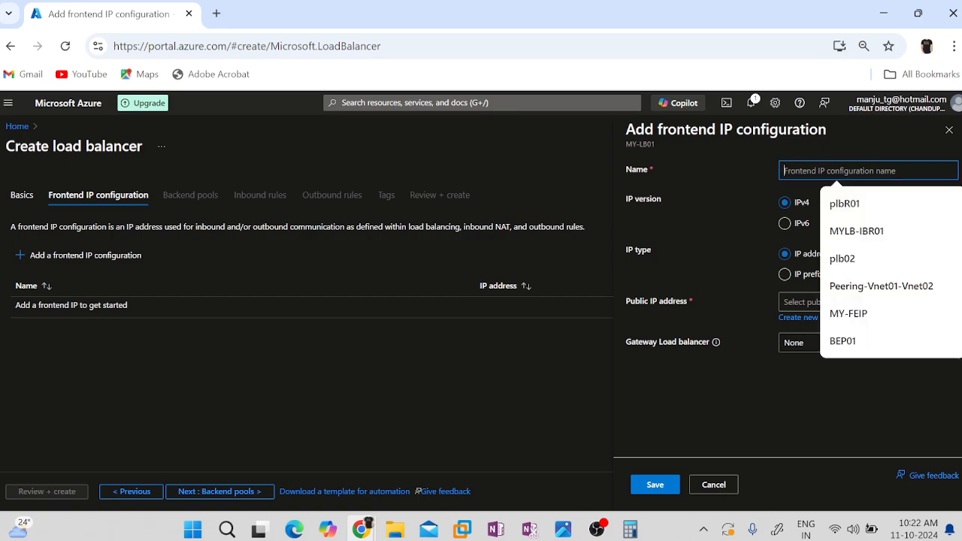
type("MY")
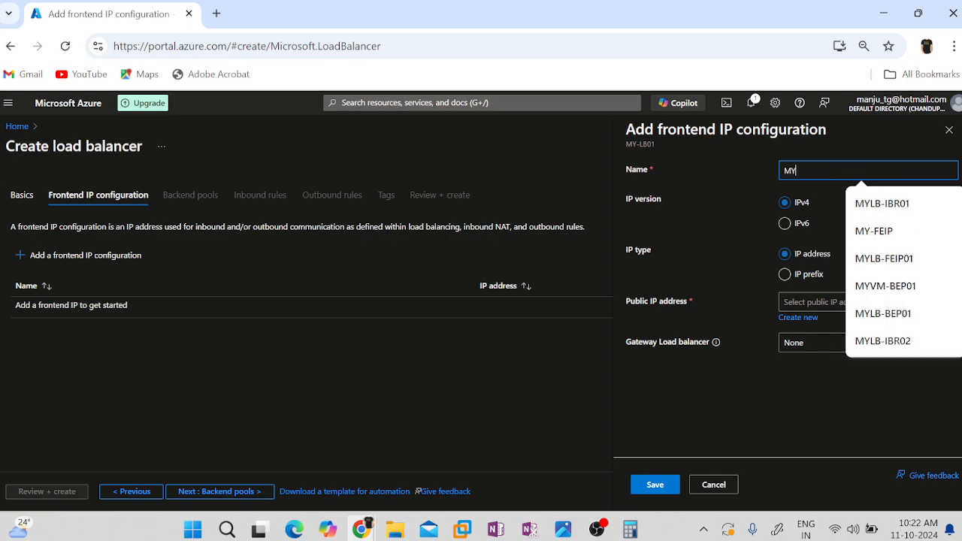
type("-LB01")
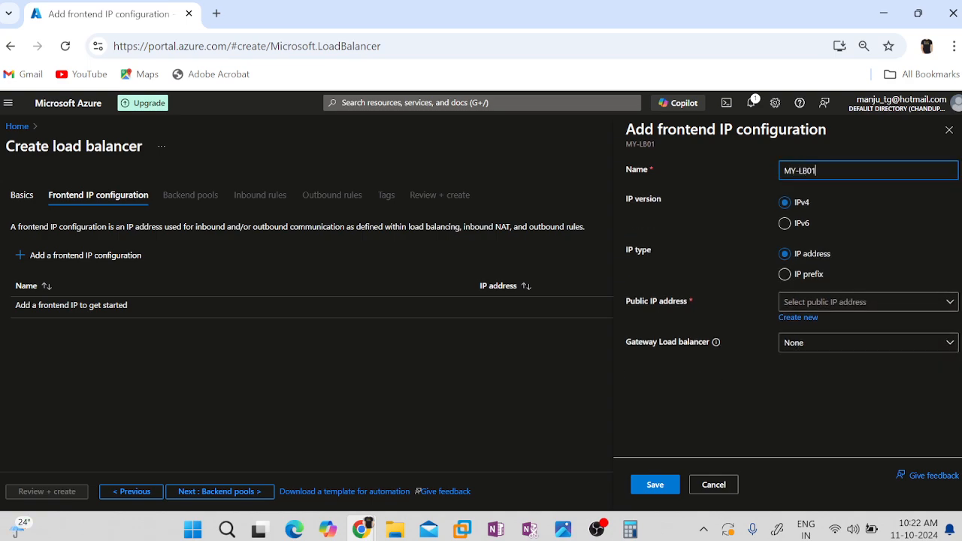
type("-FIP01")
left_click(824, 304)
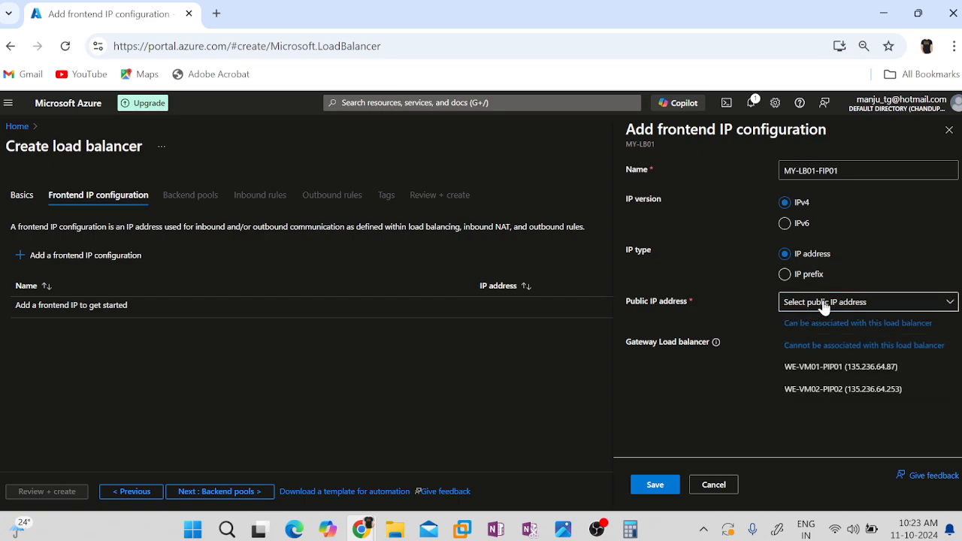
left_click(674, 383)
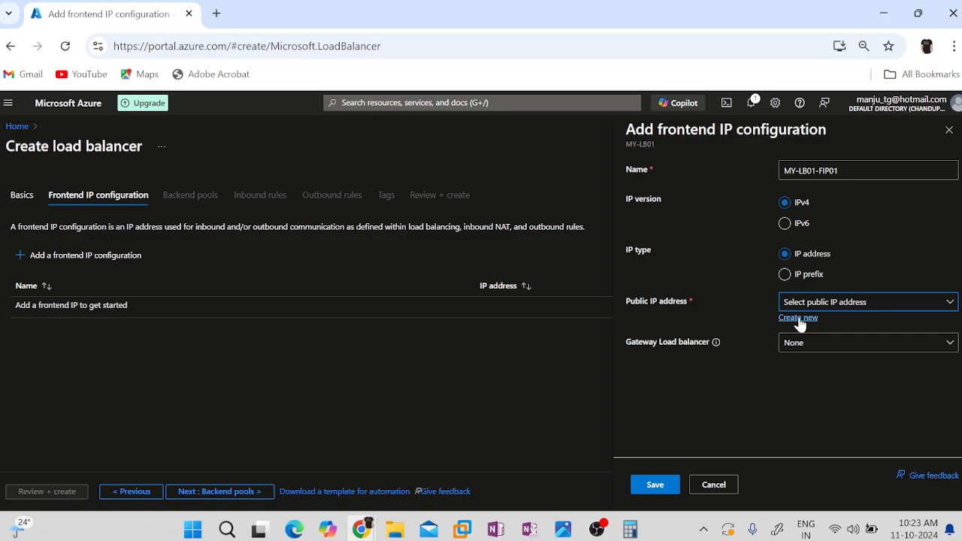
left_click(844, 300)
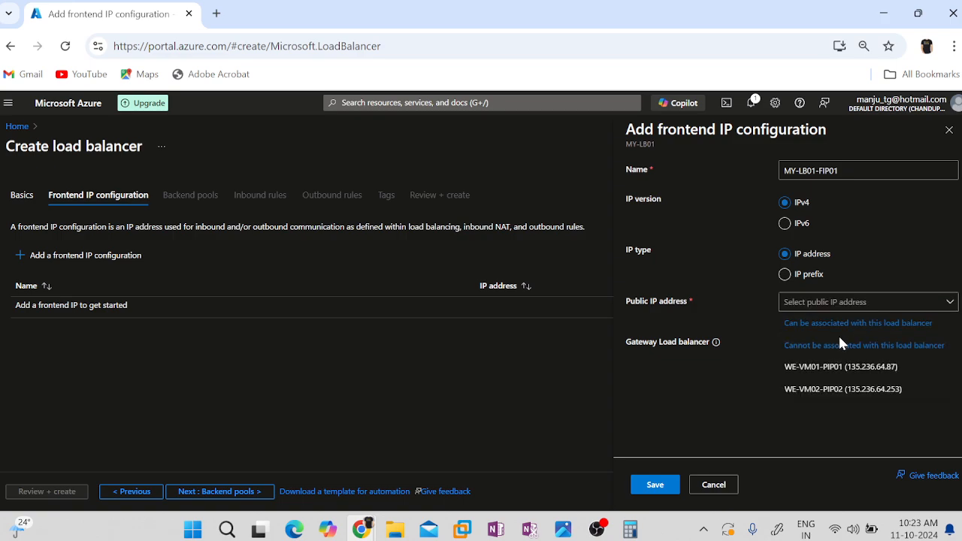
left_click(707, 405)
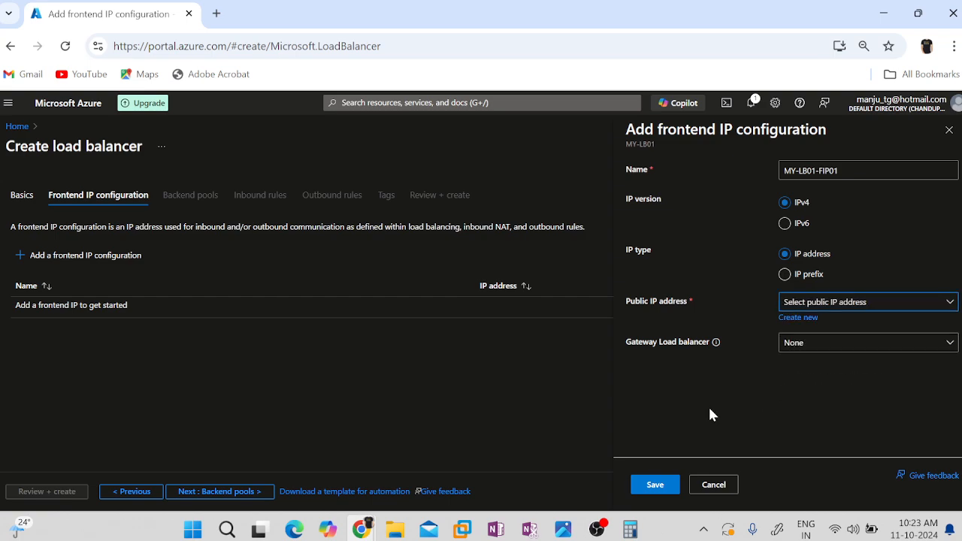
left_click(814, 316)
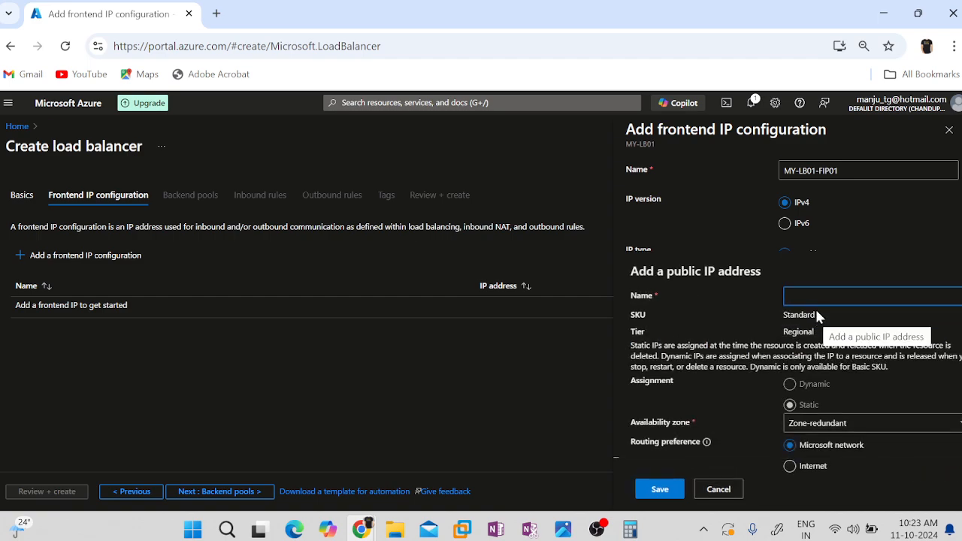
type("MY")
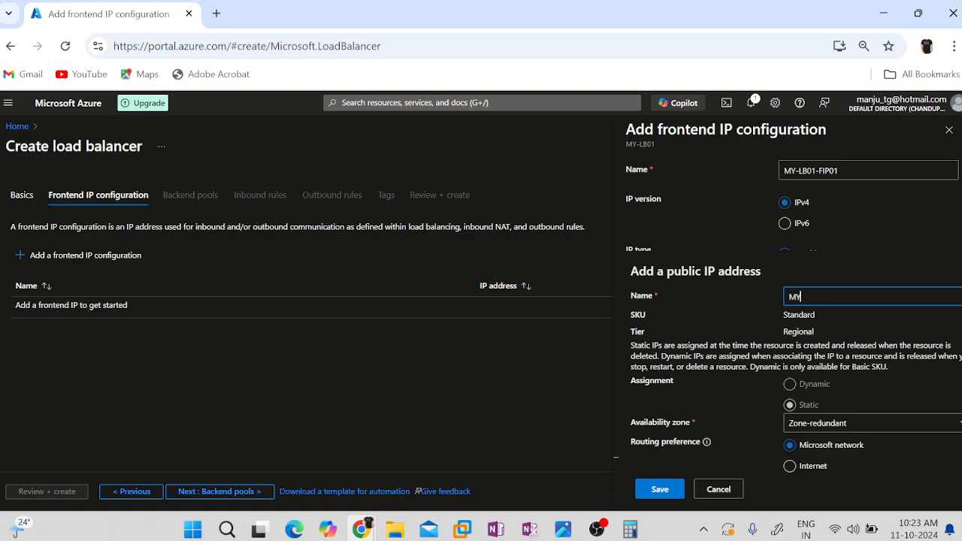
type("-LB01-")
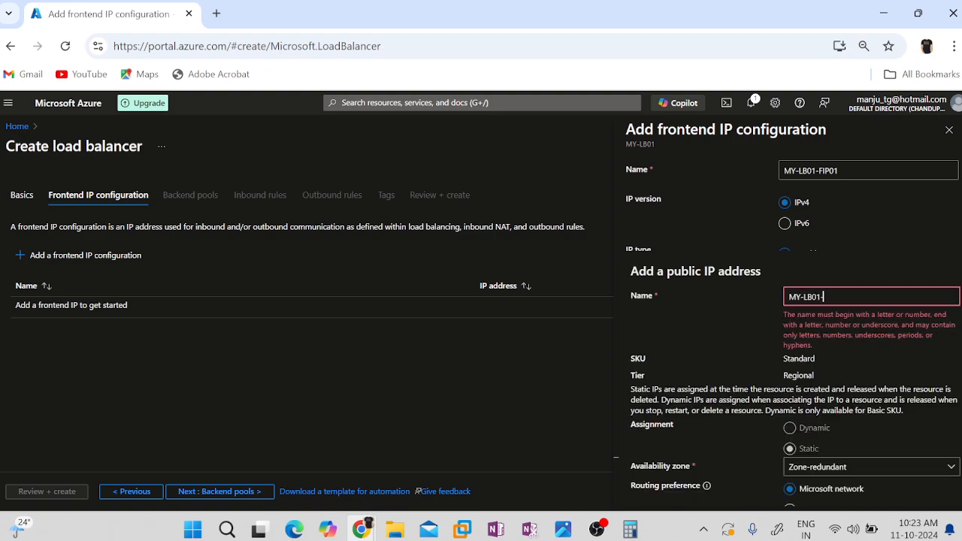
type("PIP")
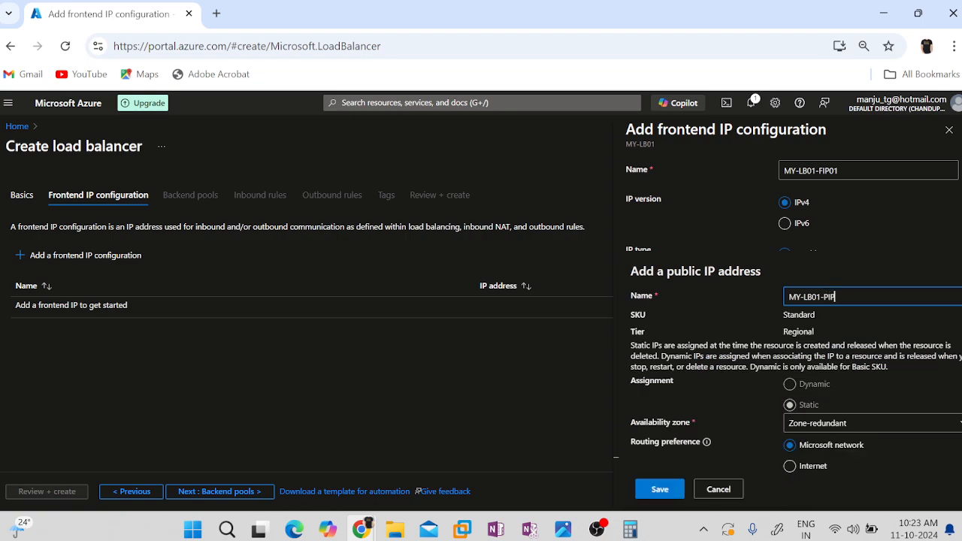
type("01")
left_click(864, 244)
left_click(846, 306)
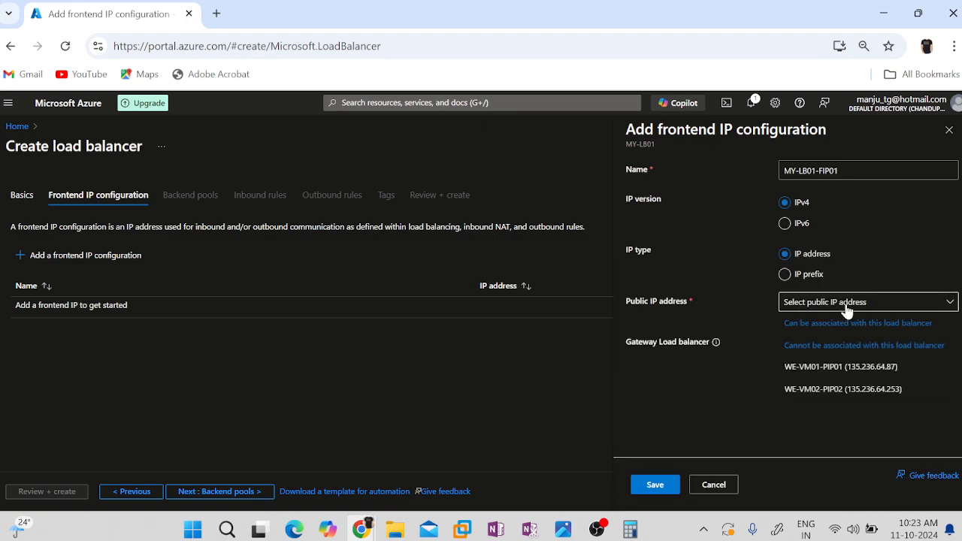
left_click(739, 426)
Create a new public IP address named MY-LB01-PIP01 for the frontend configuration.
left_click(796, 323)
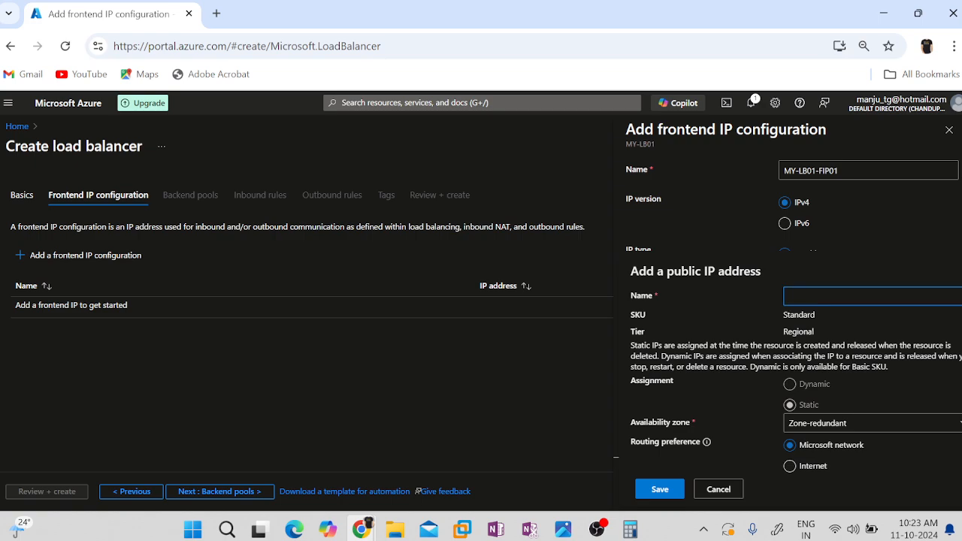
type("MY-LB01-")
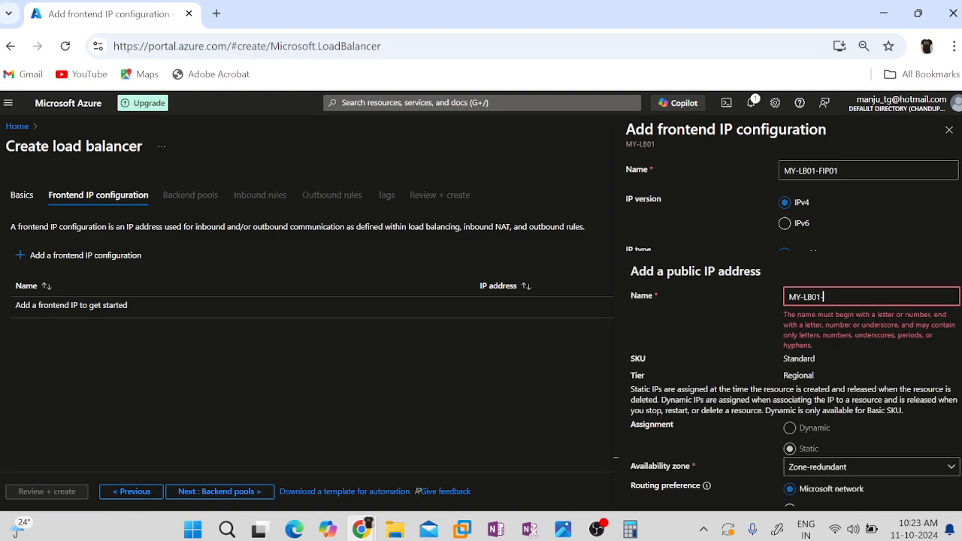
type("PIP01")
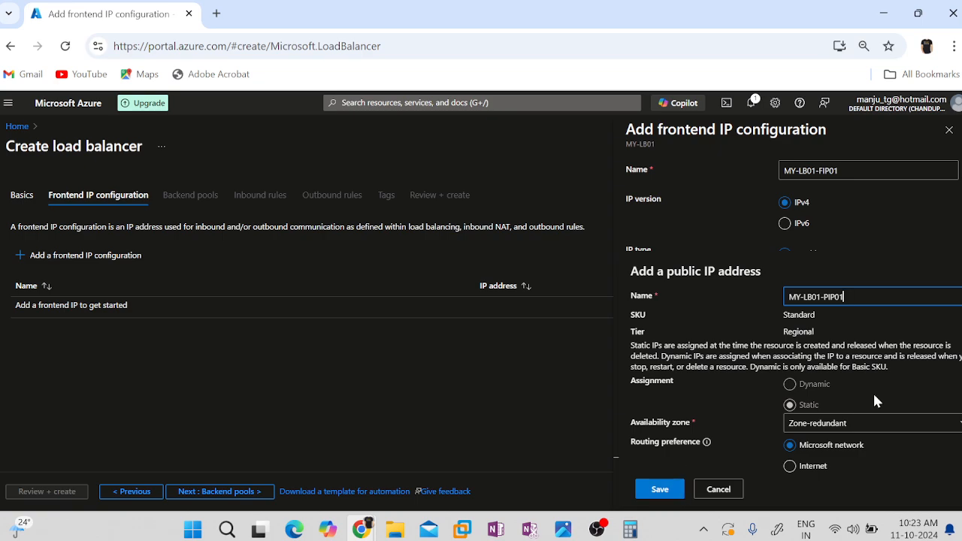
left_click(668, 492)
Leave the gateway load balancer set to None and save the frontend IP configuration.
left_click(832, 347)
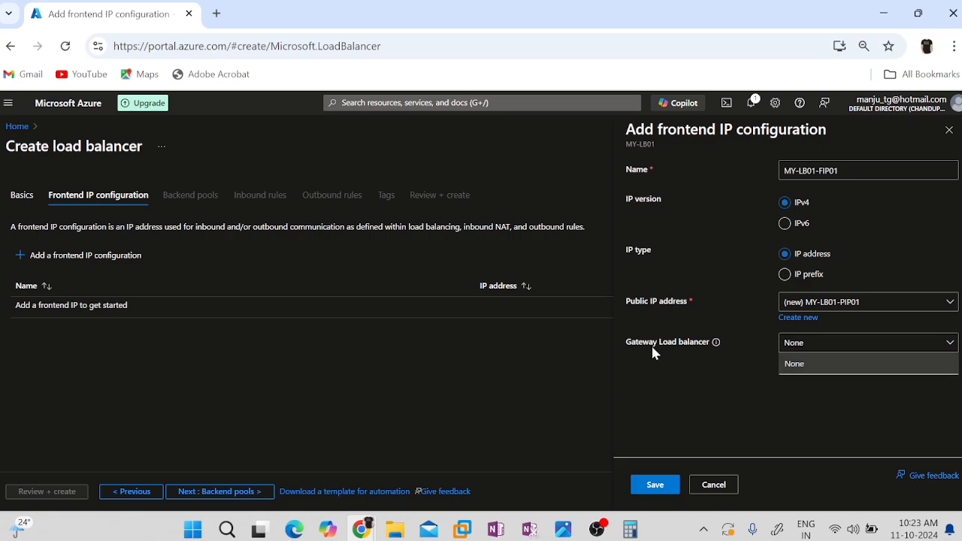
left_click(686, 398)
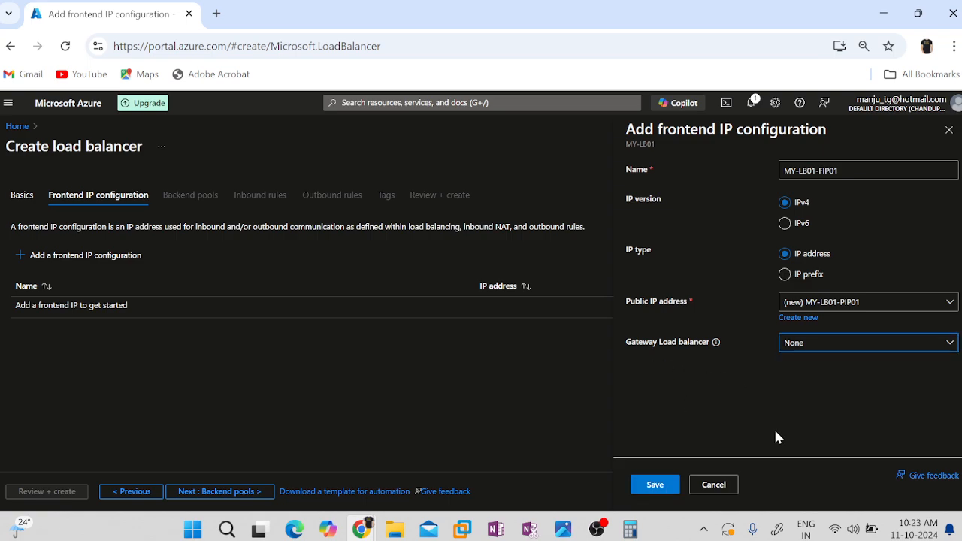
left_click(654, 485)
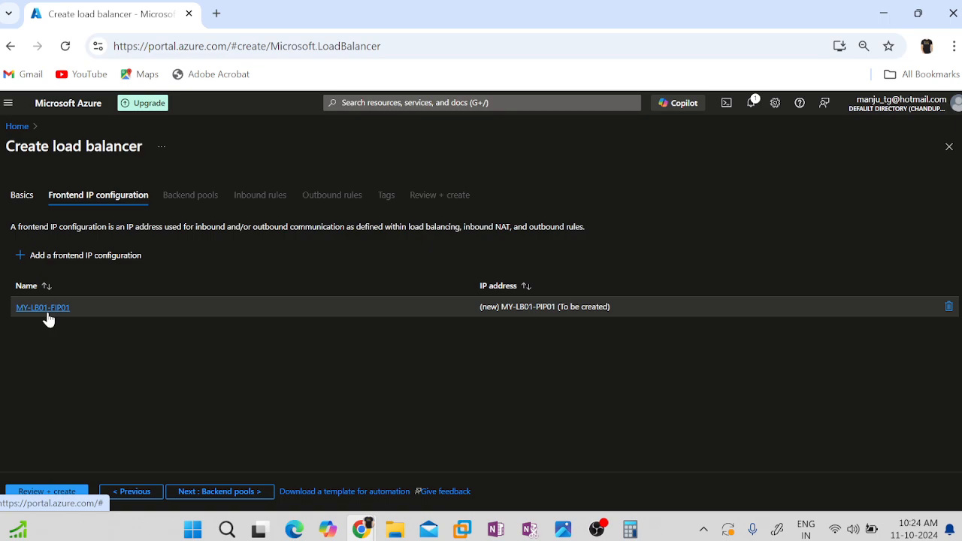
Proceed to the backend pool settings and start a new backend pool named MY-L01-BEP01.
left_click(188, 493)
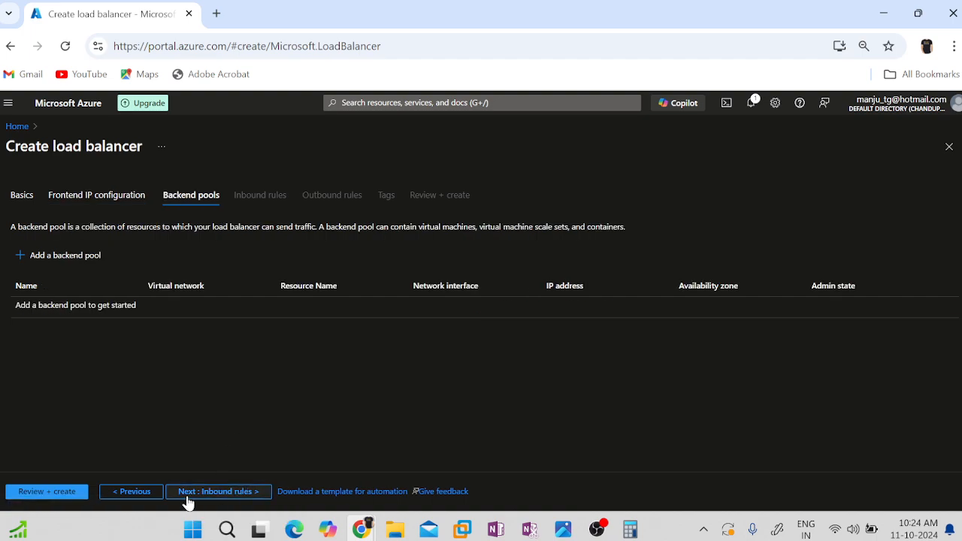
left_click(47, 259)
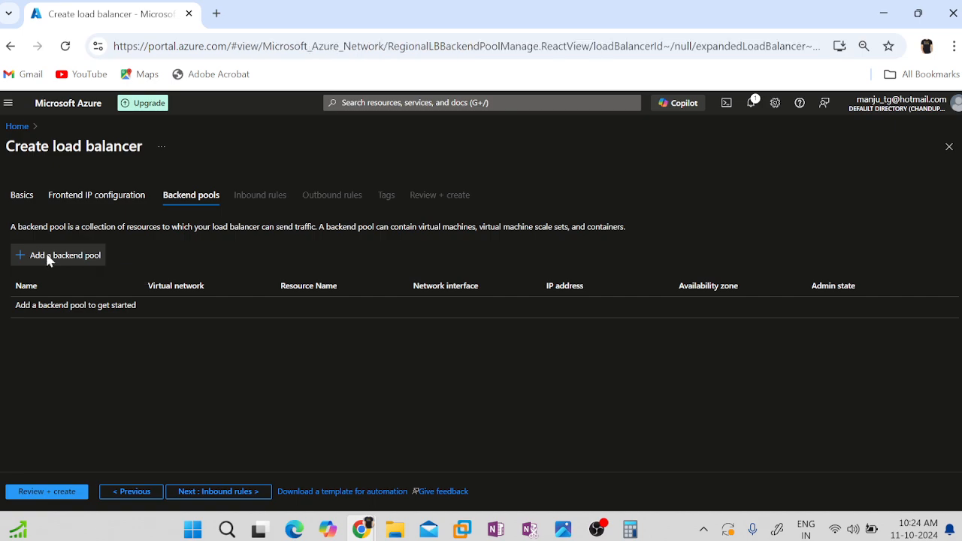
left_click(213, 186)
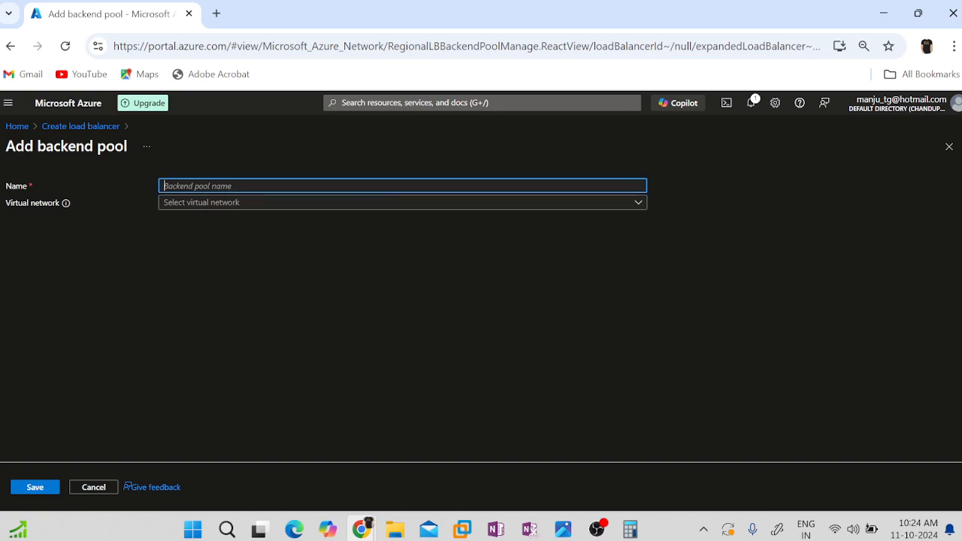
type("MY-")
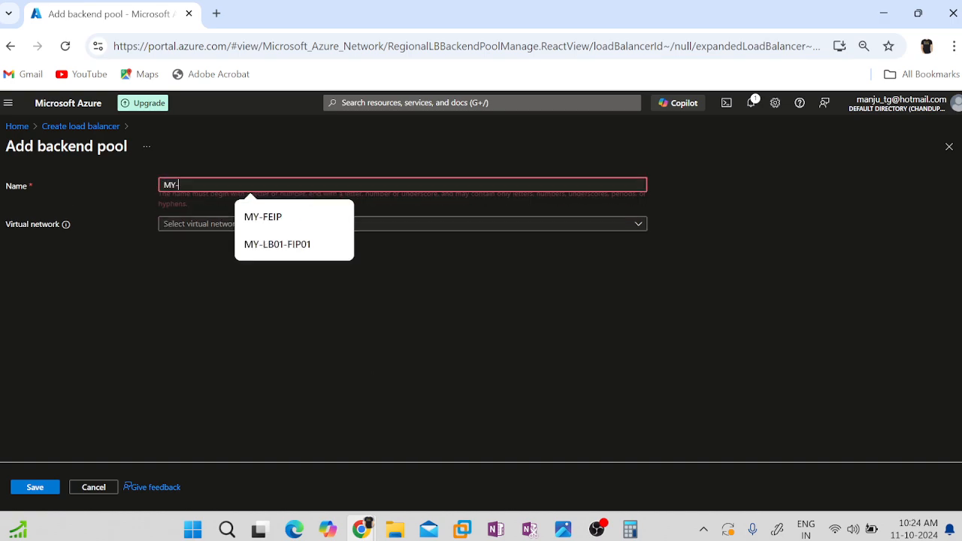
type("L01")
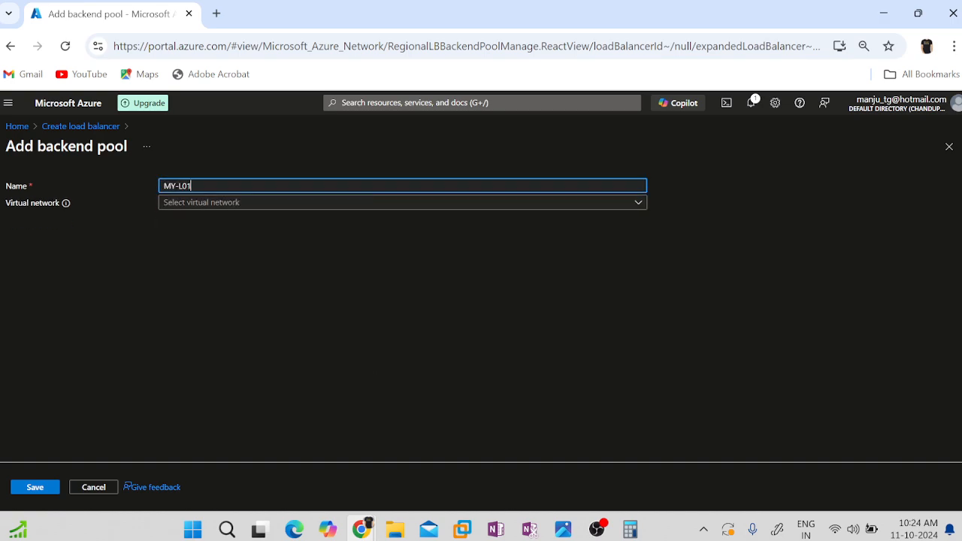
type("-BEP01")
Assign the virtual network WE-VNET01 (WE-RG01) to the backend pool.
left_click(232, 204)
left_click(321, 325)
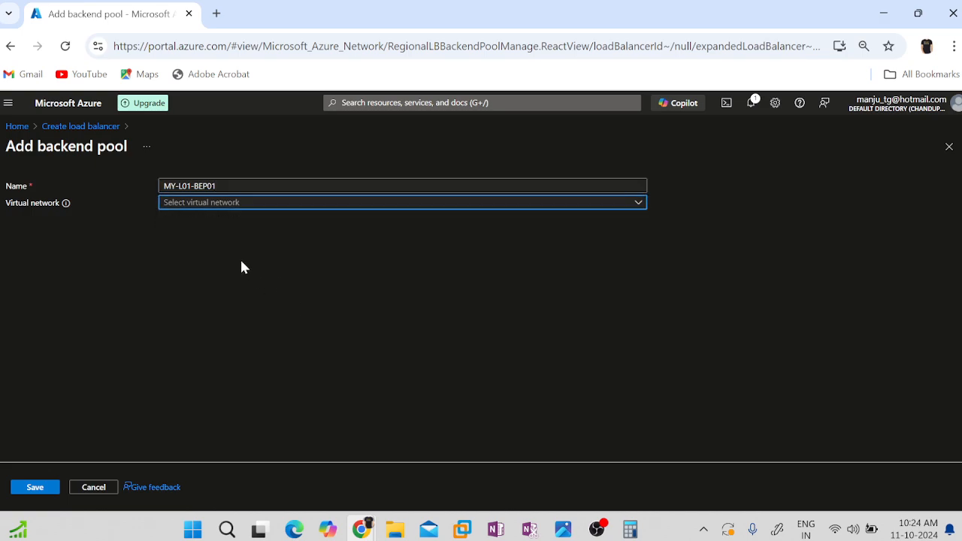
left_click(214, 204)
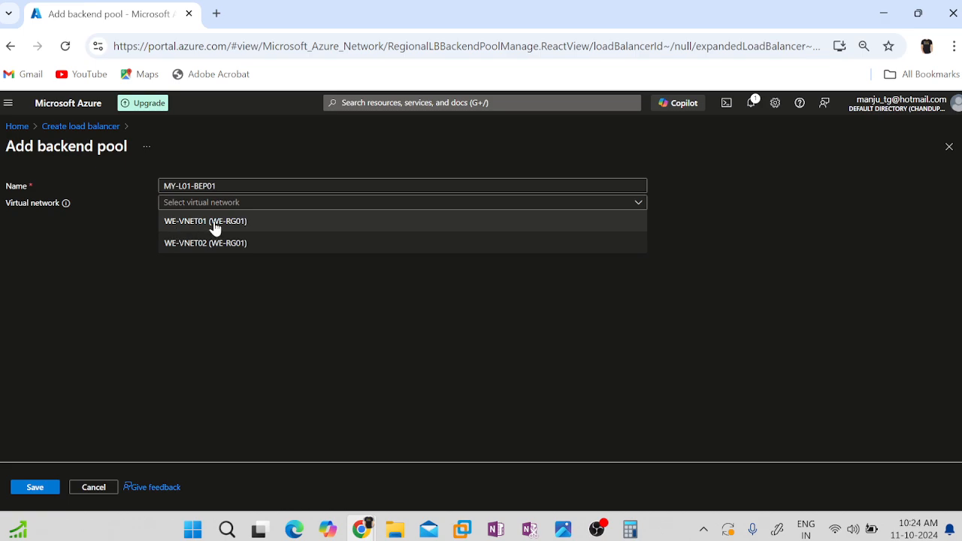
left_click(214, 224)
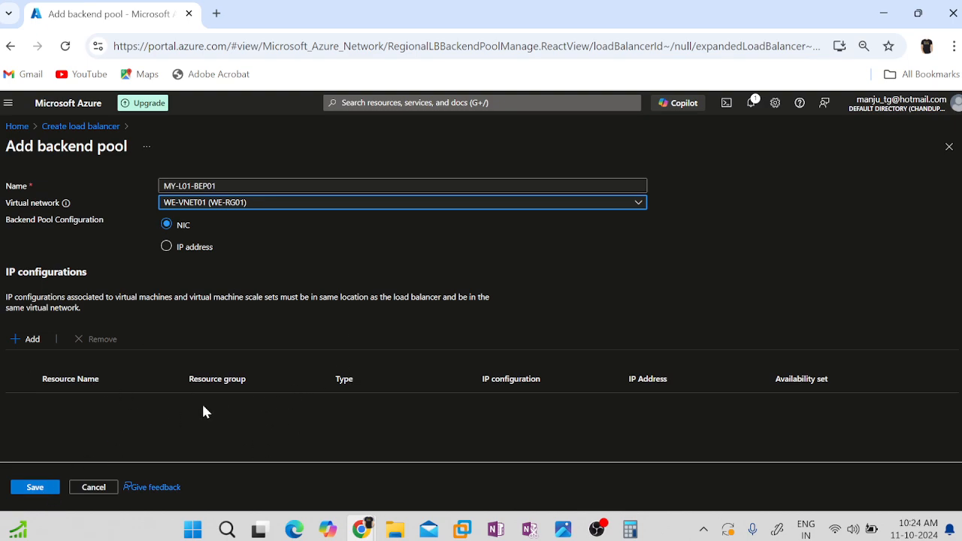
Try configuring the backend pool by IP address, choosing 10.0.0.4 for both the first and second entries.
left_click(184, 248)
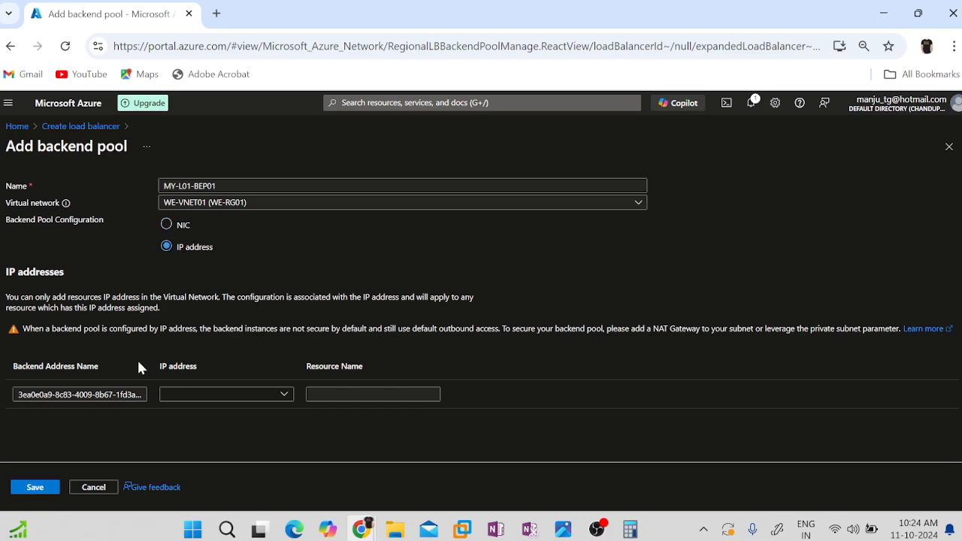
left_click(166, 395)
left_click(284, 393)
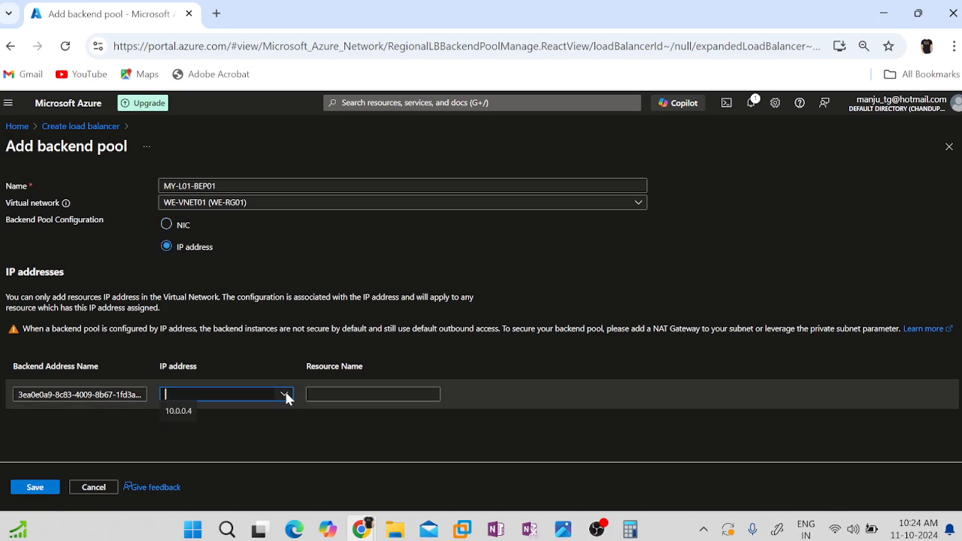
left_click(173, 414)
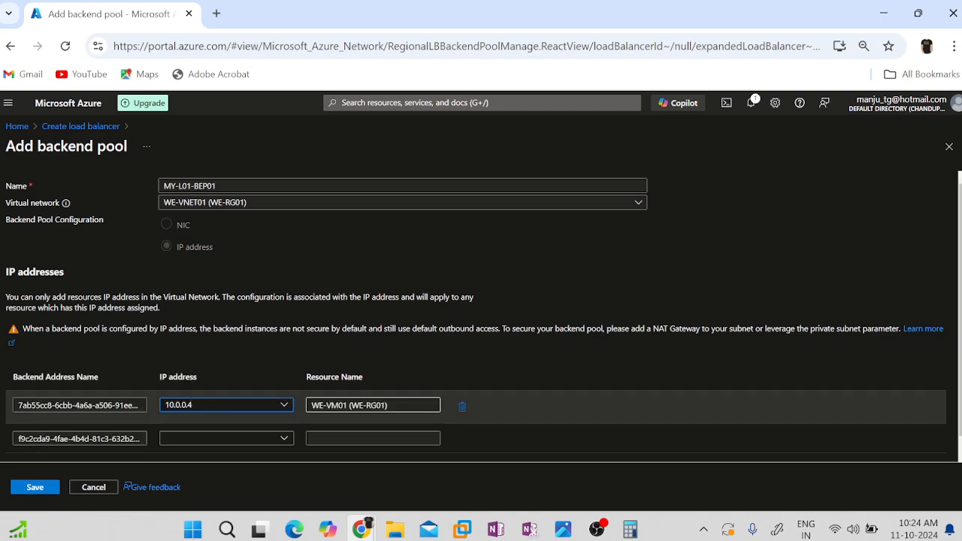
left_click(282, 438)
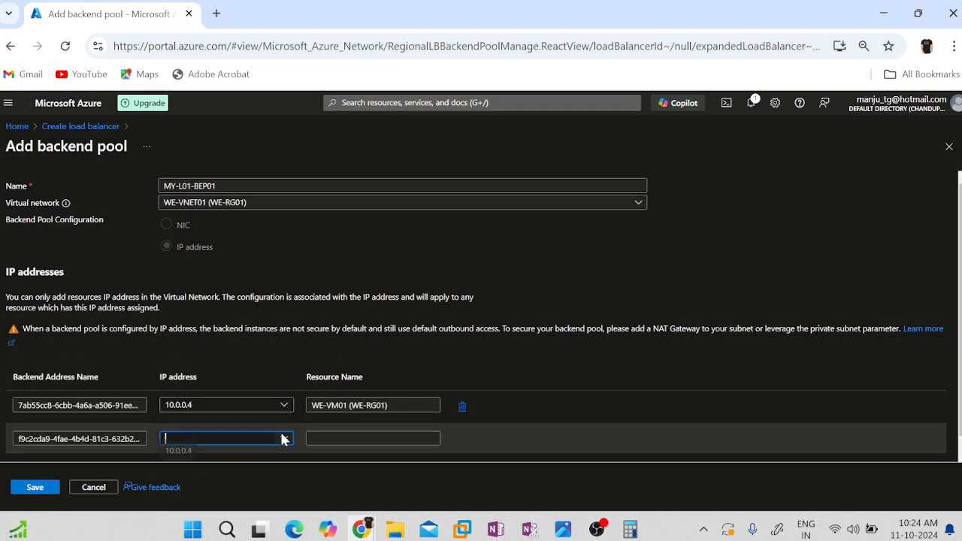
left_click(172, 456)
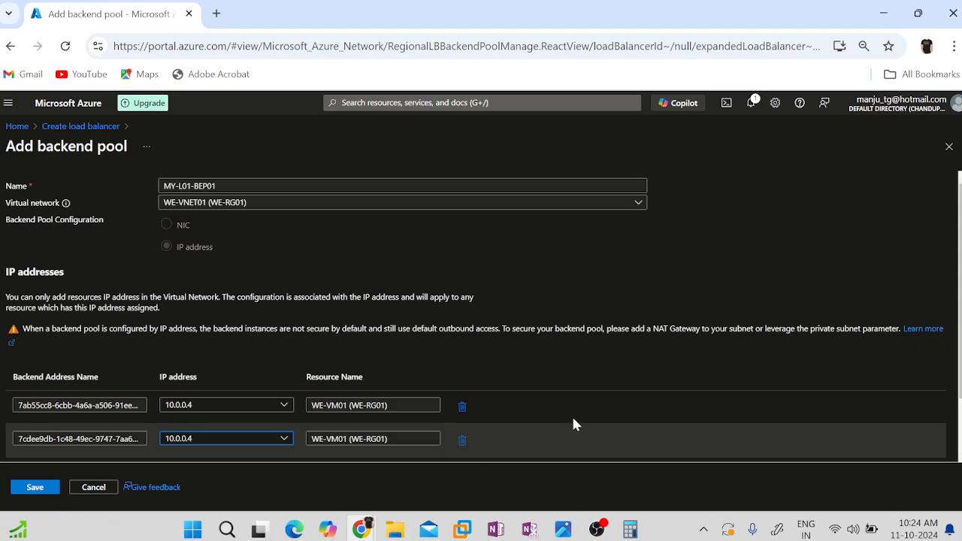
Remove both 10.0.0.4 entries from the backend pool's IP addresses.
scroll(598, 406, "down", 1)
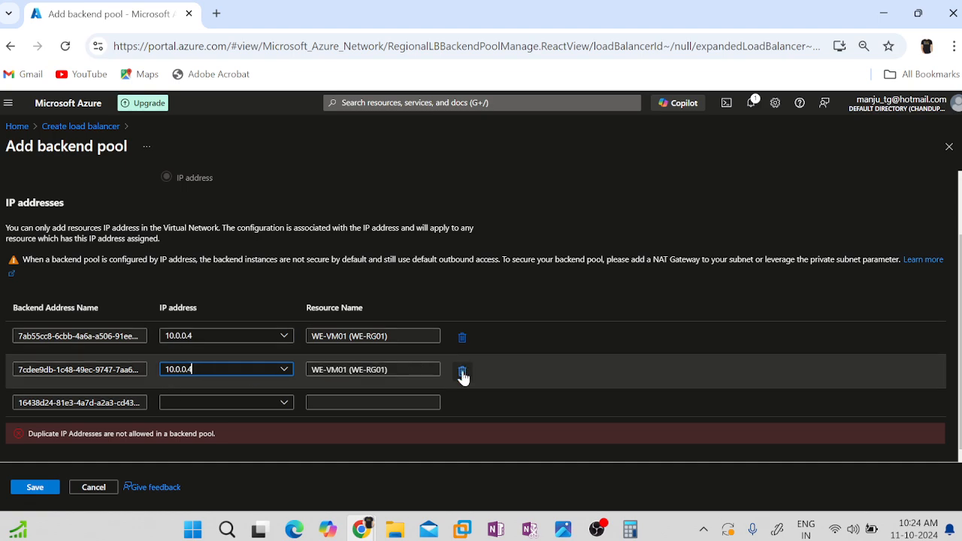
left_click(462, 370)
left_click(462, 392)
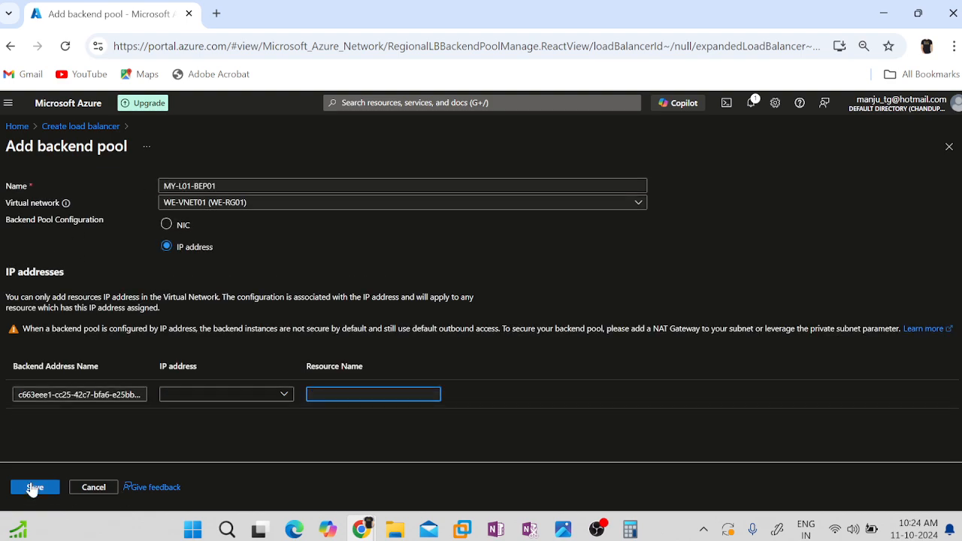
Set the backend pool configuration to NIC and save the pool without adding IP configurations.
left_click(183, 224)
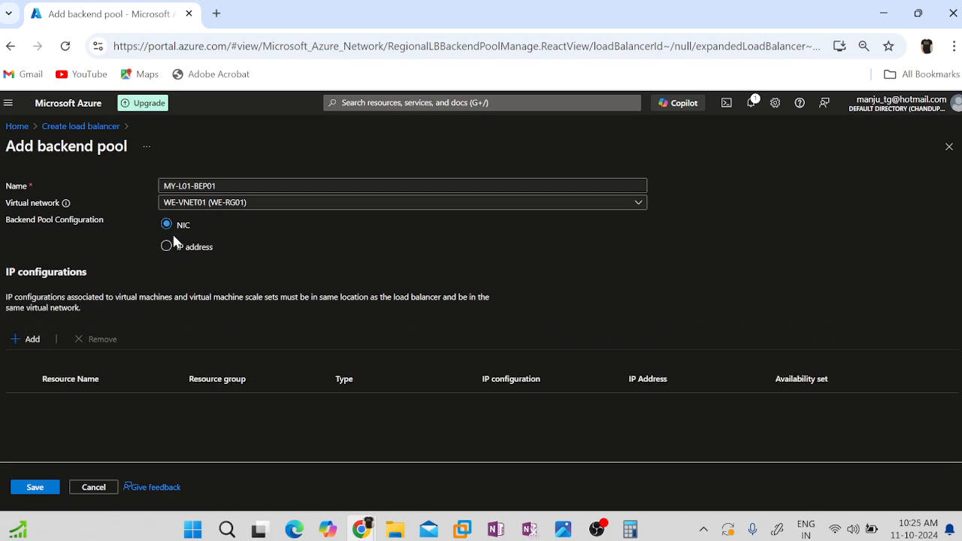
left_click(182, 248)
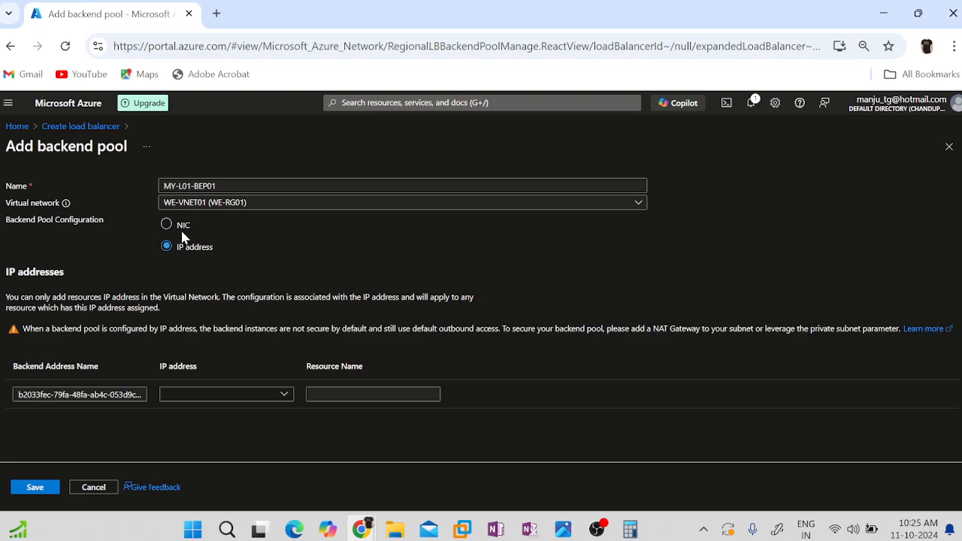
left_click(181, 228)
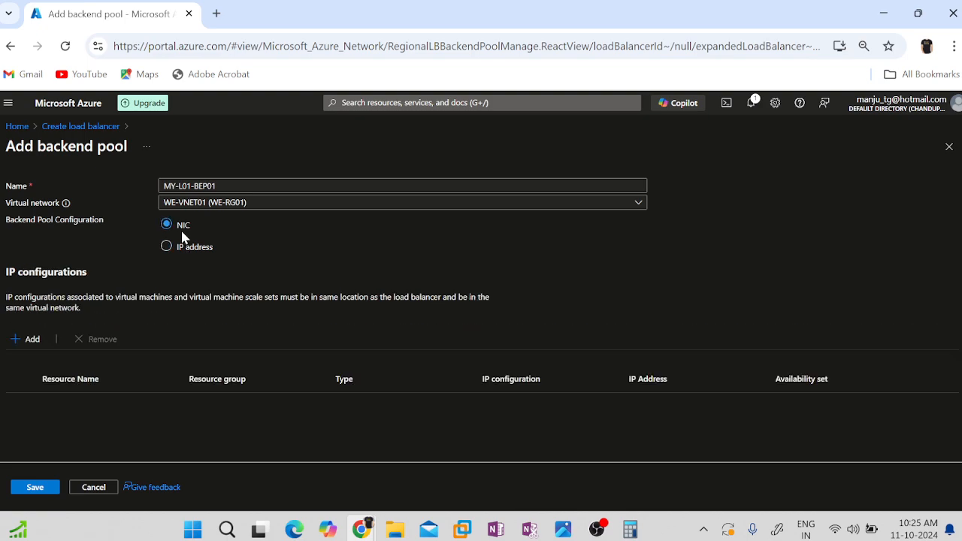
left_click(35, 488)
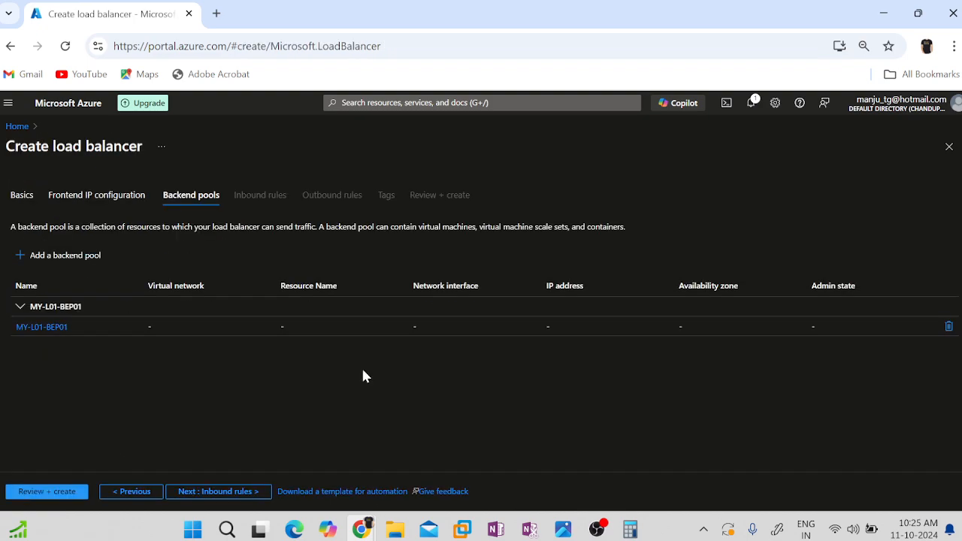
Recheck the frontend IP configuration, skip the inbound rules, and validate and create the load balancer.
left_click(65, 201)
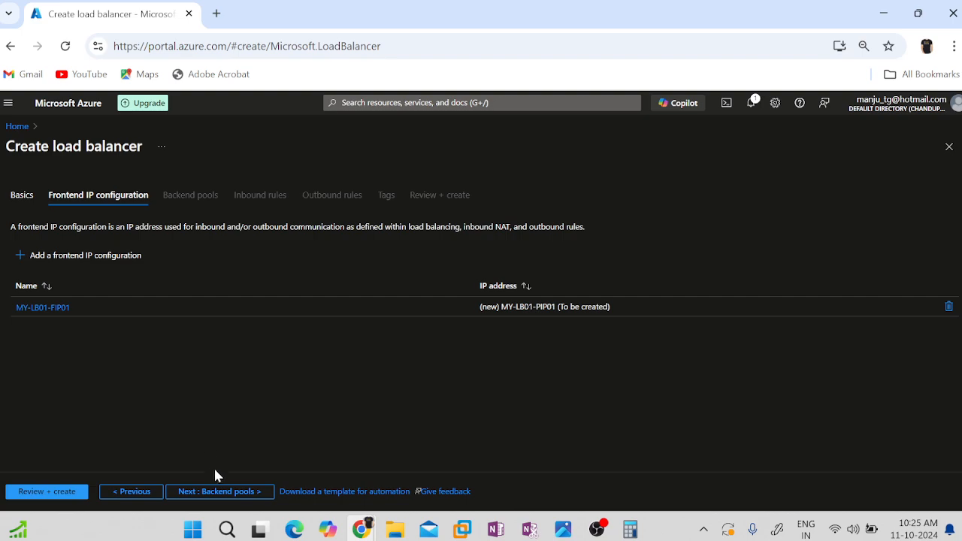
left_click(217, 493)
left_click(218, 494)
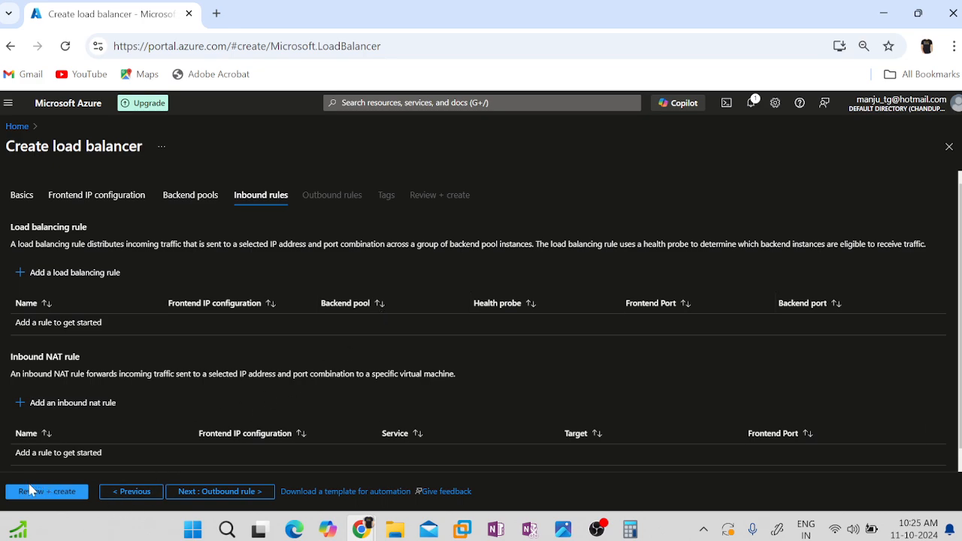
left_click(32, 491)
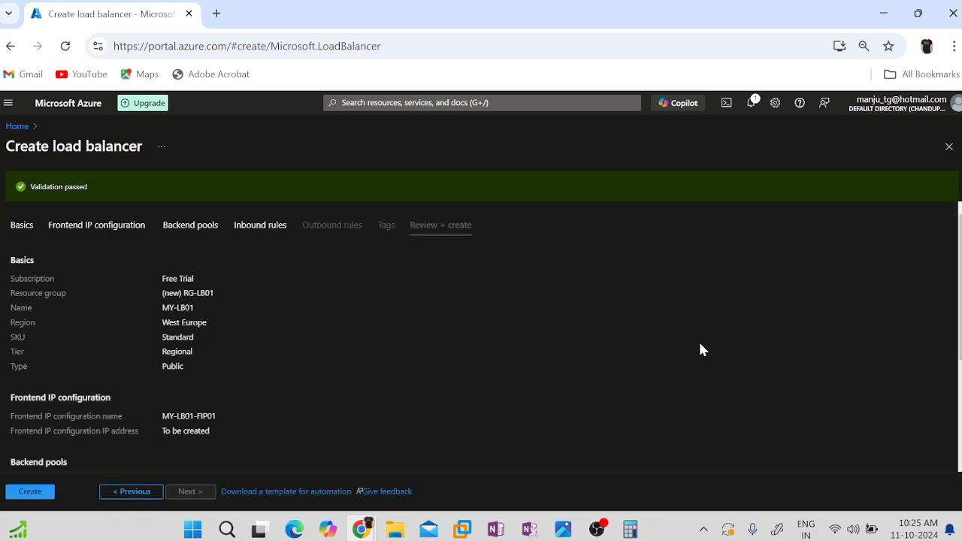
left_click(15, 496)
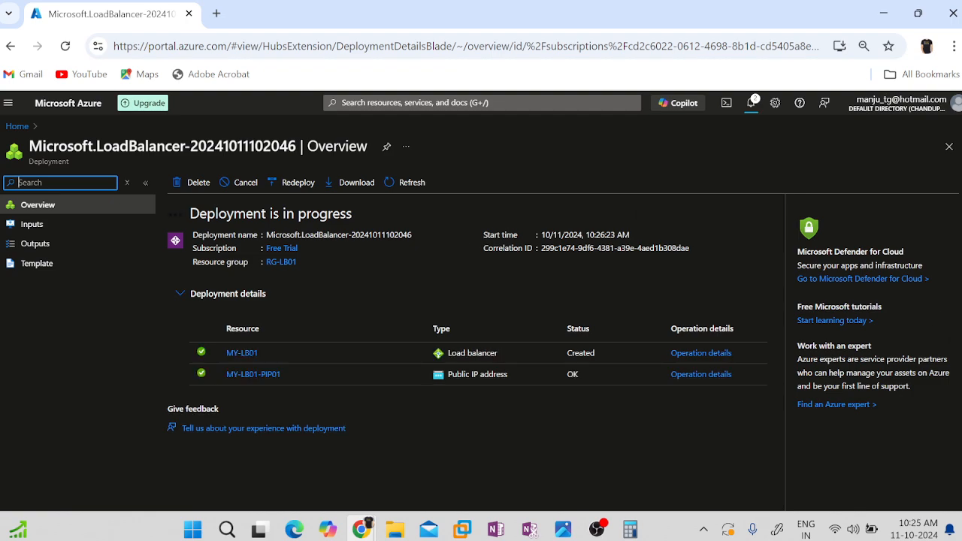
Check the deployment status in the notifications and open the deployed MY-LB01 resource.
left_click(751, 110)
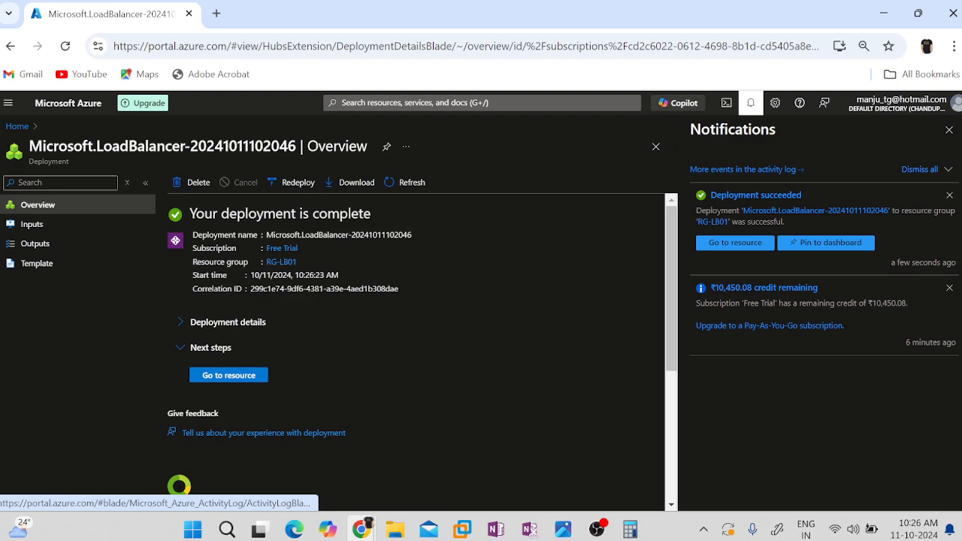
double_click(305, 213)
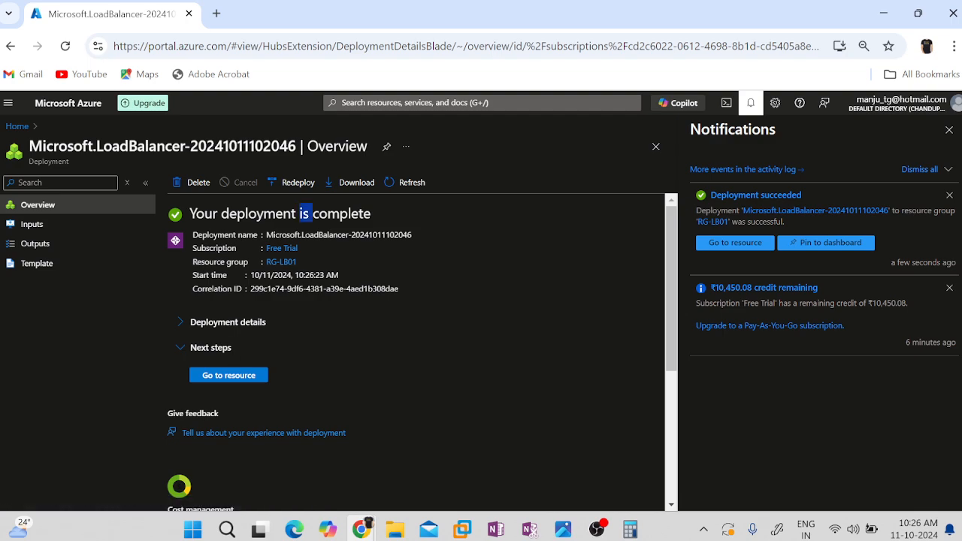
left_click(239, 374)
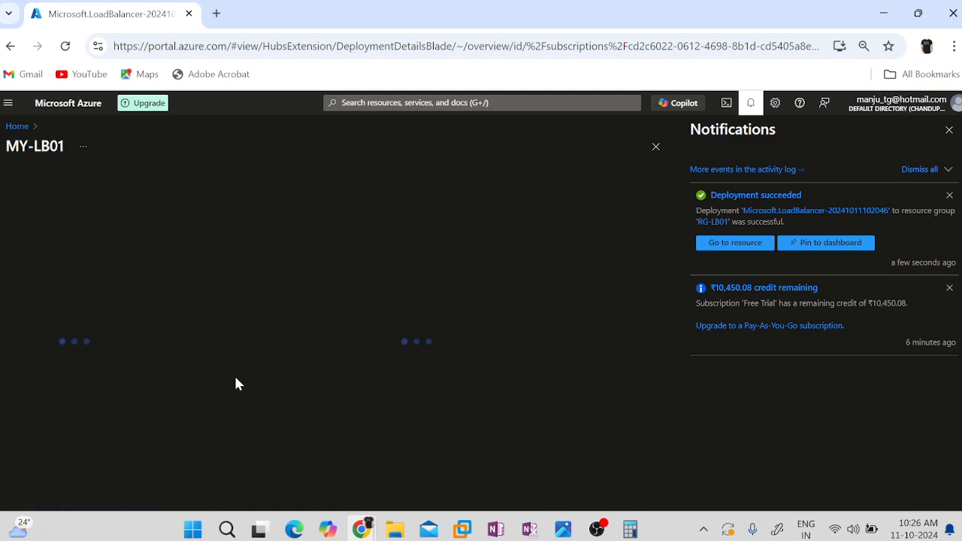
left_click(750, 105)
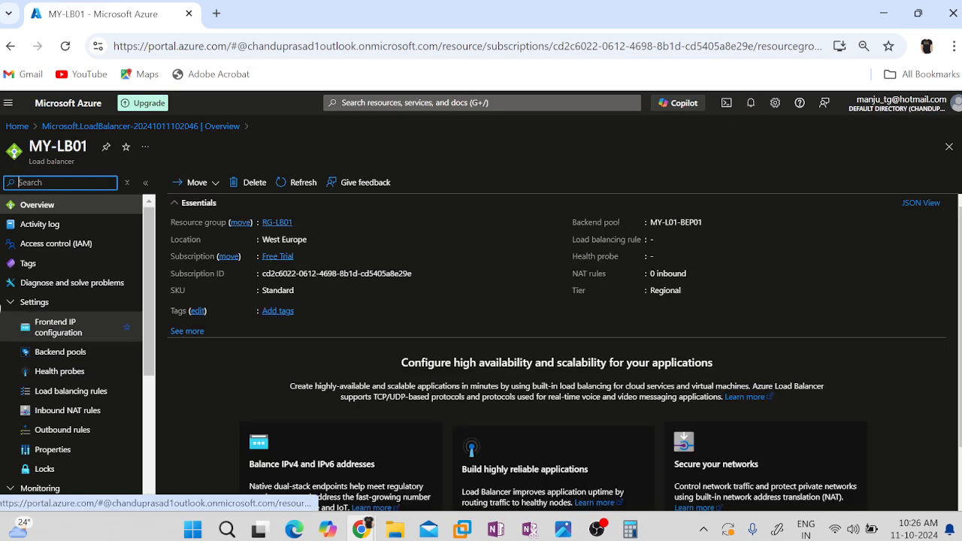
Search the portal for "Load" and open the list of load balancers.
left_click(380, 103)
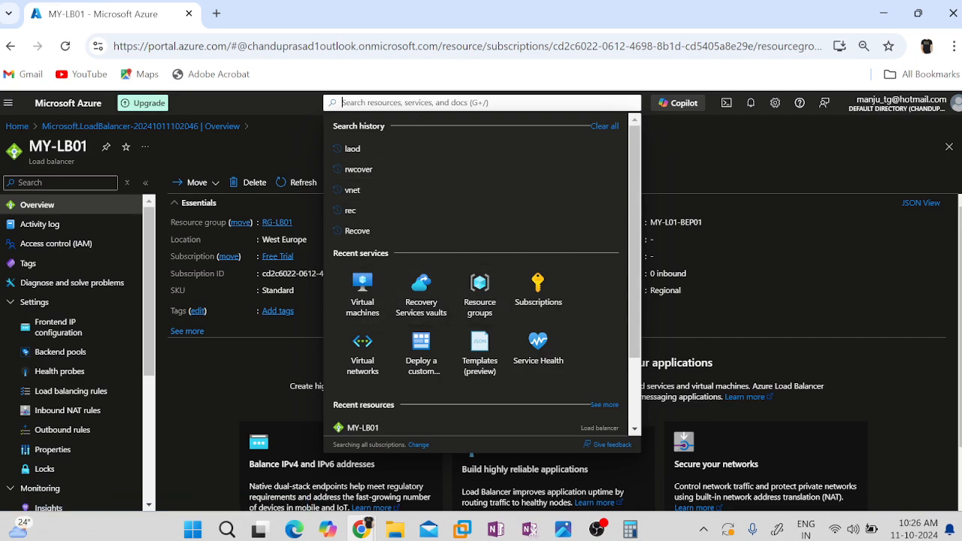
type("Load")
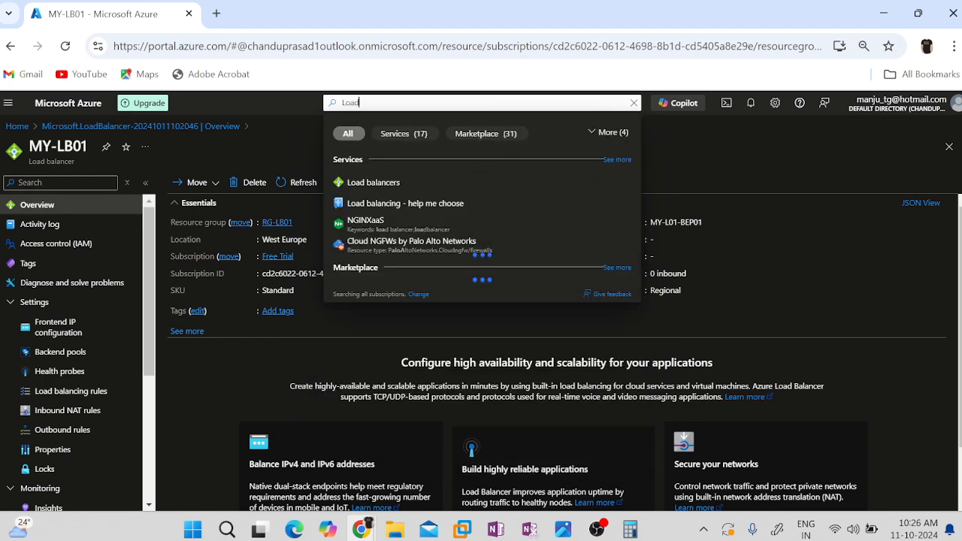
left_click(369, 184)
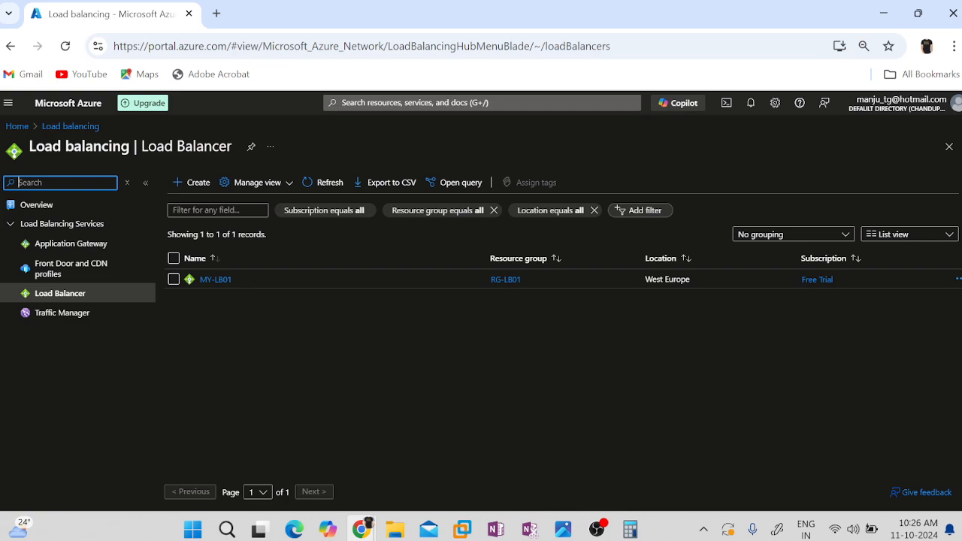
Go to the virtual machines list from the portal home and start creating an Azure virtual machine.
left_click(17, 126)
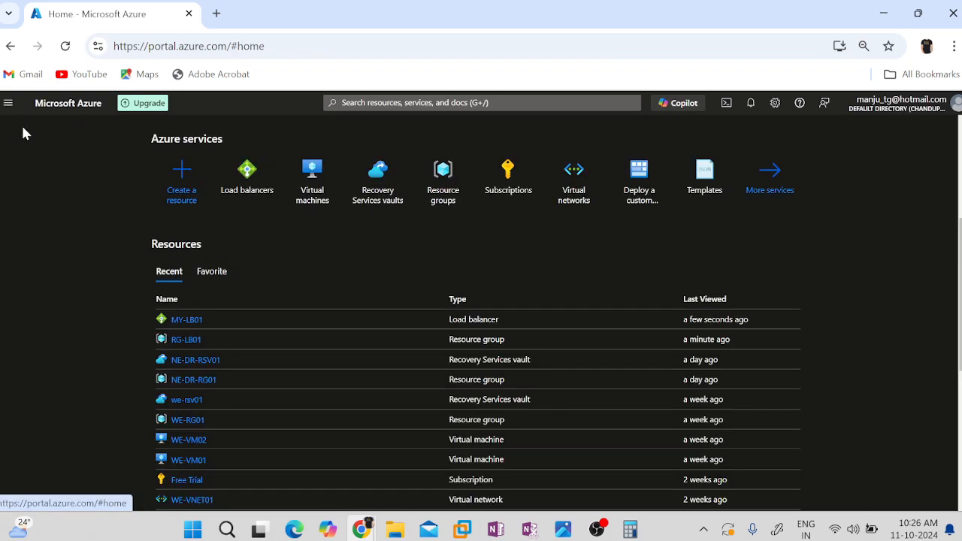
left_click(321, 176)
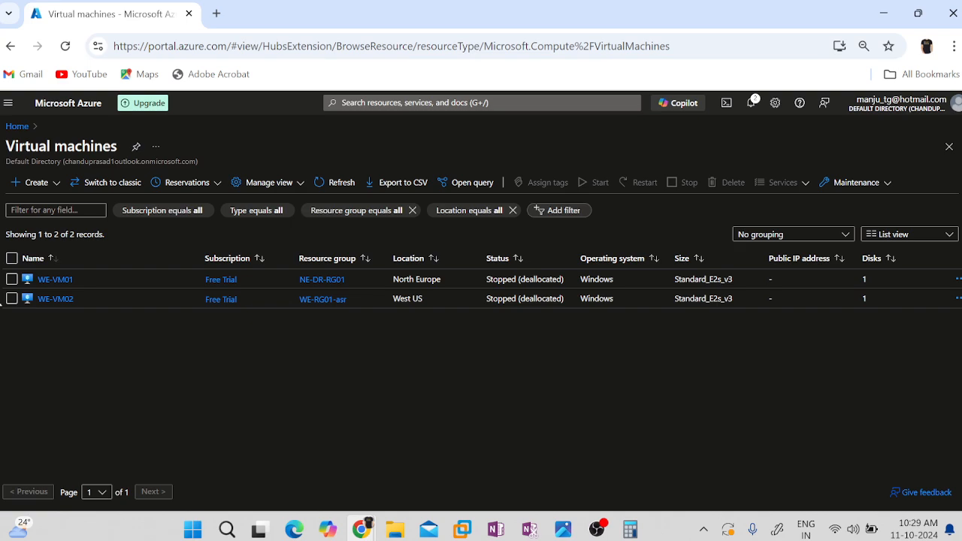
left_click(49, 185)
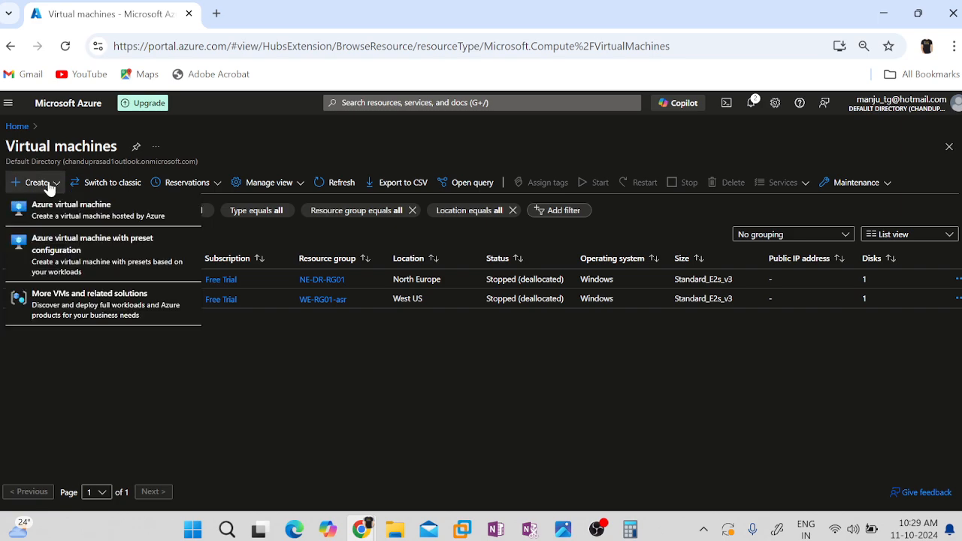
left_click(58, 215)
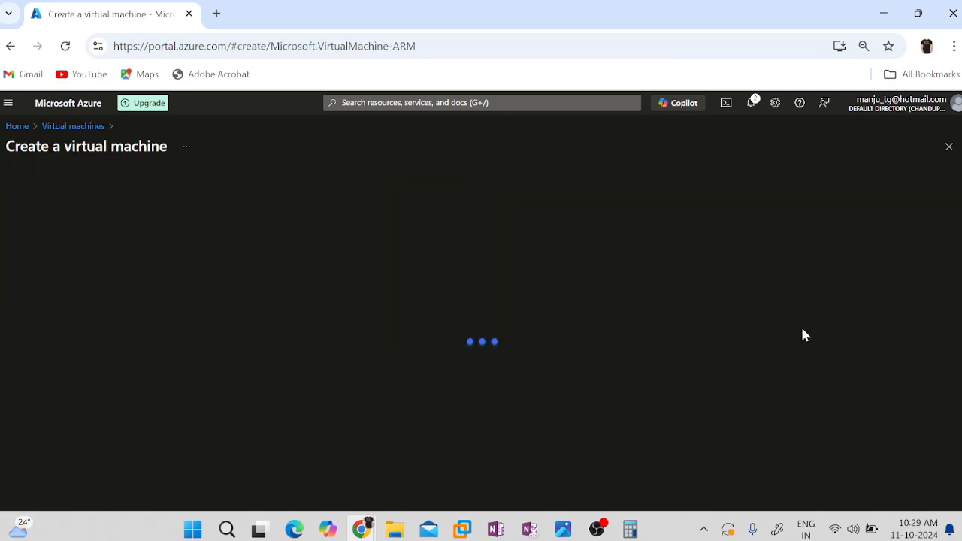
Assign the virtual machine to resource group WE-RG01 and name it VM01.
scroll(453, 388, "down", 2)
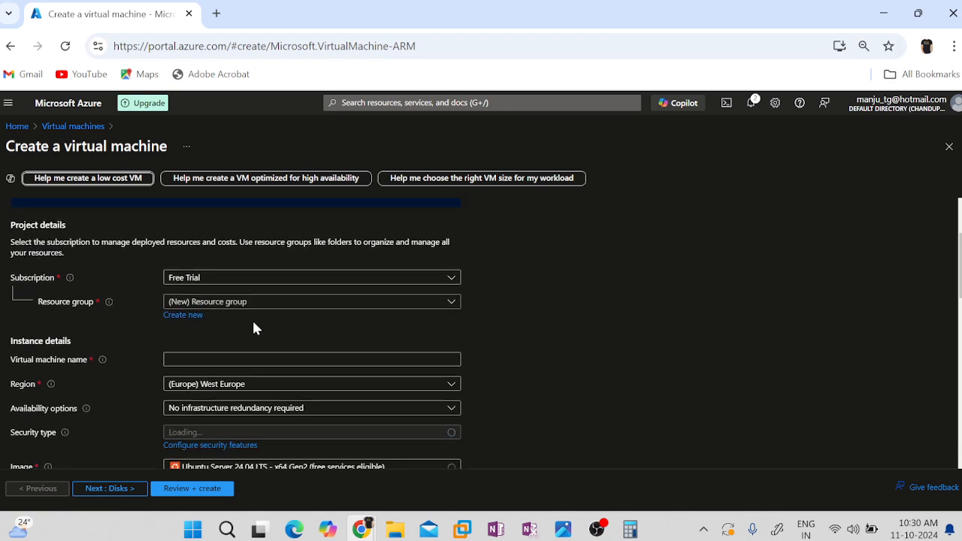
left_click(235, 304)
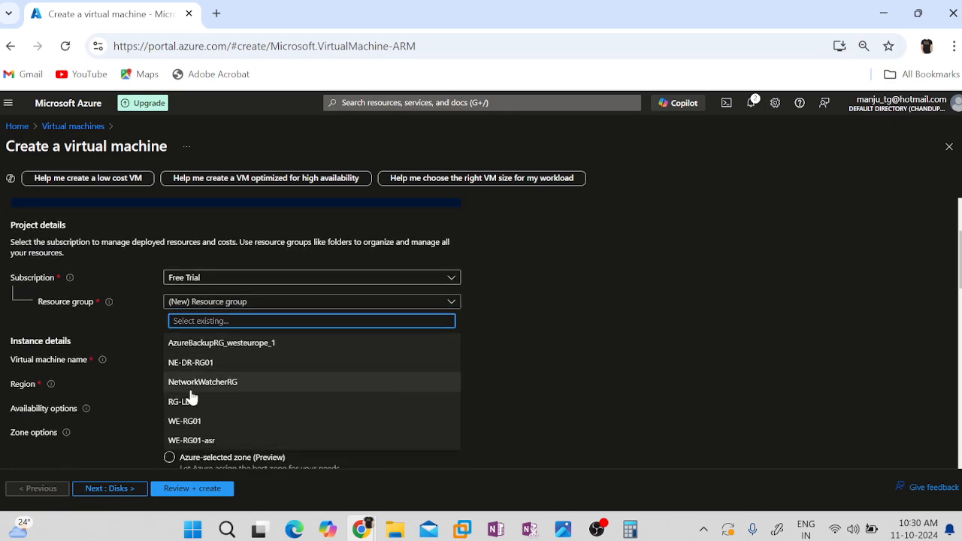
left_click(192, 424)
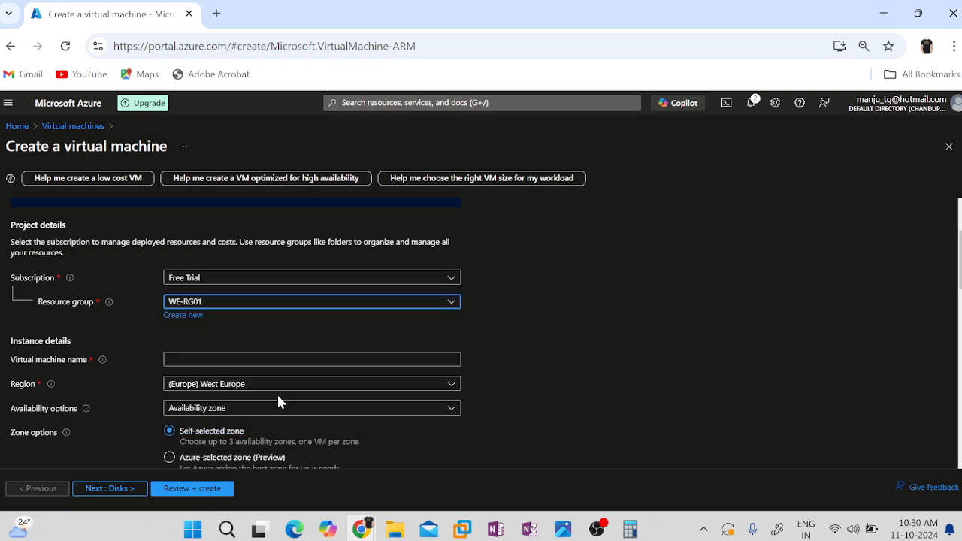
left_click(256, 359)
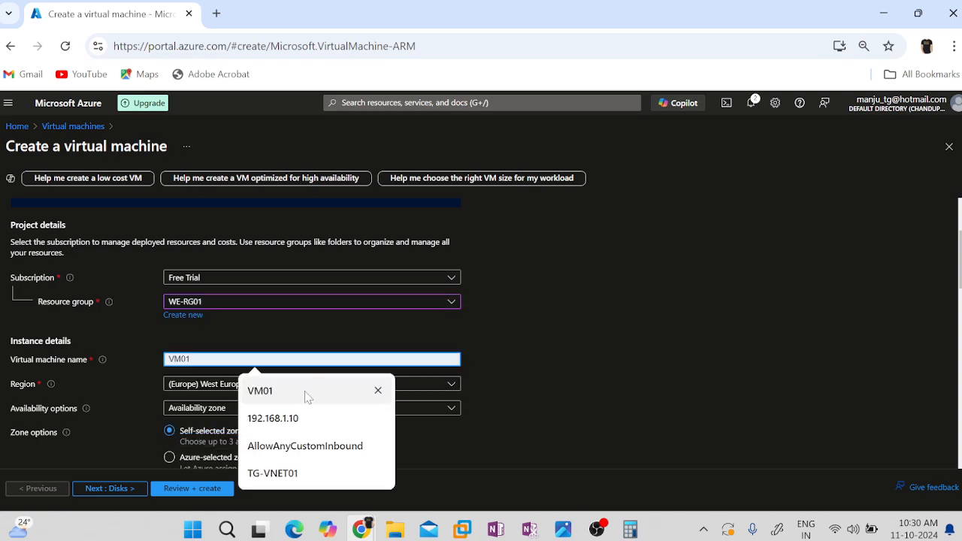
left_click(281, 402)
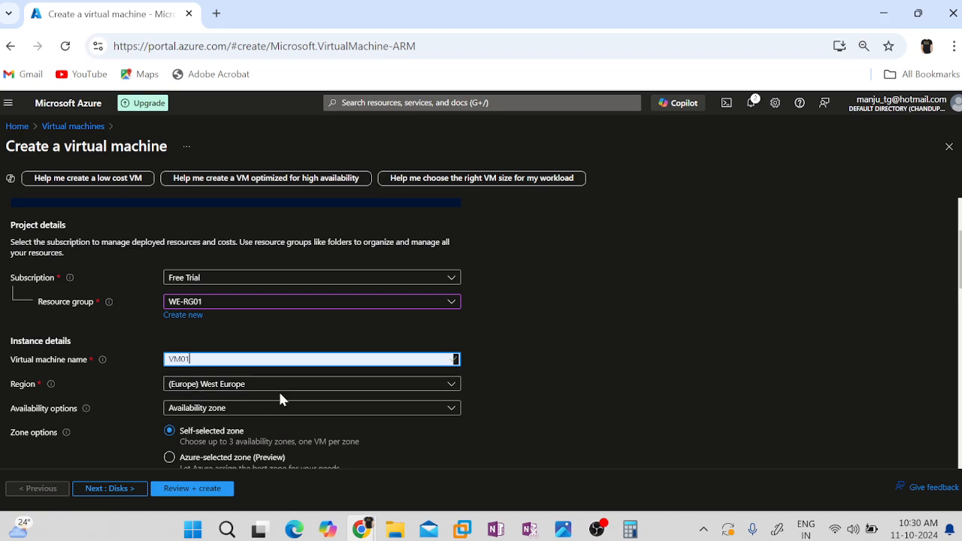
Set the availability option to No infrastructure redundancy required and the security type to Standard.
scroll(571, 399, "down", 2)
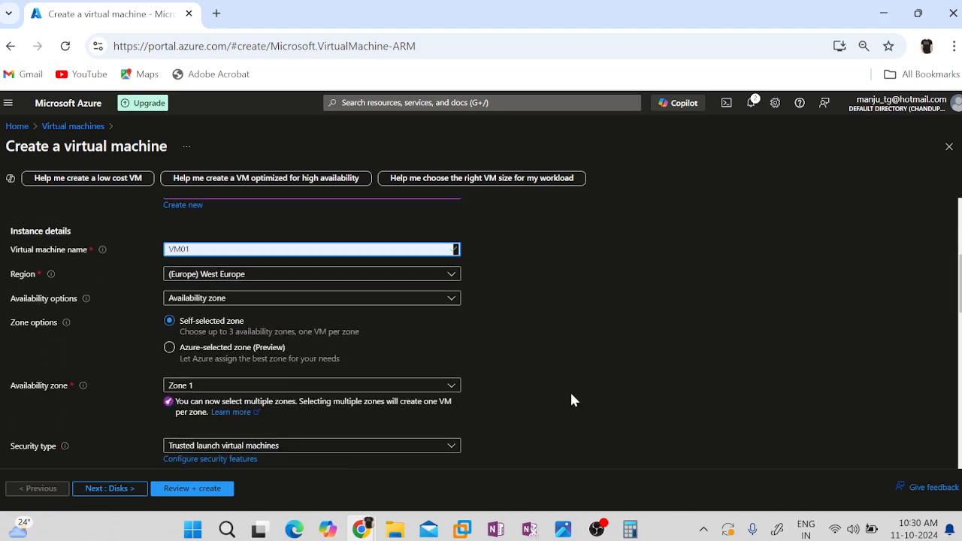
left_click(229, 298)
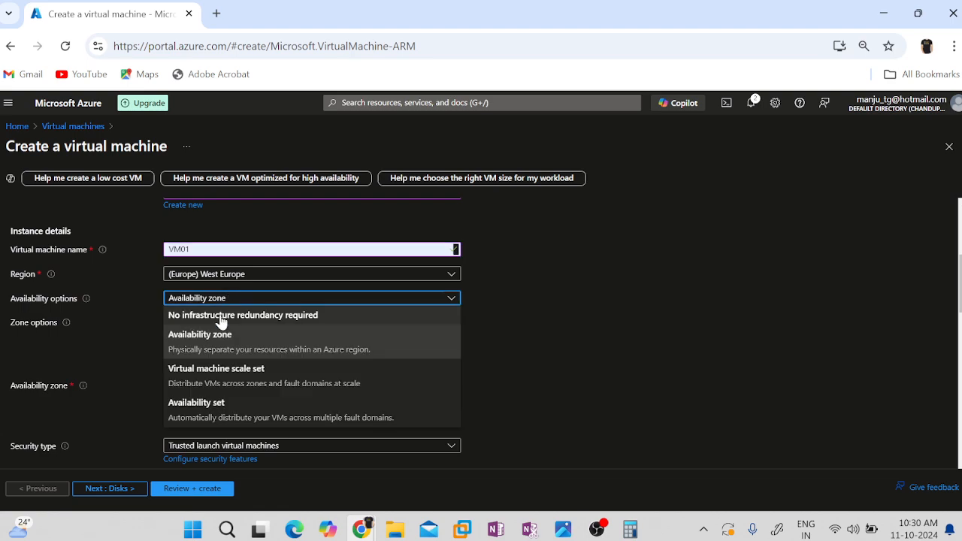
left_click(219, 316)
left_click(275, 325)
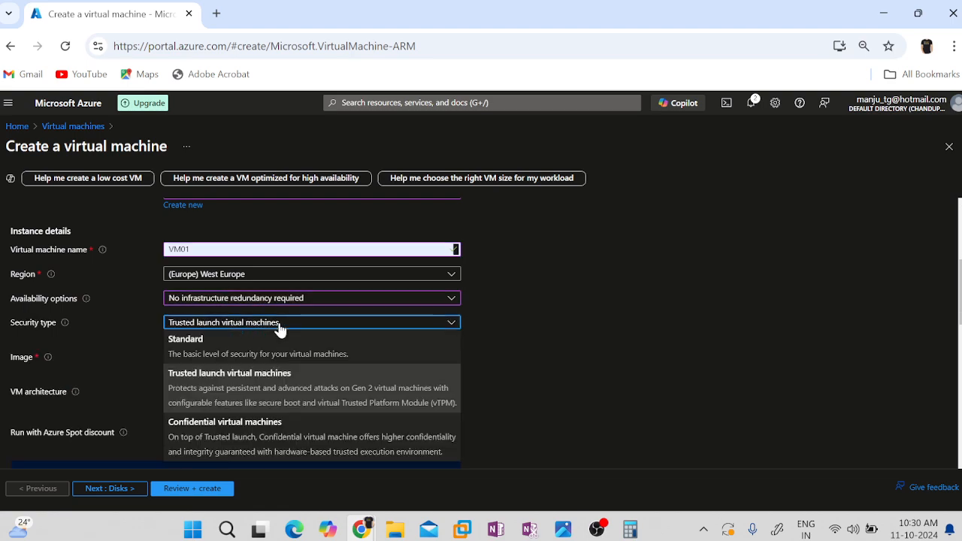
left_click(213, 348)
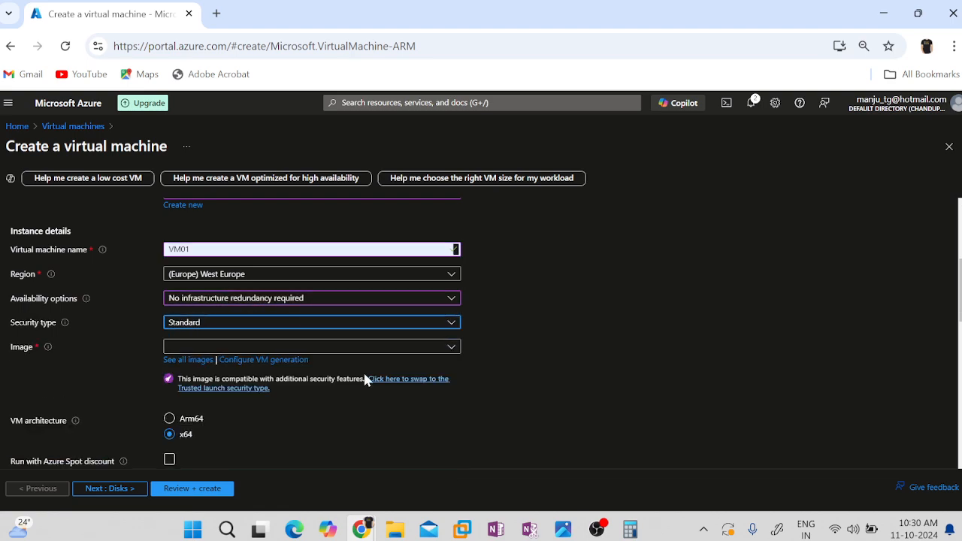
Select a Windows image for the virtual machine.
left_click(319, 348)
left_click(299, 188)
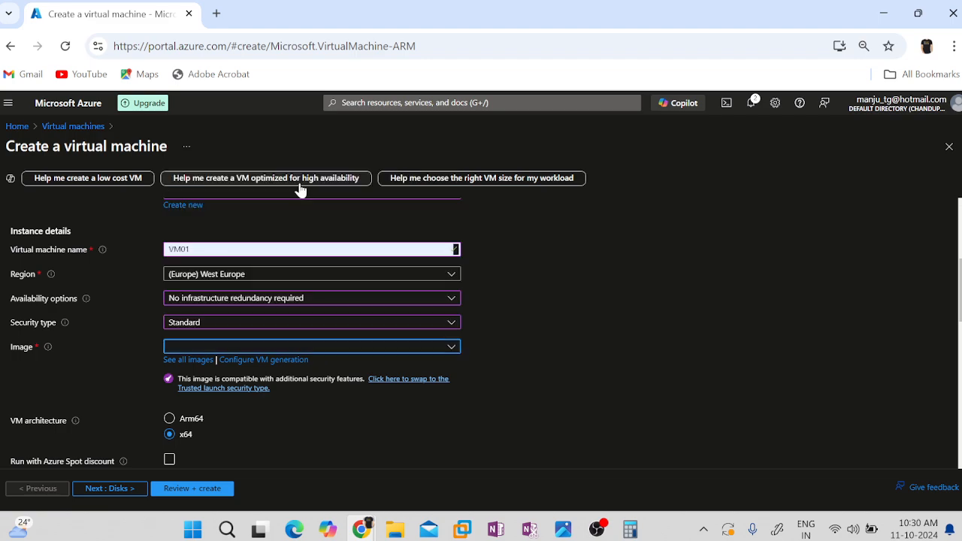
scroll(676, 371, "down", 2)
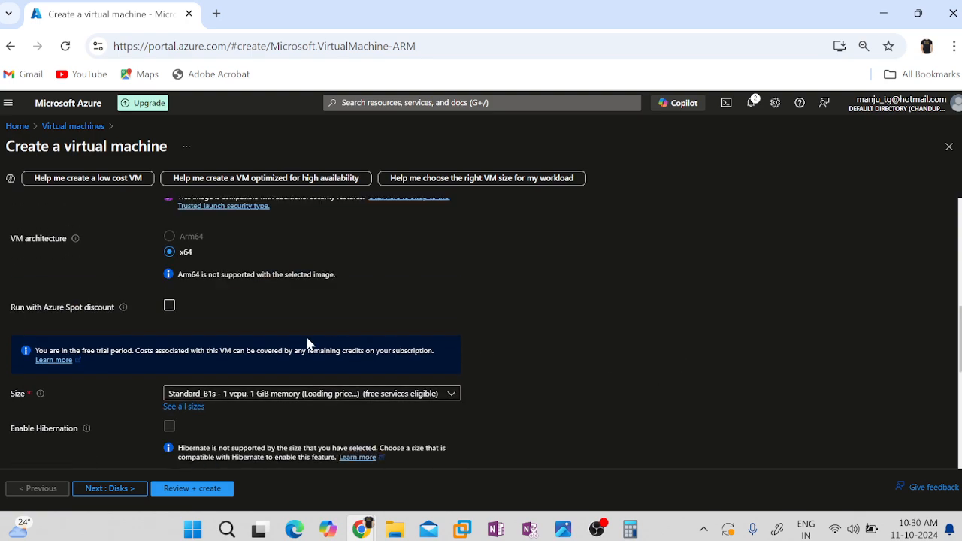
Set the administrator account username to localadministrator.
scroll(541, 362, "down", 2)
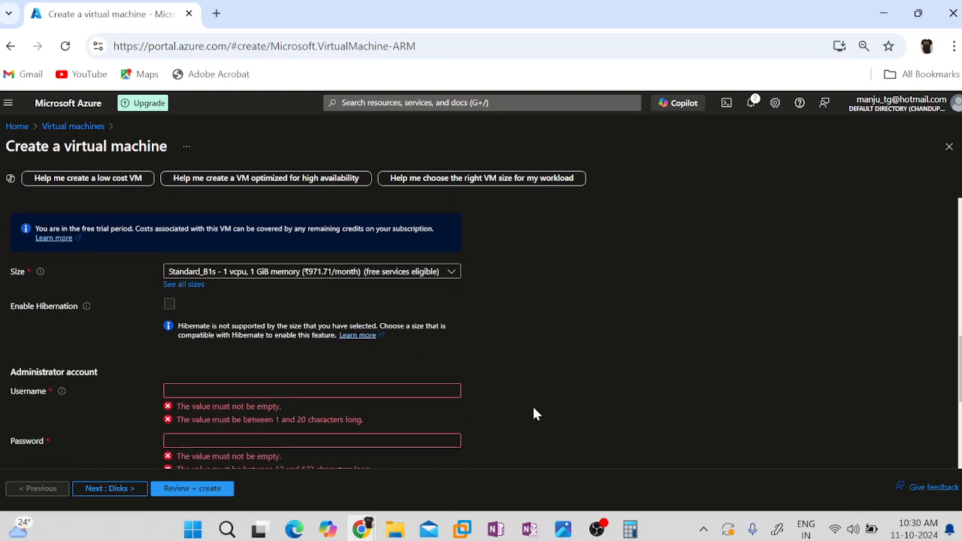
left_click(311, 390)
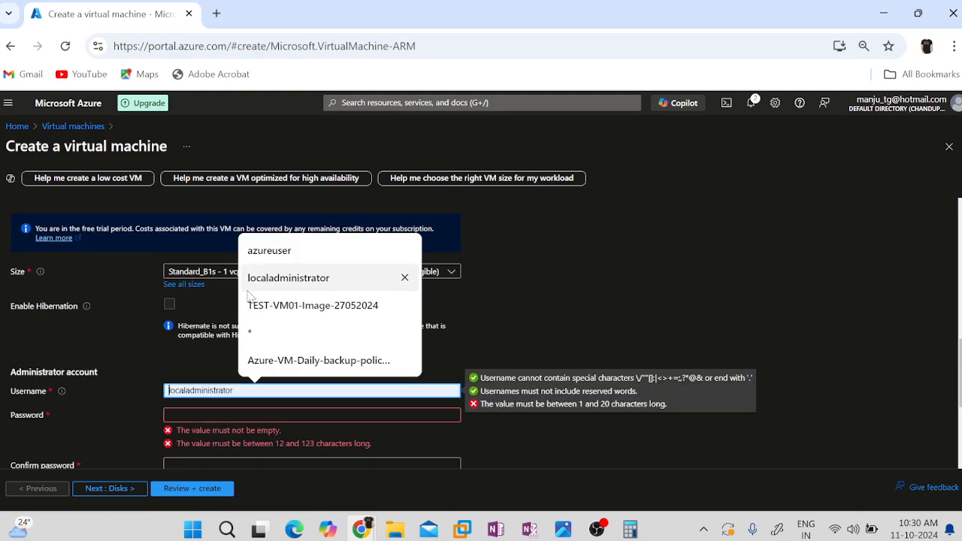
left_click(293, 280)
scroll(231, 368, "down", 1)
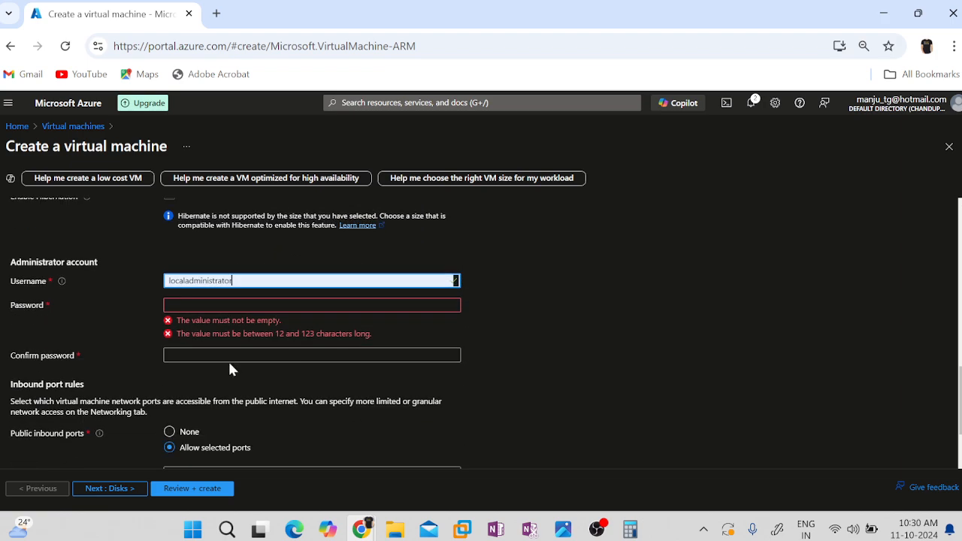
Try to enter and confirm the administrator account password.
left_click(275, 305)
type("•••")
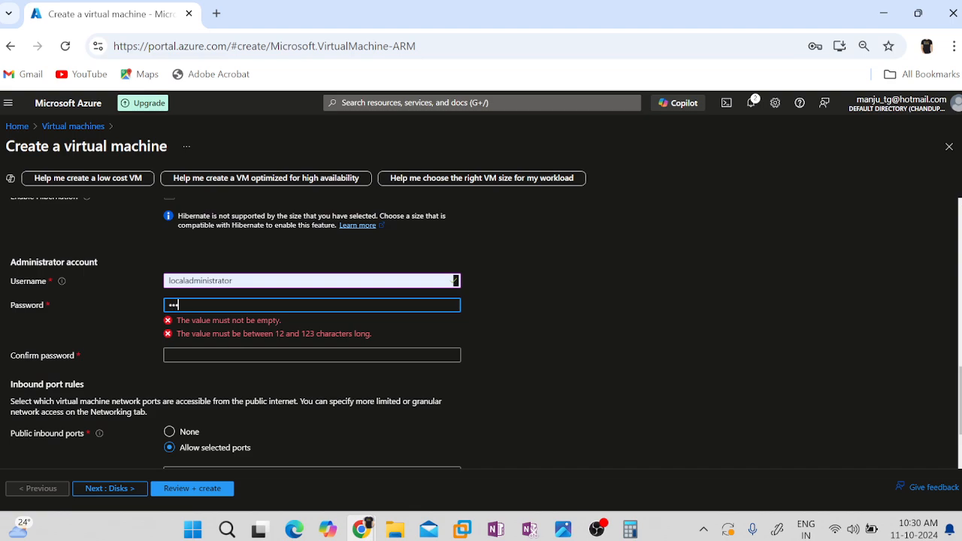
type("•••••••••")
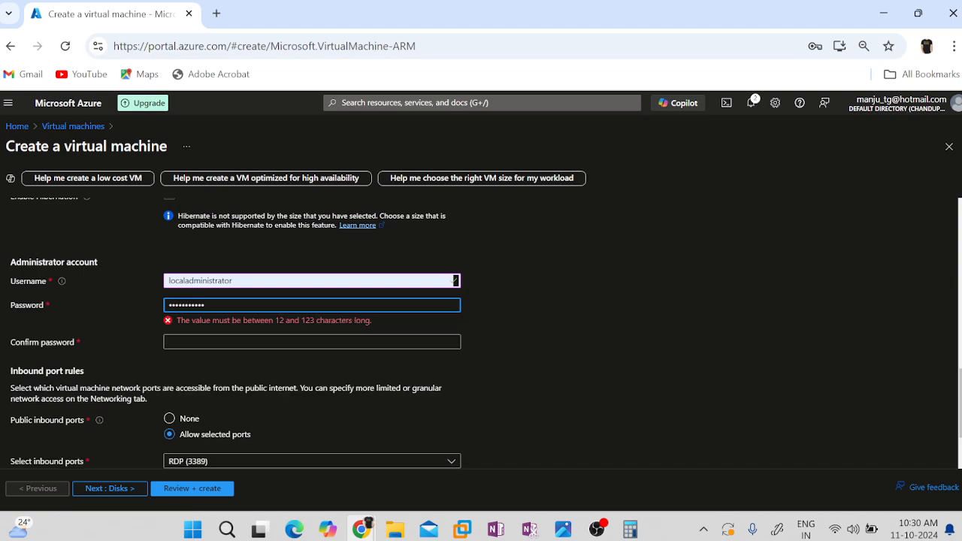
key("Tab")
type("•••••••")
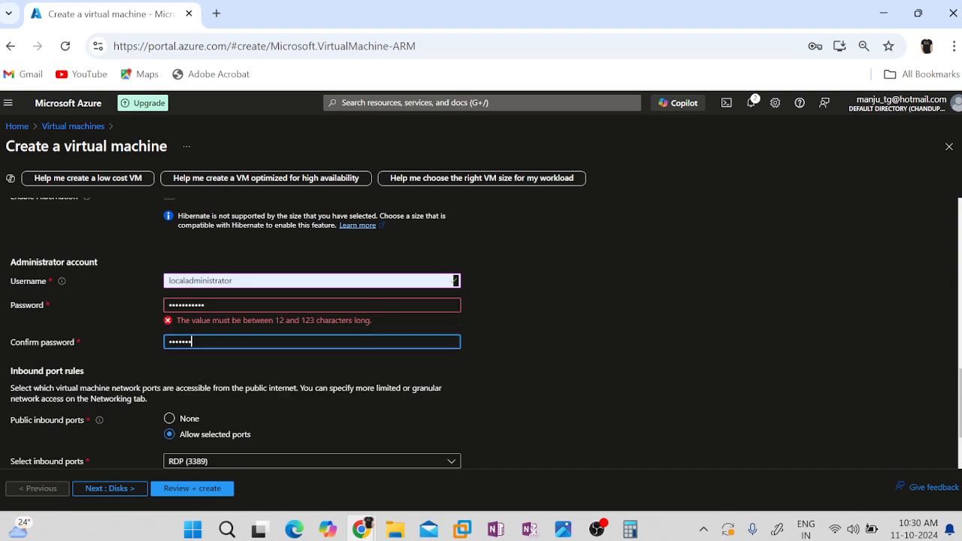
type("•••••")
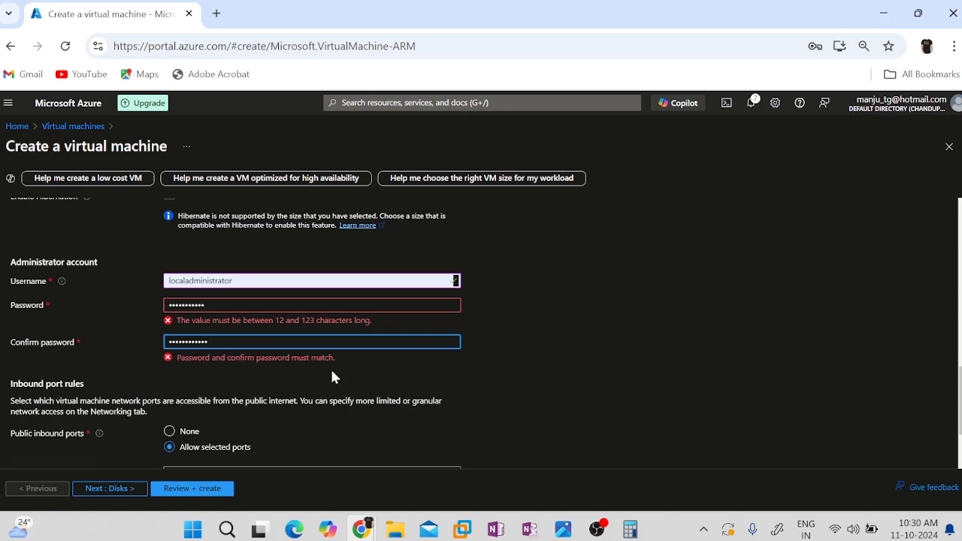
Replace the administrator account password and re-enter the matching confirmation password.
left_click(554, 374)
left_click(300, 305)
key("ctrl+a")
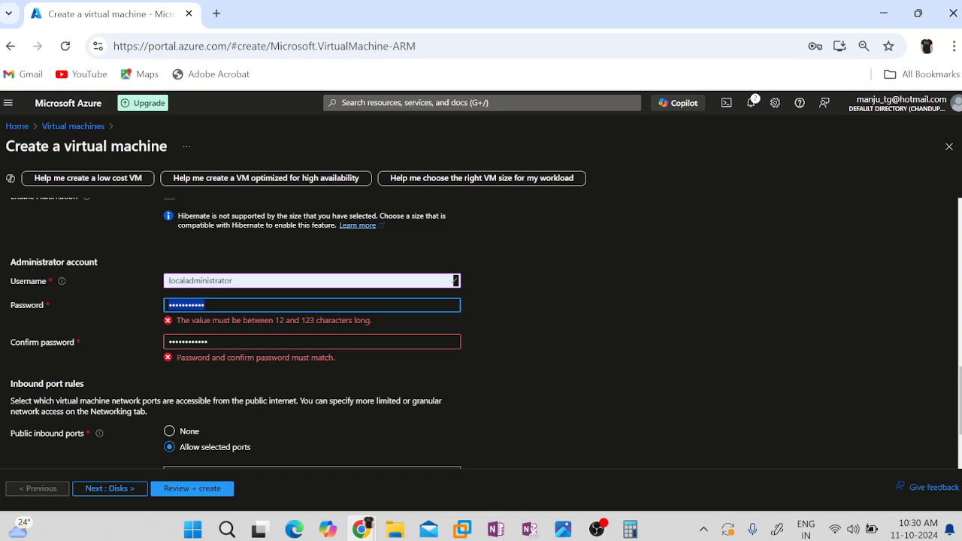
type("•••")
key("Tab")
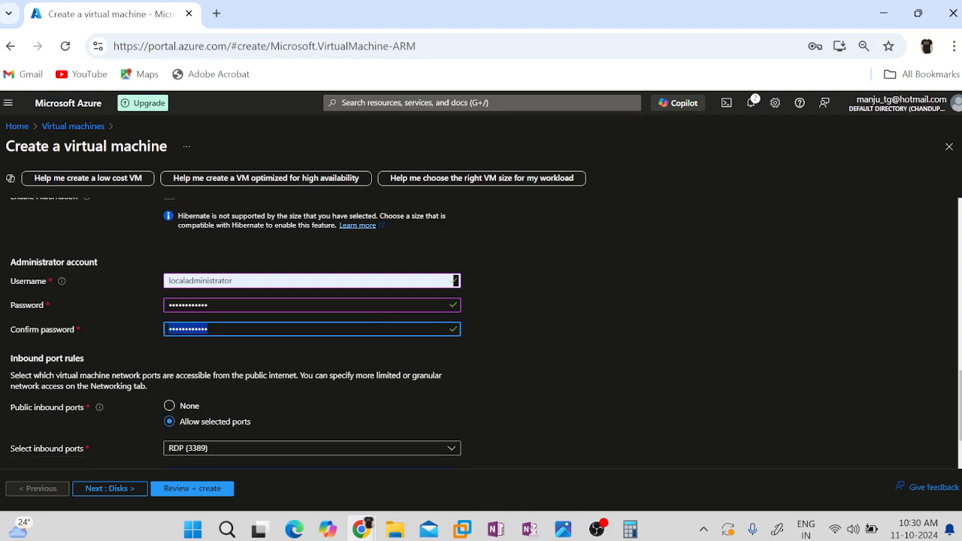
type("••••••••••")
left_click(511, 399)
Check which public inbound ports can be allowed for the virtual machine.
scroll(511, 399, "down", 1)
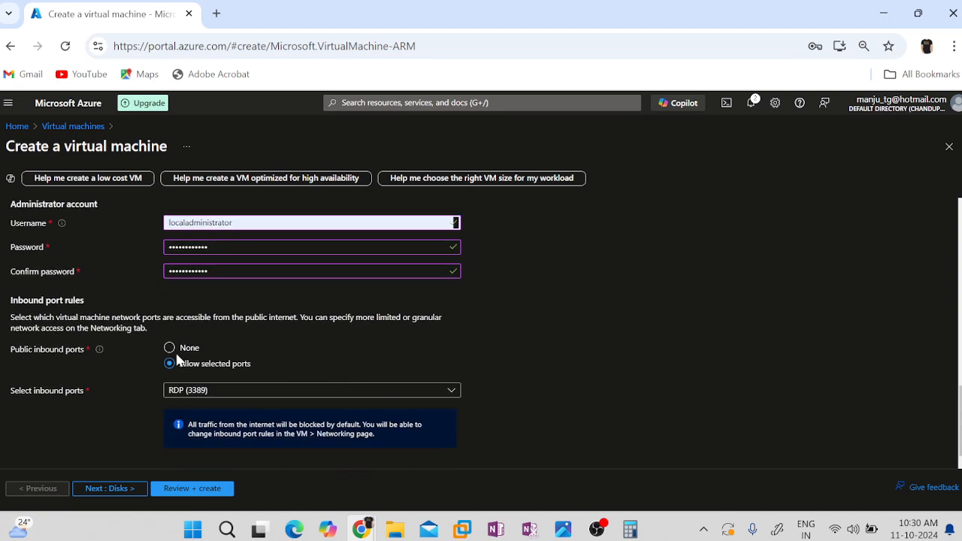
left_click(224, 395)
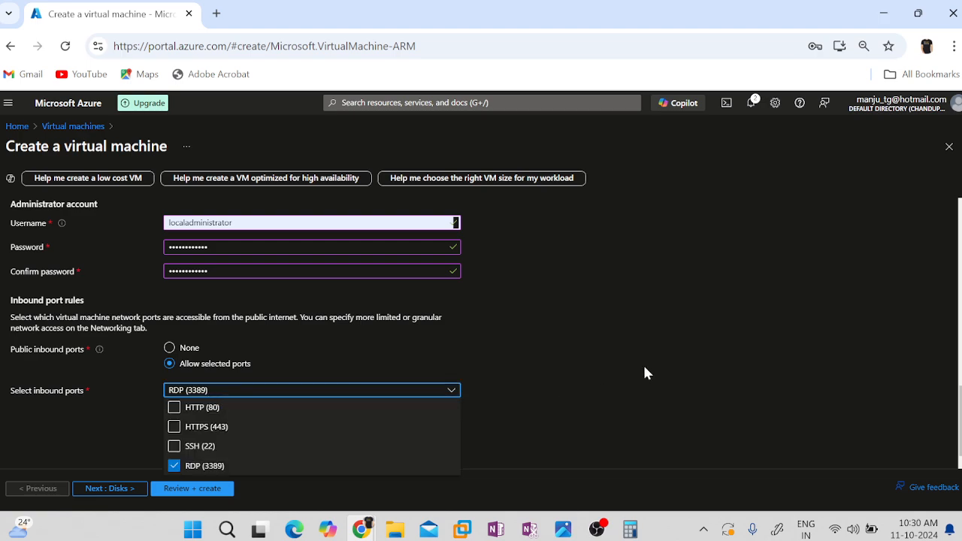
left_click(583, 422)
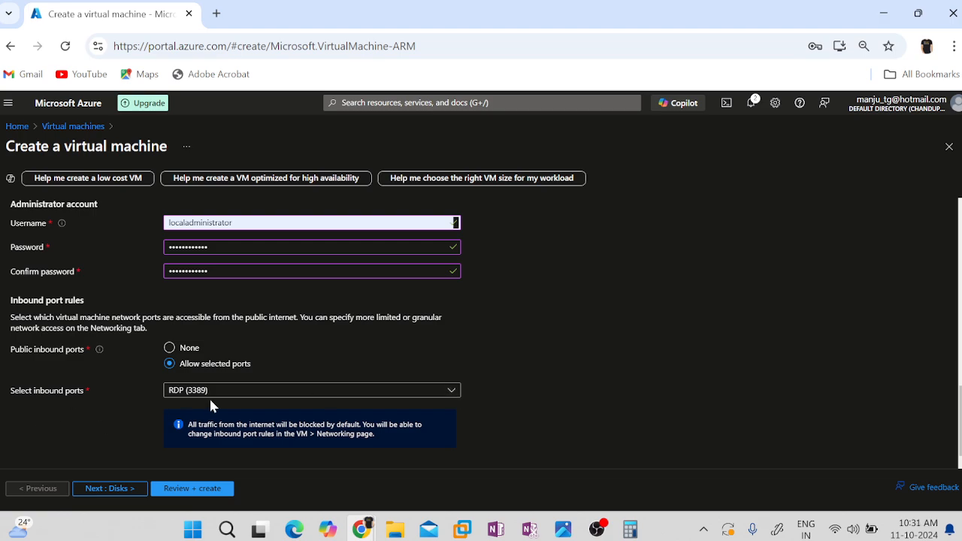
Review the disk settings of the virtual machine and continue to its networking settings.
left_click(121, 490)
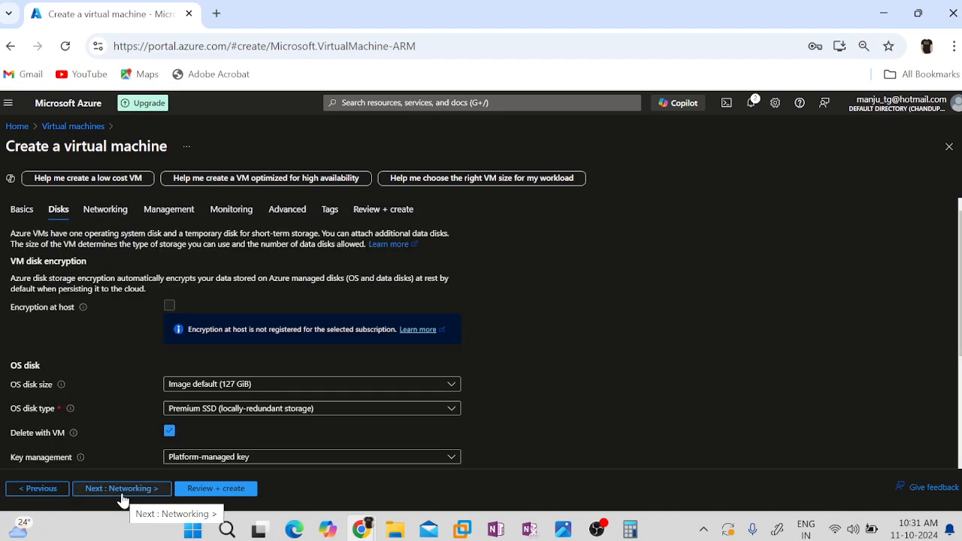
scroll(561, 391, "down", 2)
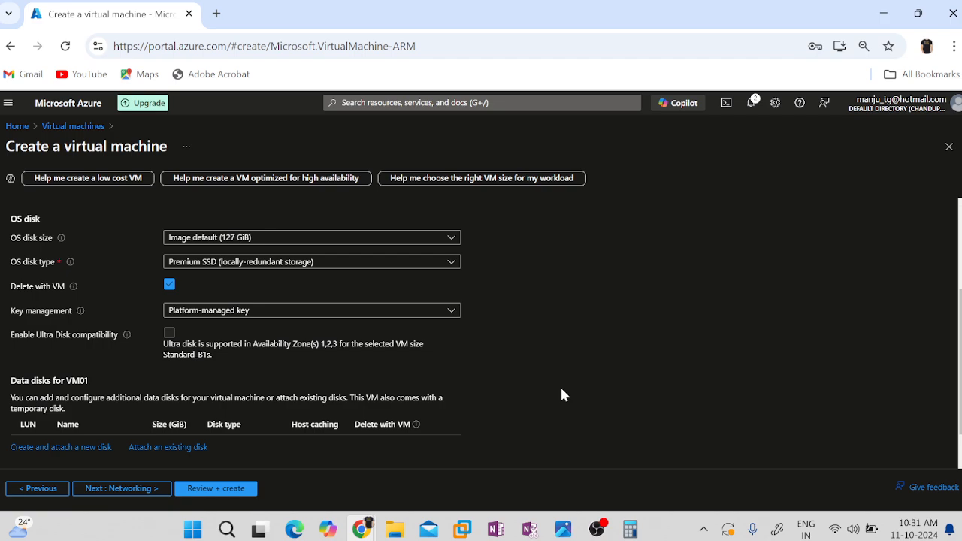
left_click(112, 489)
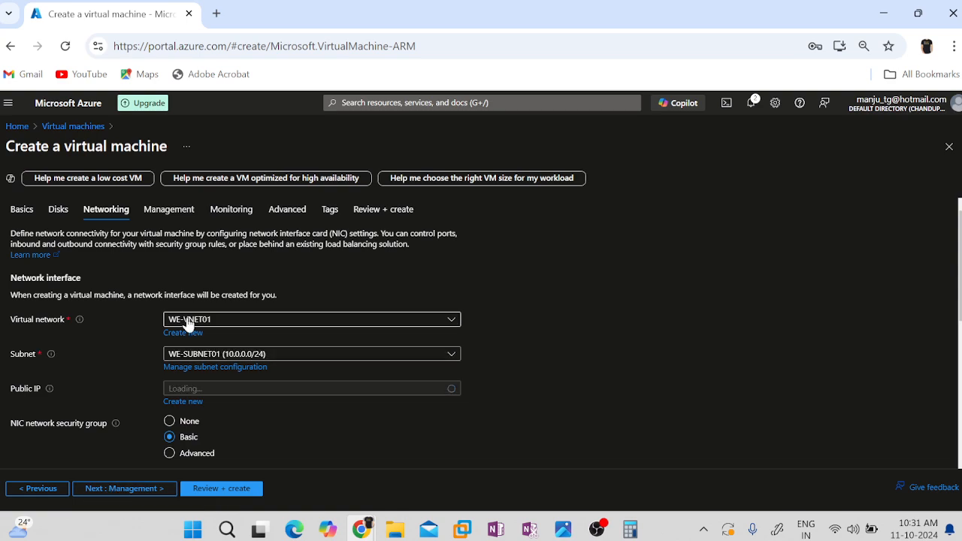
Create a new public IP address named VM01-PIP01 for the virtual machine, keeping the Standard SKU.
scroll(539, 340, "down", 2)
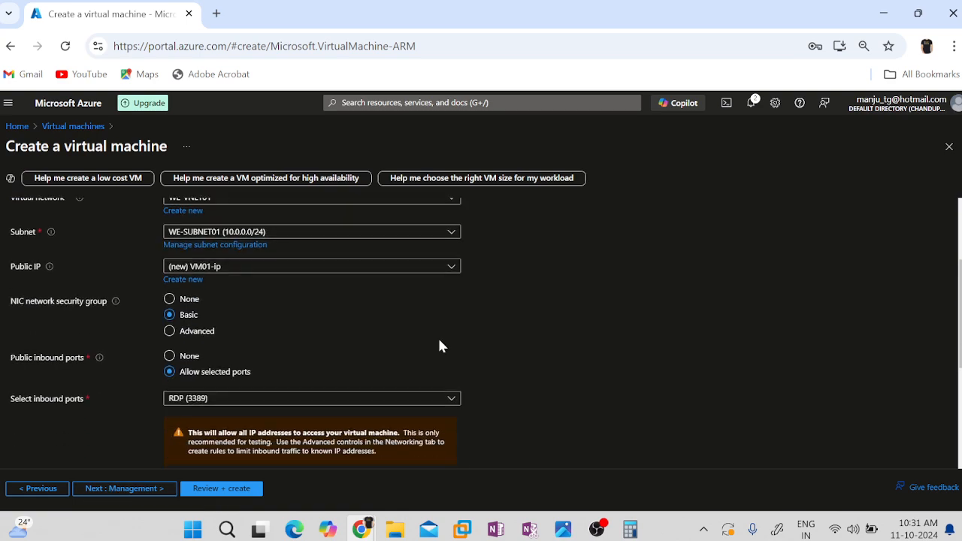
left_click(184, 280)
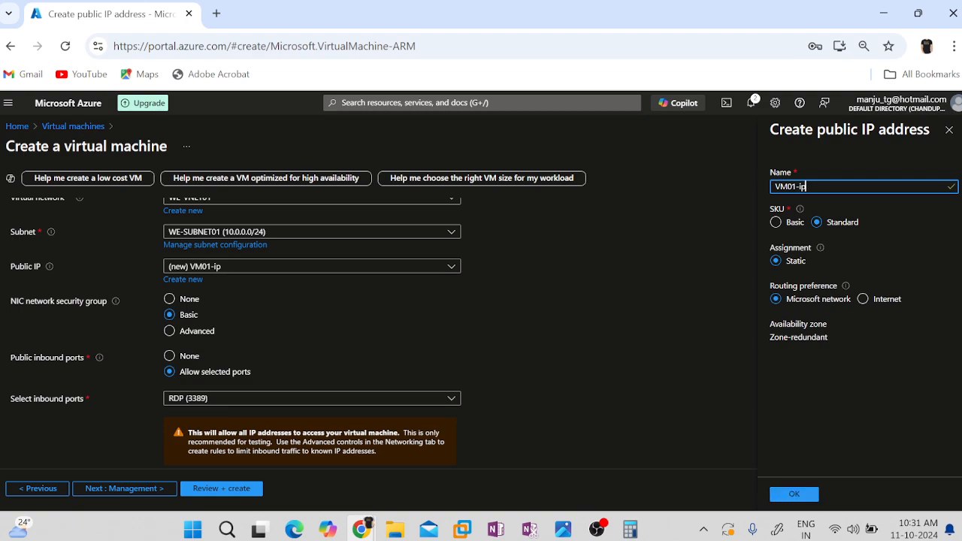
key("BackSpace")
key("BackSpace")
type("P")
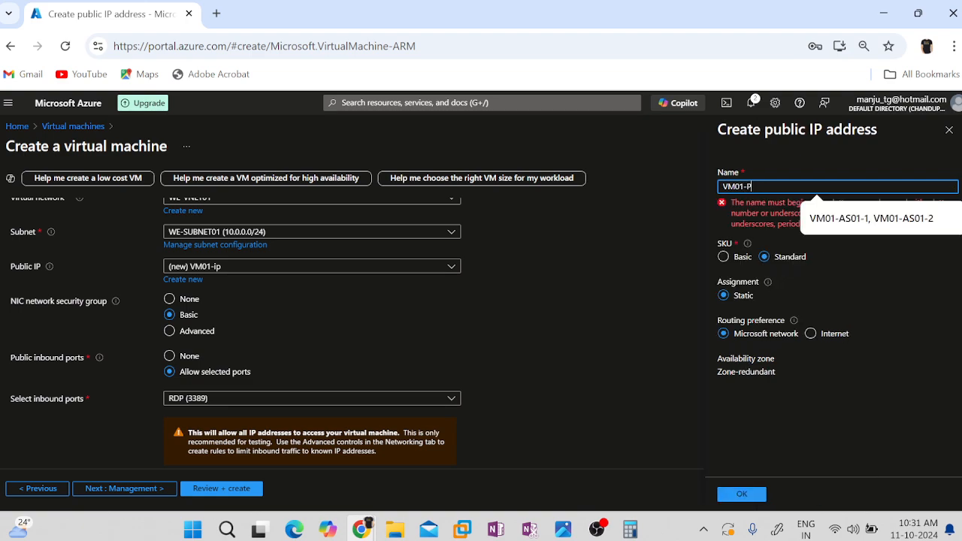
type("IP01")
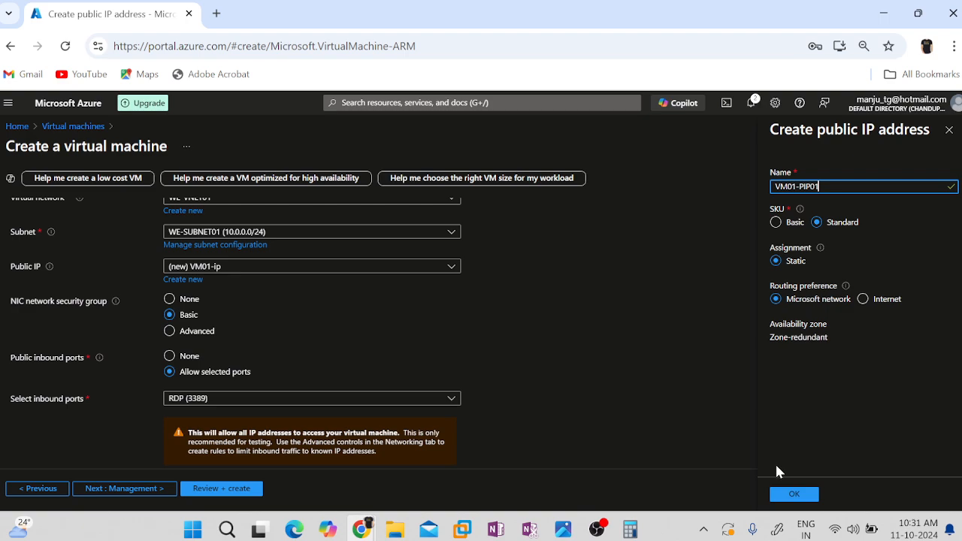
left_click(785, 494)
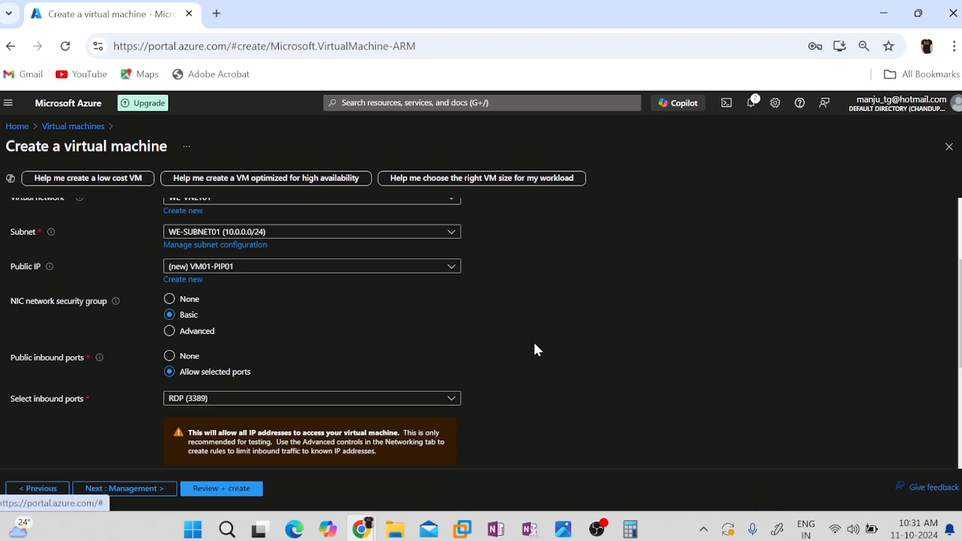
Leave the management, monitoring, advanced and tag settings at their defaults, then validate and create the virtual machine.
scroll(538, 344, "down", 2)
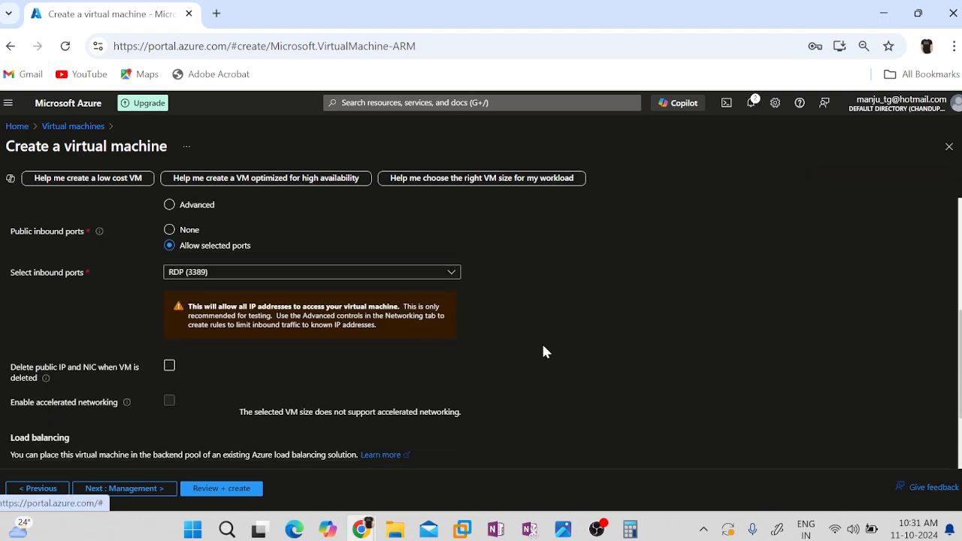
left_click(139, 490)
left_click(139, 490)
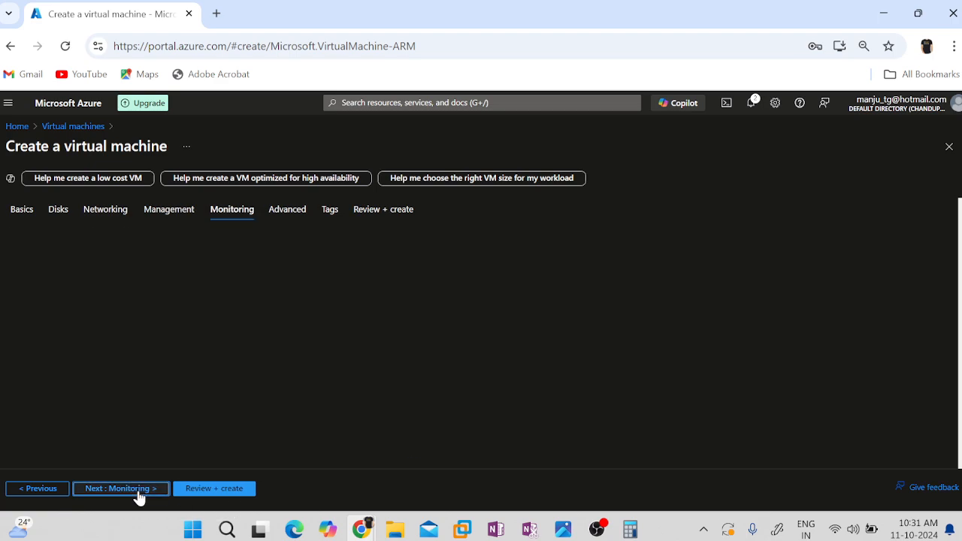
left_click(138, 492)
left_click(138, 492)
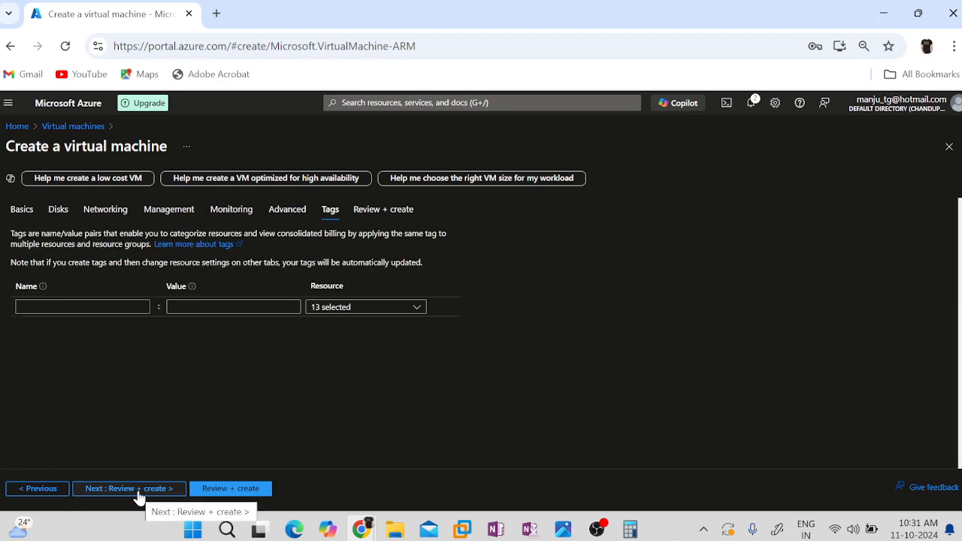
left_click(218, 489)
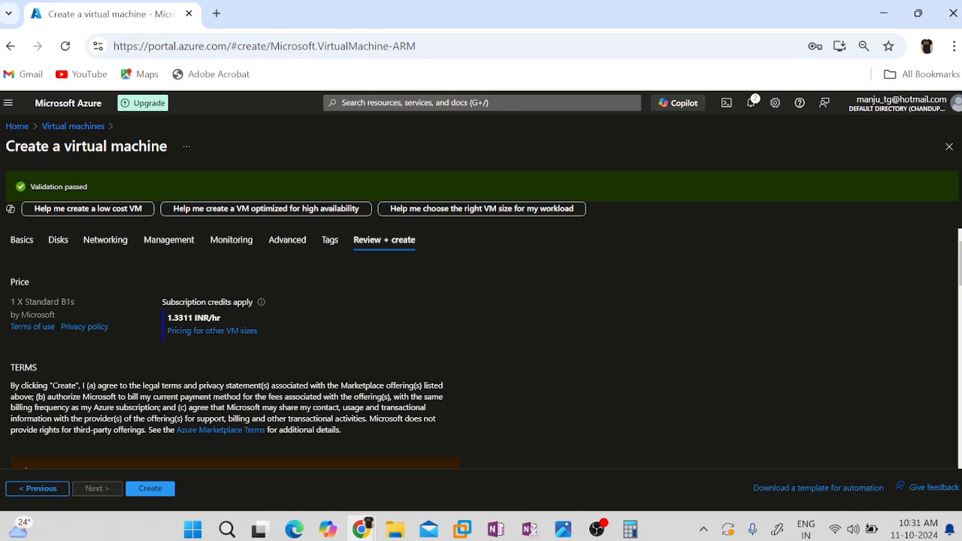
left_click(146, 487)
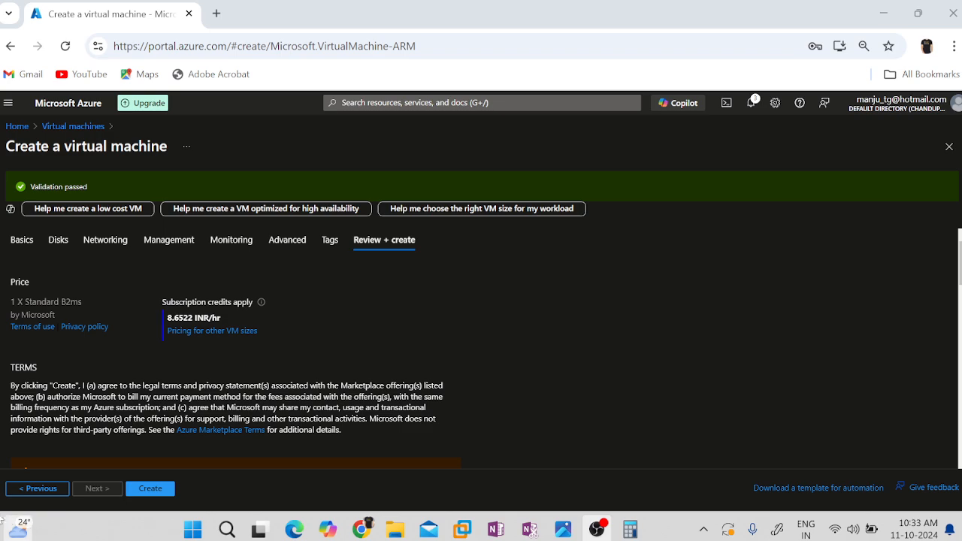
Create the second virtual machine, VM02, with size Standard B2ms and check the deployment notifications.
left_click(149, 490)
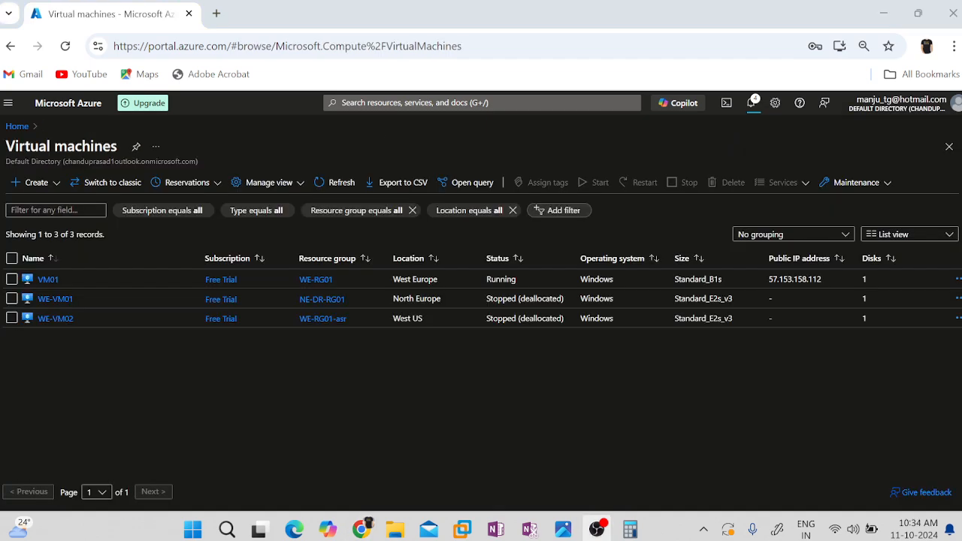
left_click(750, 103)
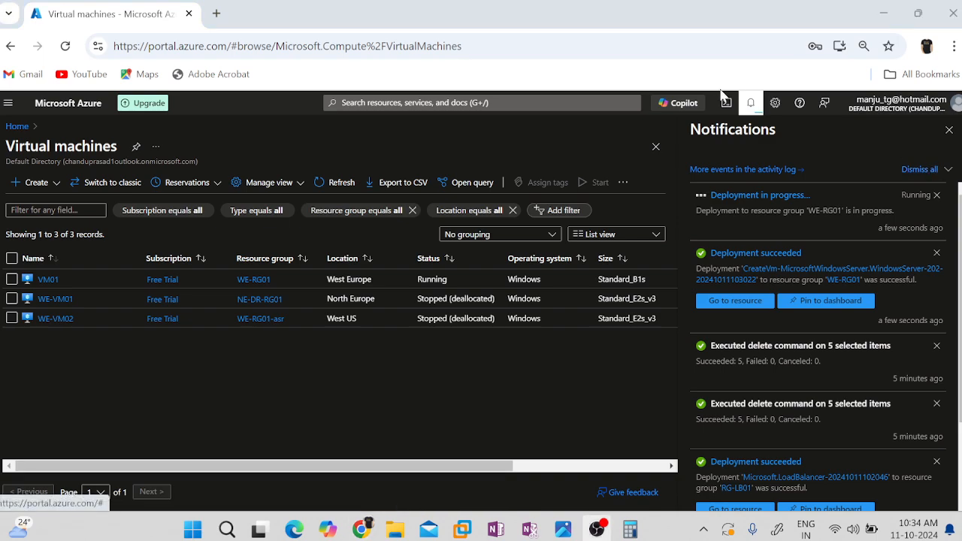
left_click(752, 107)
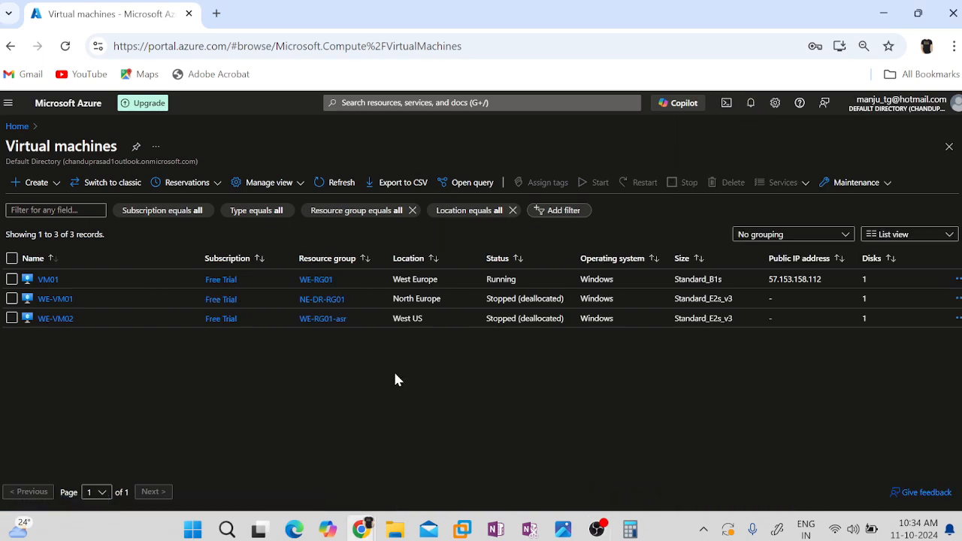
Open the connection options of VM01 and download its native RDP file.
left_click(45, 278)
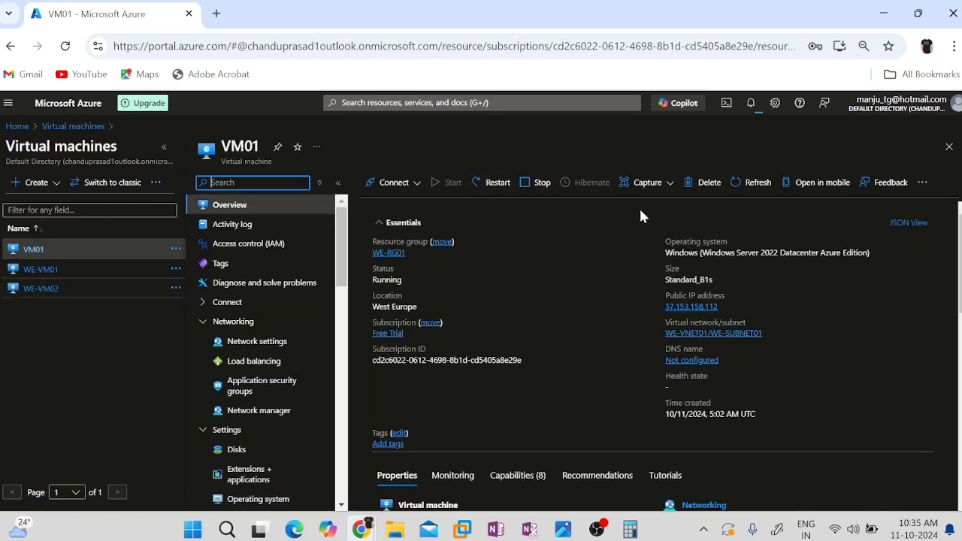
left_click(398, 183)
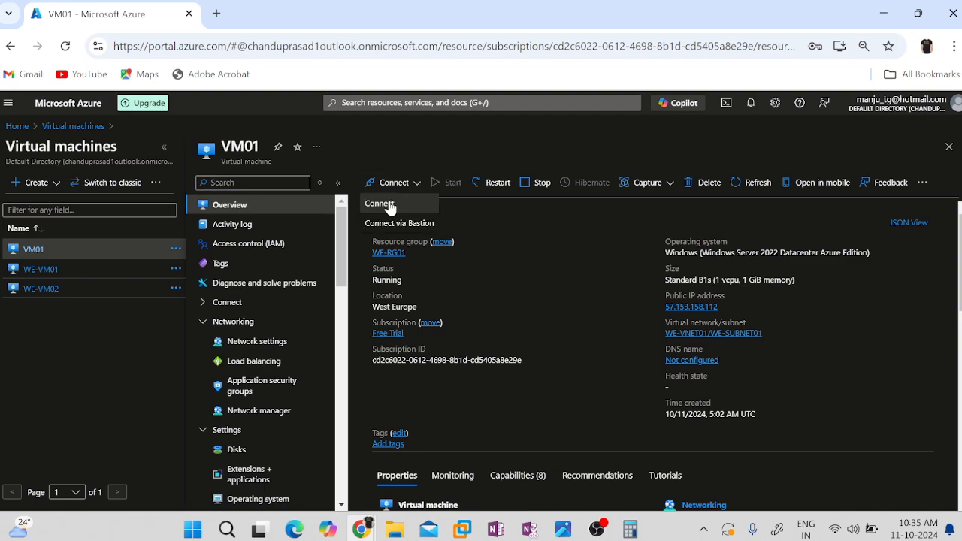
left_click(387, 200)
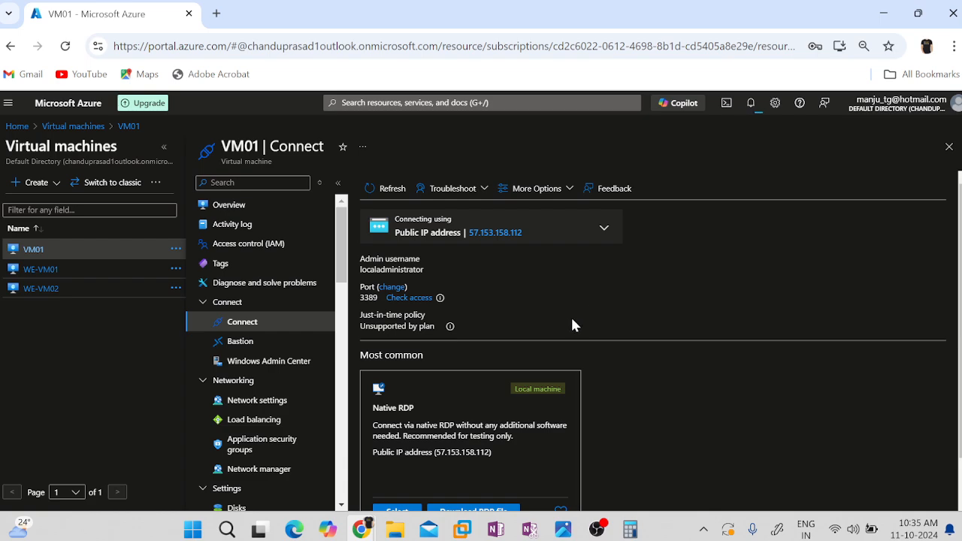
scroll(466, 472, "down", 1)
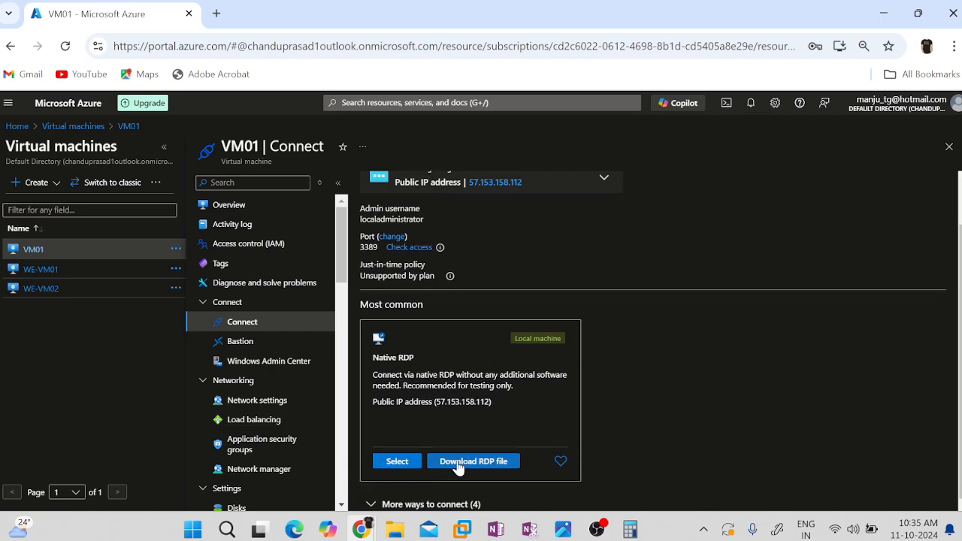
left_click(458, 461)
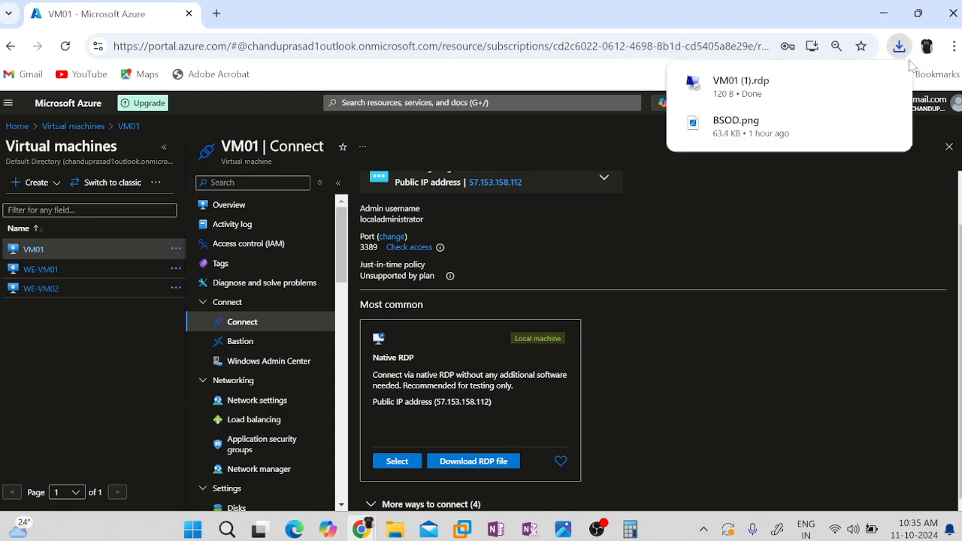
Open VM01's downloaded RDP file and connect with the administrator password, accepting the publisher and certificate warnings.
left_click(733, 84)
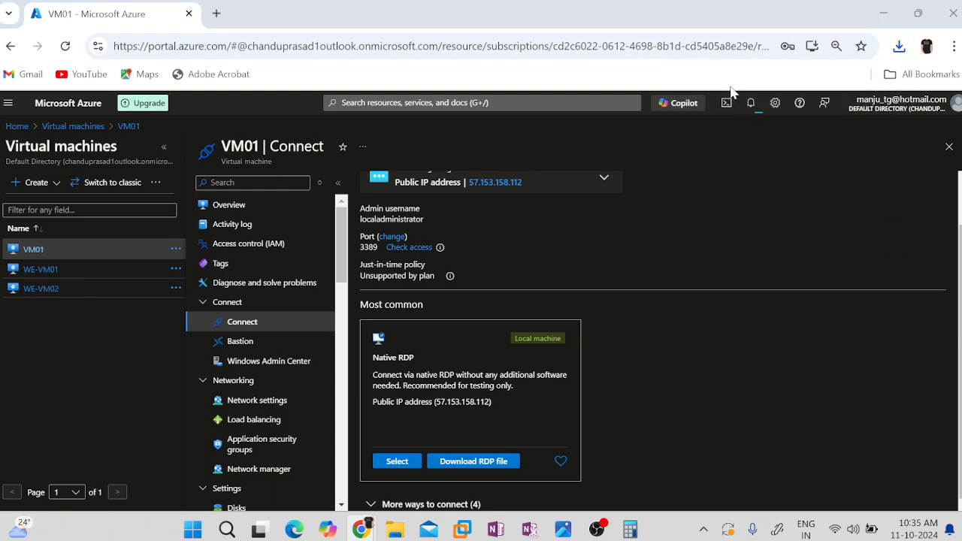
left_click(594, 346)
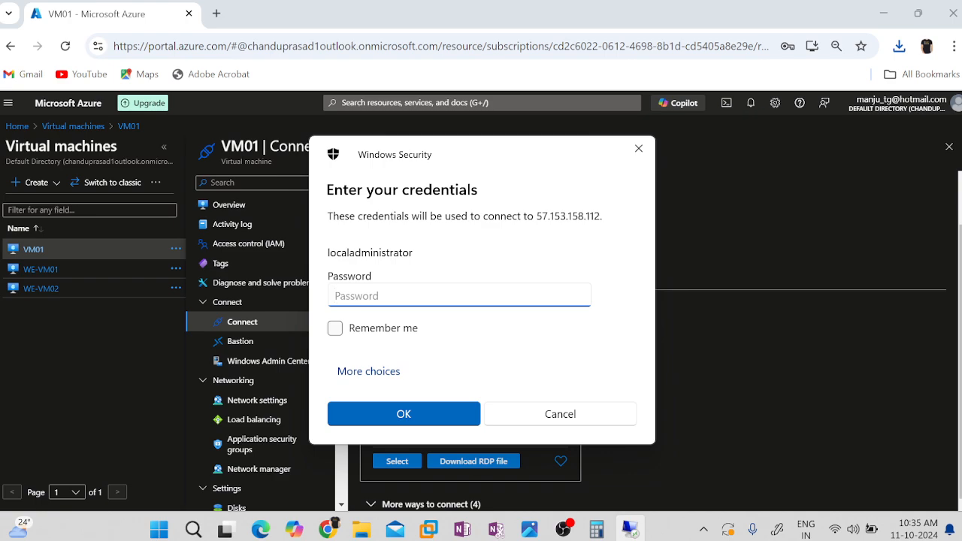
type("••••••••••••")
key("Return")
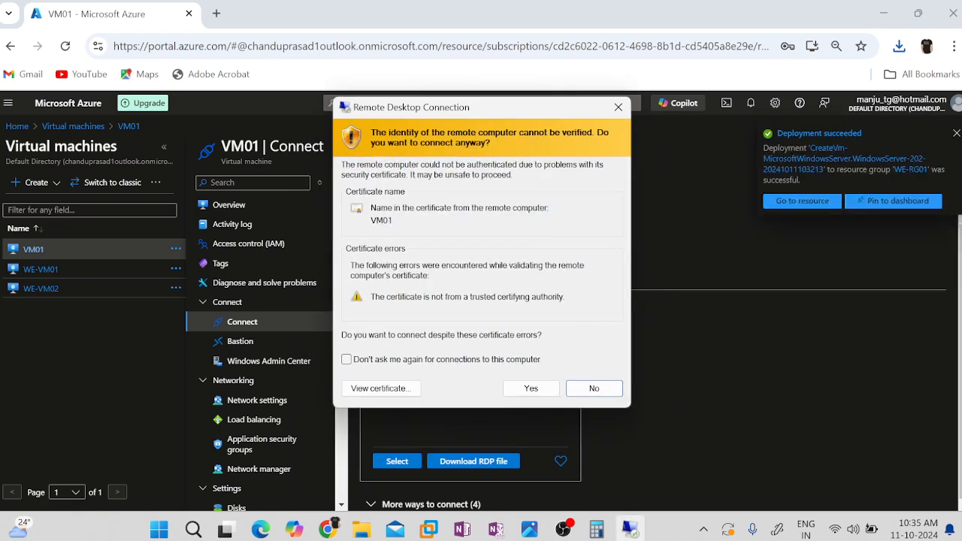
key("alt+y")
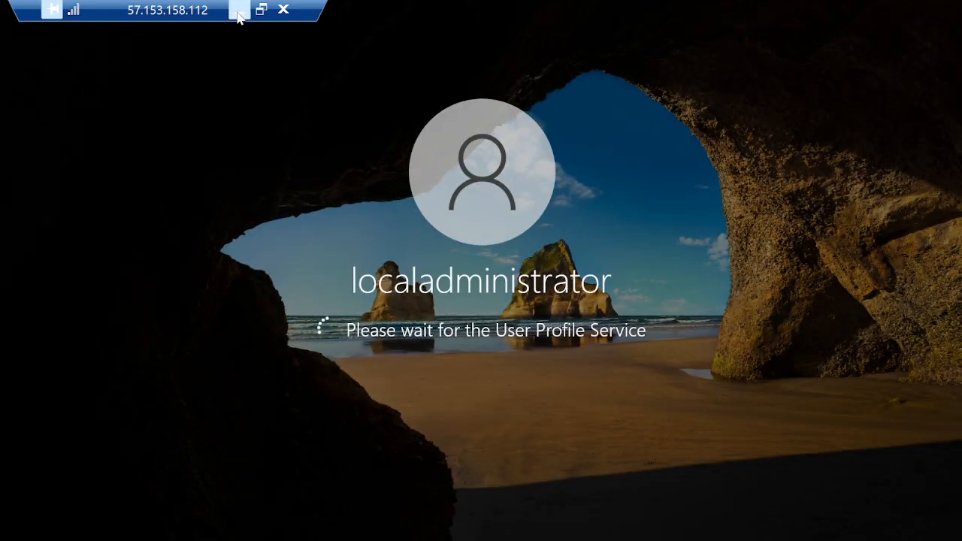
Minimize the remote session, return to the virtual machines list in the Azure portal and refresh it.
left_click(238, 12)
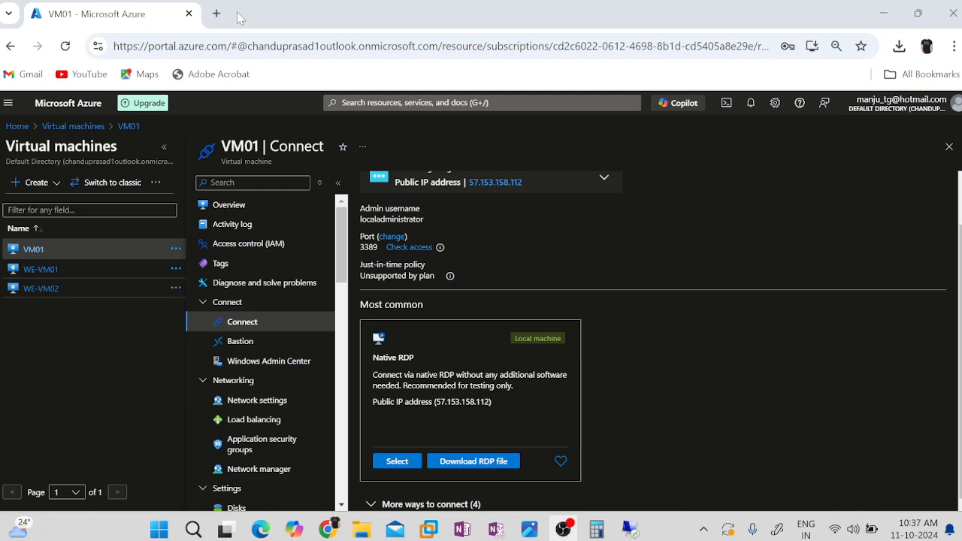
left_click(73, 126)
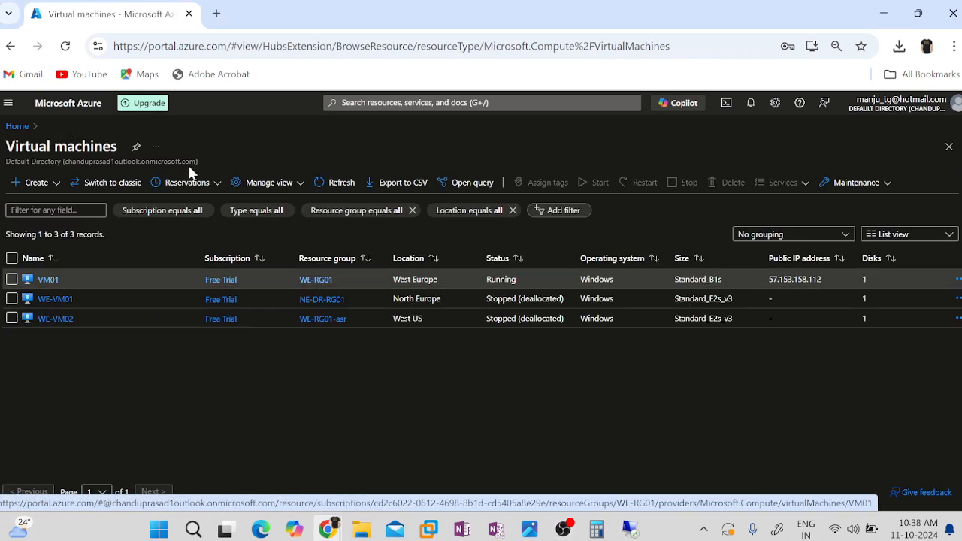
left_click(342, 184)
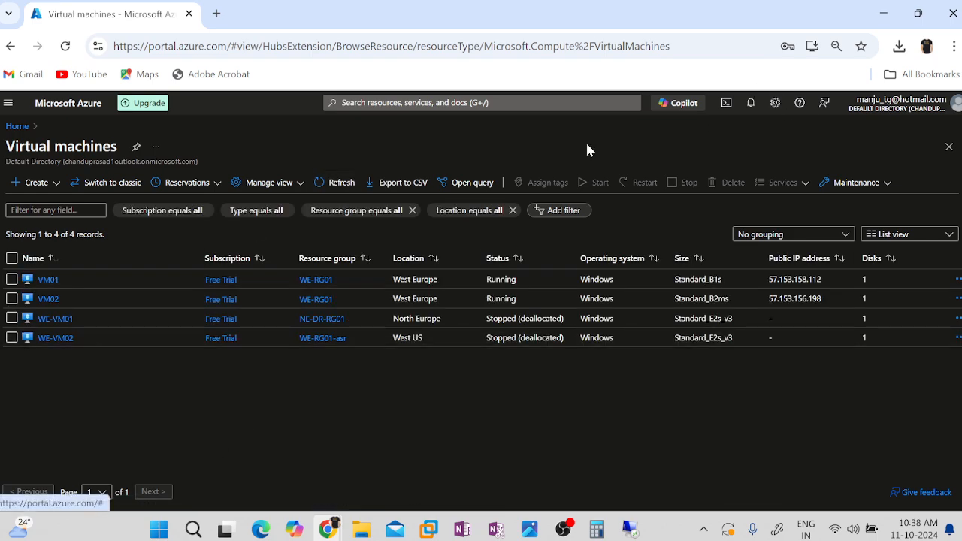
Open the connection options of VM02 and download its native RDP file.
left_click(50, 299)
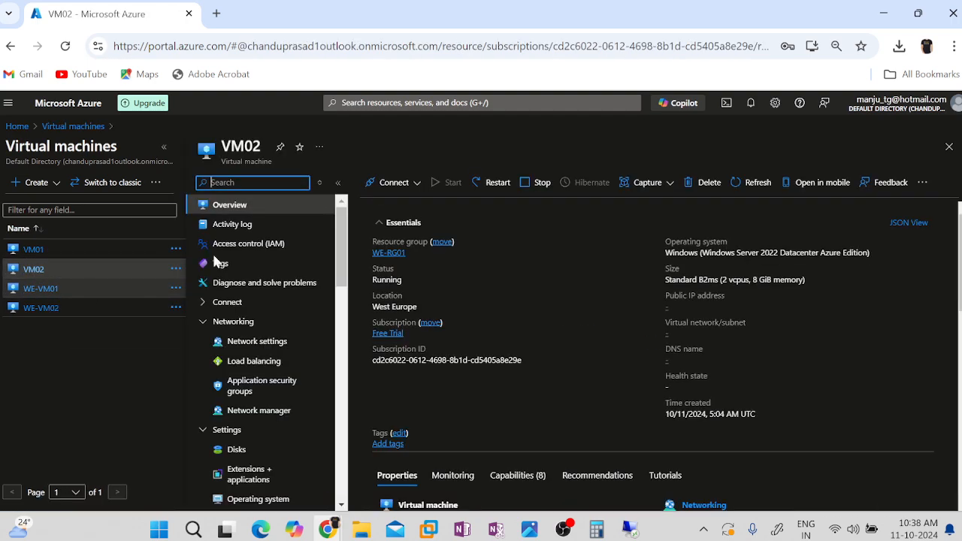
left_click(394, 183)
left_click(391, 203)
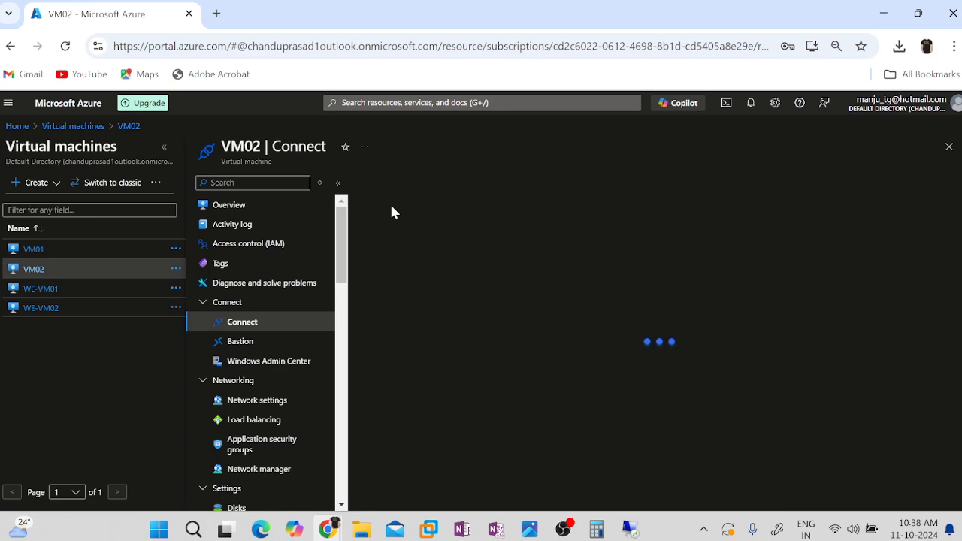
scroll(560, 373, "down", 1)
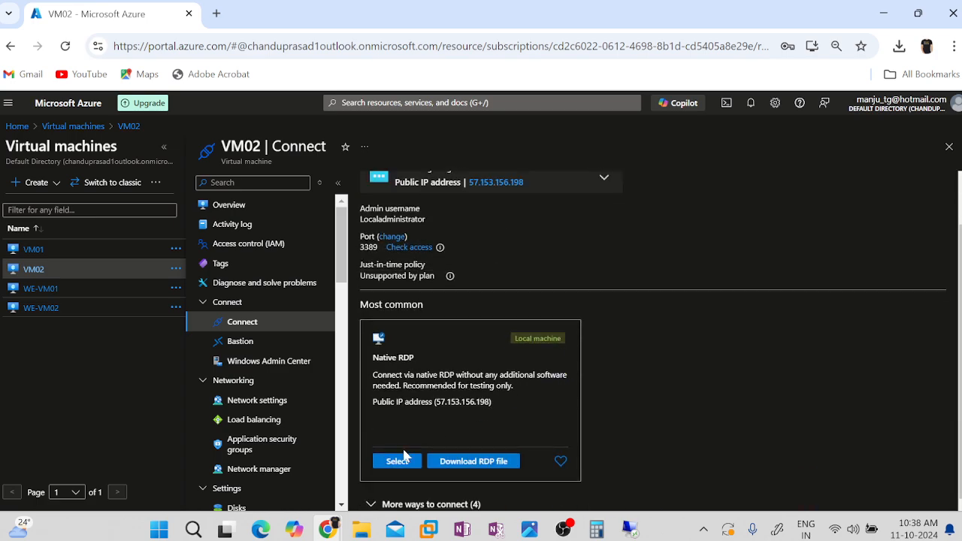
left_click(447, 461)
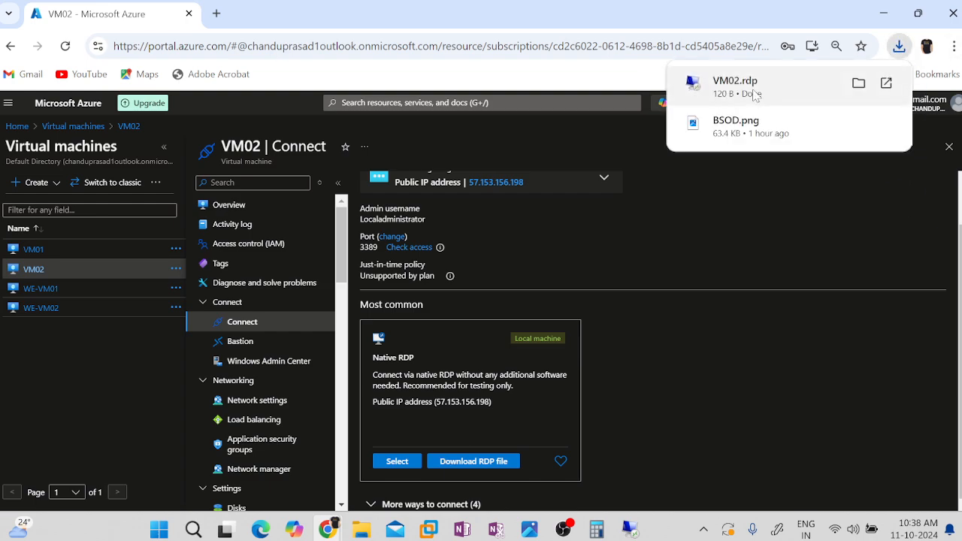
Open VM02's downloaded RDP file and connect with the administrator password, accepting the publisher and certificate warnings.
left_click(752, 94)
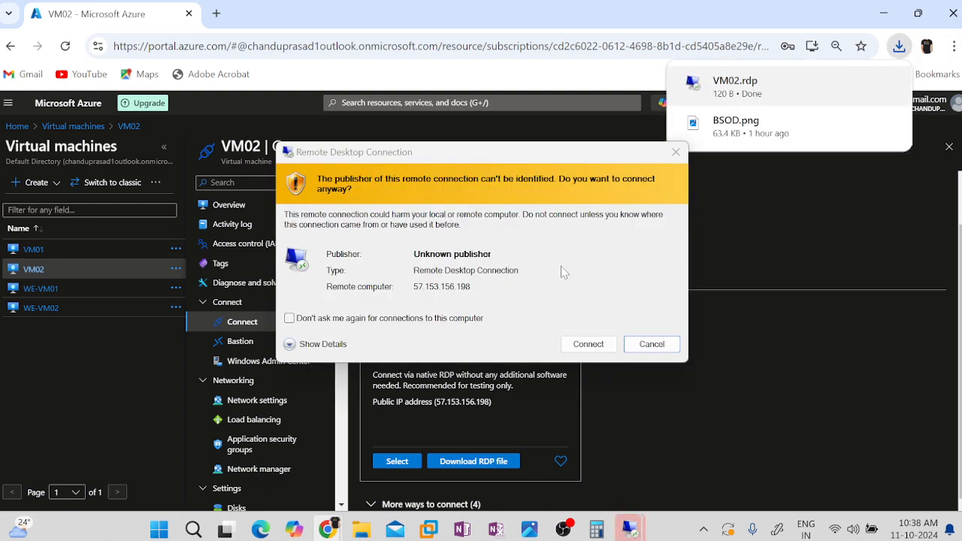
left_click(587, 344)
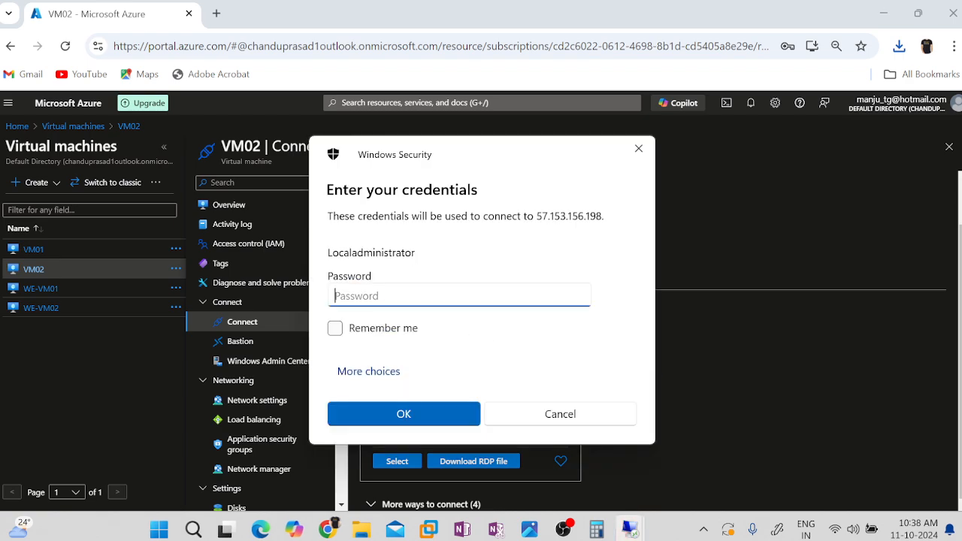
type("●●●●●●●●●●●")
key("Return")
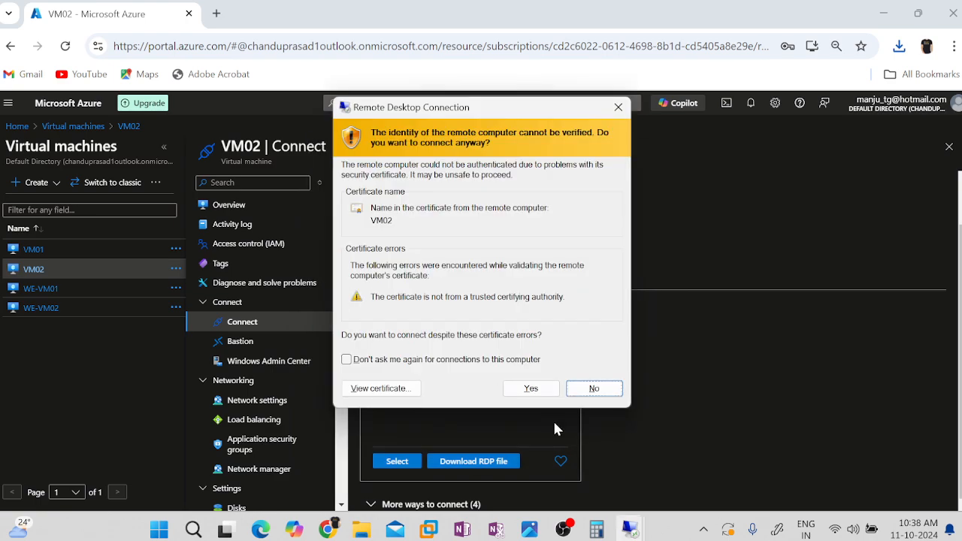
left_click(531, 389)
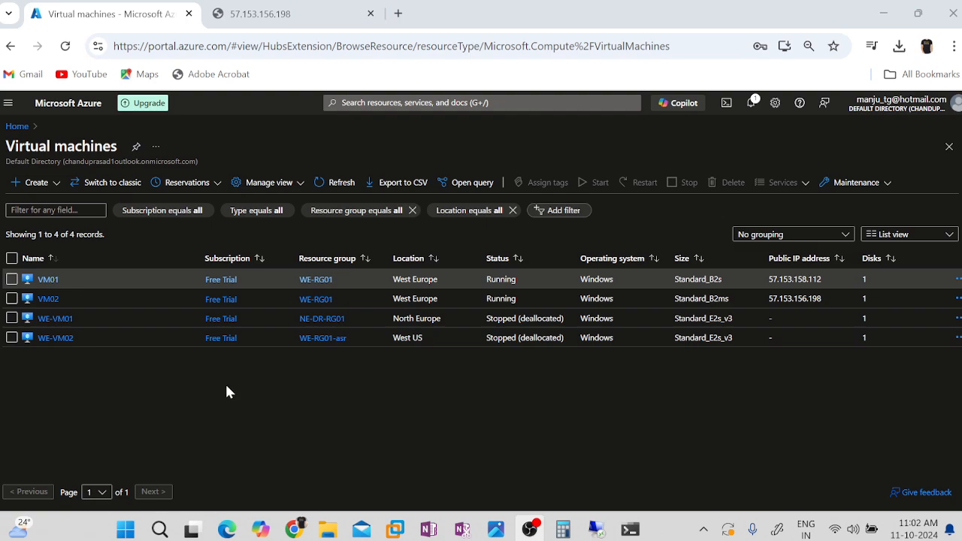
Open VM01's connection options from the virtual machines list and download its native RDP file.
left_click(47, 279)
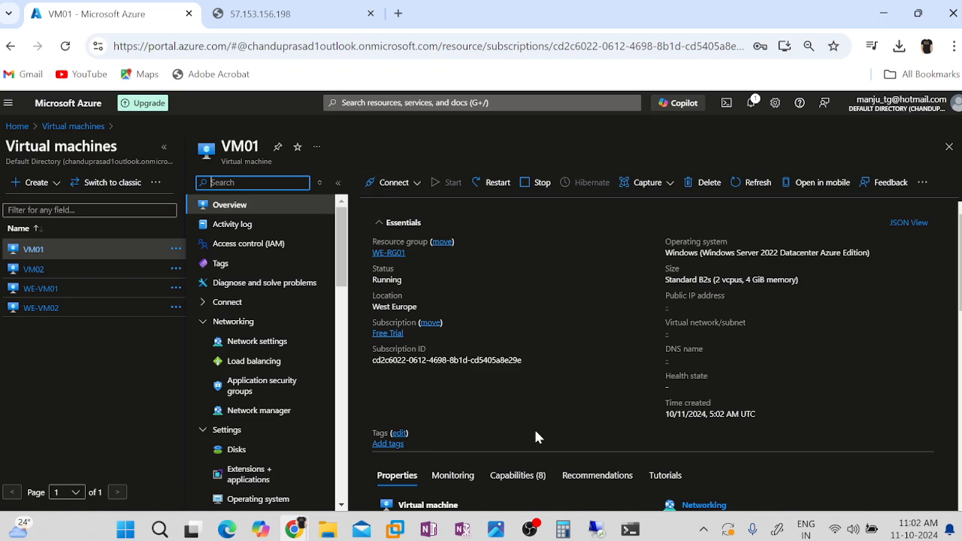
left_click(396, 197)
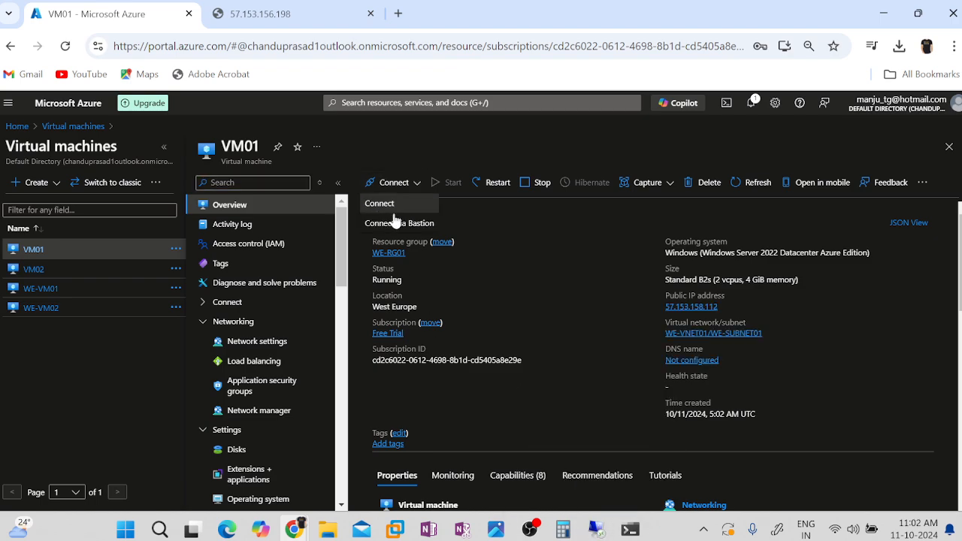
left_click(399, 207)
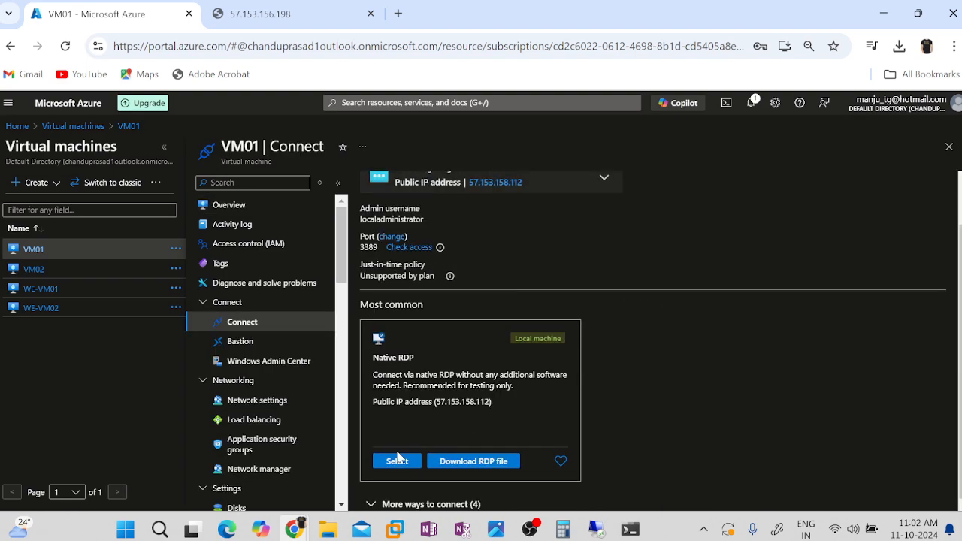
left_click(488, 469)
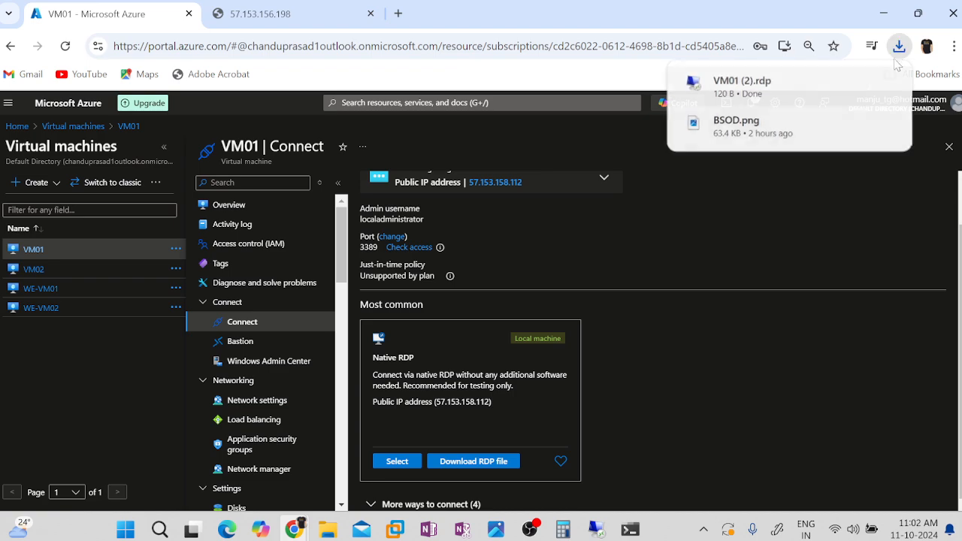
Launch the newly downloaded VM01 RDP file and connect with the administrator password, accepting the publisher and certificate warnings.
left_click(742, 85)
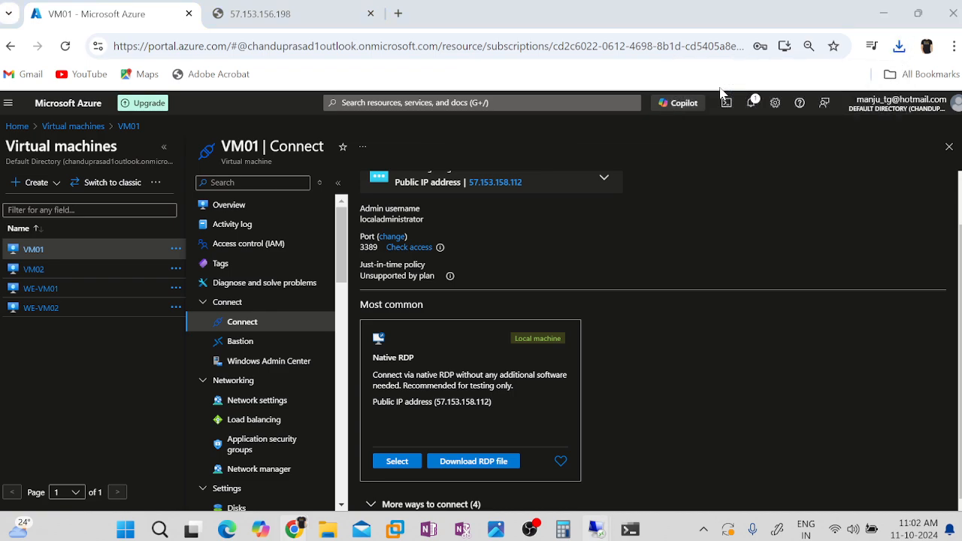
left_click(589, 340)
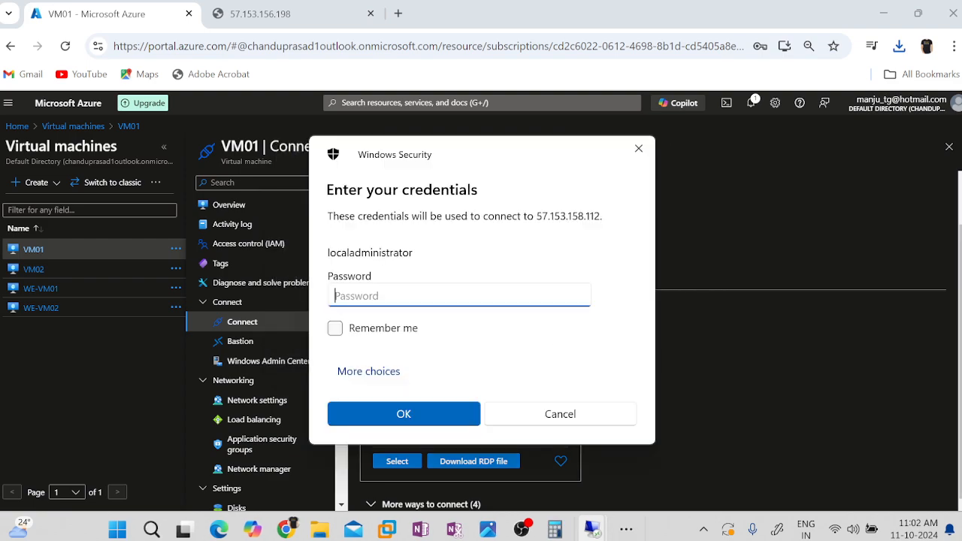
type("••")
key("Return")
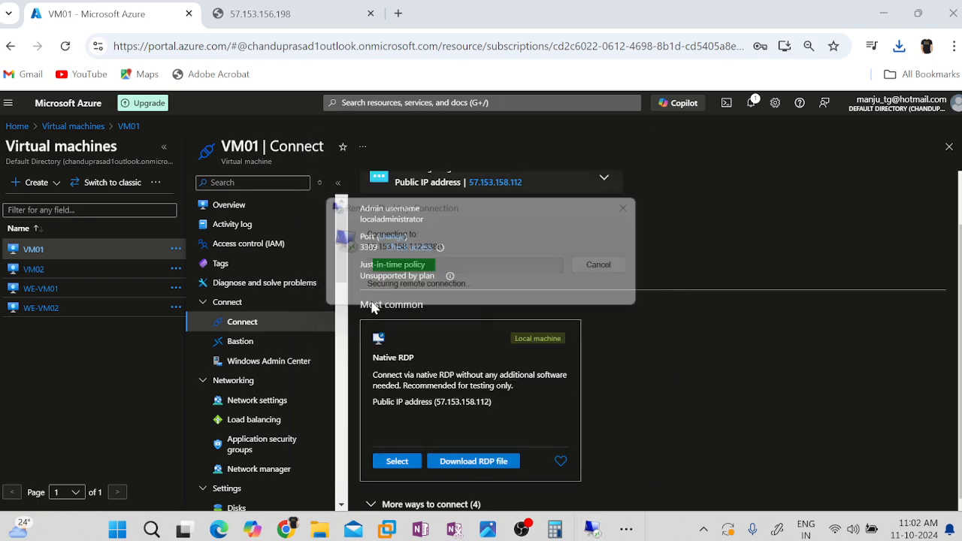
left_click(540, 388)
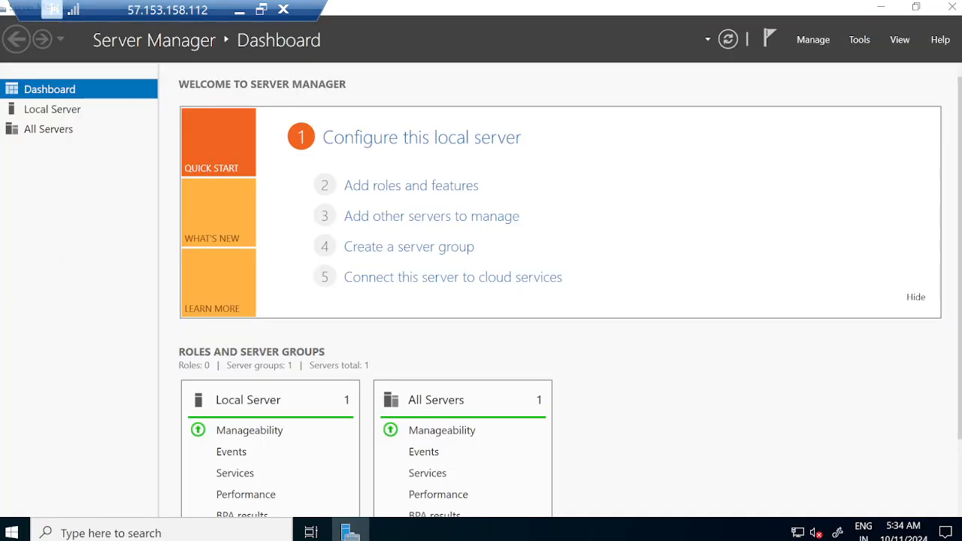
Start the Add Roles and Features wizard from the Server Manager dashboard on VM01, dismissing any notices and retrying as needed.
left_click(372, 187)
left_click(596, 316)
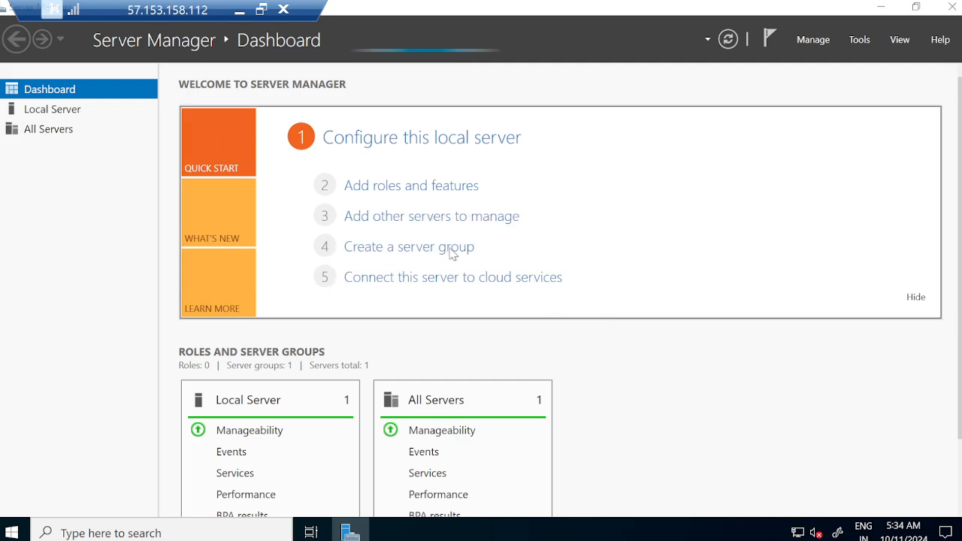
left_click(367, 189)
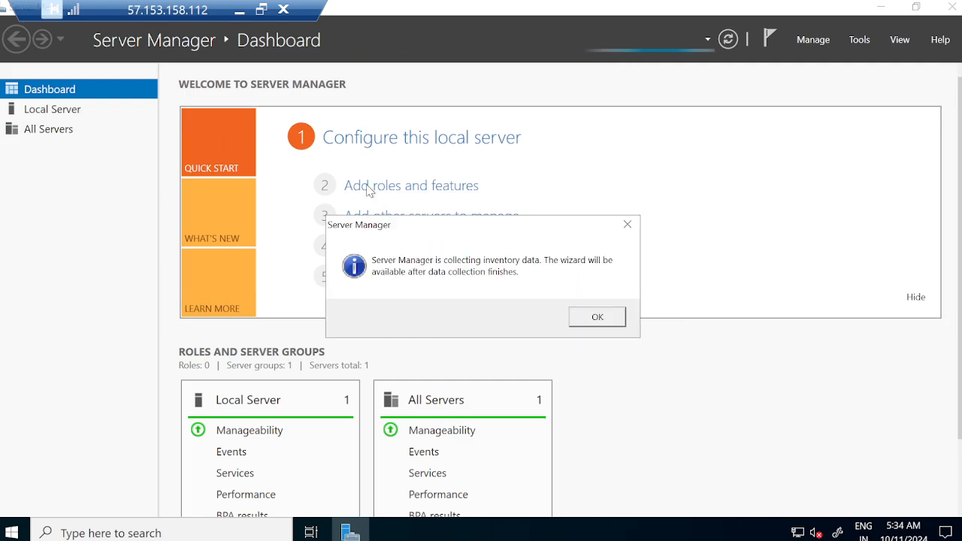
left_click(598, 318)
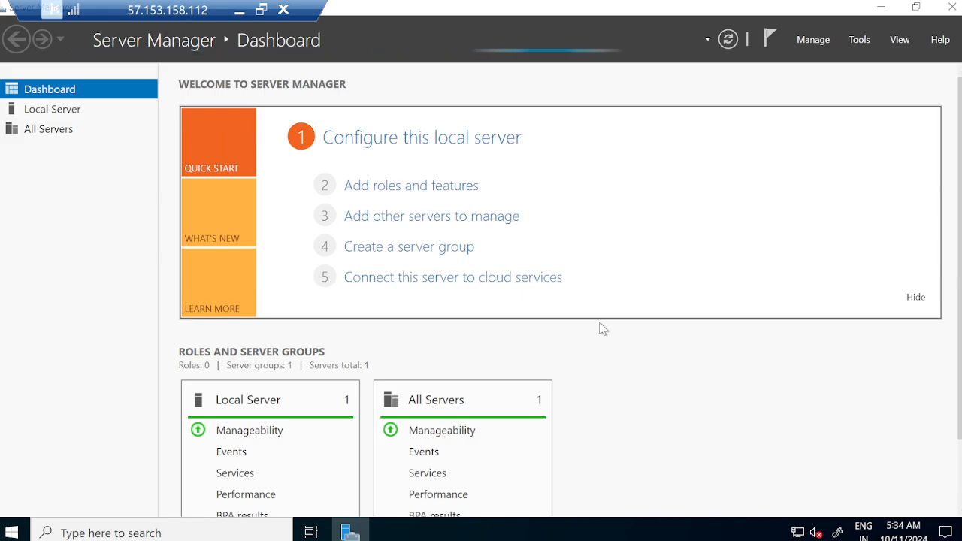
left_click(384, 188)
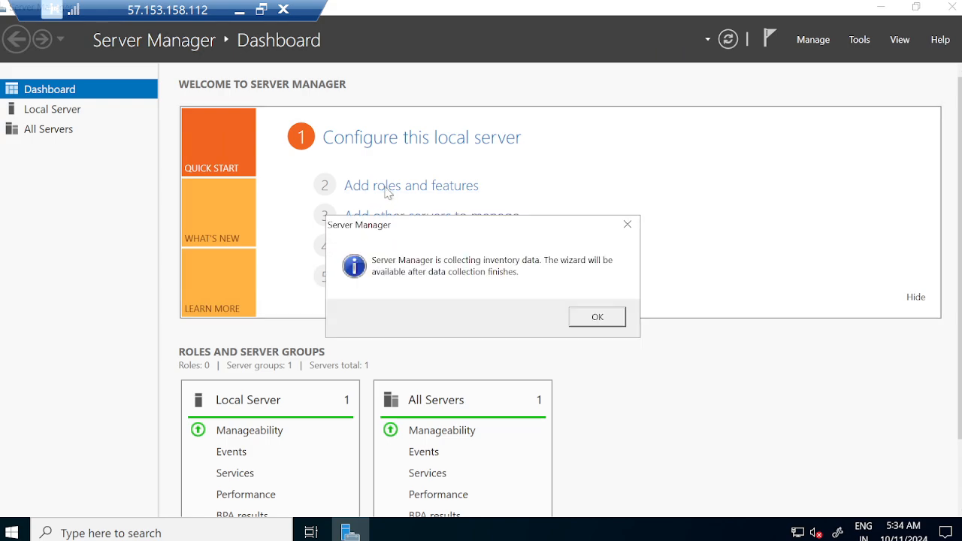
left_click(596, 319)
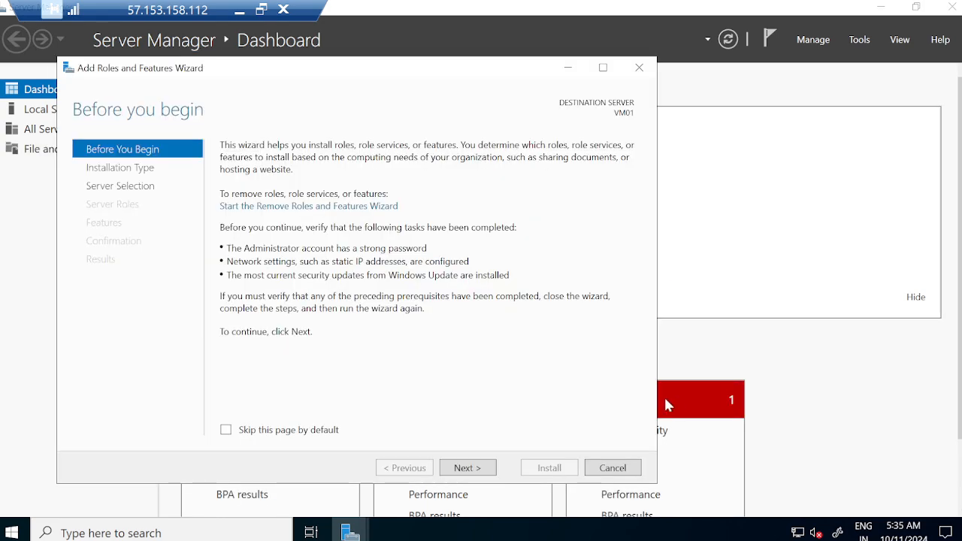
Keep role-based installation on VM01 and select the Web Server (IIS) role with its required management tools.
left_click(481, 470)
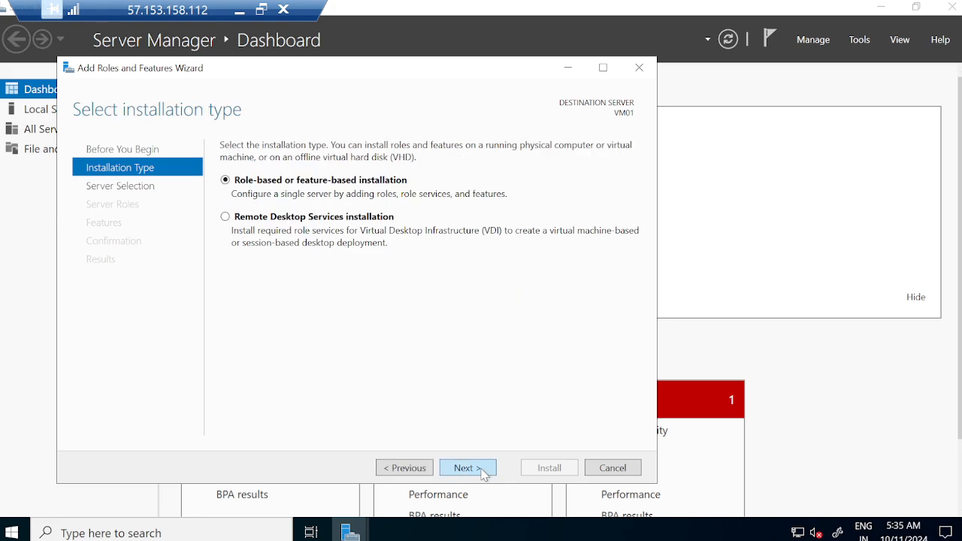
left_click(482, 470)
left_click(482, 469)
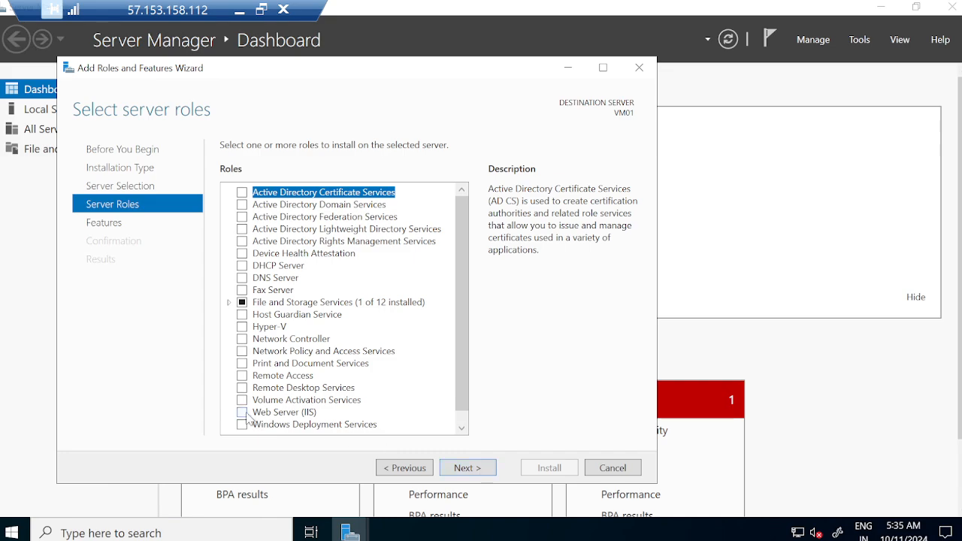
left_click(242, 412)
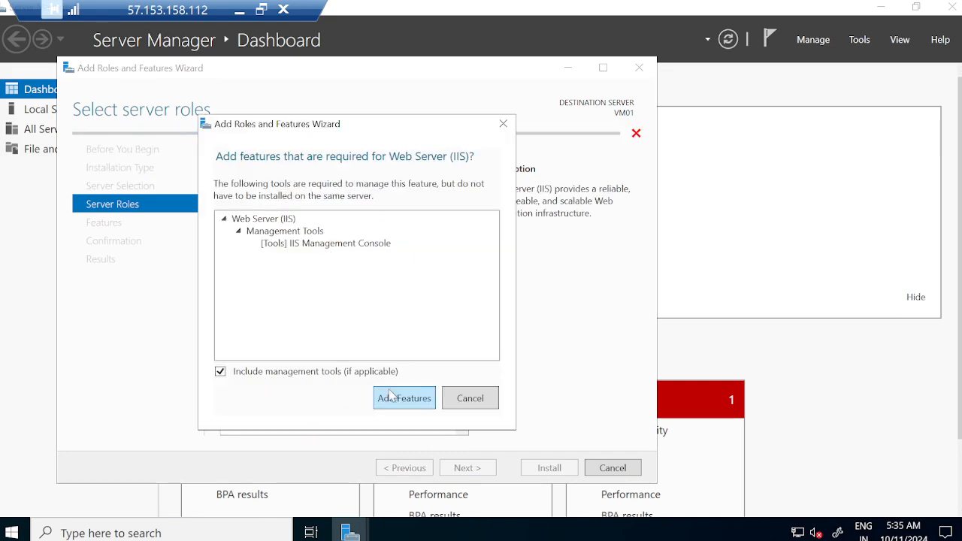
left_click(392, 397)
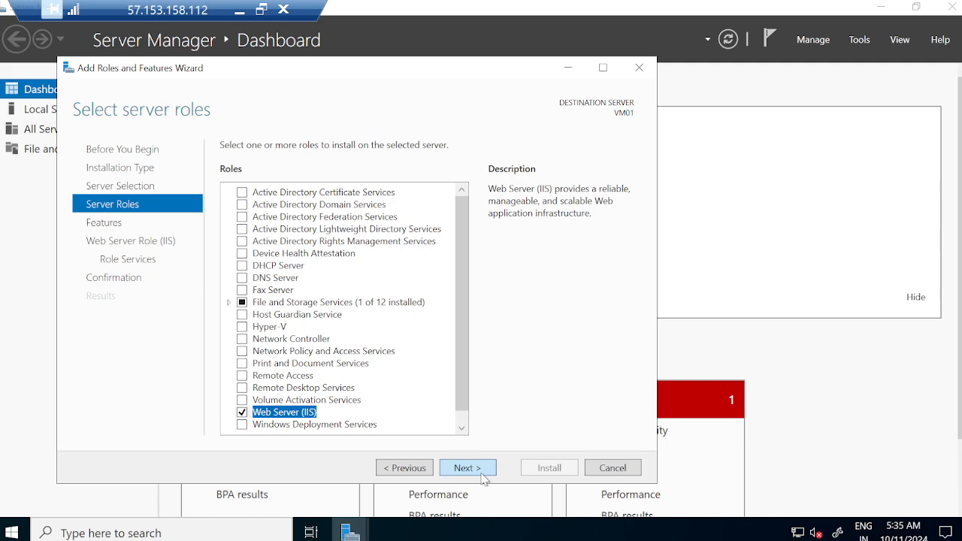
Accept the default features and role services, install Web Server (IIS) on VM01 and close the wizard.
left_click(481, 472)
left_click(481, 475)
left_click(485, 469)
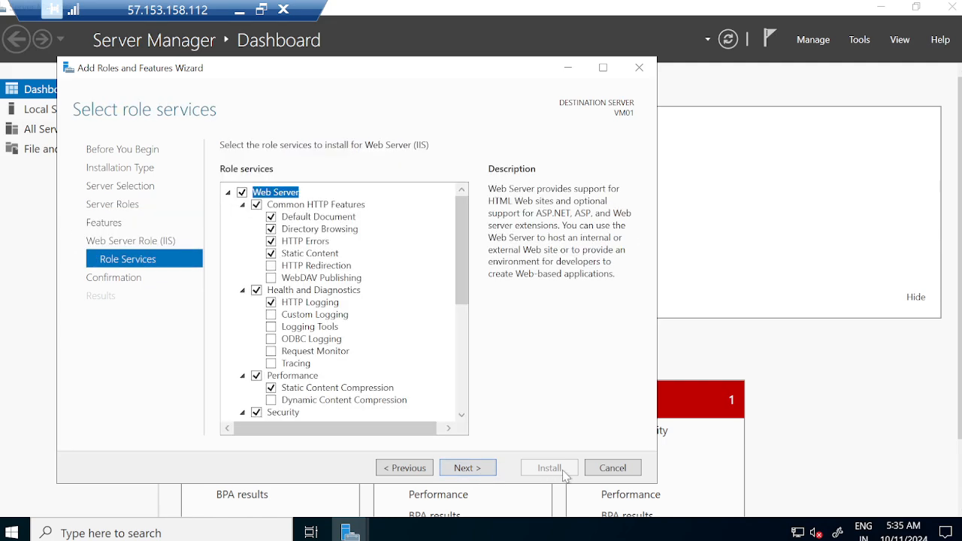
left_click(480, 469)
left_click(549, 467)
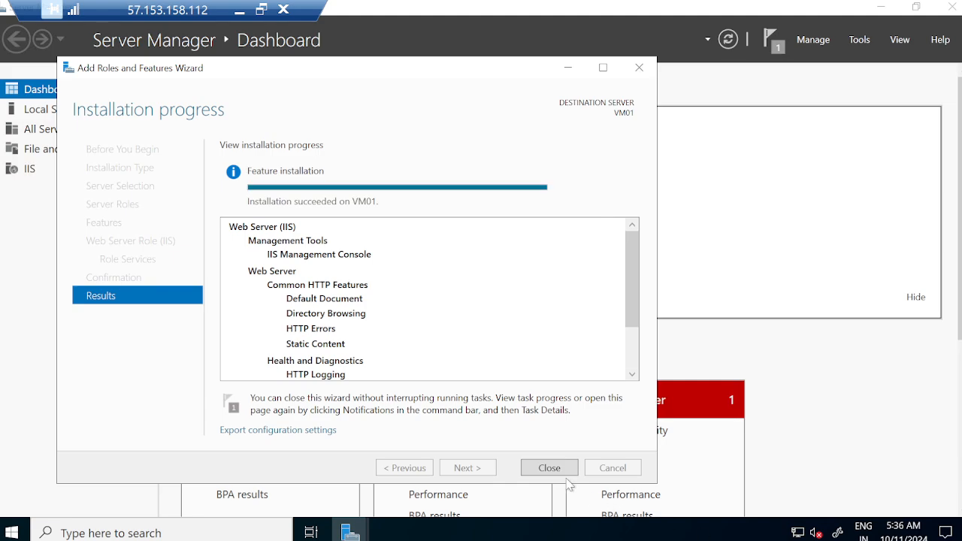
left_click(550, 468)
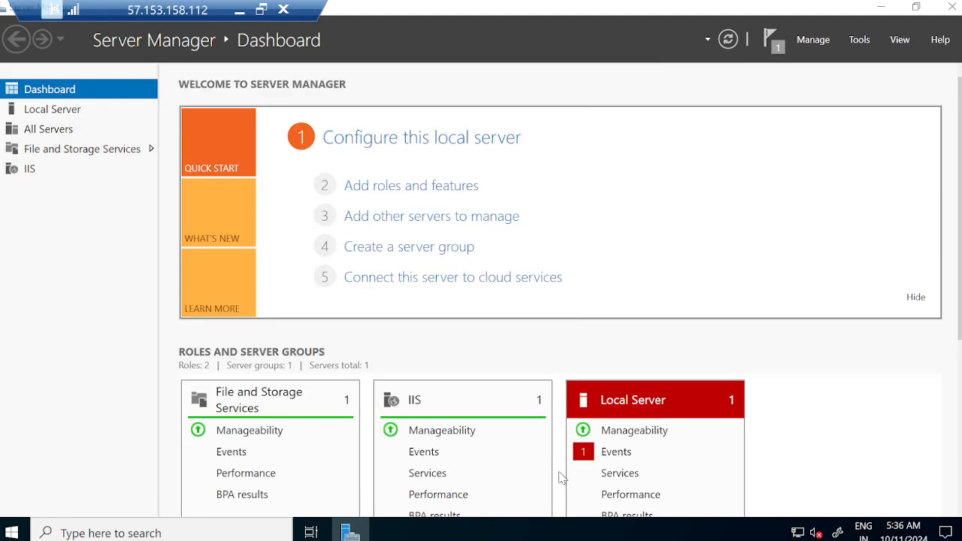
Open Internet Information Services (IIS) Manager on VM01, minimize it and close Server Manager.
left_click(862, 40)
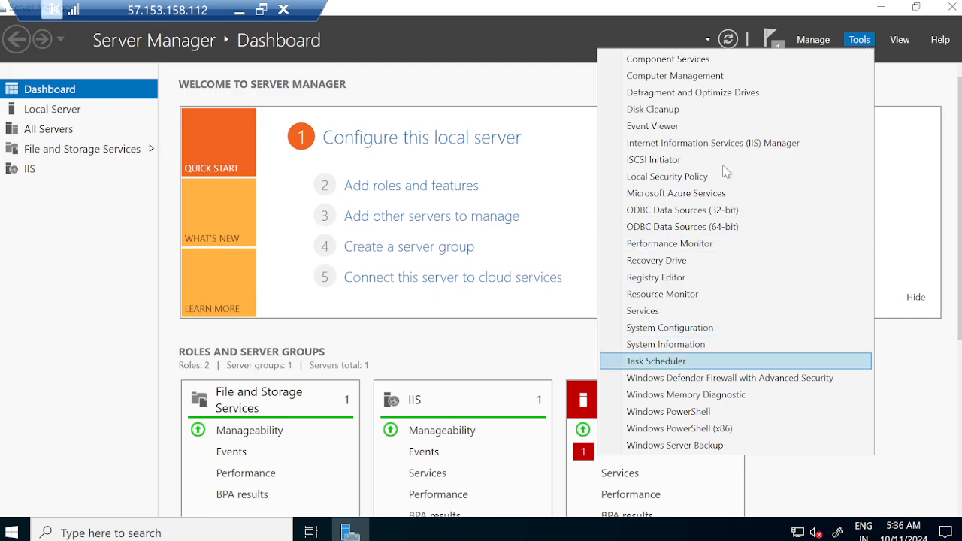
left_click(740, 144)
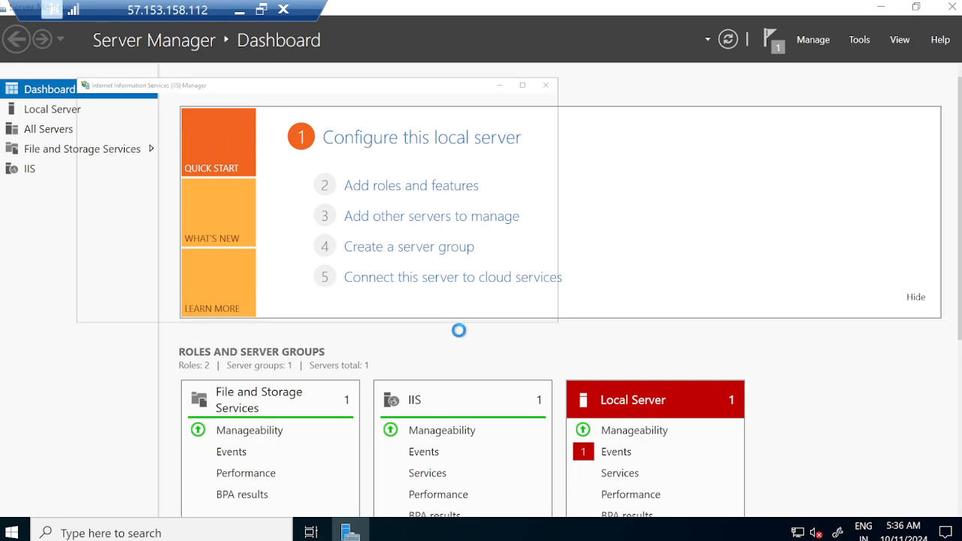
left_click(787, 130)
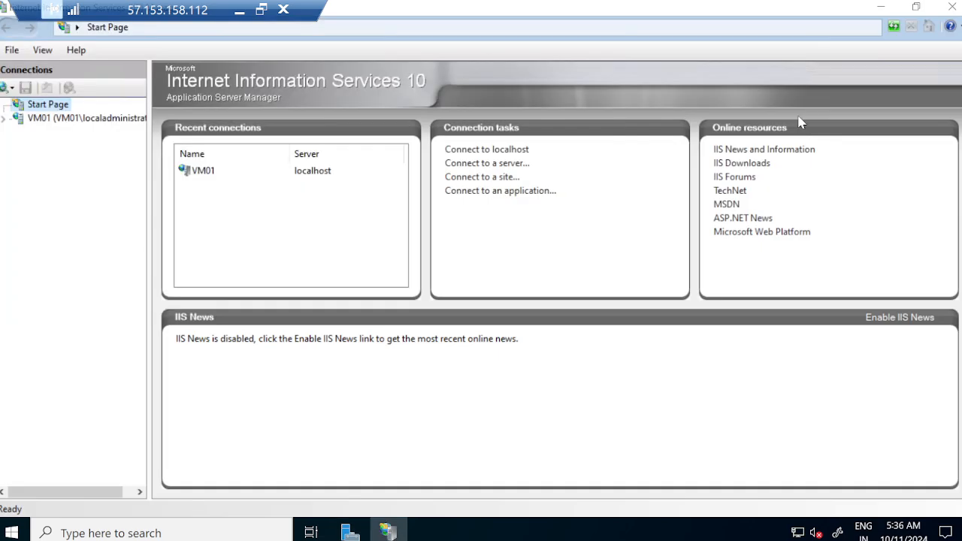
left_click(879, 7)
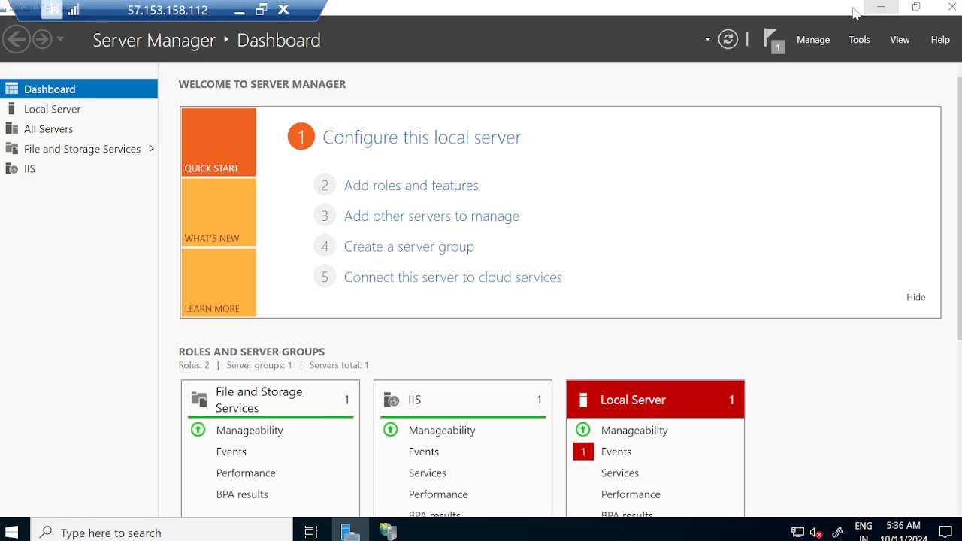
left_click(951, 7)
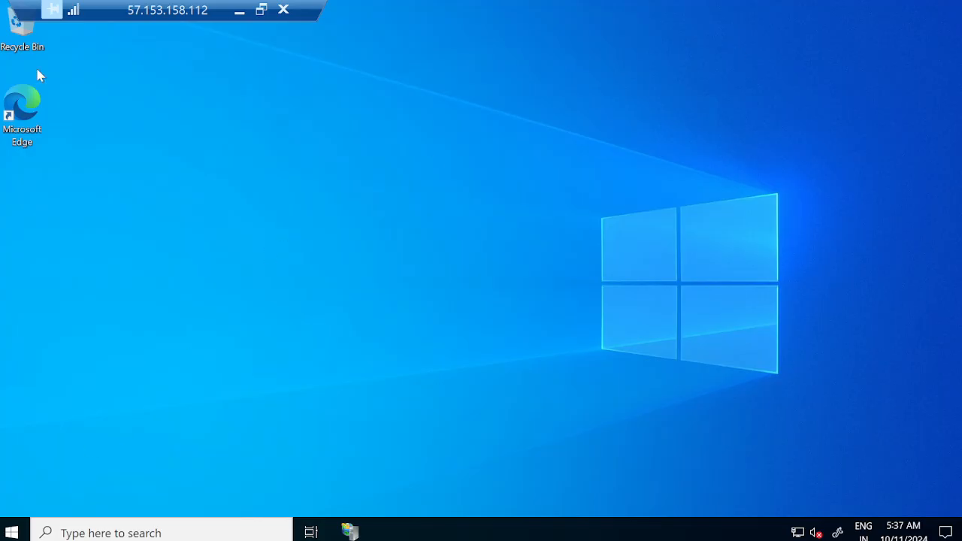
Launch Microsoft Edge on VM01 and run ipconfig in a command prompt to look up the server's IP address.
double_click(22, 109)
key("super+r")
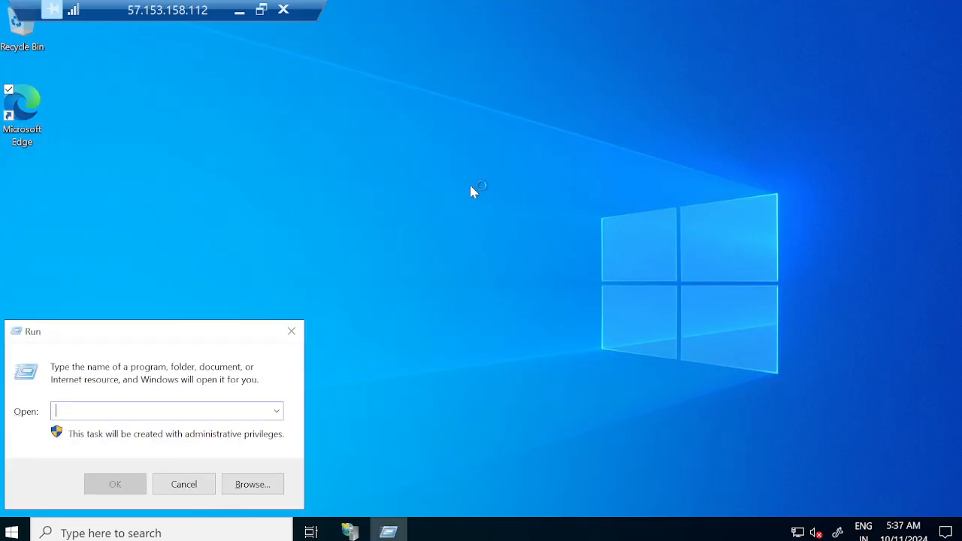
type("cmd")
key("Return")
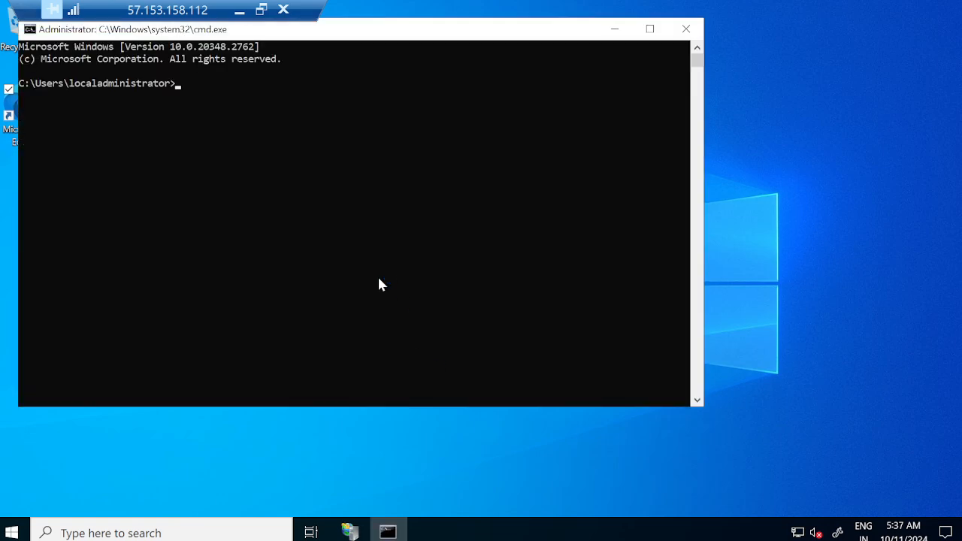
left_click(379, 278)
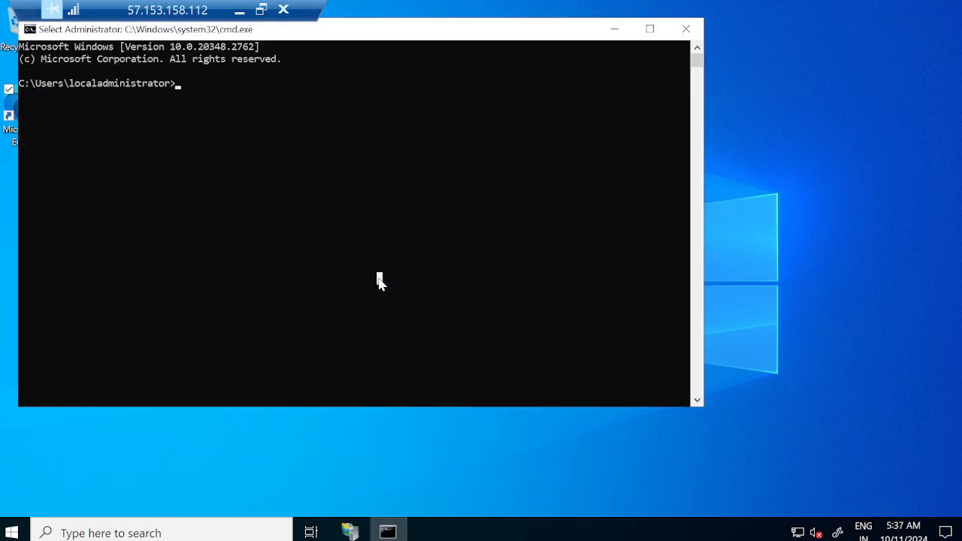
type("10ipconfig")
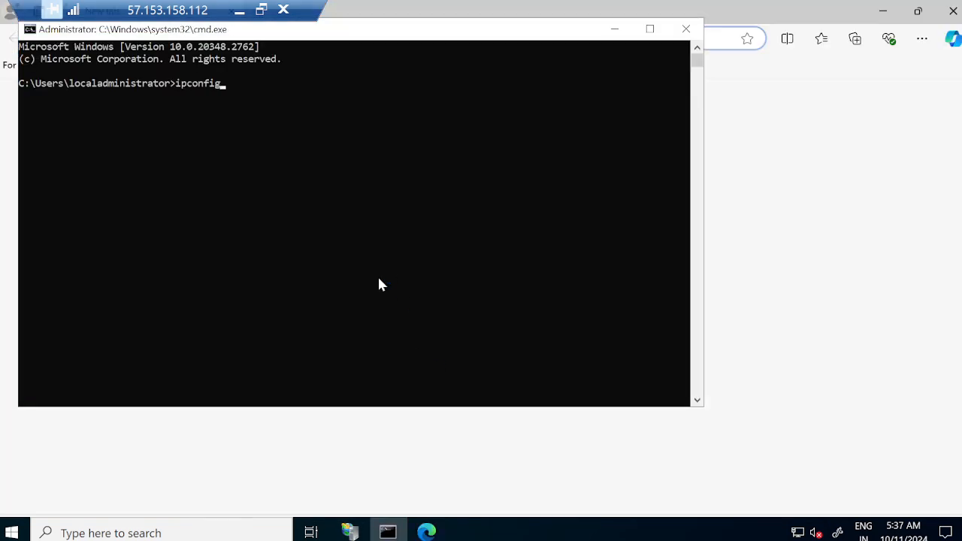
key("Return")
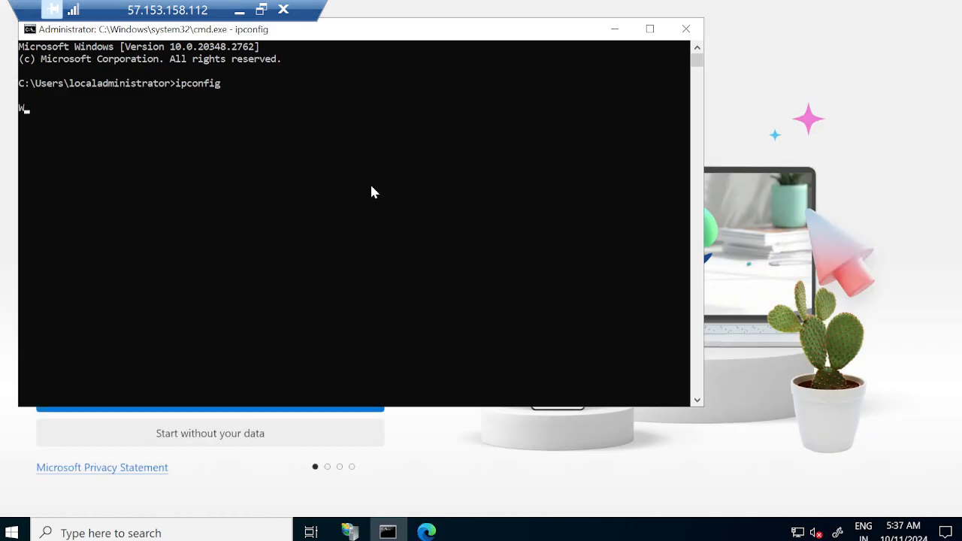
Complete Microsoft Edge's first-run setup without importing browsing data, keeping the remaining default options.
left_click(215, 481)
left_click(236, 433)
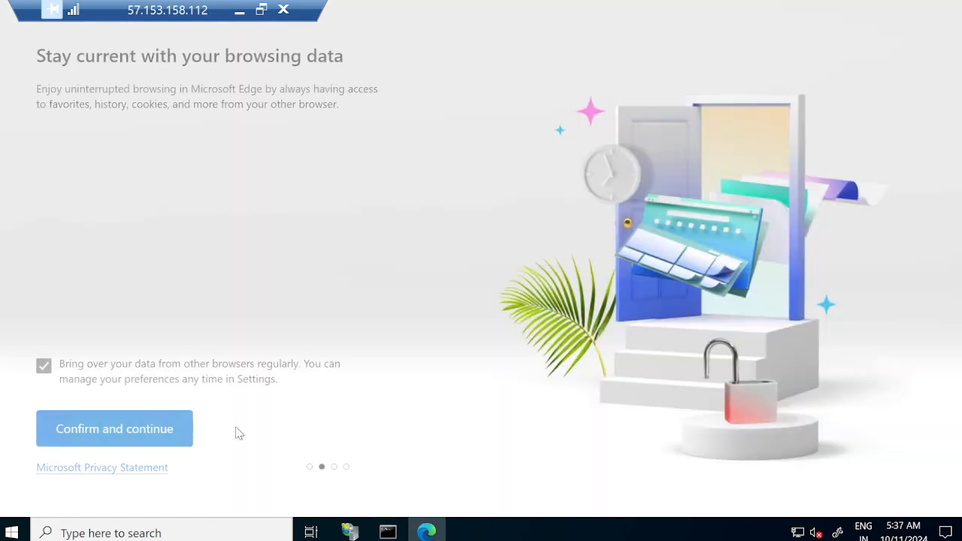
left_click(118, 434)
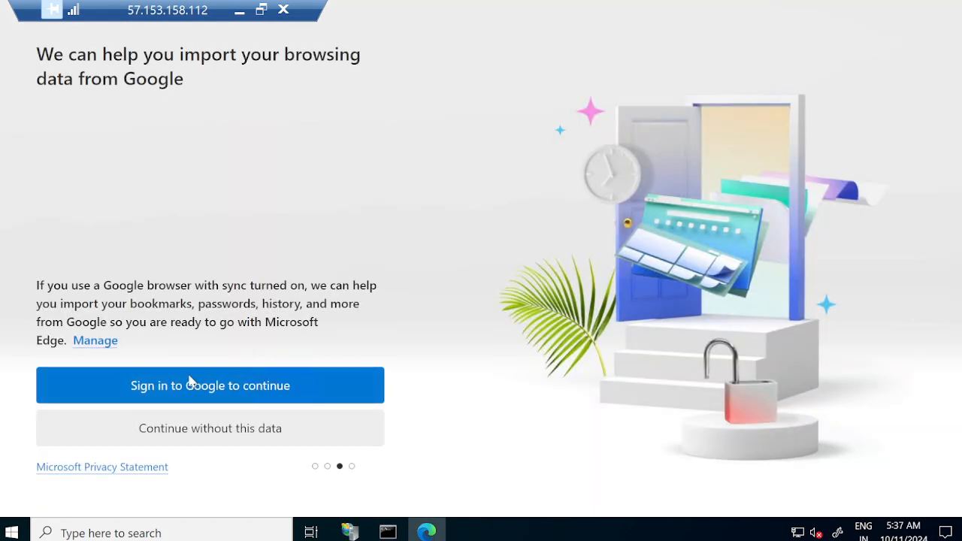
left_click(193, 427)
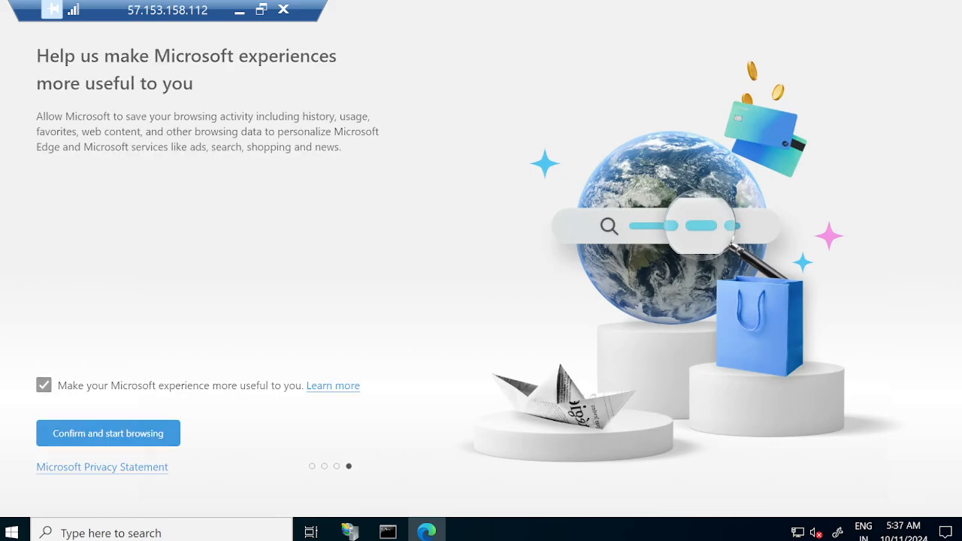
left_click(118, 435)
Load 10.0.0.4 in Microsoft Edge to test the default IIS page, and close the browser and the command prompt.
left_click(237, 38)
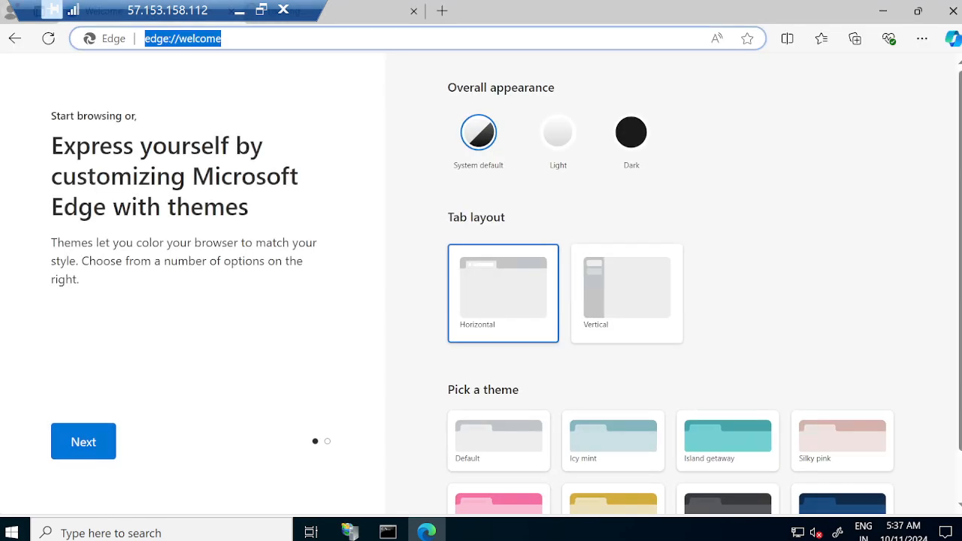
type("10.")
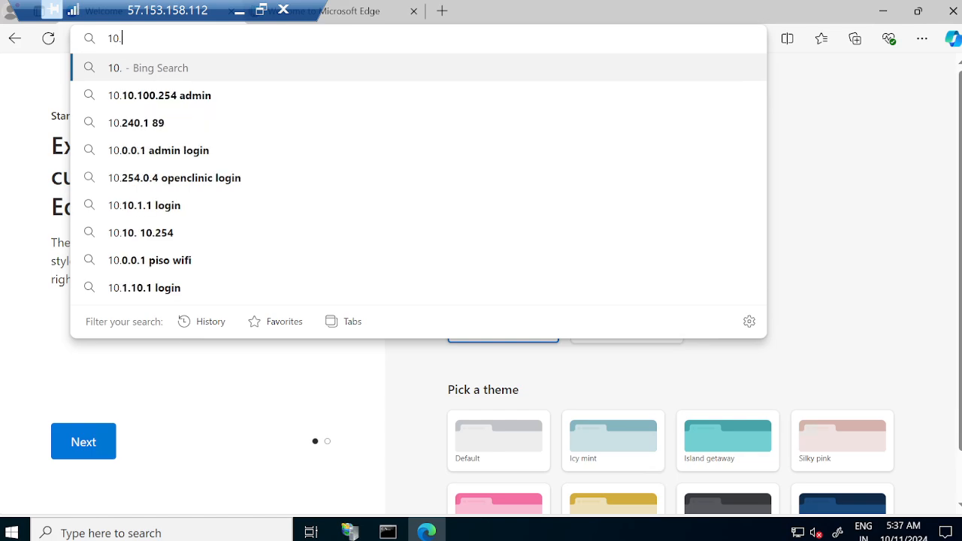
type("0.0.4")
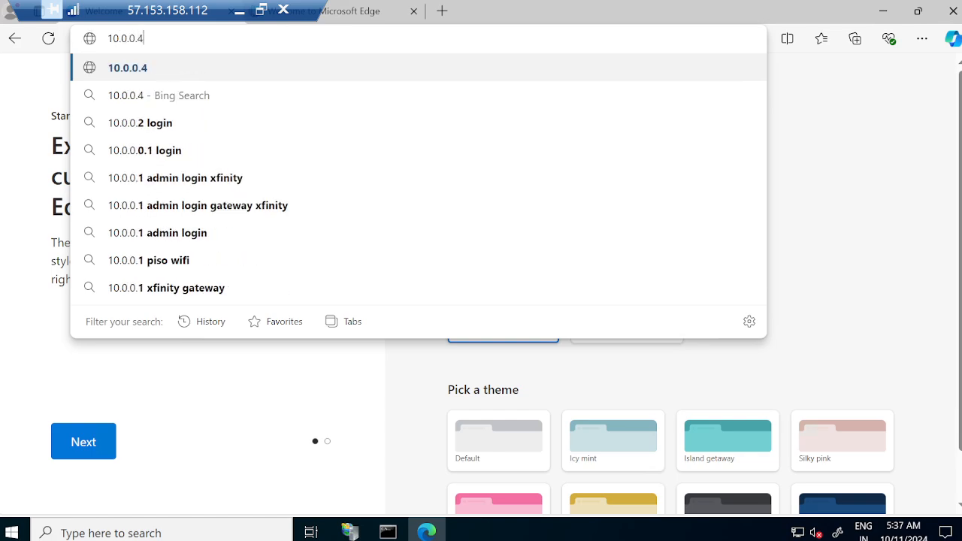
key("Return")
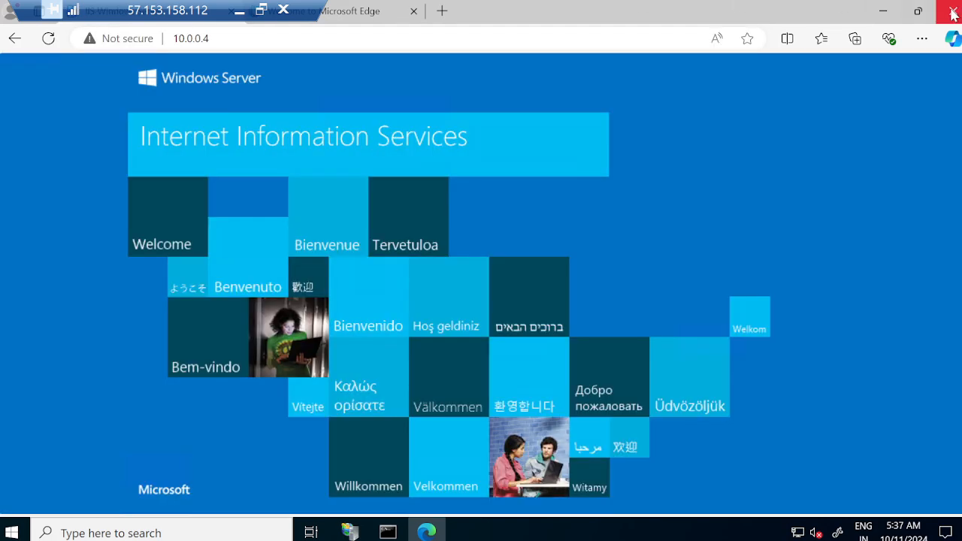
left_click(952, 11)
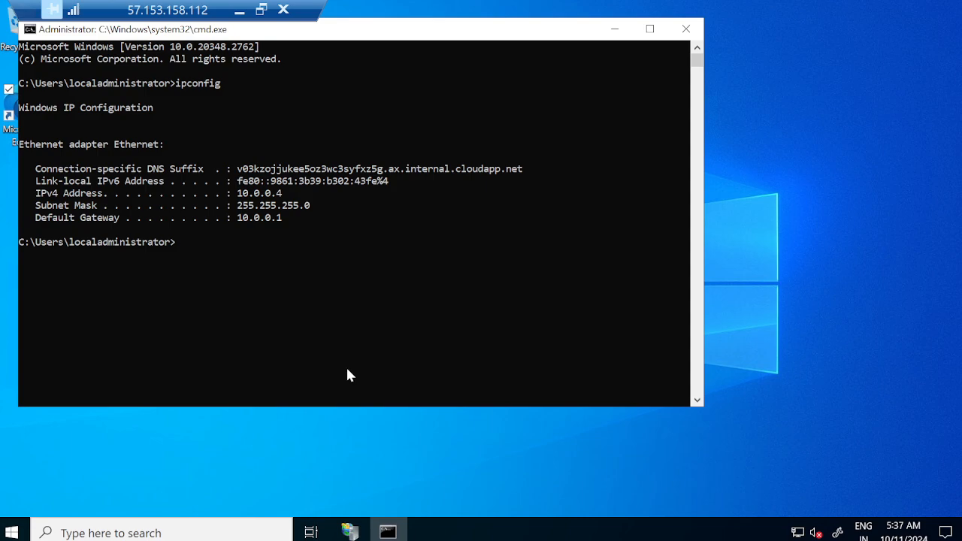
left_click(685, 29)
Open C:\inetpub\wwwroot in File Explorer and permanently delete both iisstart files.
key("super+r")
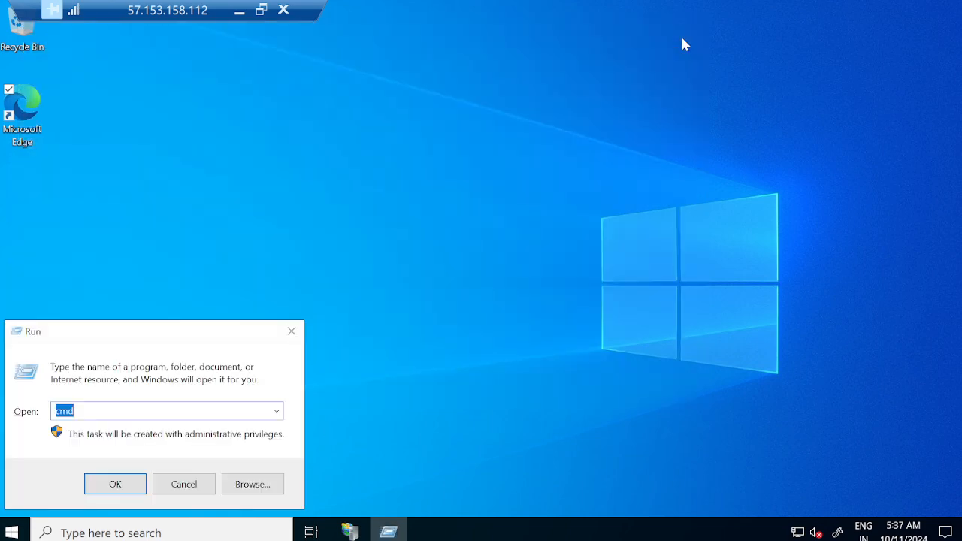
type("c:")
key("Return")
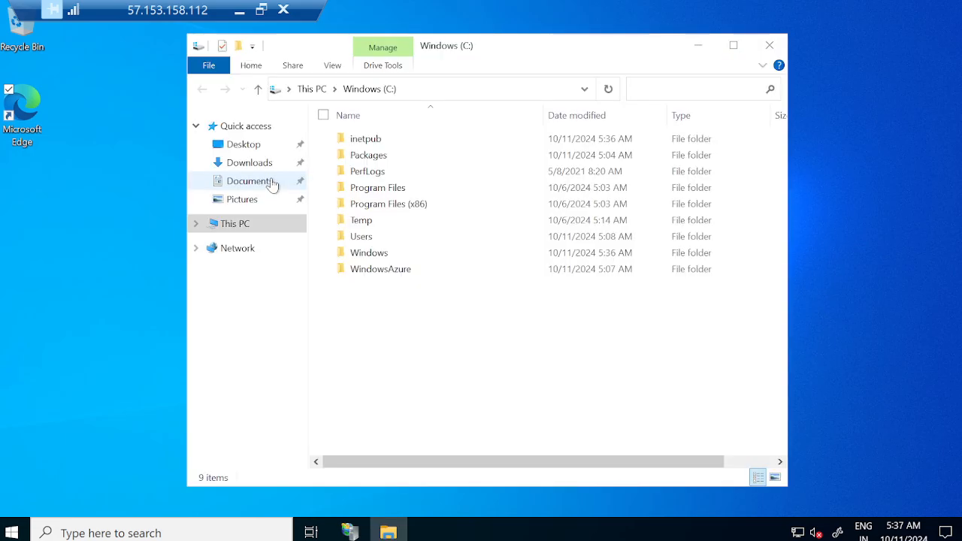
double_click(373, 146)
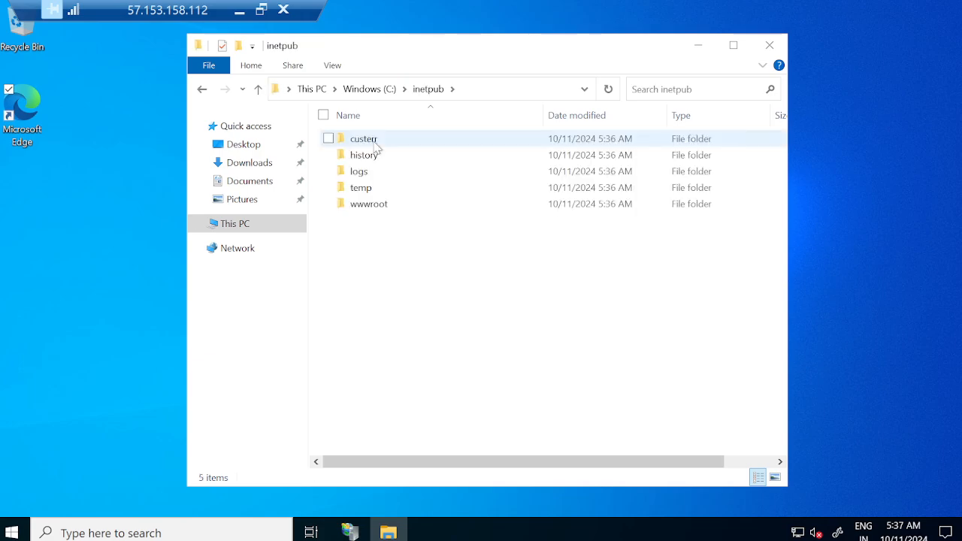
double_click(370, 204)
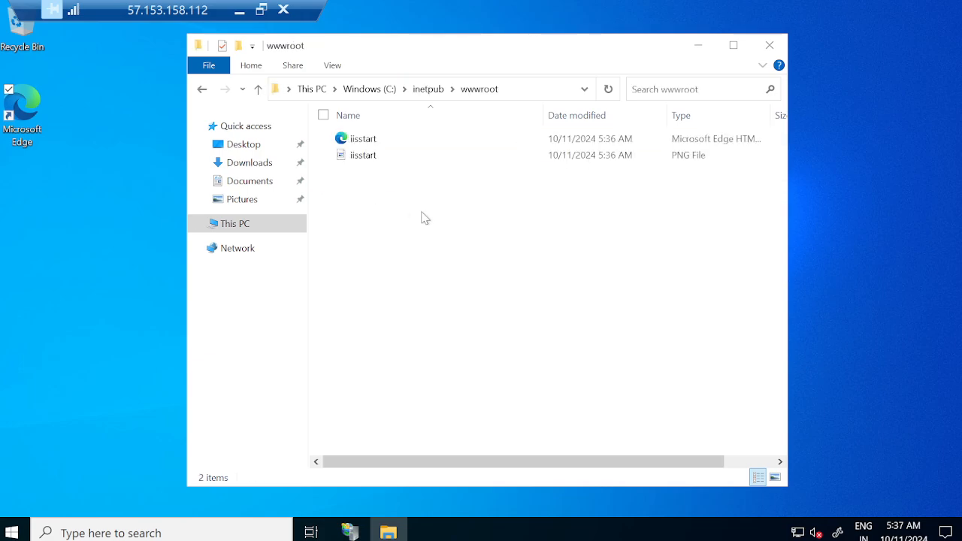
left_click_drag(425, 214, 298, 130)
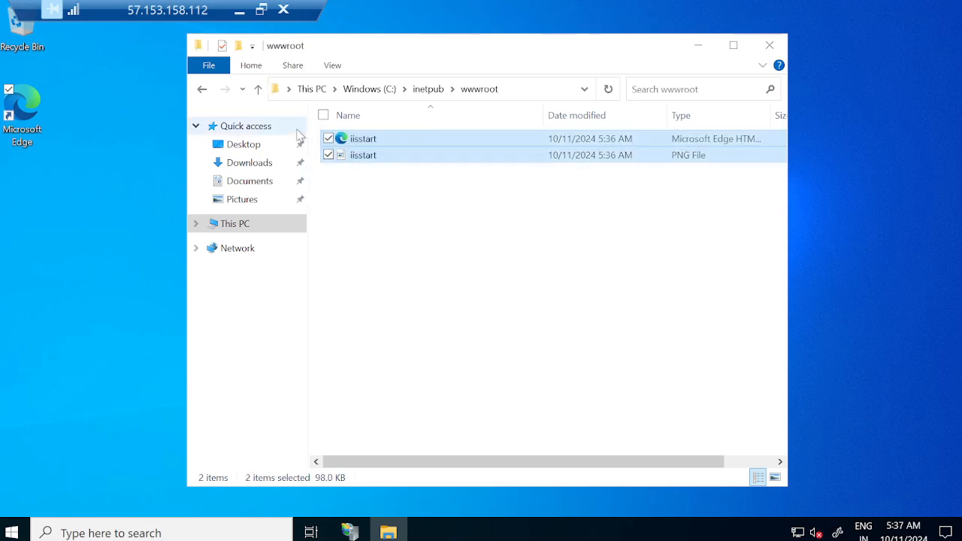
key("shift+Delete")
key("Return")
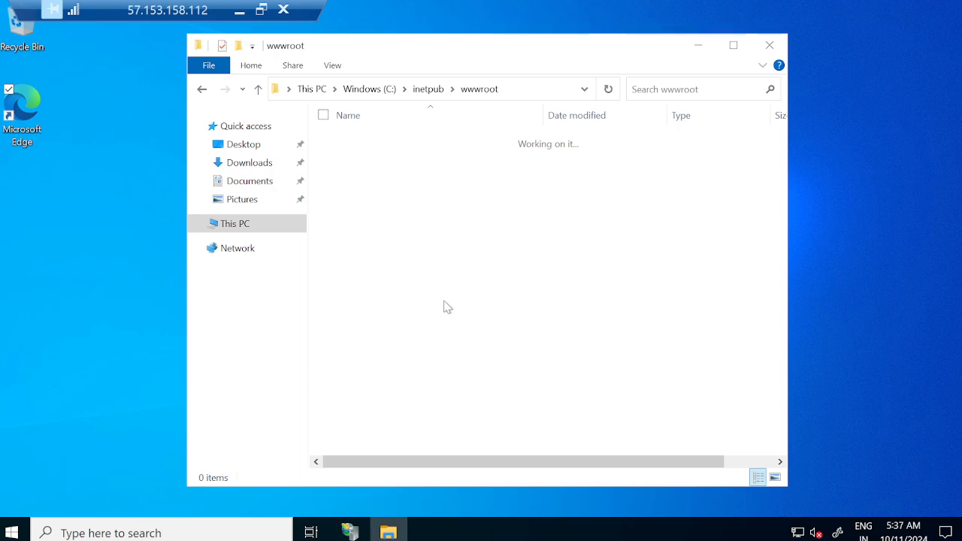
Create a new text document in wwwroot and write THIS IS MY FACEBOOK APPLICATION SERVER 1 in it, spread over indented lines.
right_click(443, 302)
mouse_move(338, 471)
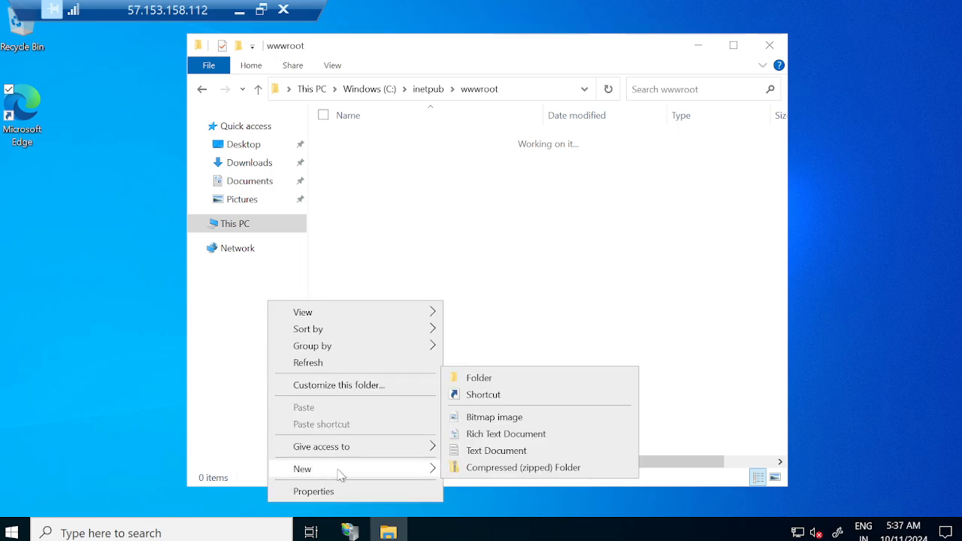
left_click(477, 451)
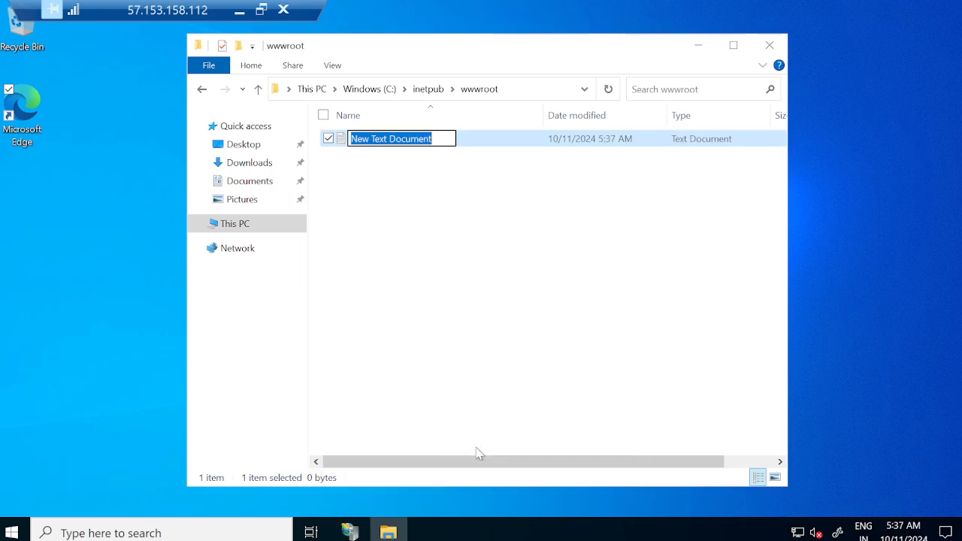
key("Return")
key("Return")
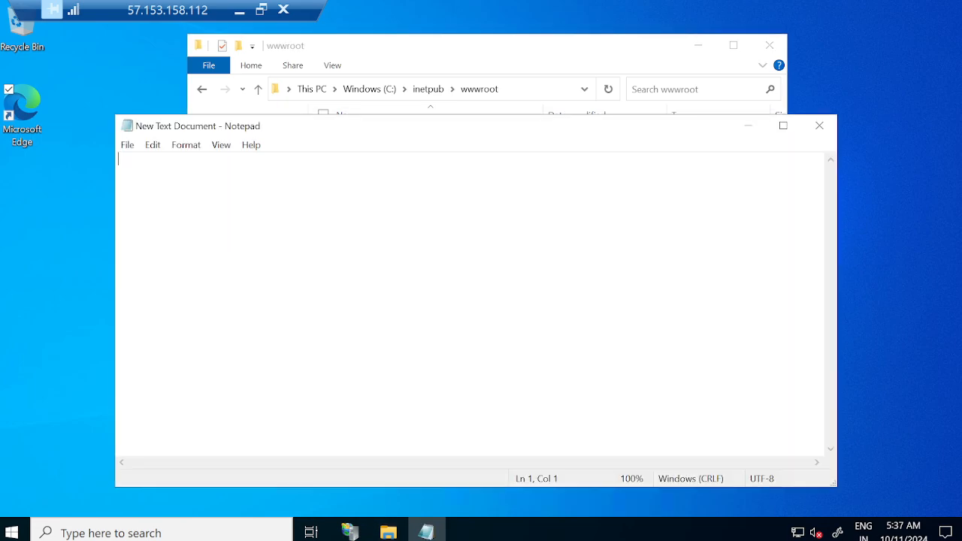
key("Return")
key("Return")
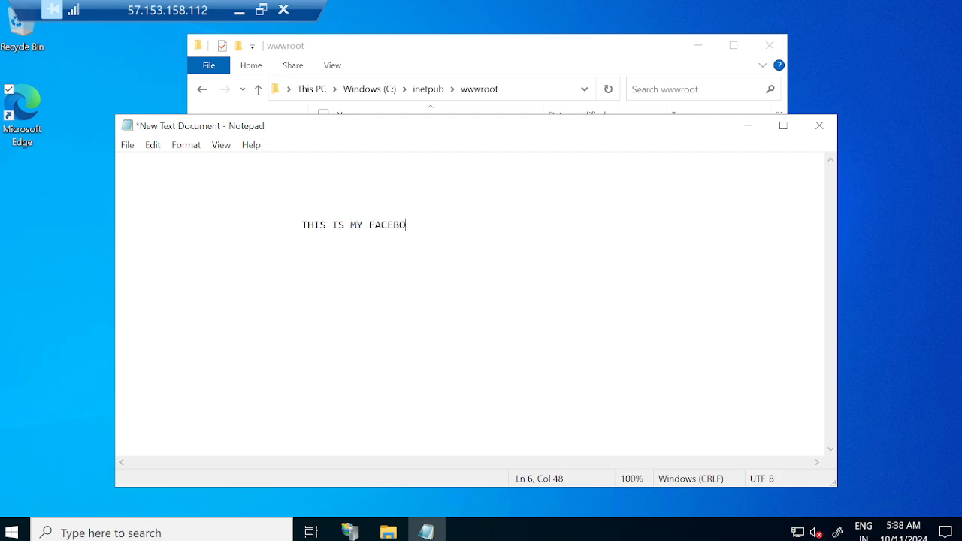
type("OK")
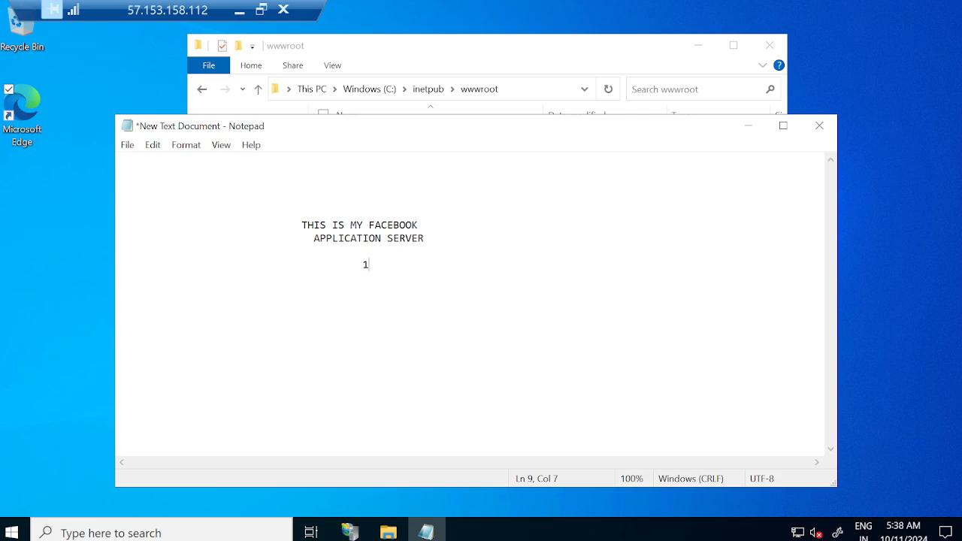
Set the Notepad font to bold at size 72 and reduce the zoom to 90%.
left_click_drag(364, 264, 265, 225)
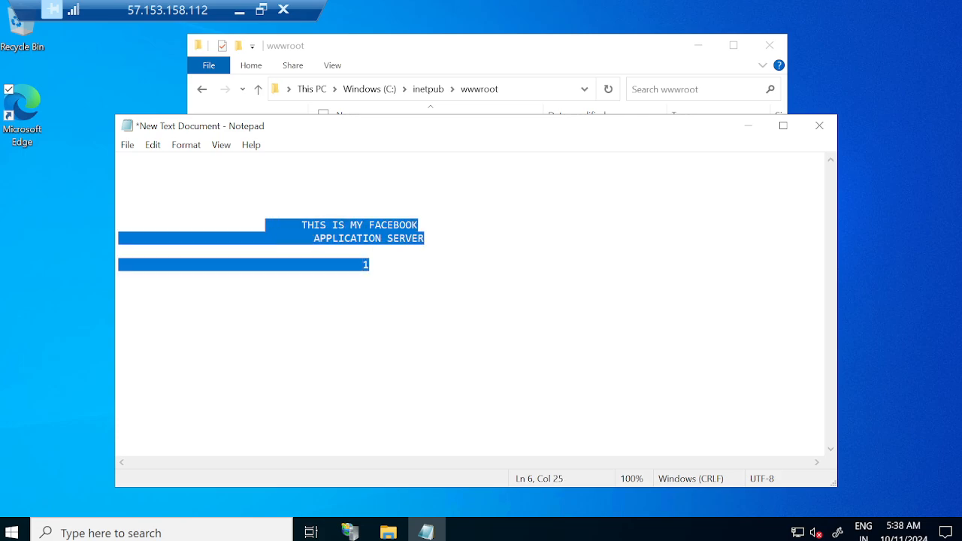
left_click(188, 145)
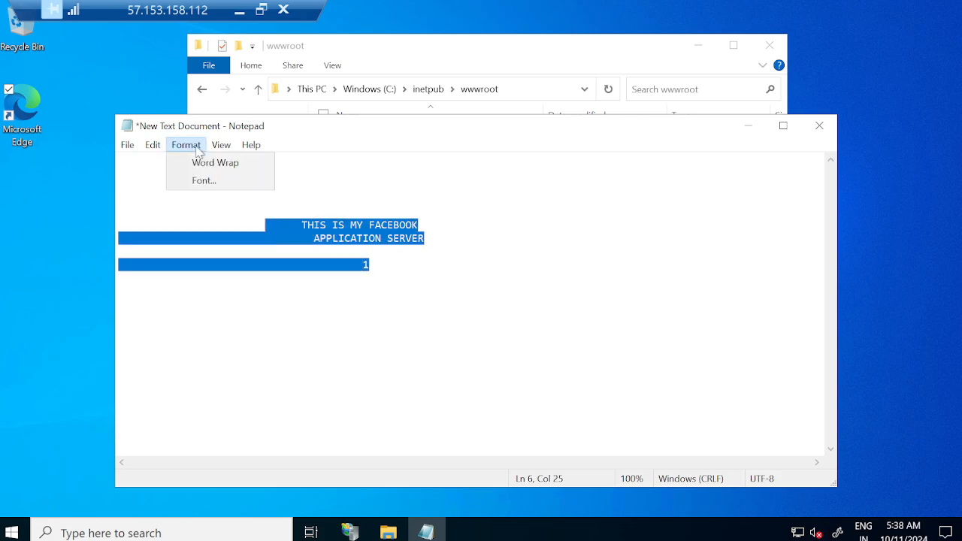
left_click(233, 180)
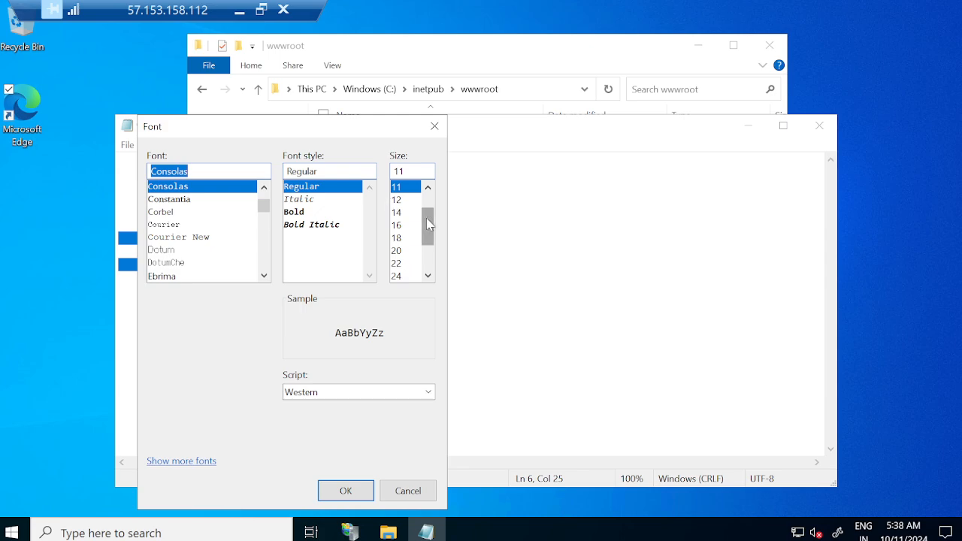
left_click_drag(426, 218, 426, 241)
left_click(402, 276)
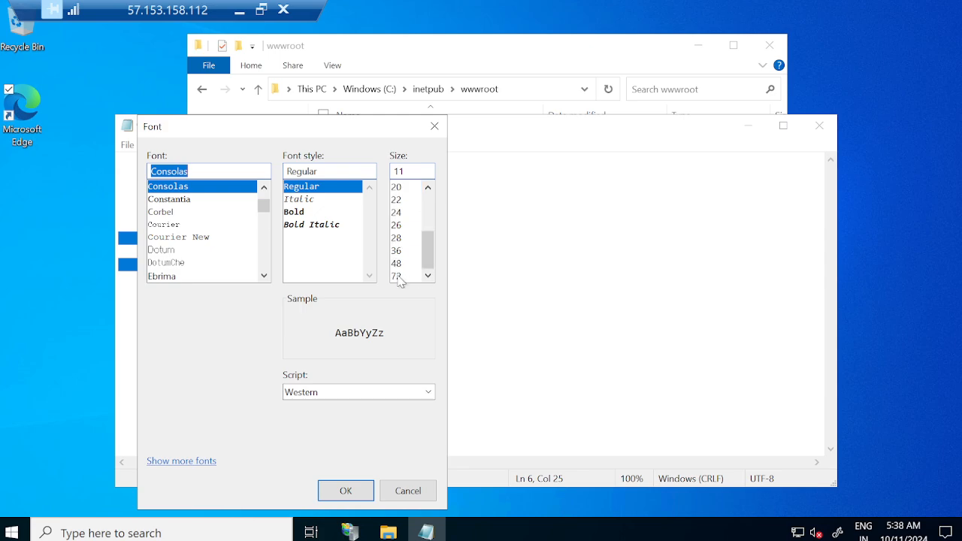
left_click(300, 212)
left_click(349, 490)
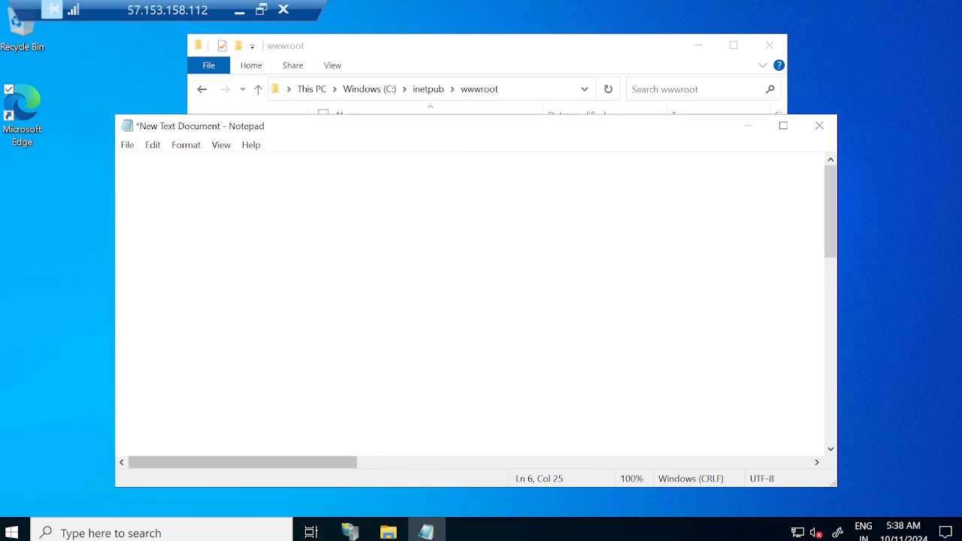
scroll(469, 304, "right", 1)
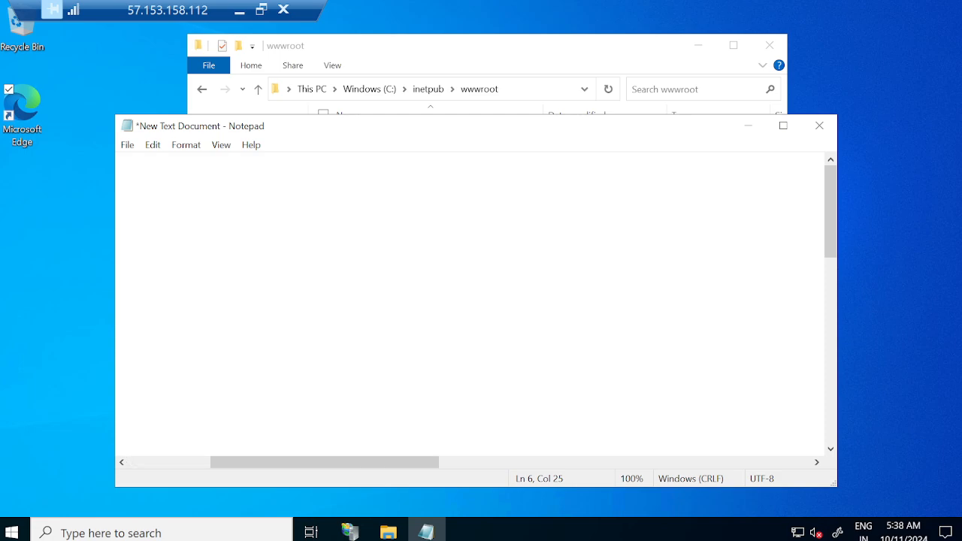
key("ctrl+minus")
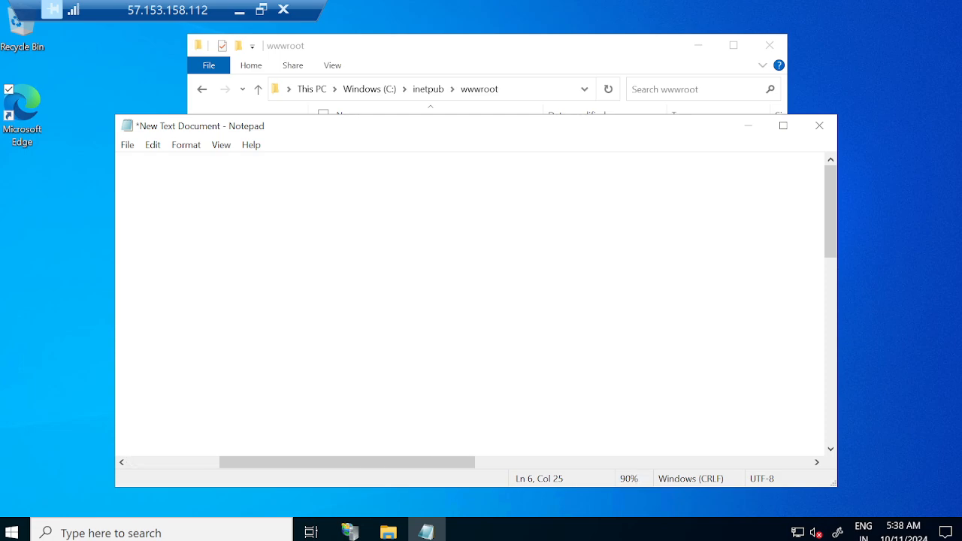
Save the document in wwwroot as INdex.html with the All Files type and close Notepad.
left_click(127, 145)
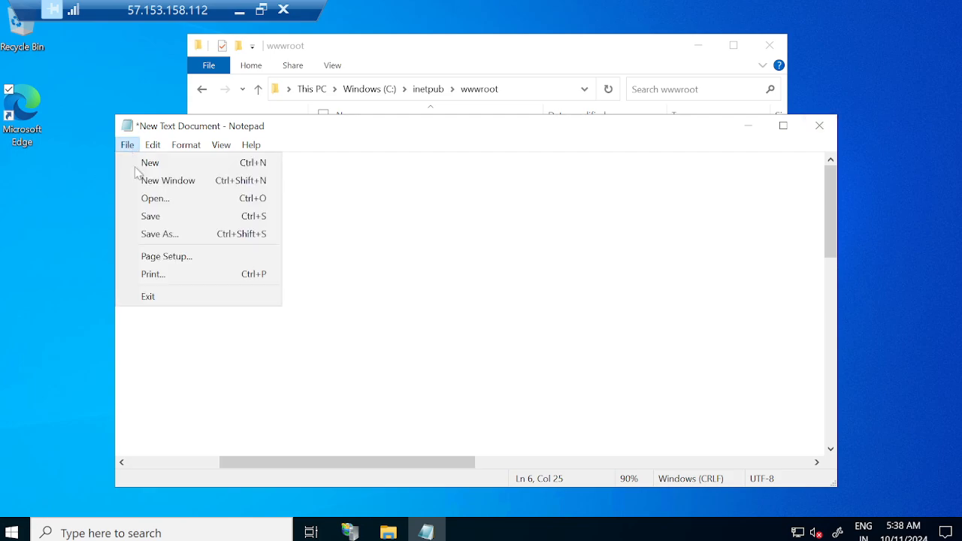
left_click(164, 234)
left_click(349, 391)
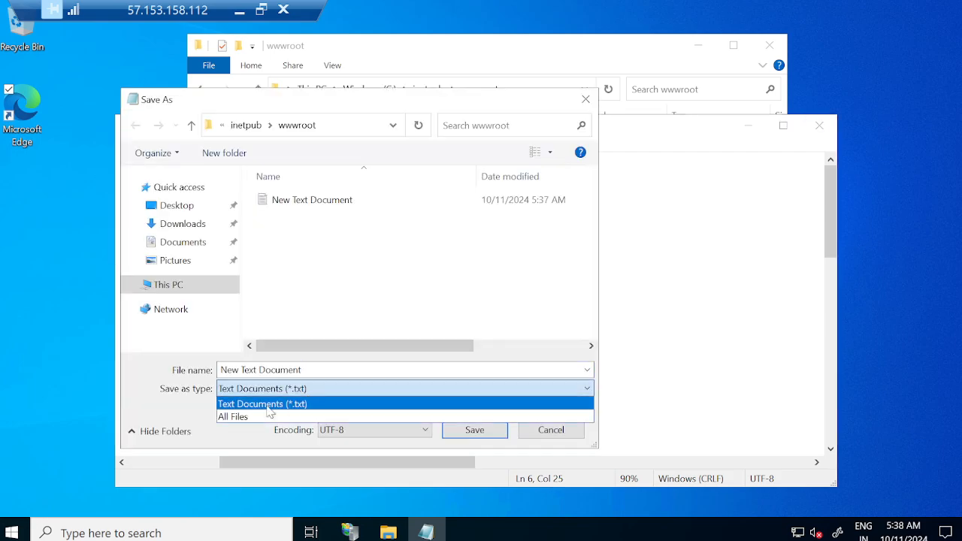
left_click(243, 418)
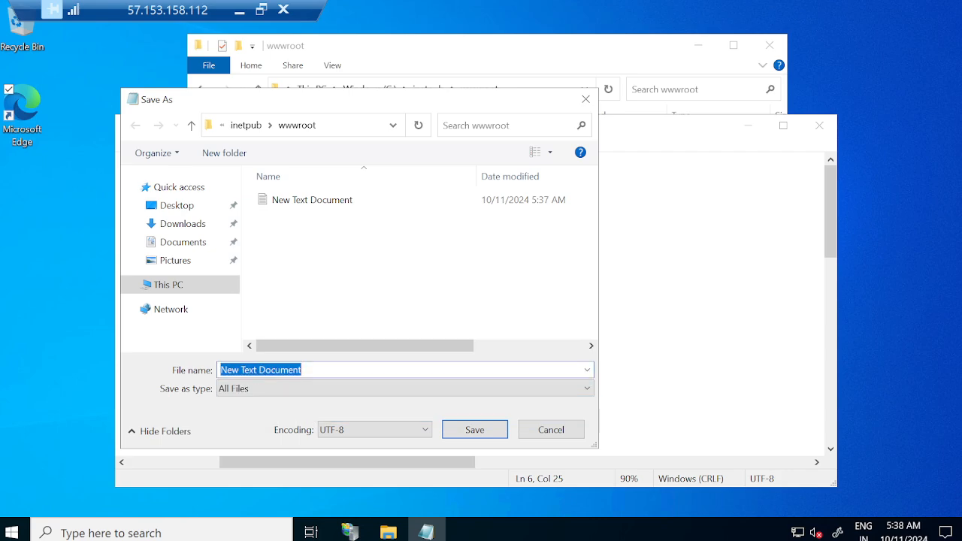
type("INdex.h")
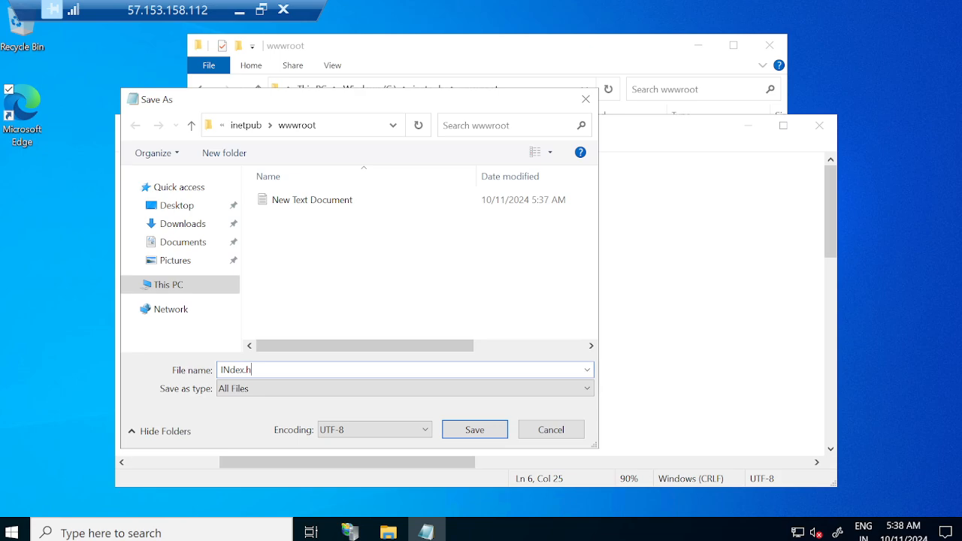
type("tml")
key("Return")
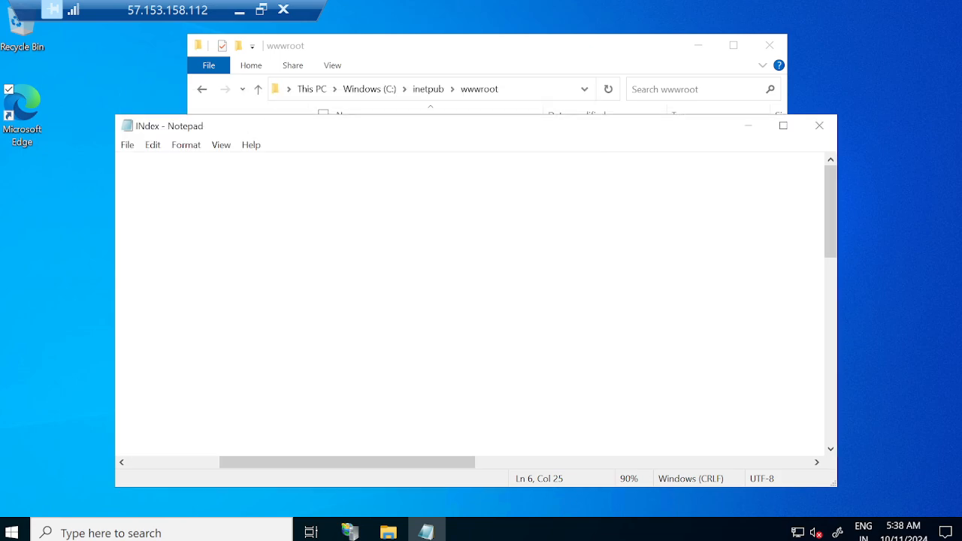
left_click(826, 126)
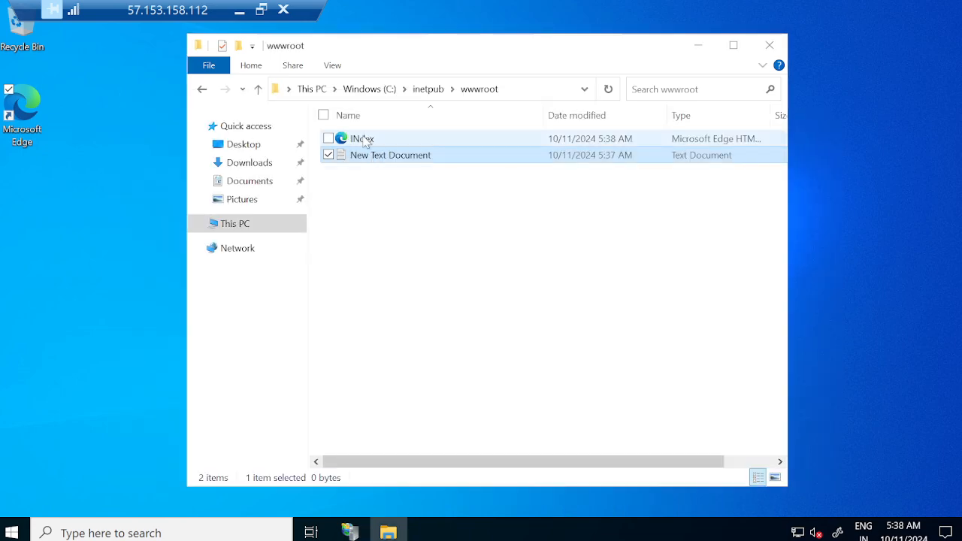
Preview the INdex page in the browser, permanently delete New Text Document from wwwroot and close File Explorer.
double_click(365, 143)
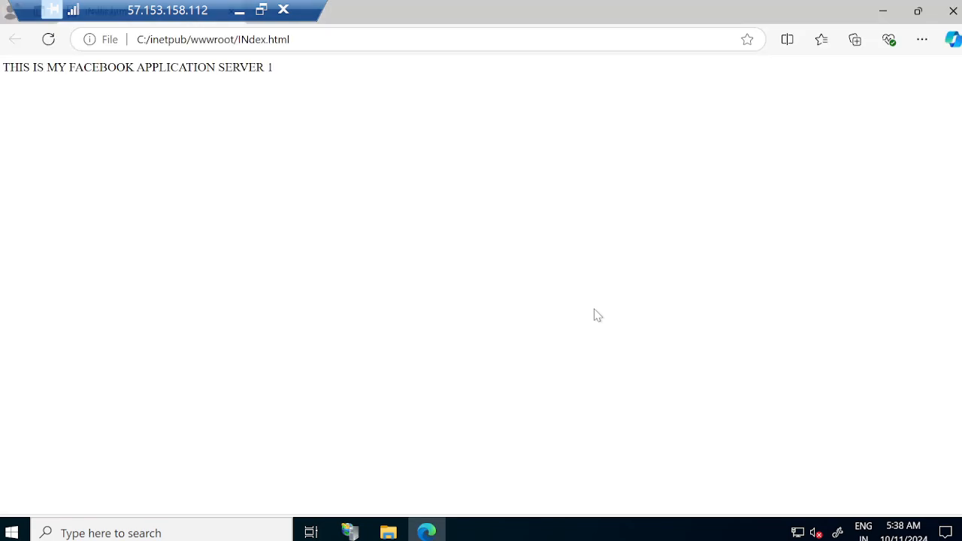
left_click(952, 11)
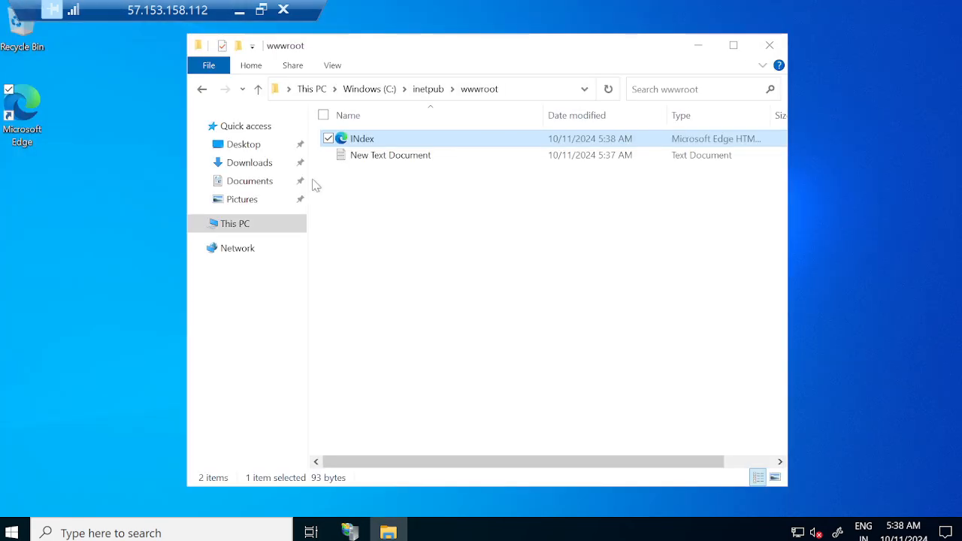
left_click(382, 157)
key("shift+Delete")
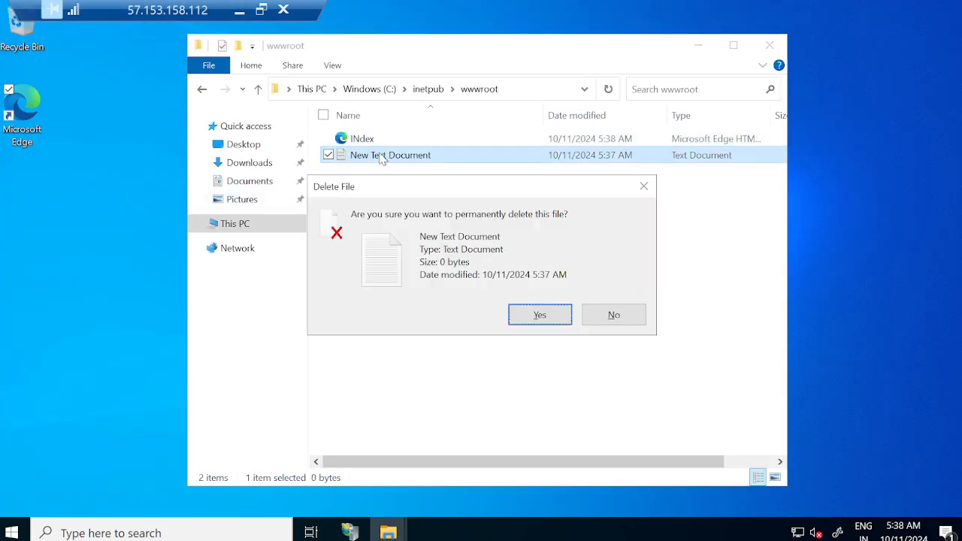
left_click(541, 315)
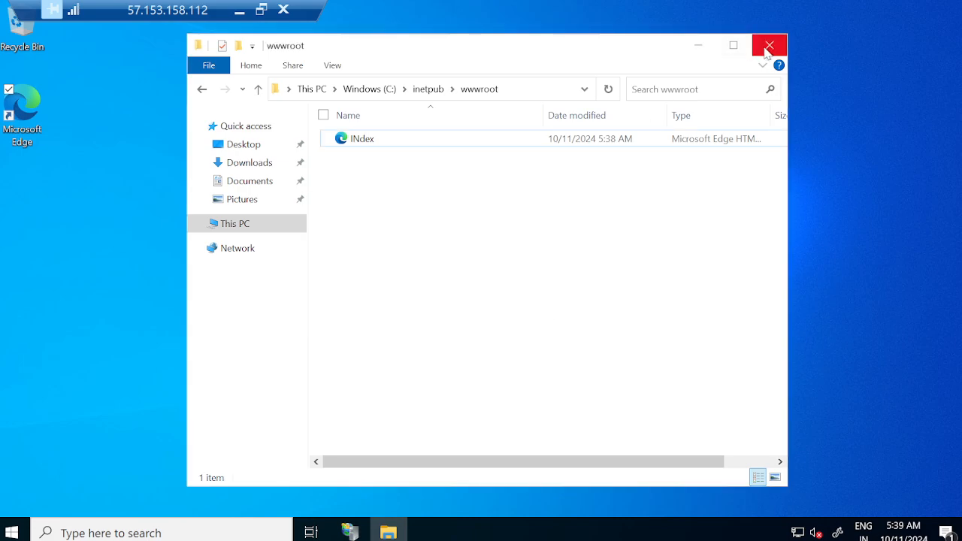
left_click(768, 45)
Open 10.0.0.4 in Microsoft Edge on the remote server to test its site, and minimise the remote session.
double_click(38, 128)
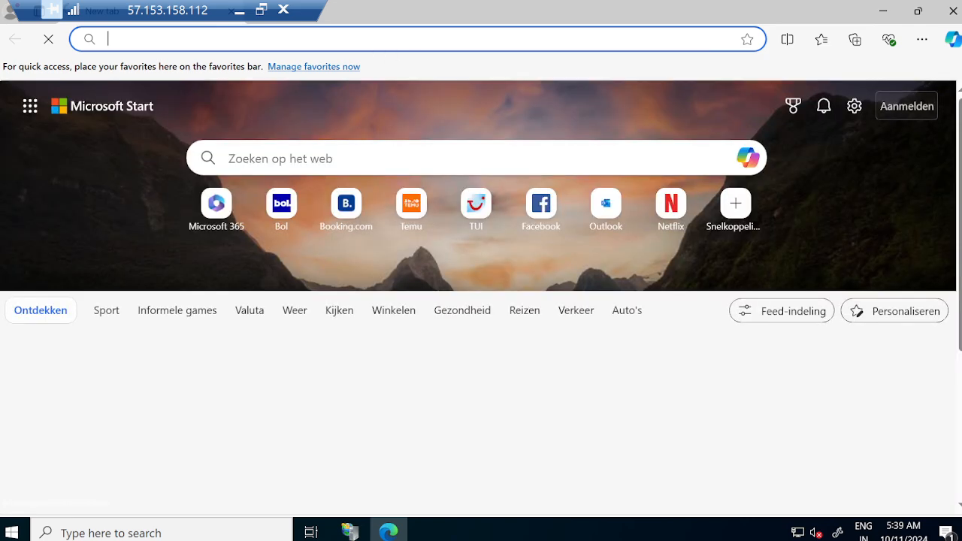
type("10.0.0")
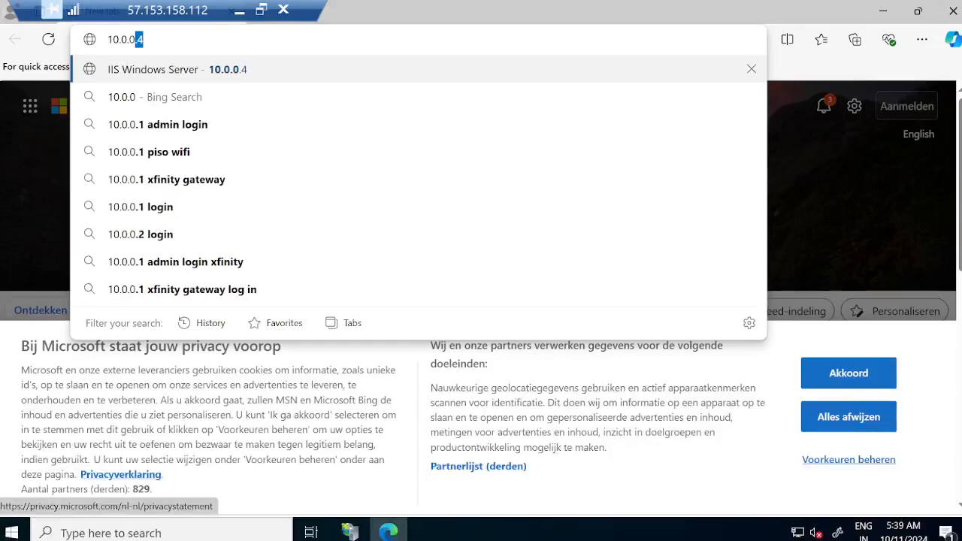
type(".4")
key("Return")
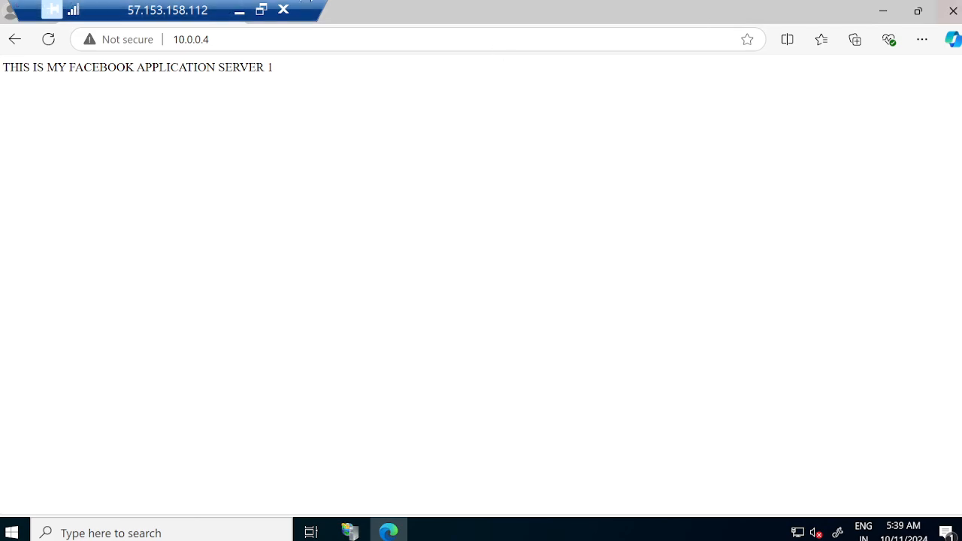
left_click(240, 11)
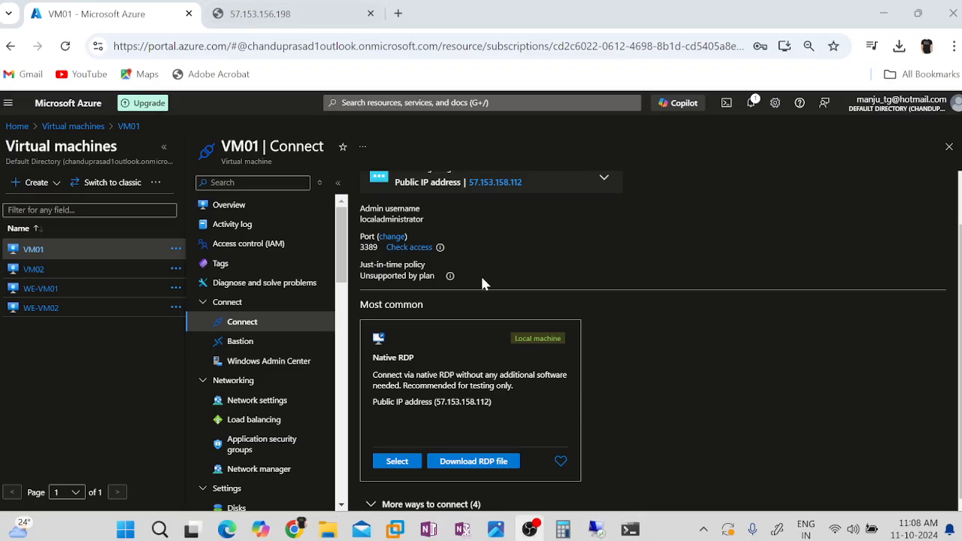
Copy VM01's public IP address from the Azure portal and load it in a new Chrome tab.
left_click(531, 182)
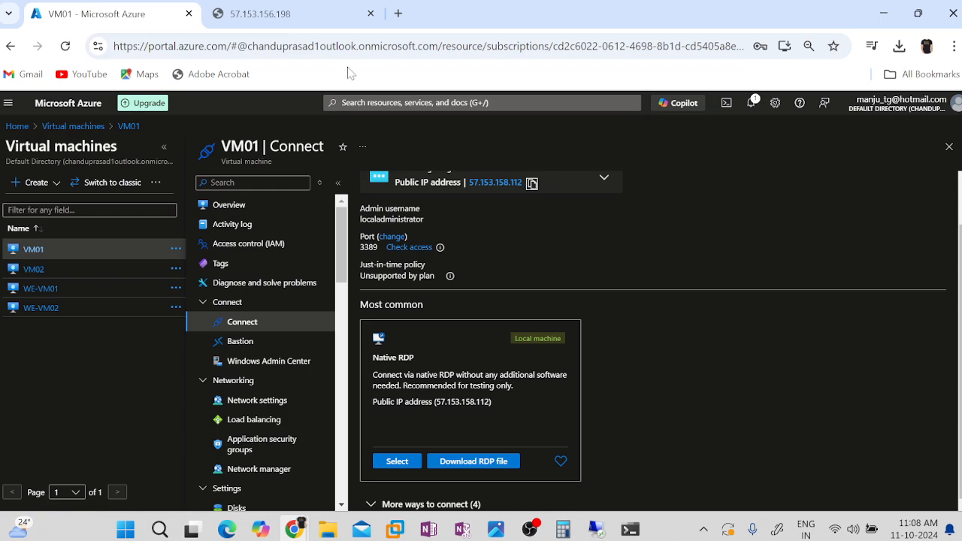
left_click(274, 20)
left_click(397, 13)
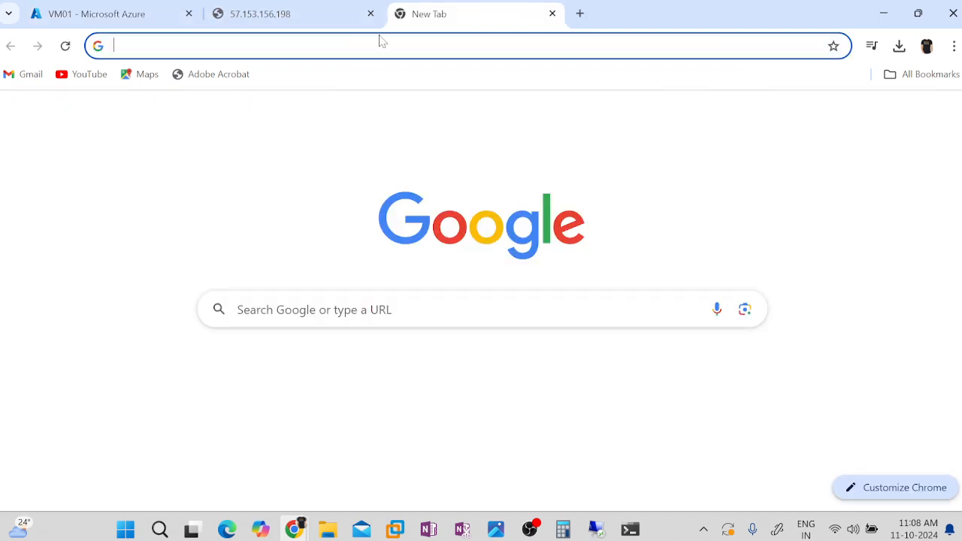
key("ctrl+v")
key("Return")
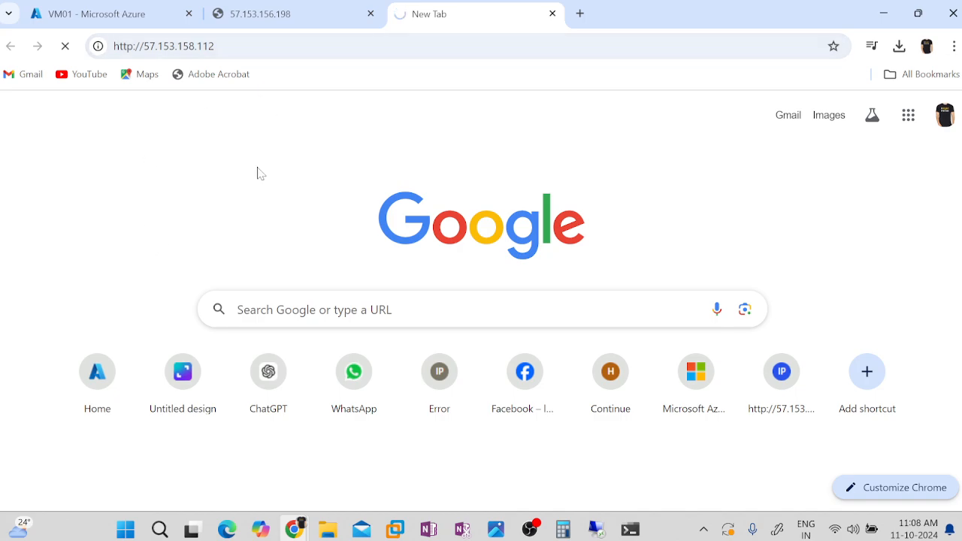
Open a Command Prompt on the local computer, move its window aside and run netstat -ano.
key("super+r")
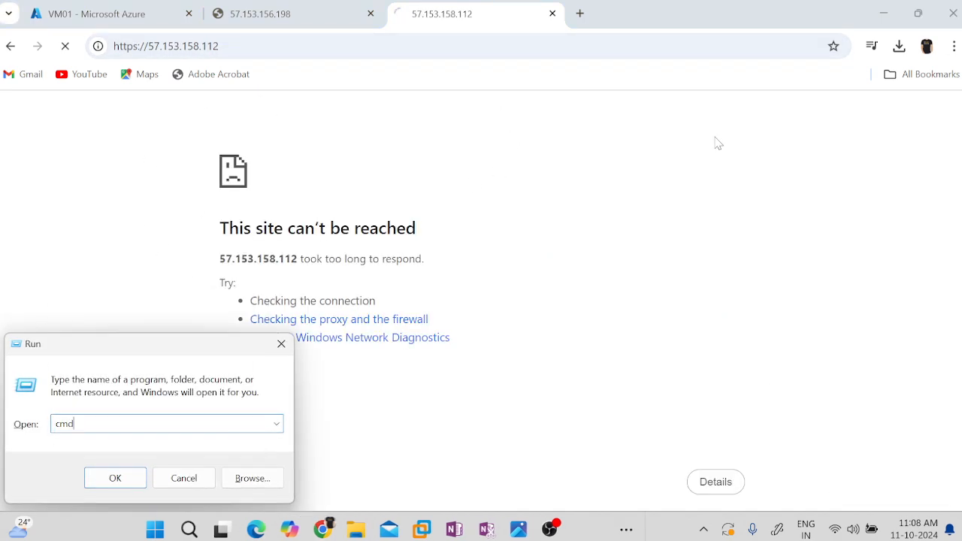
key("Return")
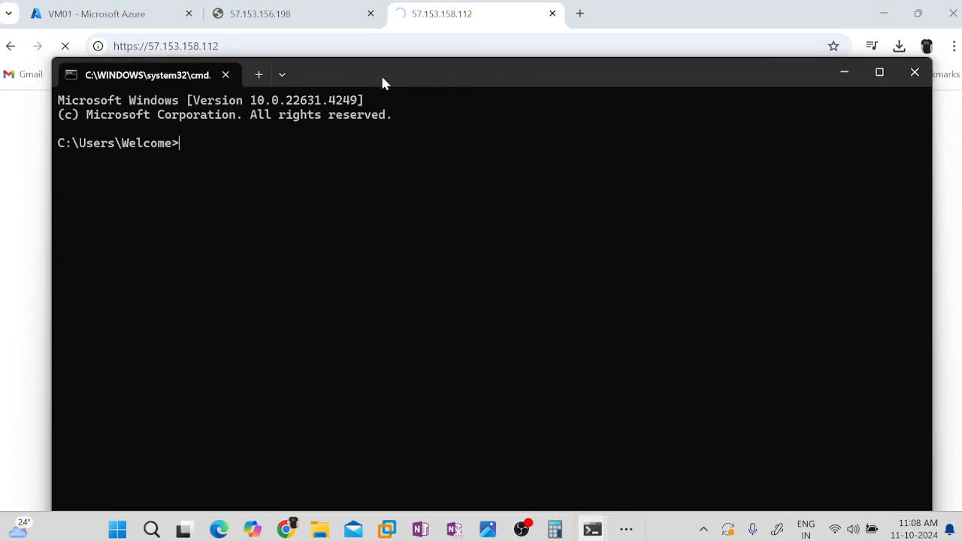
left_click_drag(381, 74, 581, 196)
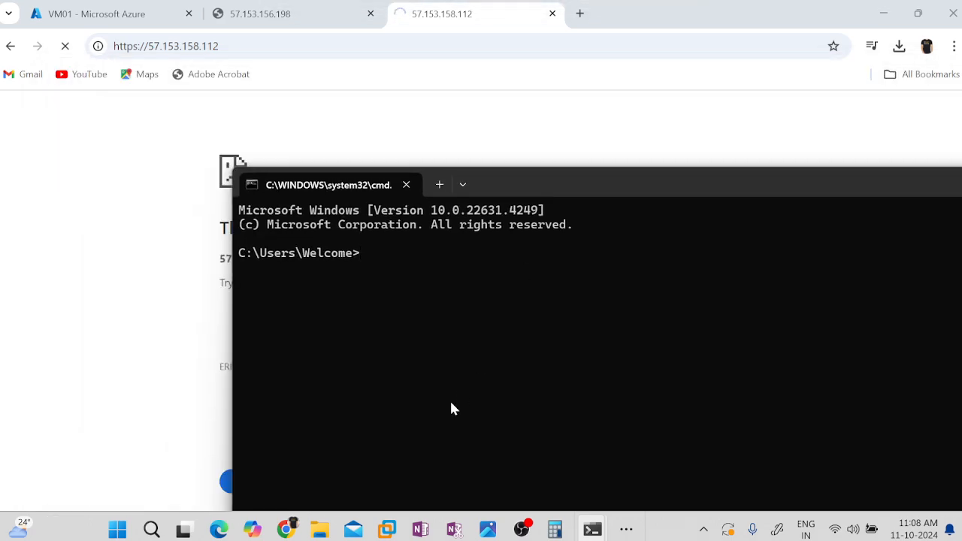
type("netstat -an")
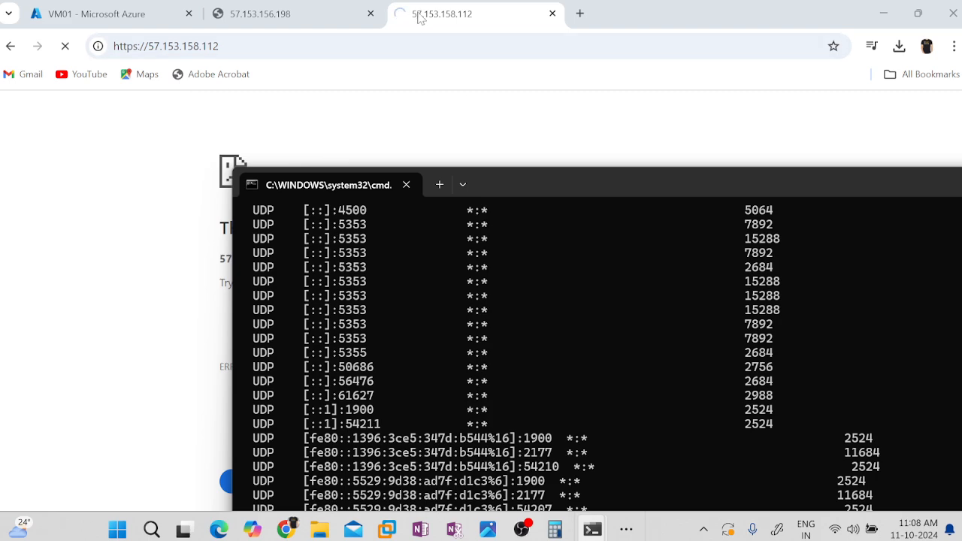
Examine the netstat output for connections to 57.153.158.112 on ports 80 and 443.
scroll(842, 380, "up", 15)
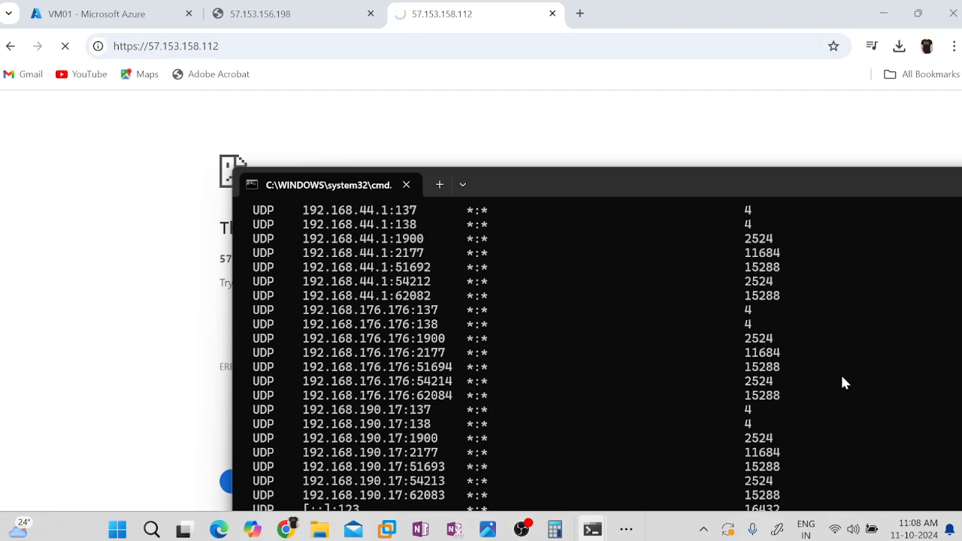
scroll(841, 377, "up", 20)
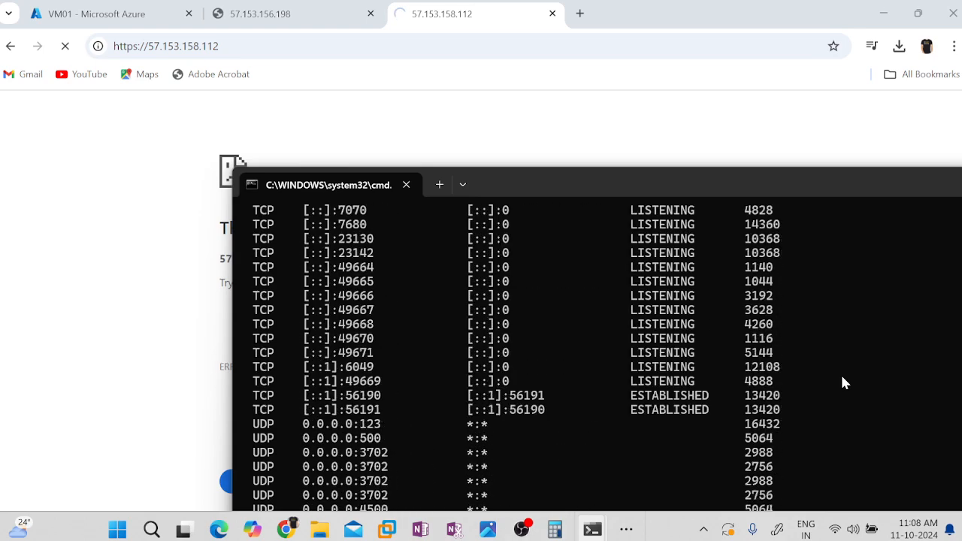
scroll(840, 373, "up", 5)
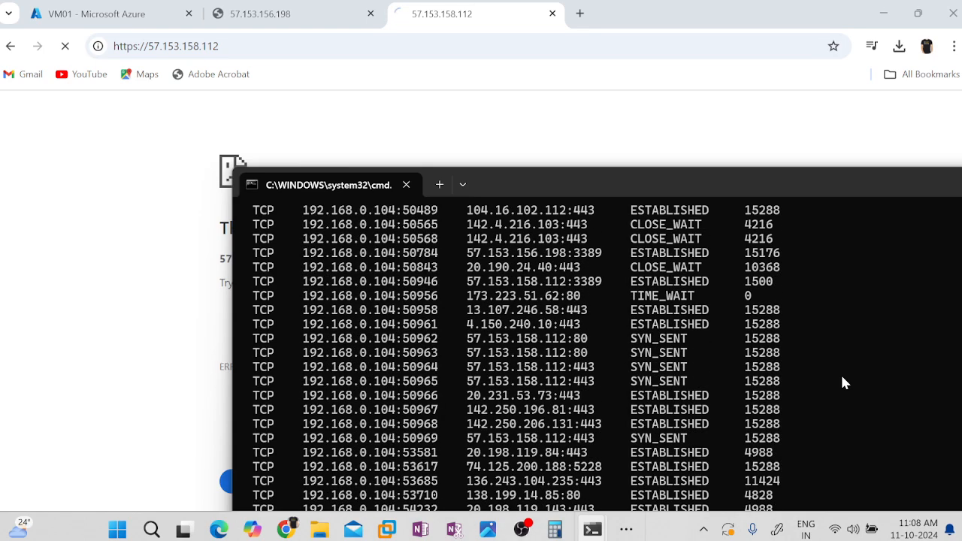
left_click_drag(469, 342, 607, 370)
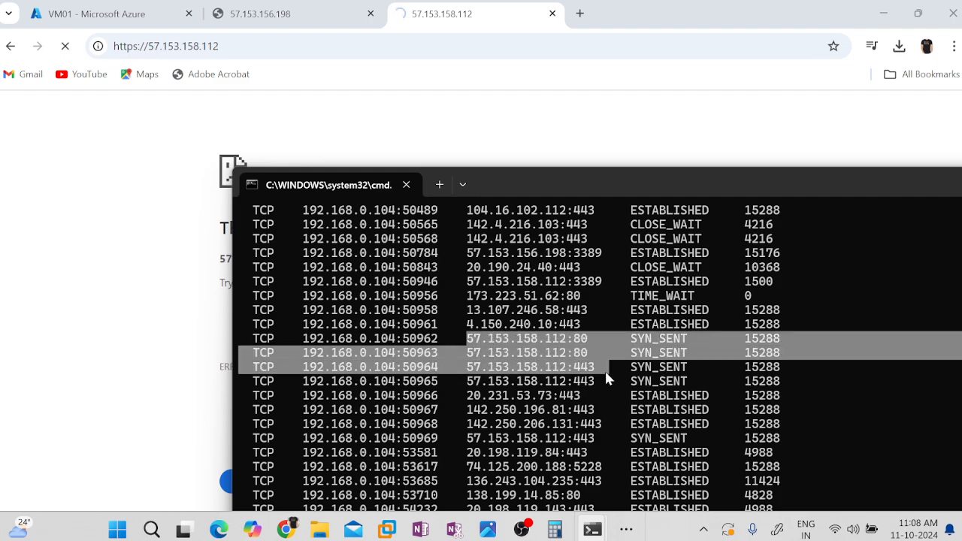
left_click(558, 340)
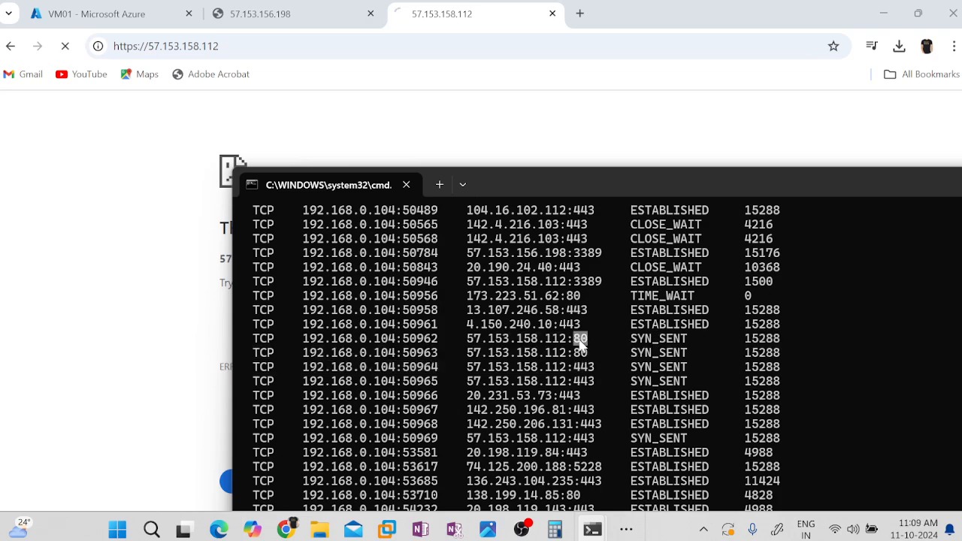
double_click(584, 368)
double_click(581, 339)
Return to the Azure portal and open the inbound security rules of VM01-nsg from VM01's network settings.
left_click(98, 14)
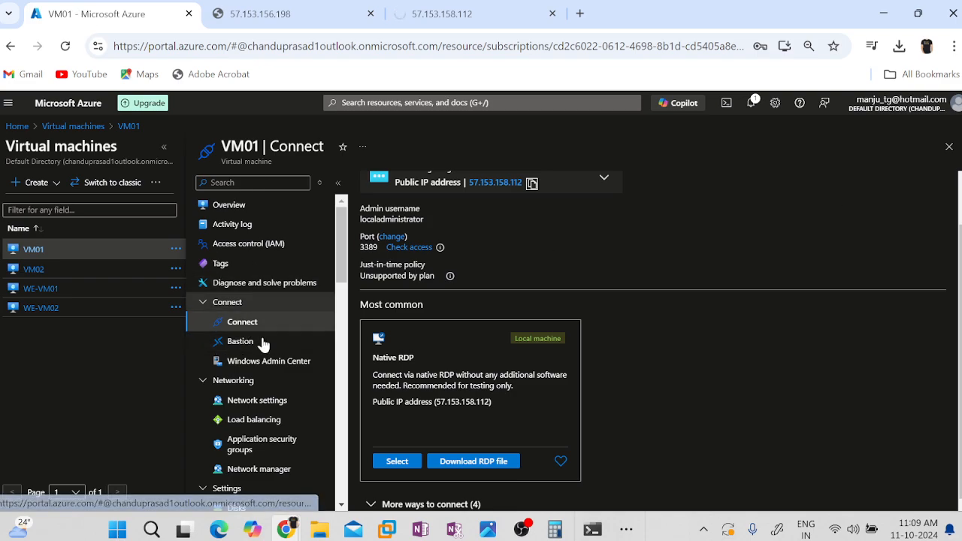
left_click(258, 401)
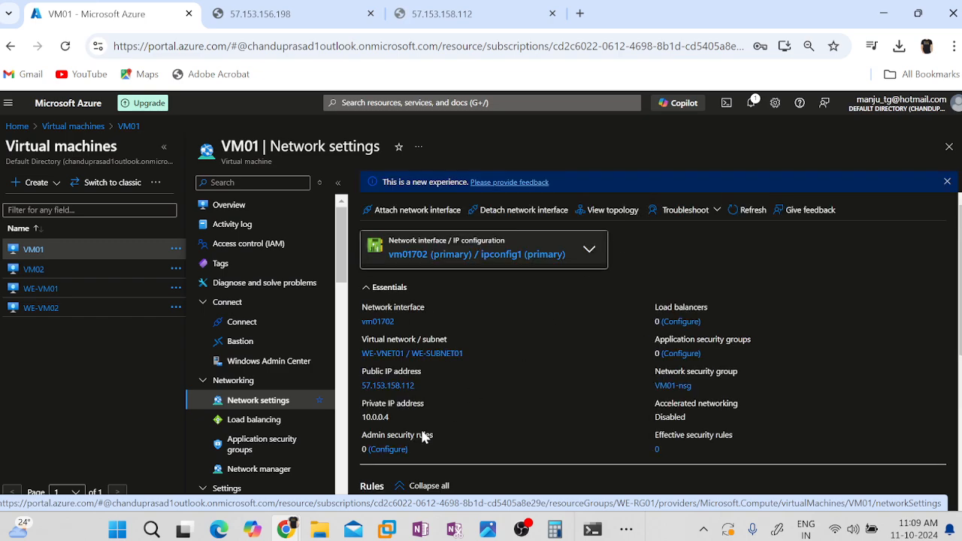
scroll(587, 399, "down", 3)
left_click(522, 381)
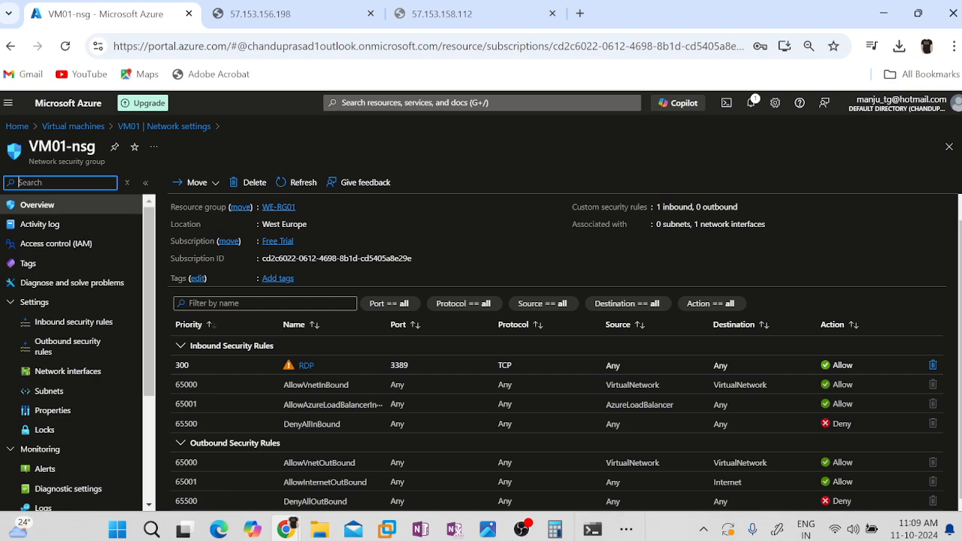
left_click(54, 323)
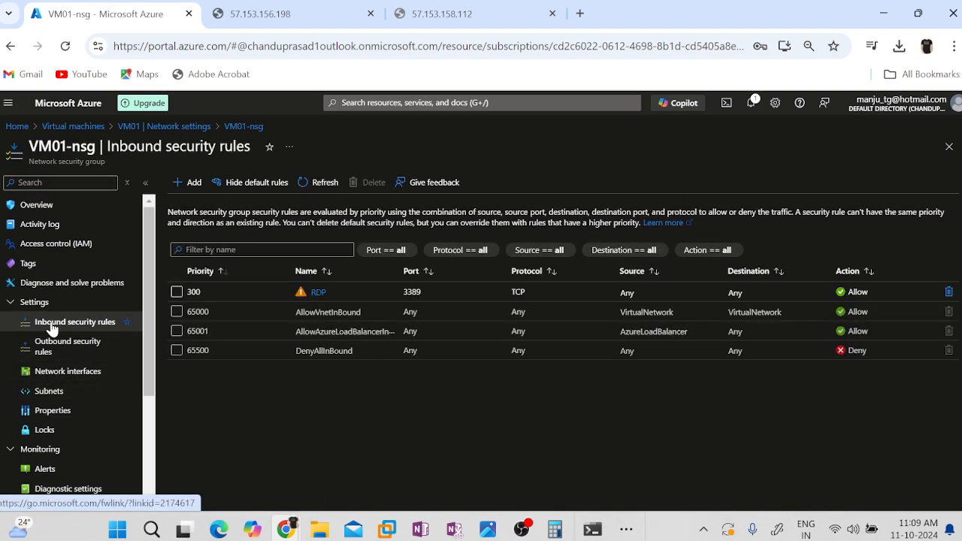
Start a new inbound security rule for VM01-nsg with destination port ranges 80,443.
left_click(188, 182)
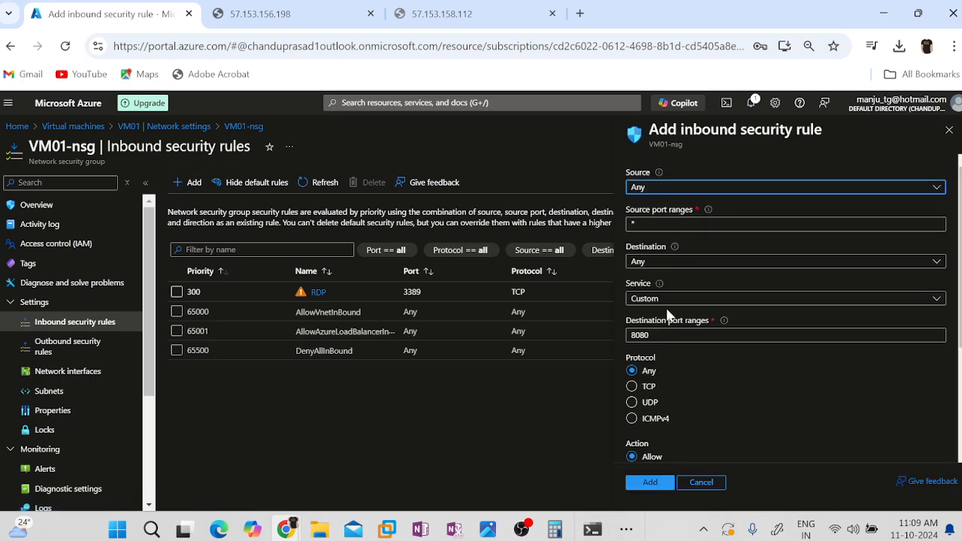
double_click(640, 335)
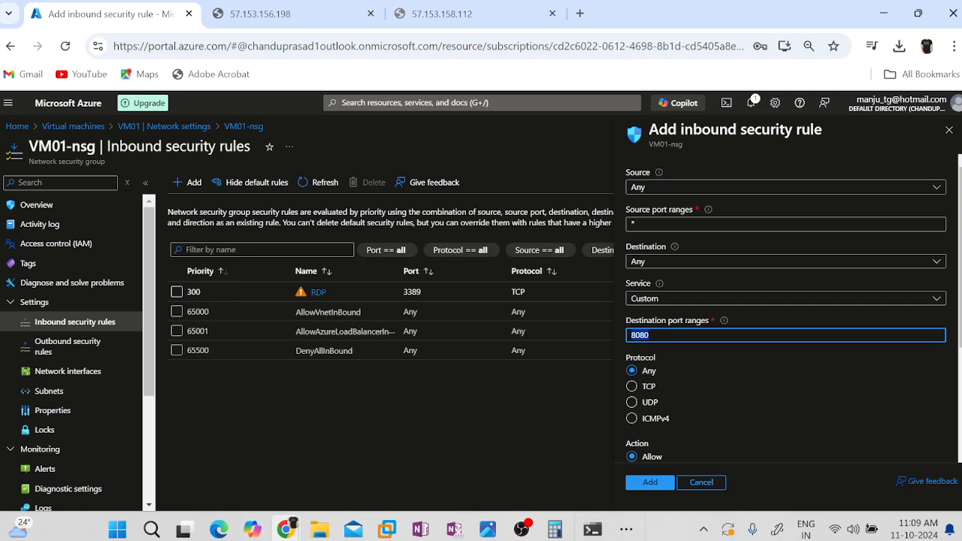
type("80,443")
scroll(702, 355, "down", 2)
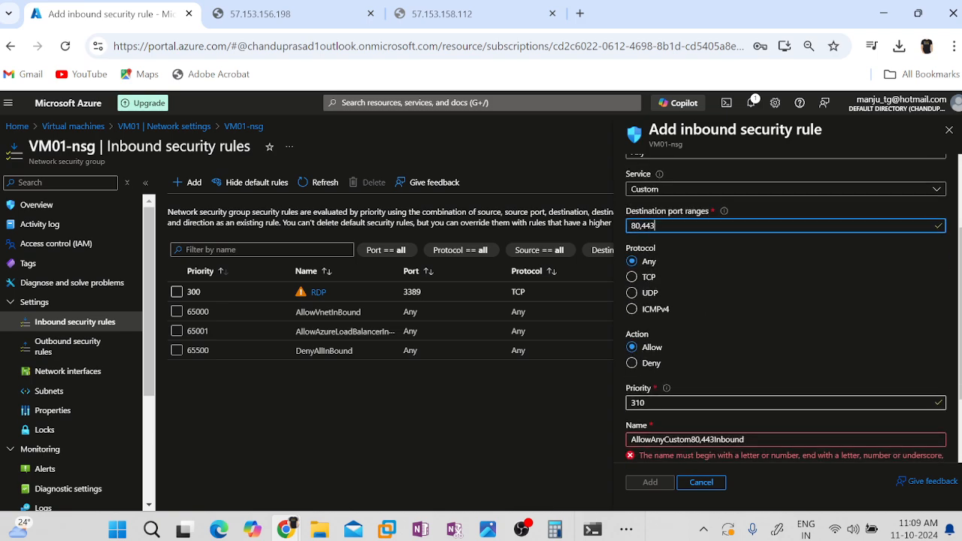
Name the rule AllowAnyCustom80-443Inbound, keep priority 310 and add it to VM01-nsg.
left_click(659, 404)
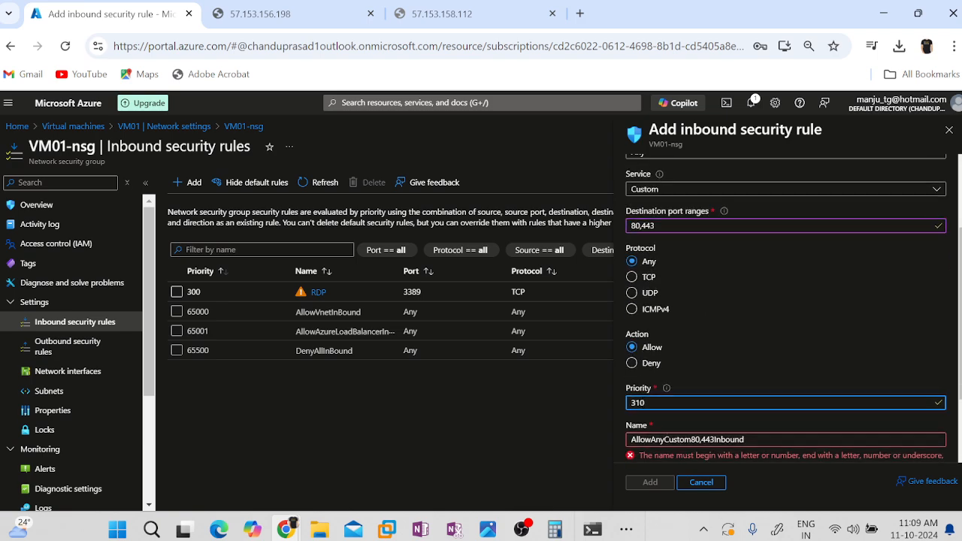
left_click(700, 440)
key("BackSpace")
type("-")
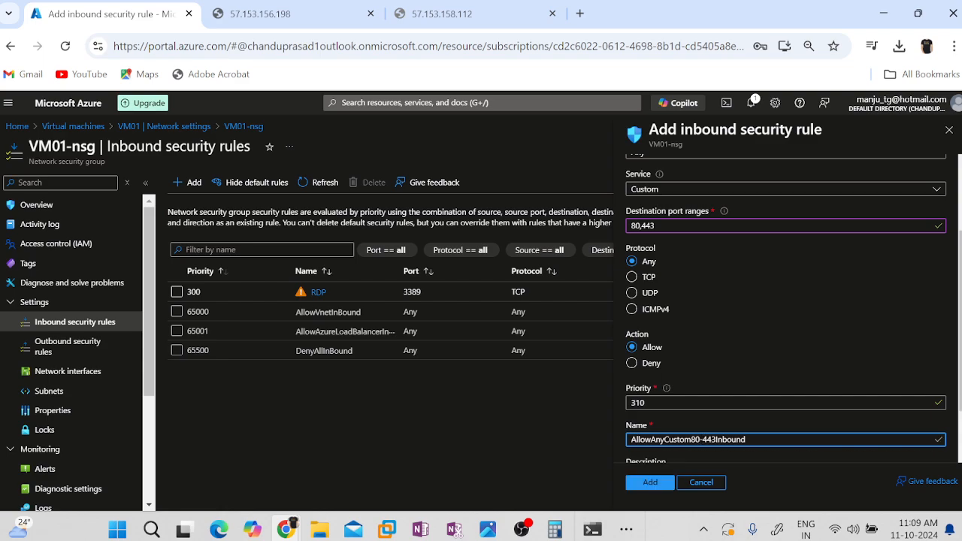
scroll(786, 308, "down", 1)
left_click(644, 483)
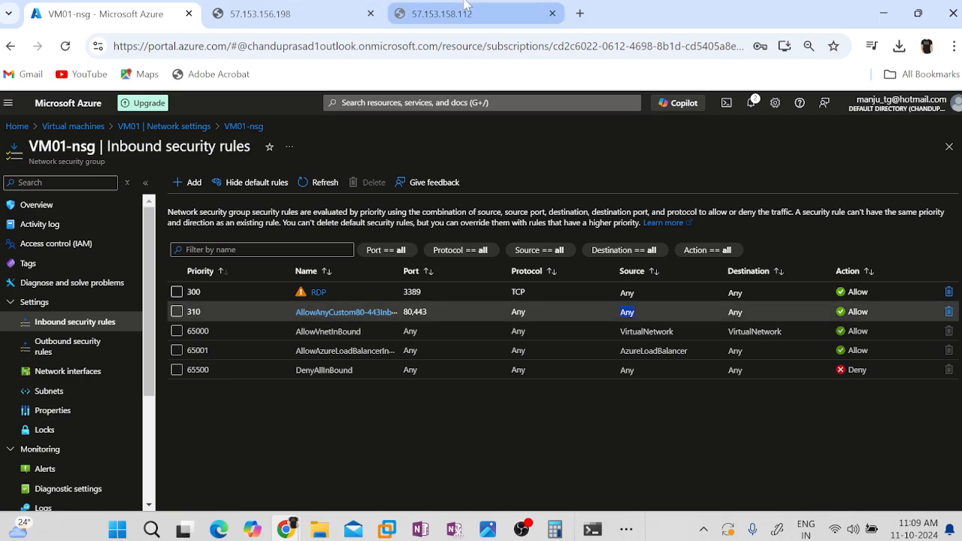
left_click(441, 15)
key("ctrl+l")
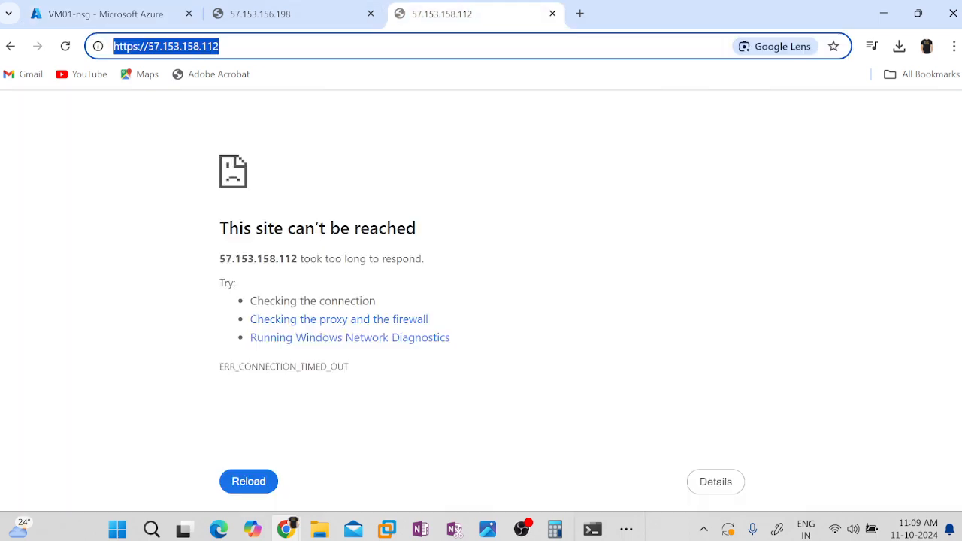
key("Return")
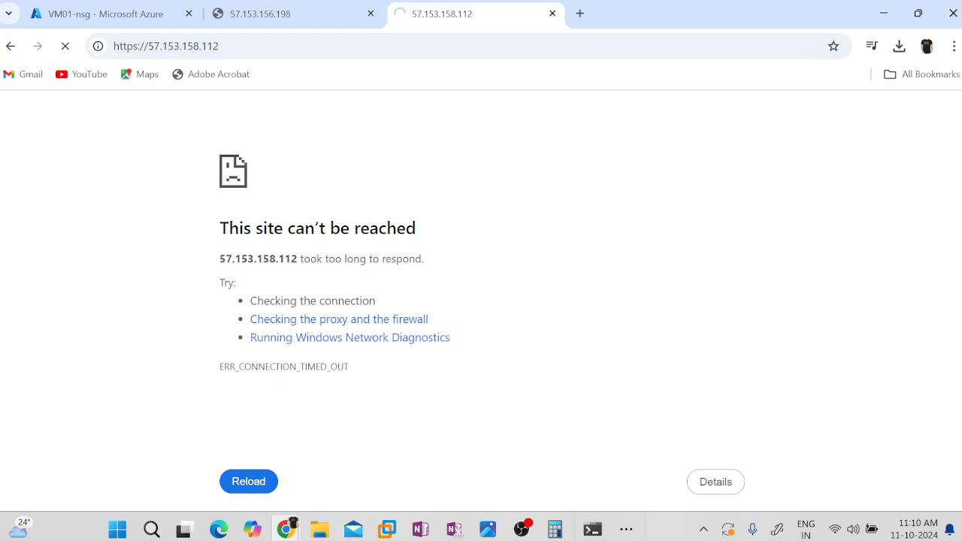
Bring back the Command Prompt window with the netstat results and clear its output with cls.
mouse_move(592, 530)
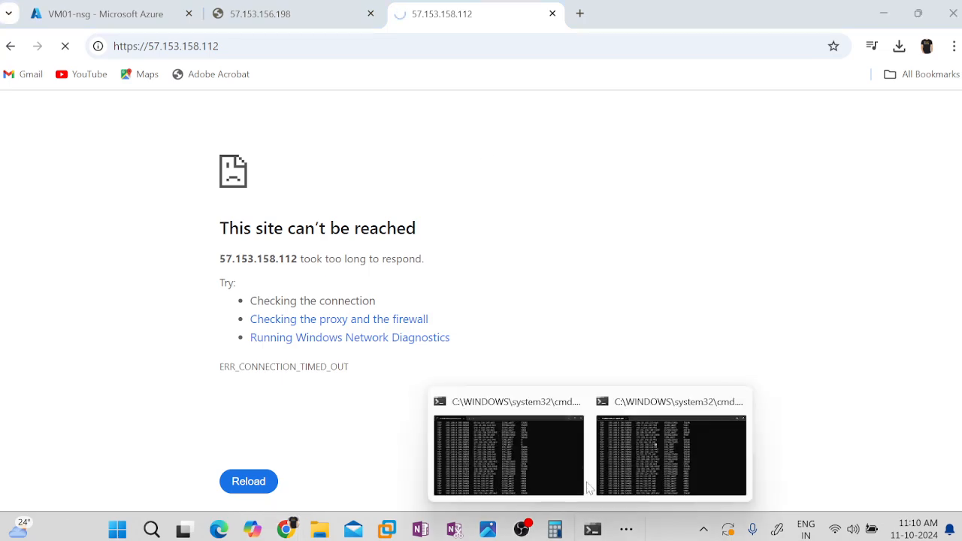
left_click(650, 465)
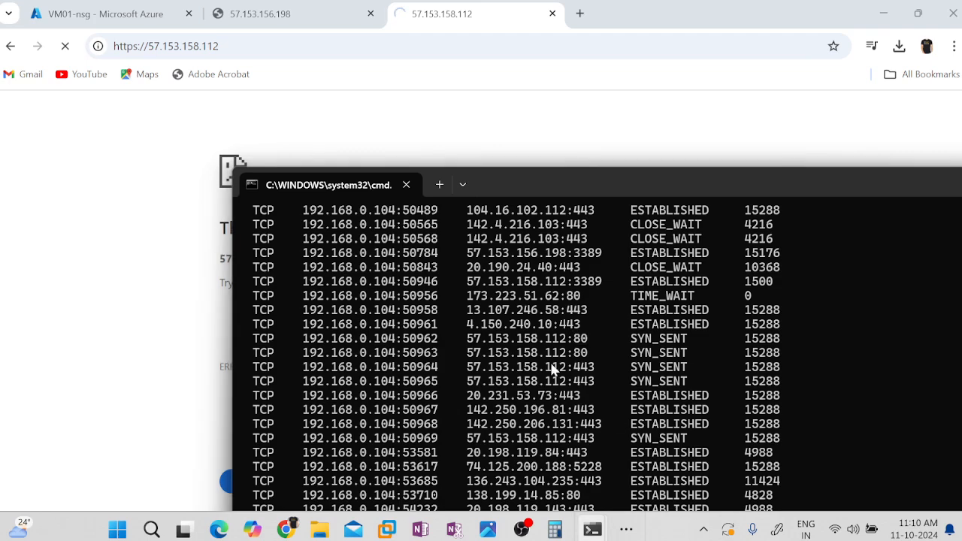
key("Up")
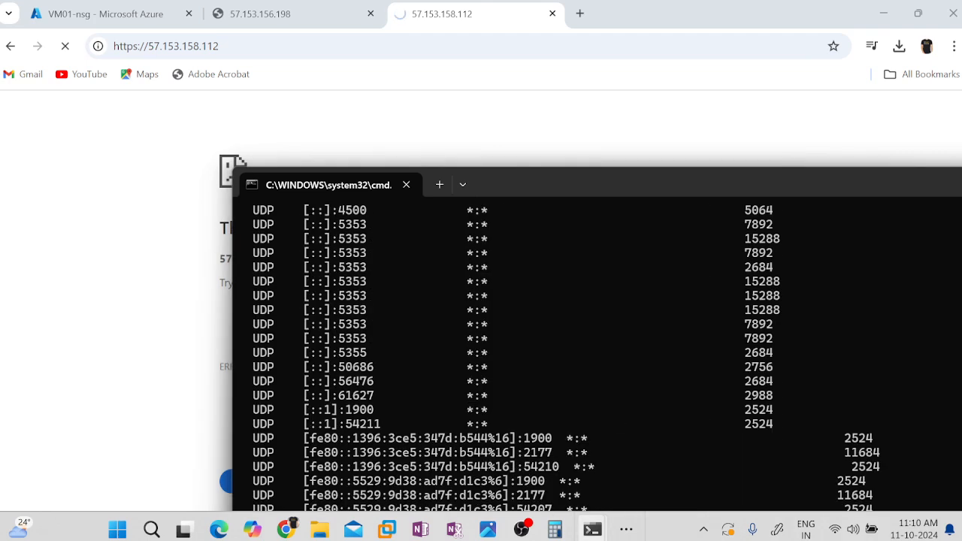
key("Return")
type("cls")
key("Return")
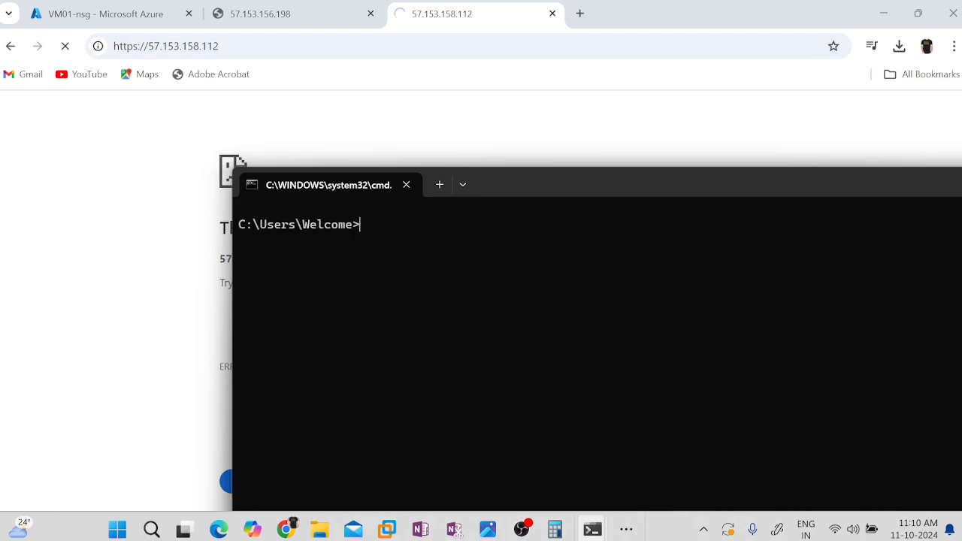
Run netstat -ano again in the cleared Command Prompt and maximise its window.
type("cls")
key("Up")
key("Up")
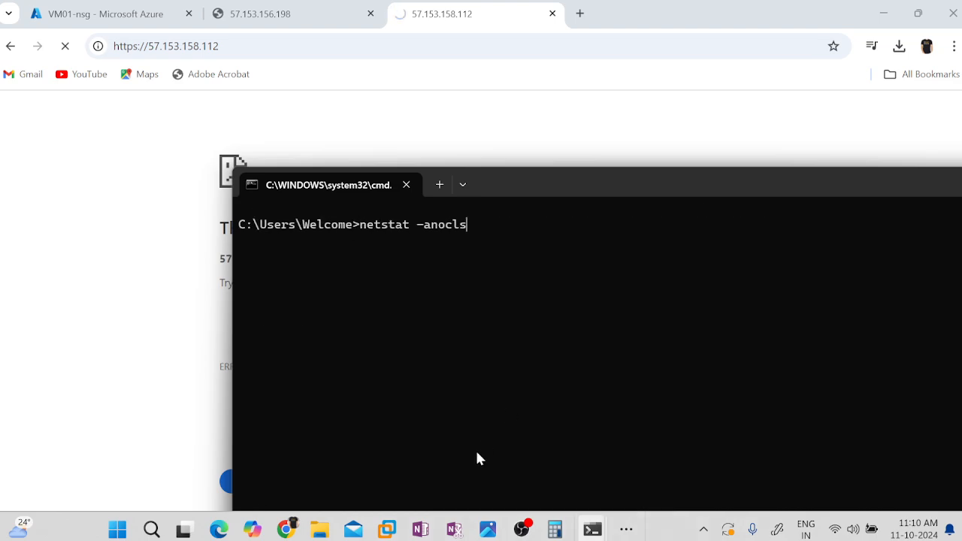
key("BackSpace")
key("BackSpace")
key("Return")
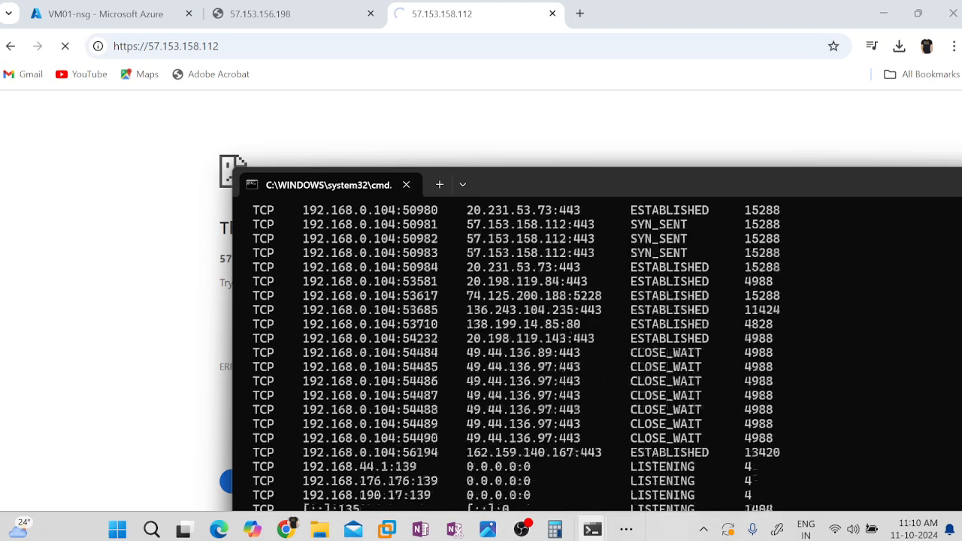
double_click(556, 183)
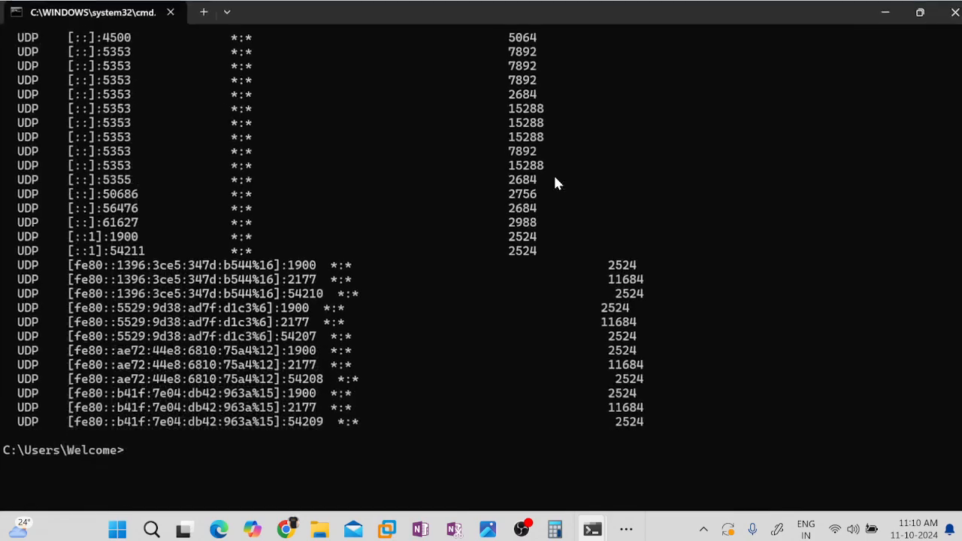
Look through the TCP connections in the netstat output for VM01's public IP and close the Command Prompt window.
scroll(518, 317, "up", 20)
scroll(518, 318, "up", 14)
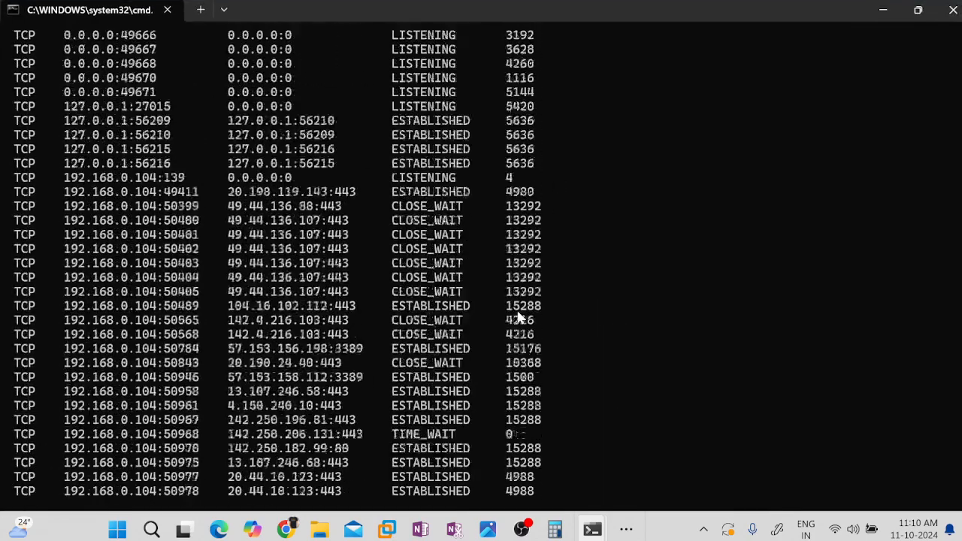
scroll(518, 318, "down", 5)
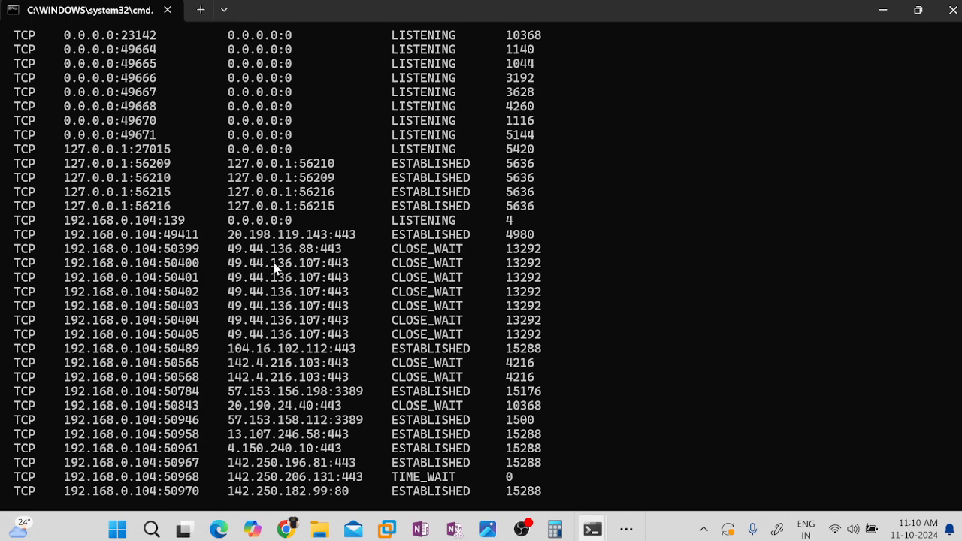
left_click(952, 10)
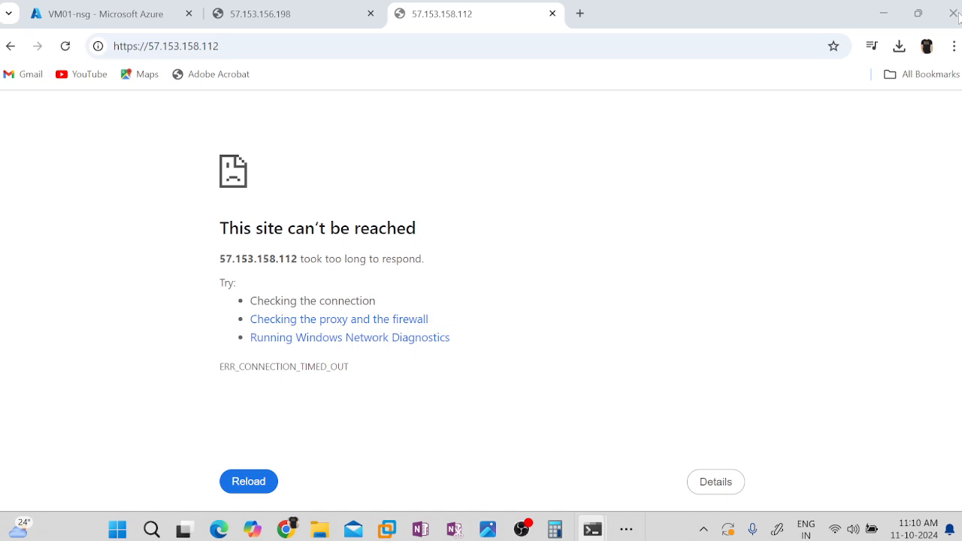
left_click(218, 46)
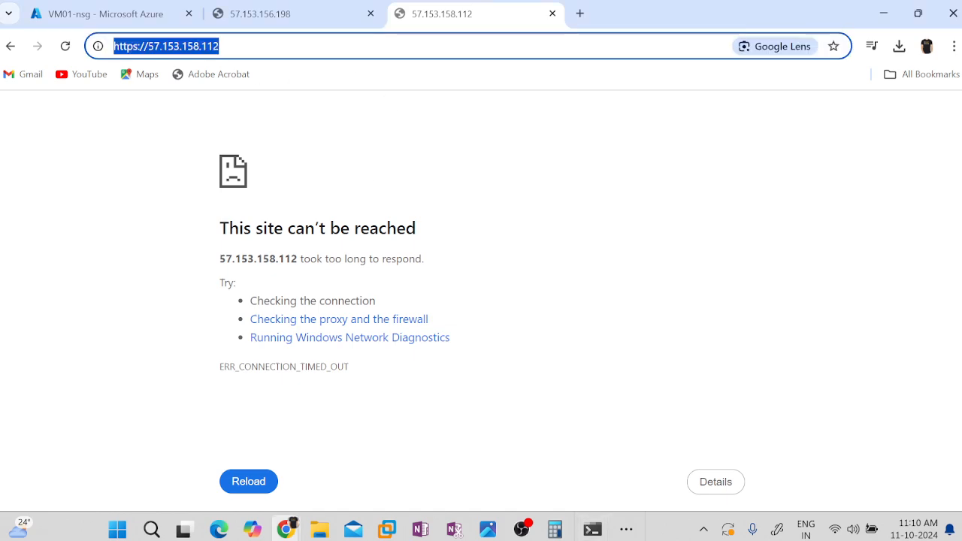
left_click(218, 46)
left_click_drag(219, 46, 148, 46)
key("ctrl+c")
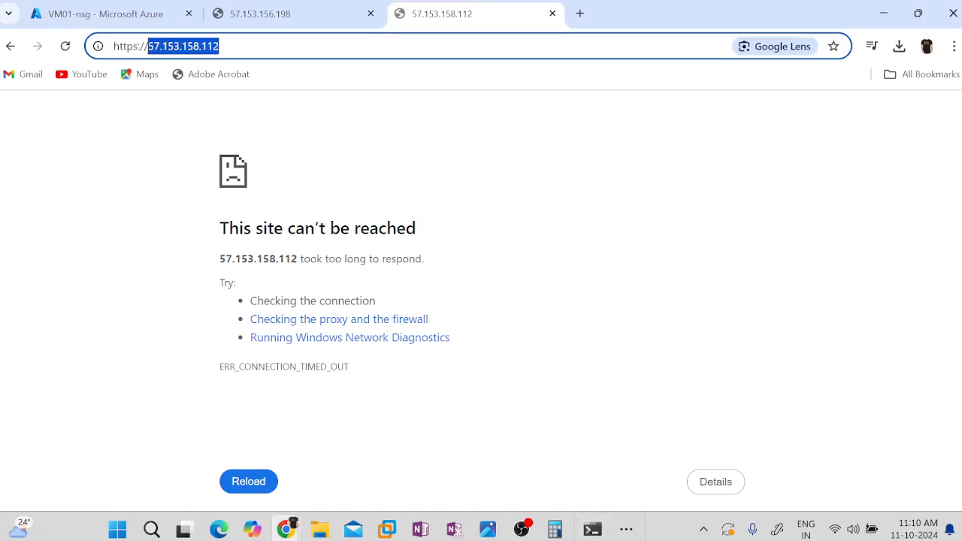
left_click(150, 48)
key("Return")
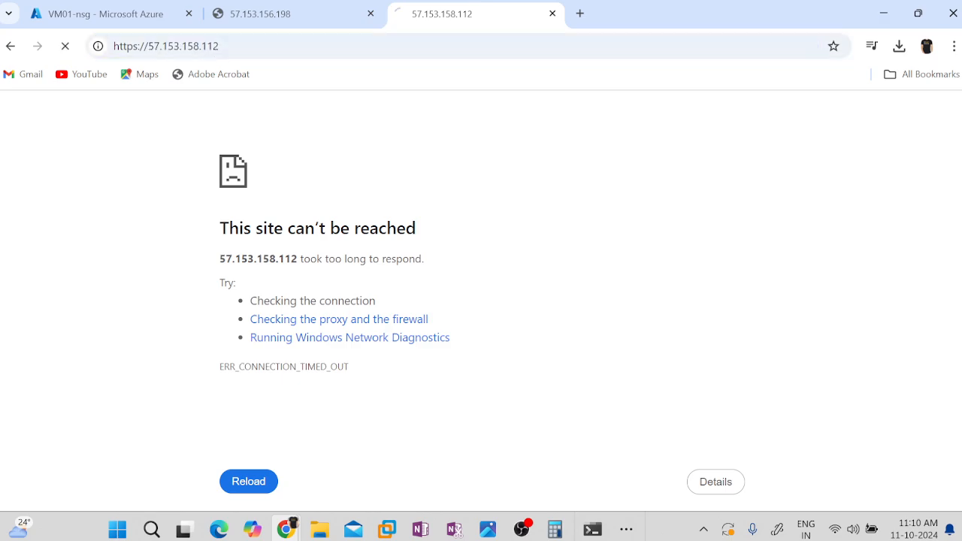
Open a new Command Prompt window while the page is still loading.
key("super+r")
type("mstsc")
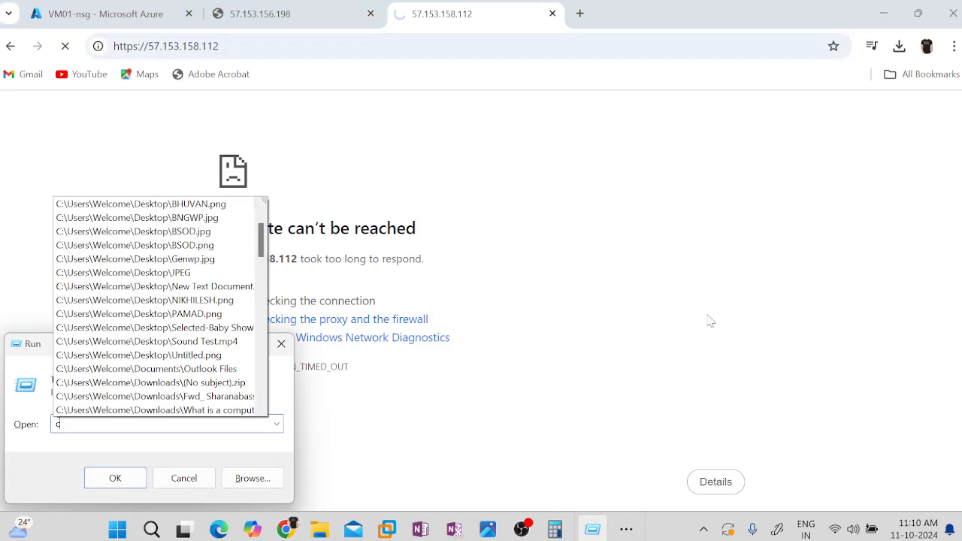
key("Return")
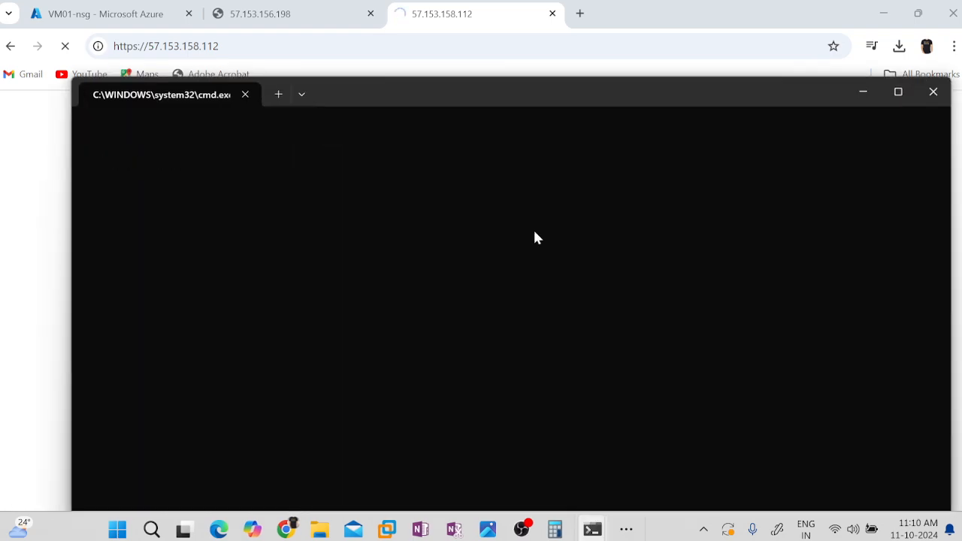
Run netstat -ano and examine the connections to 57.153.158.112 on port 443.
type("nets")
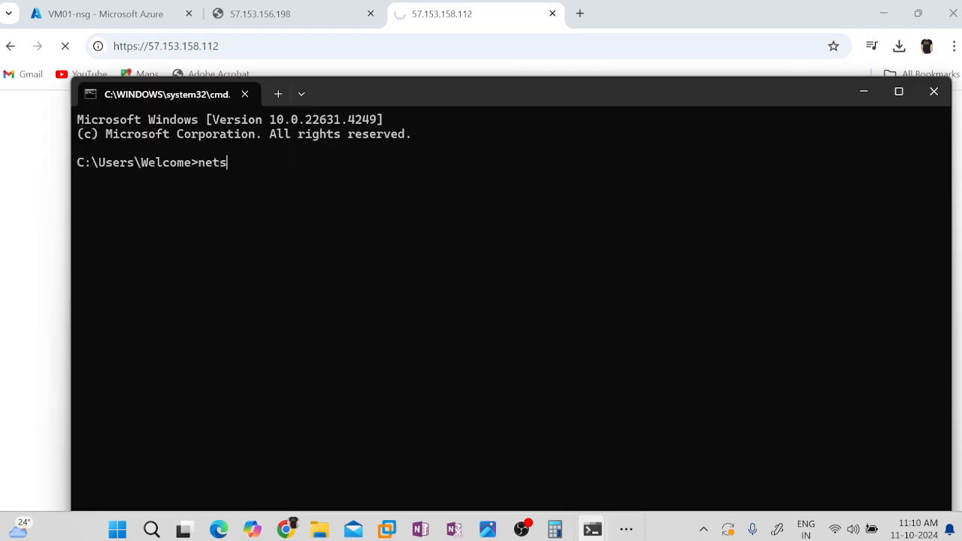
type("ttat -ano")
key("ctrl+v")
key("BackSpace")
key("BackSpace")
key("BackSpace")
key("BackSpace")
key("BackSpace")
key("BackSpace")
key("BackSpace")
key("BackSpace")
key("BackSpace")
key("BackSpace")
key("BackSpace")
key("BackSpace")
key("BackSpace")
key("BackSpace")
key("Return")
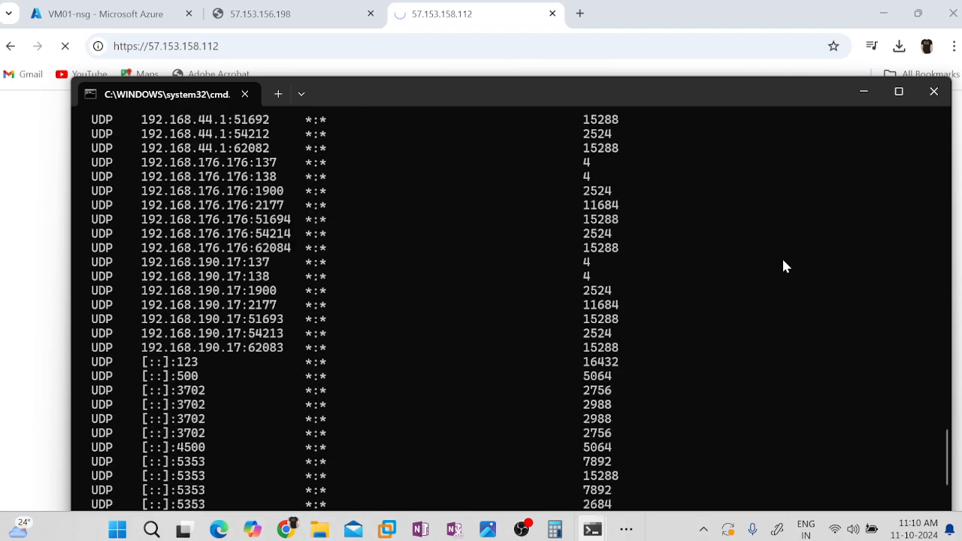
scroll(782, 266, "up", 20)
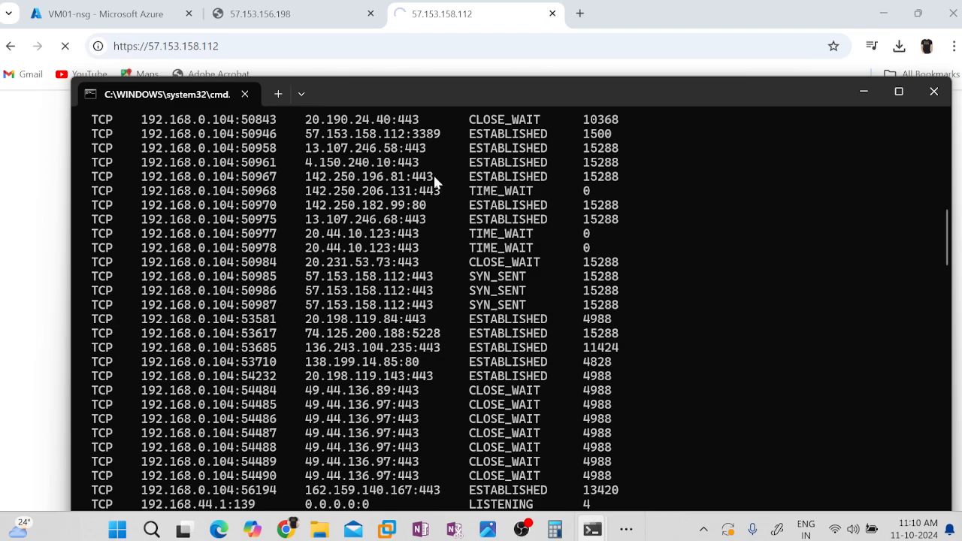
left_click(633, 6)
left_click(345, 49)
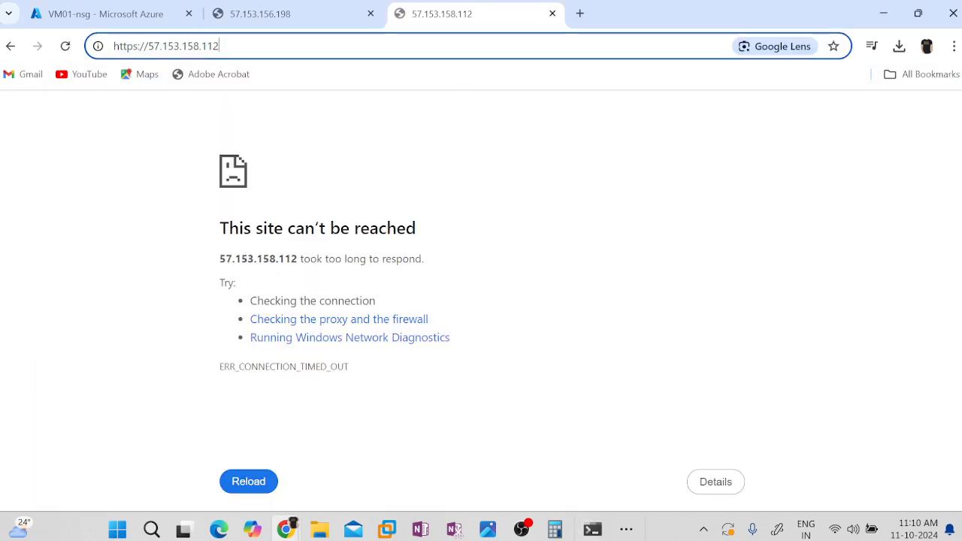
key("ctrl+a")
key("Return")
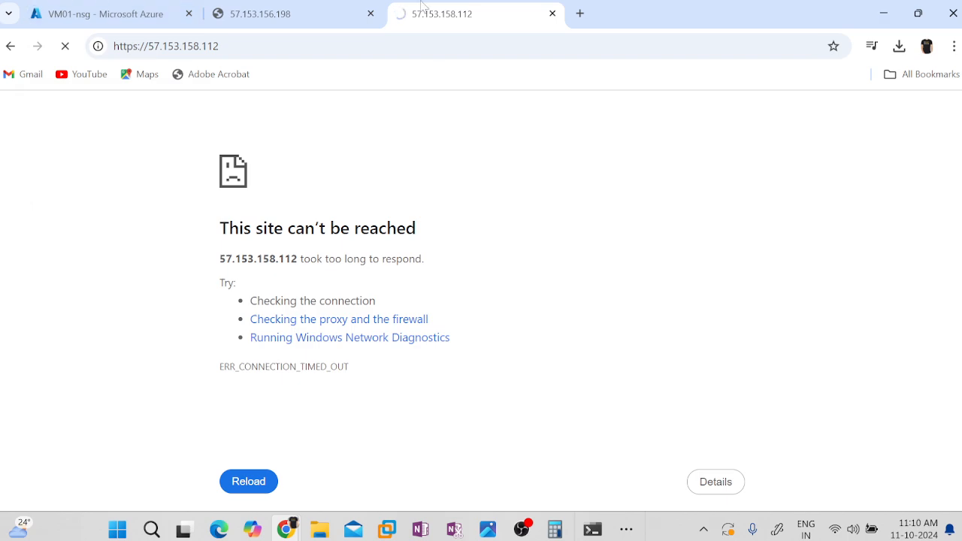
left_click(185, 50)
key("Return")
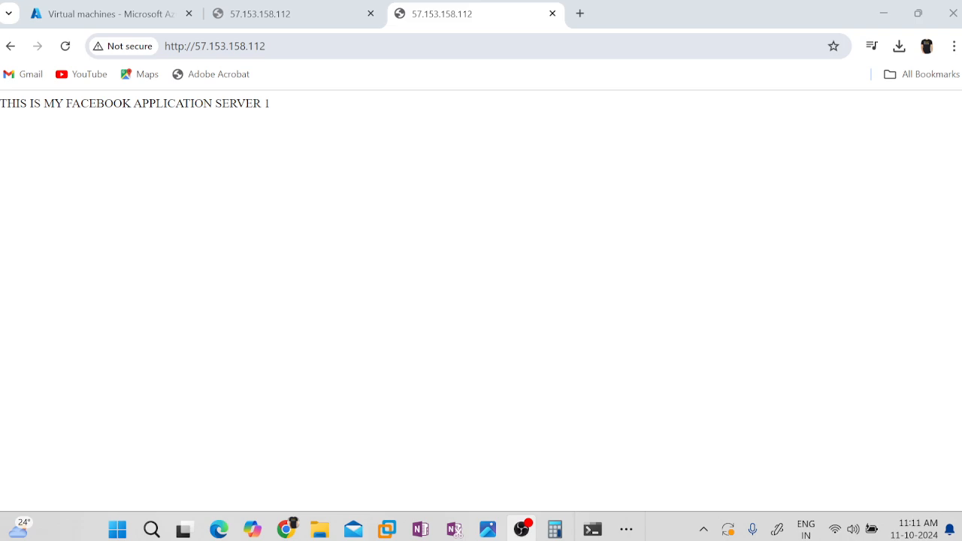
left_click(361, 46)
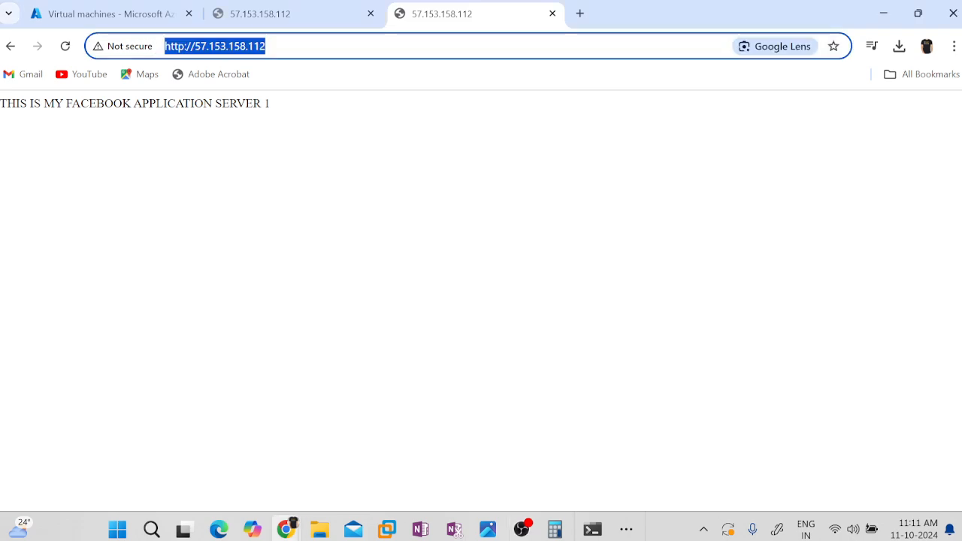
key("Return")
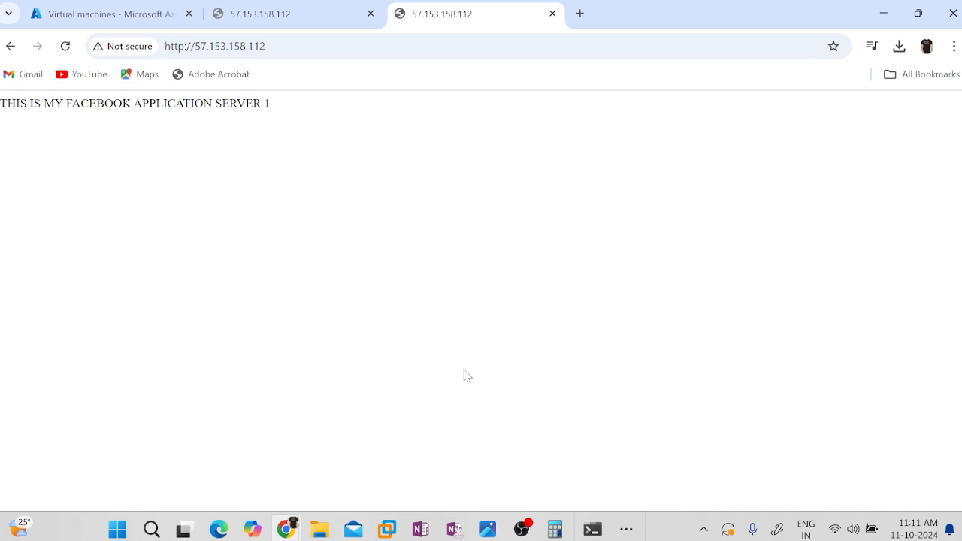
Return to the Azure portal, search for load balancers and open MY-LB01 with the load balancer list collapsed.
left_click(89, 11)
left_click(406, 102)
type("load")
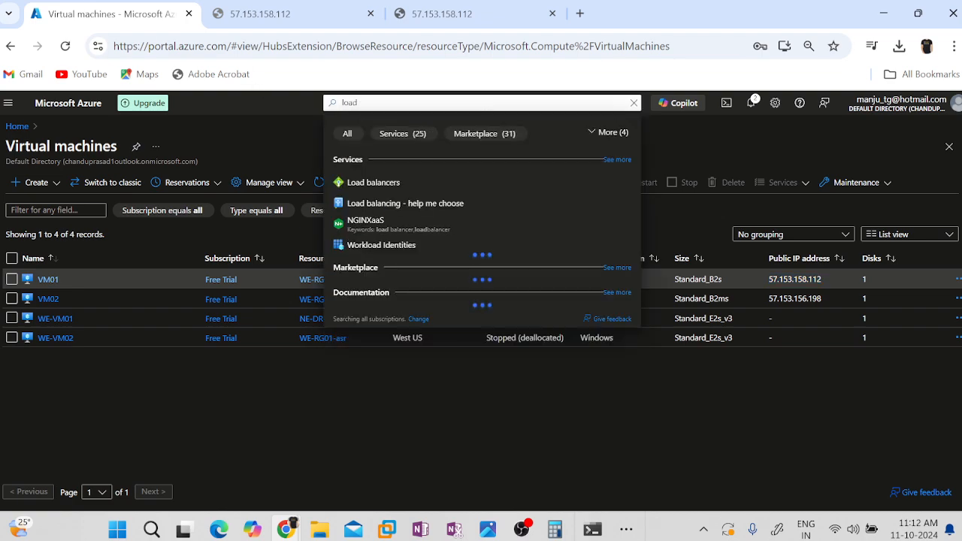
left_click(379, 182)
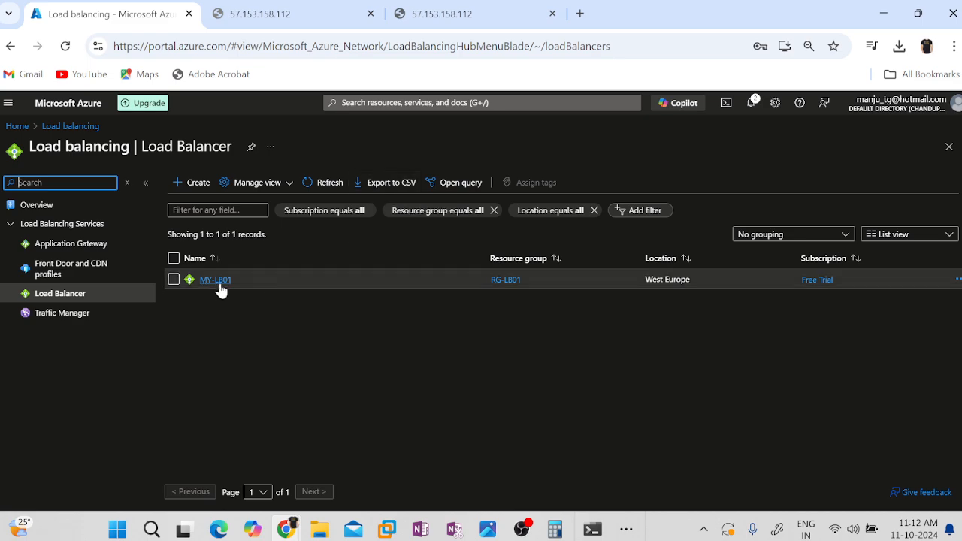
left_click(216, 280)
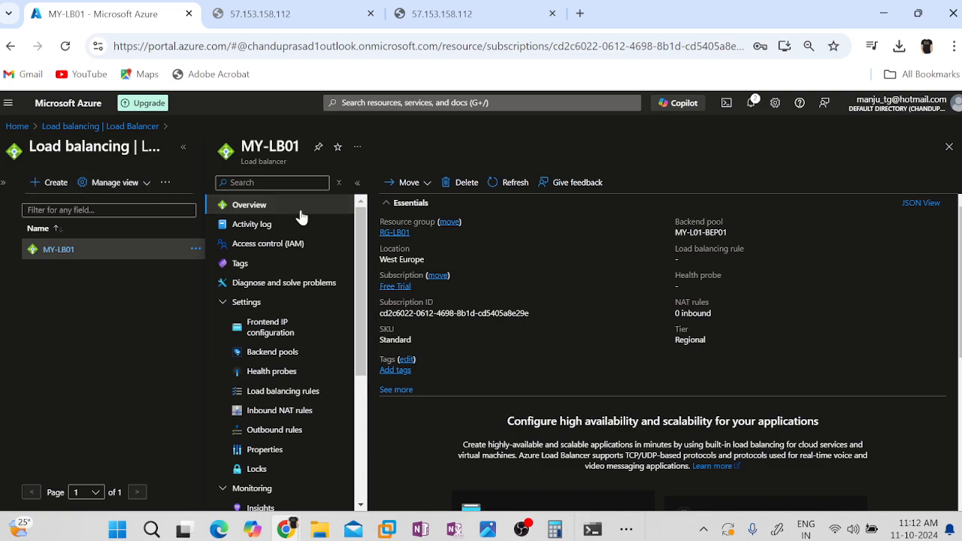
left_click(182, 147)
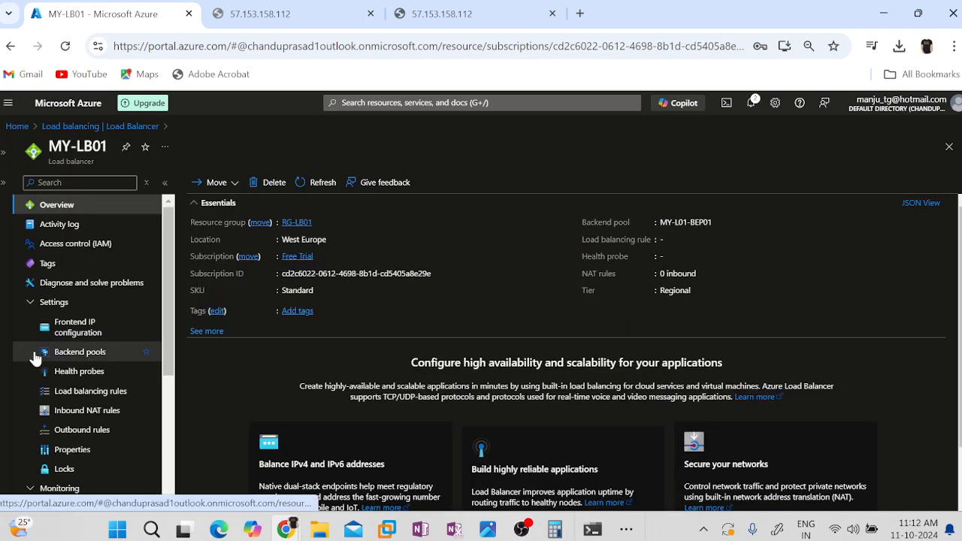
Copy the public address 57.153.155.204 from MY-LB01's frontend IP configuration and load it in a new browser tab.
left_click(77, 327)
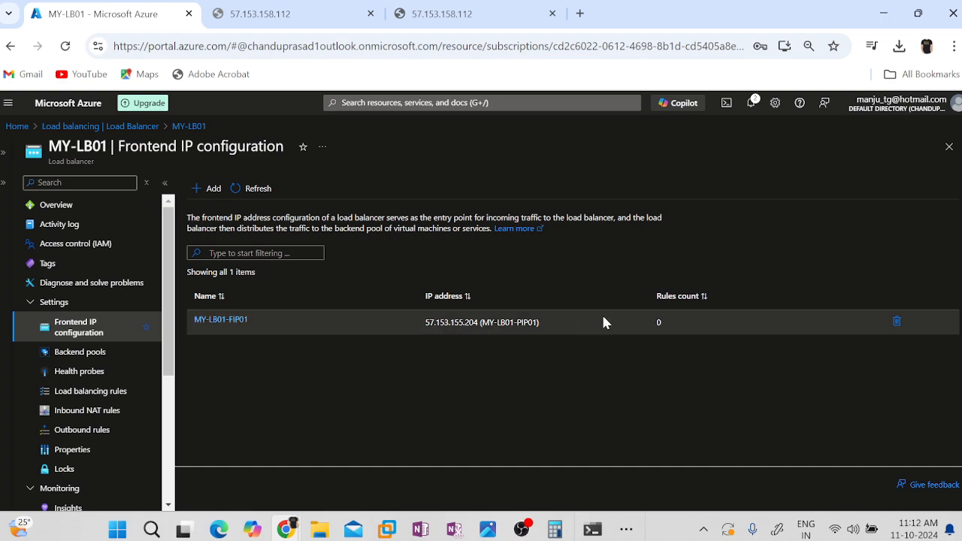
left_click_drag(425, 328, 477, 330)
key("ctrl+c")
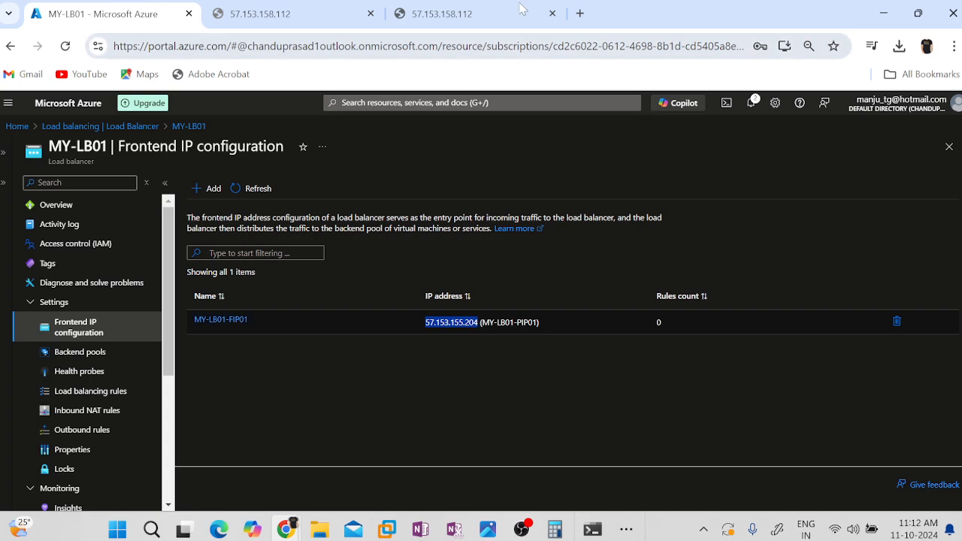
left_click(579, 13)
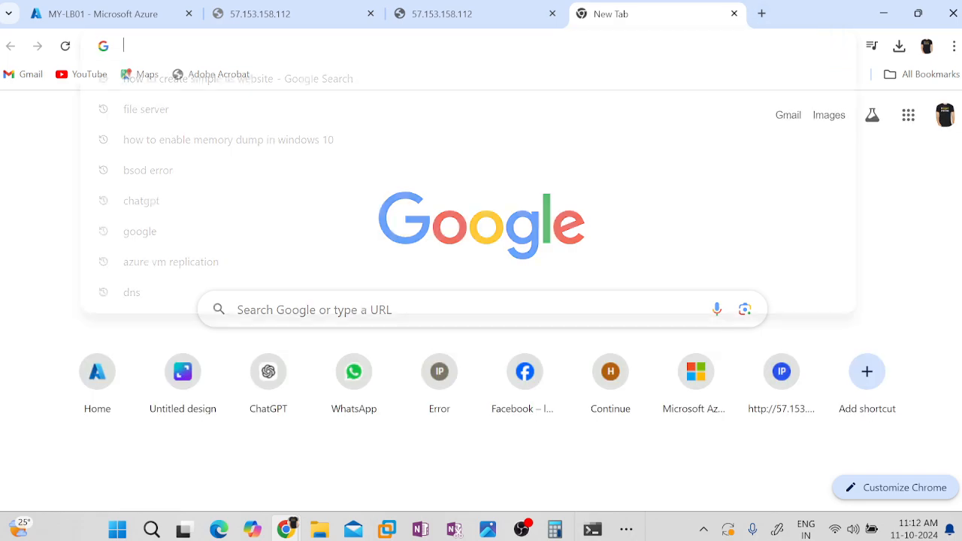
key("ctrl+v")
key("Return")
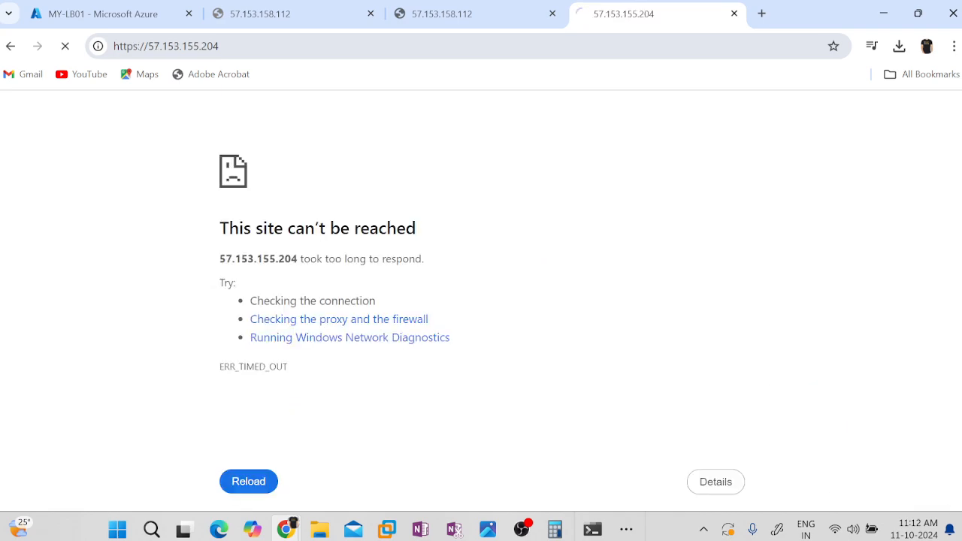
Return to the Azure portal, inspect backend pool MY-L01-BEP01 of MY-LB01 and go back to the pool list.
left_click(82, 14)
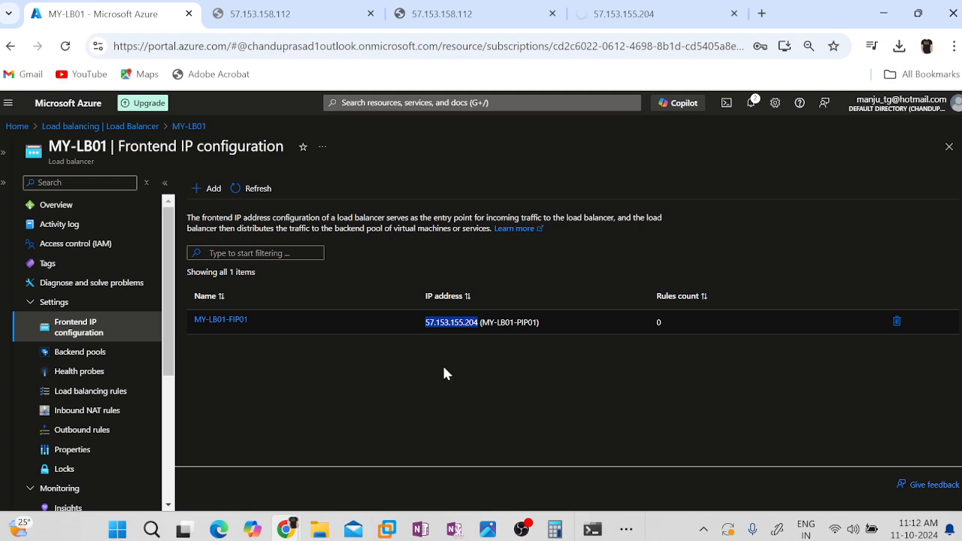
left_click(81, 353)
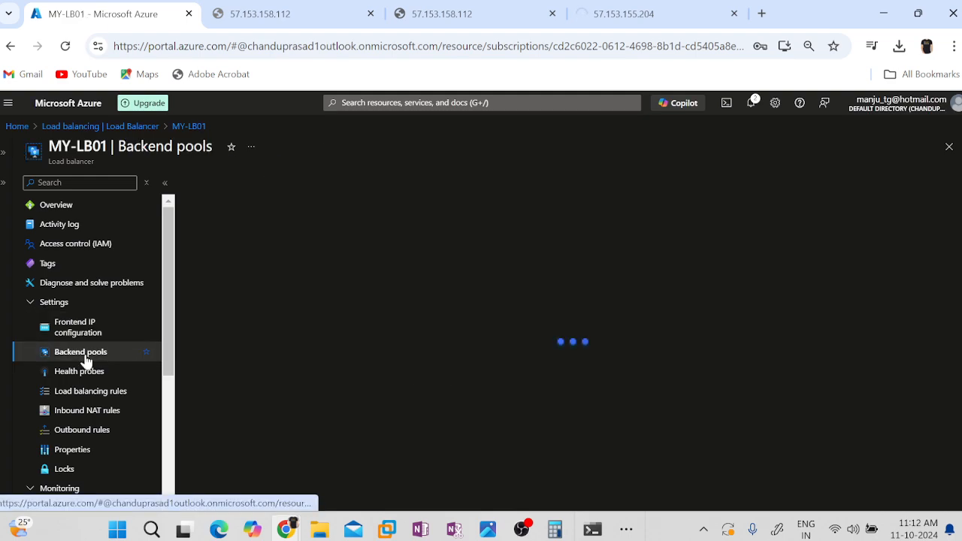
left_click(236, 345)
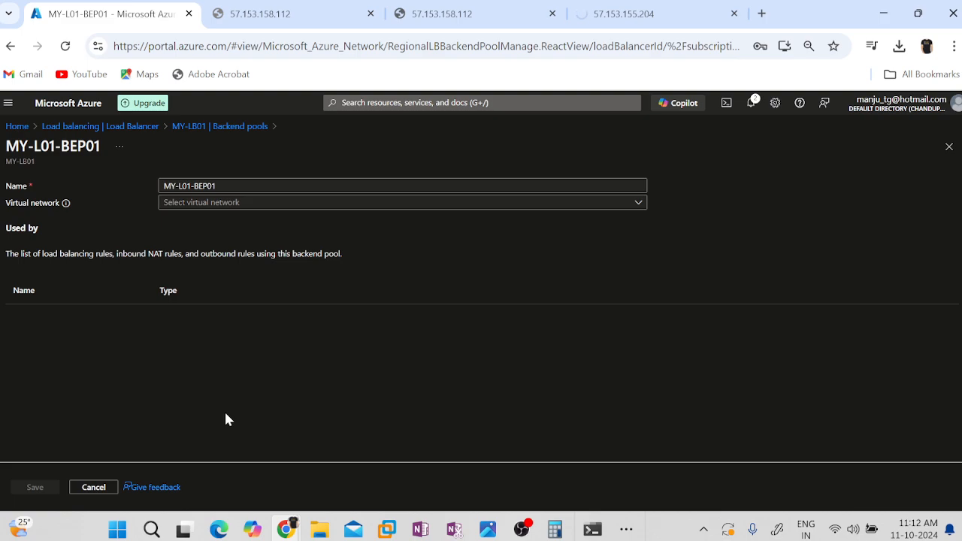
left_click(204, 126)
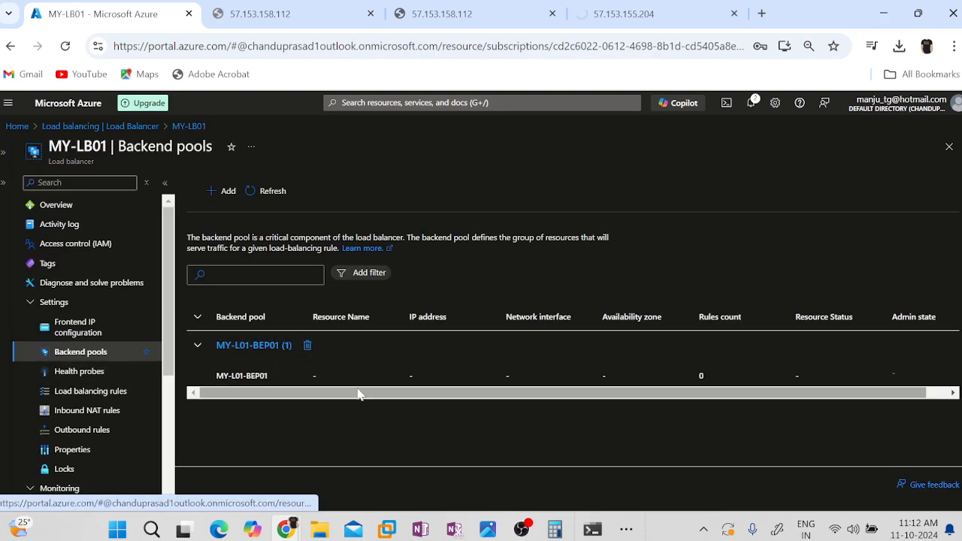
left_click(224, 193)
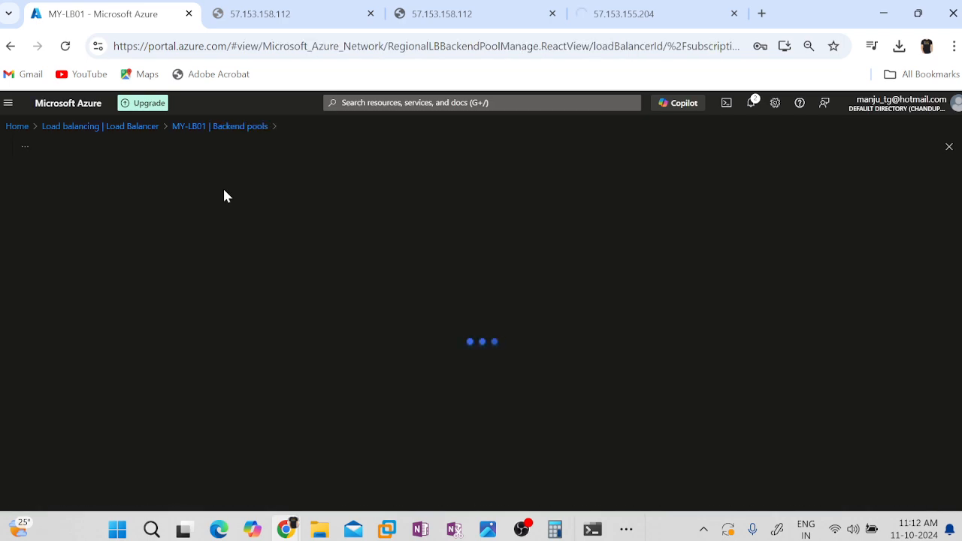
left_click(248, 185)
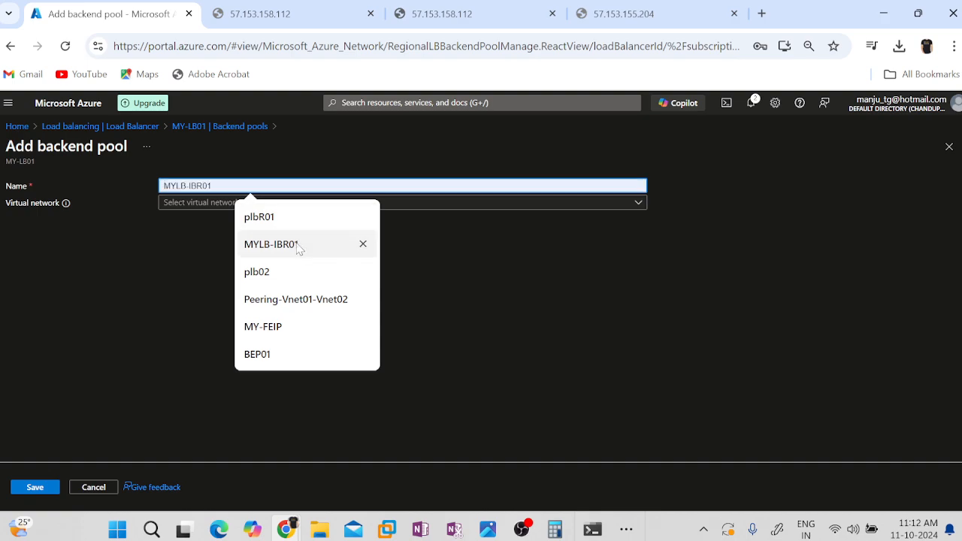
left_click(550, 323)
Set the virtual network of backend pool MY-L01-BEP01 to WE-VNET01 and check which IP configurations it offers.
left_click(217, 204)
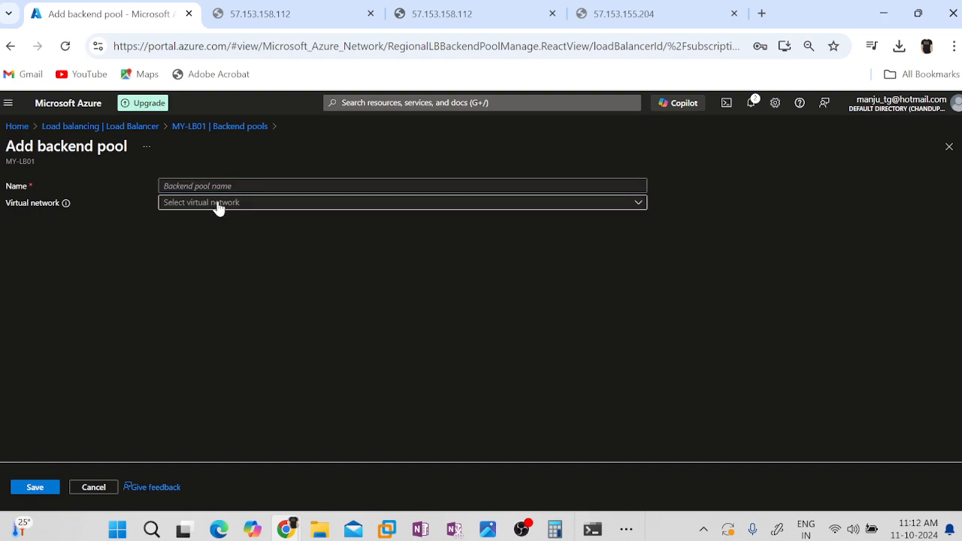
left_click(210, 221)
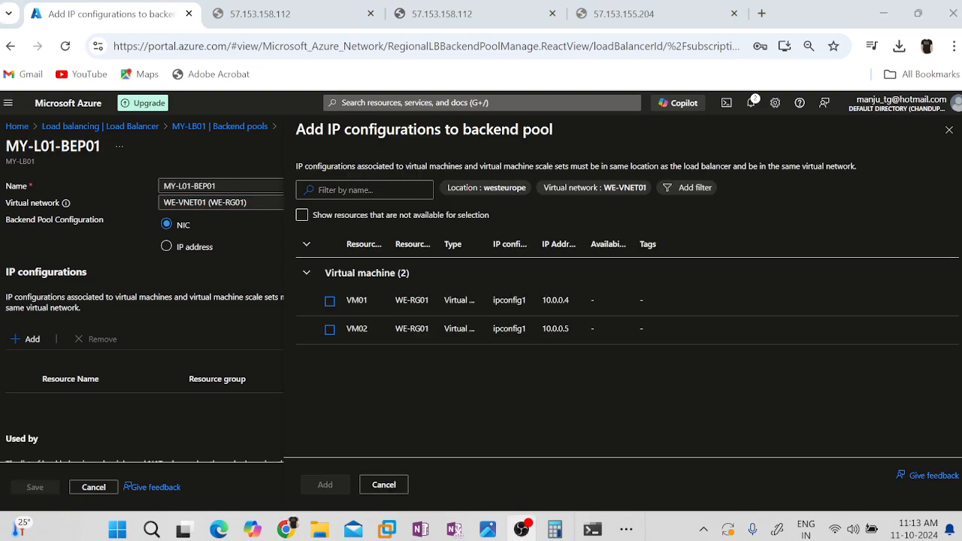
left_click(949, 131)
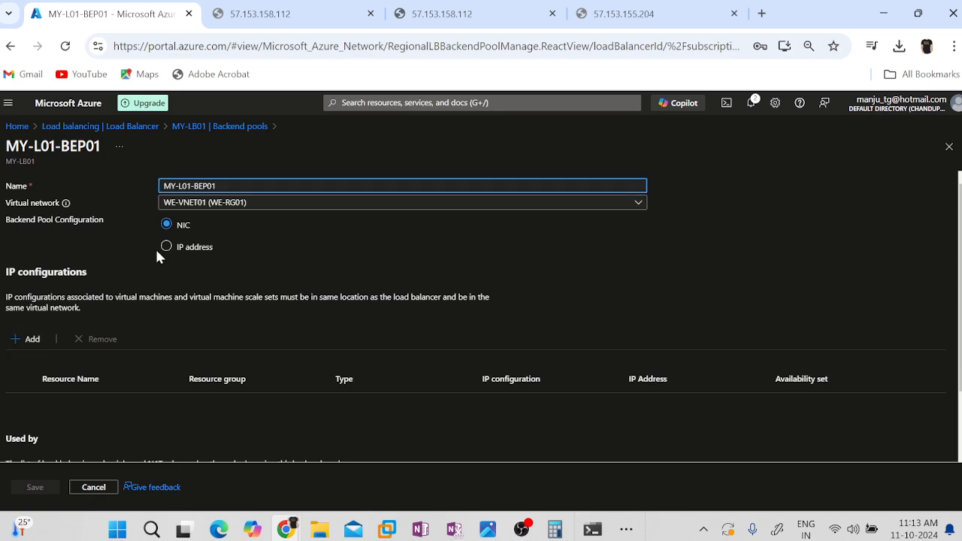
left_click(21, 317)
Add the IP configurations of VM01 and VM02 to backend pool MY-L01-BEP01.
left_click(30, 341)
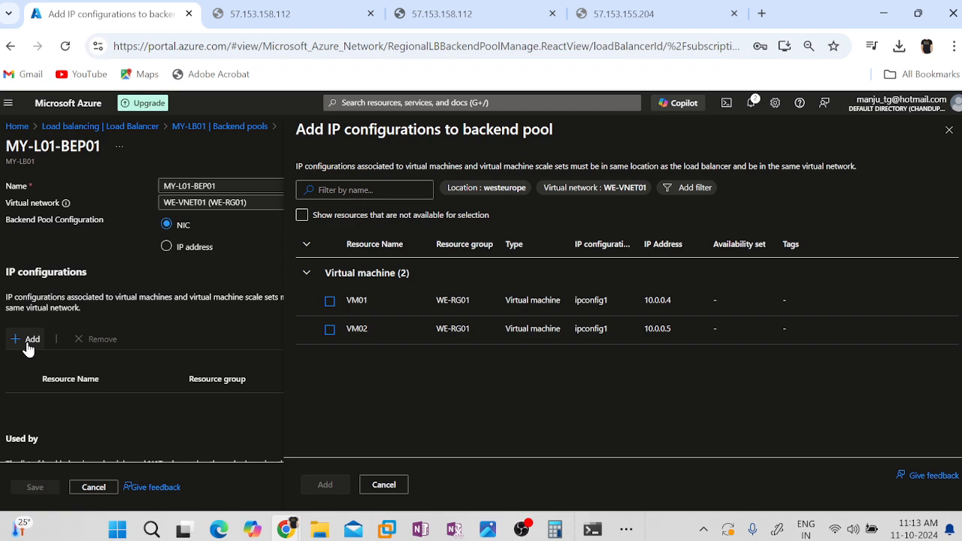
left_click(330, 301)
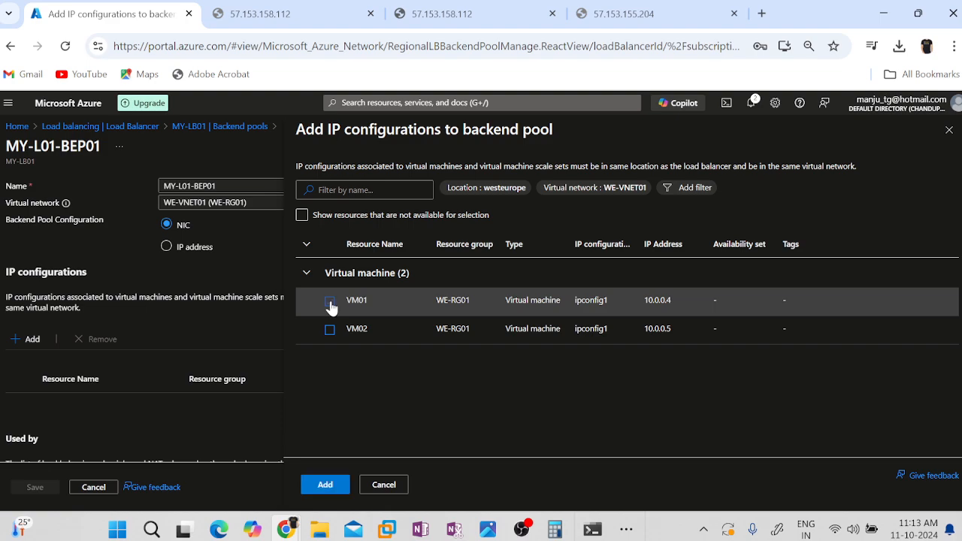
left_click(330, 331)
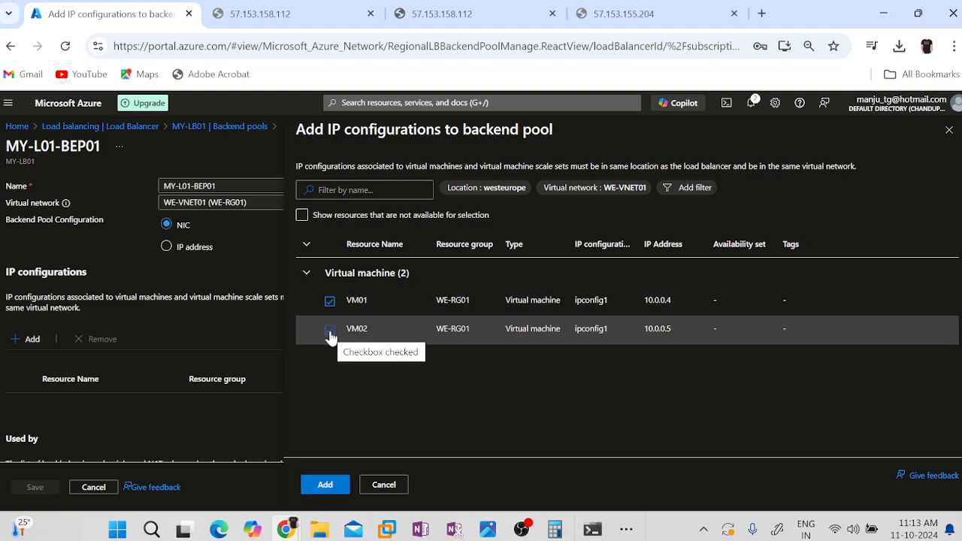
left_click(331, 488)
Review the name and members of backend pool MY-L01-BEP01 and save it.
scroll(590, 313, "down", 1)
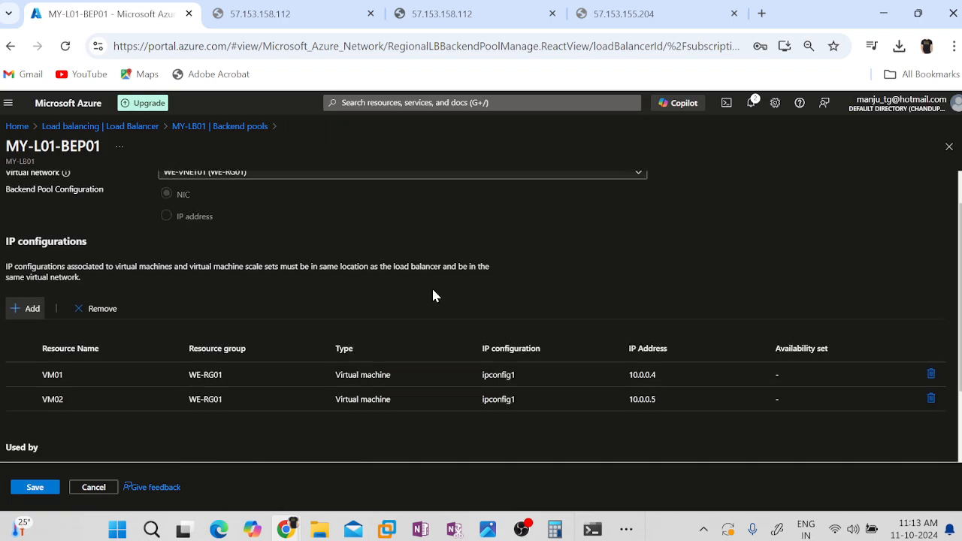
scroll(112, 208, "up", 1)
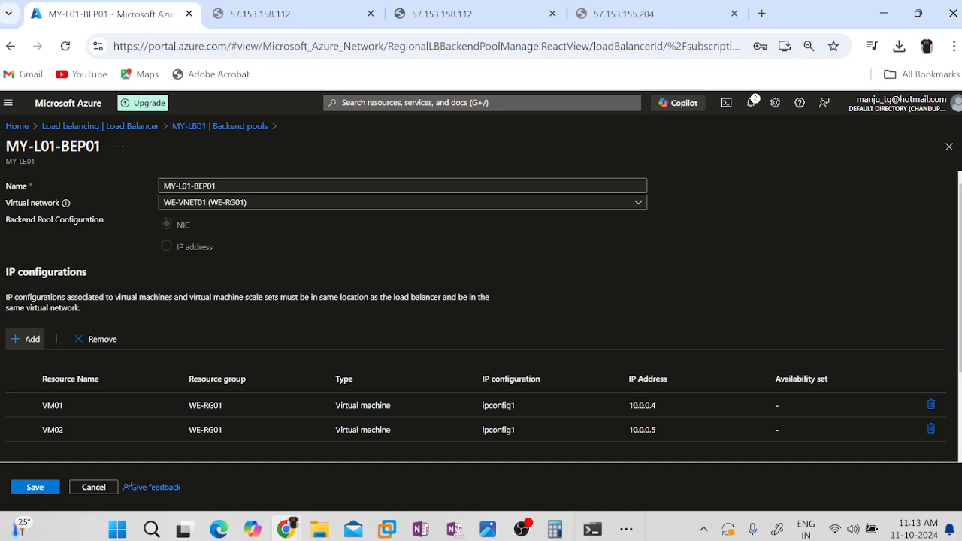
double_click(80, 146)
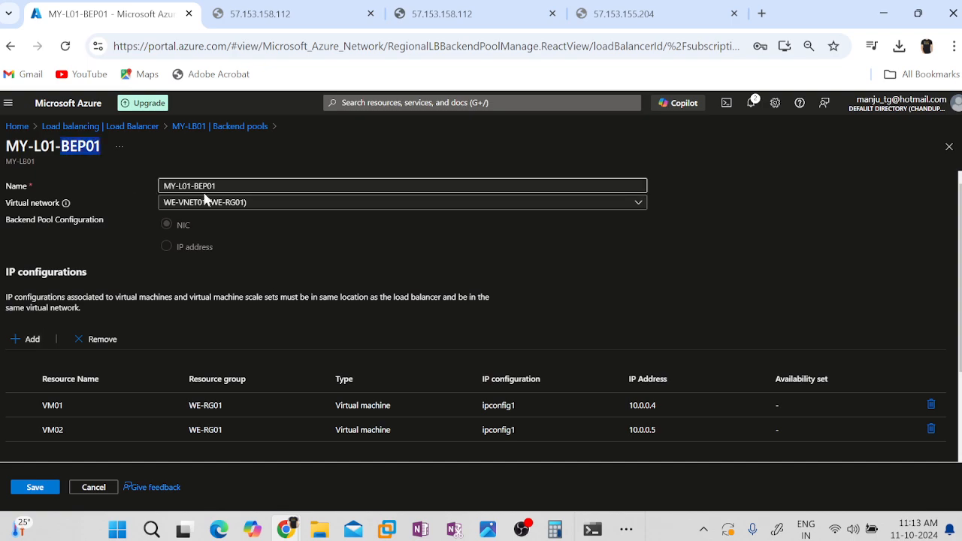
scroll(315, 247, "down", 2)
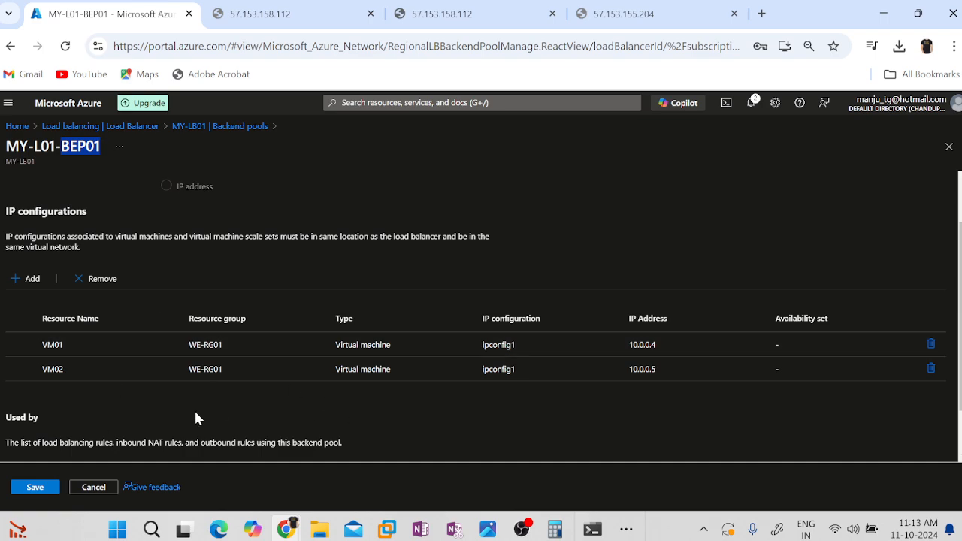
left_click(30, 494)
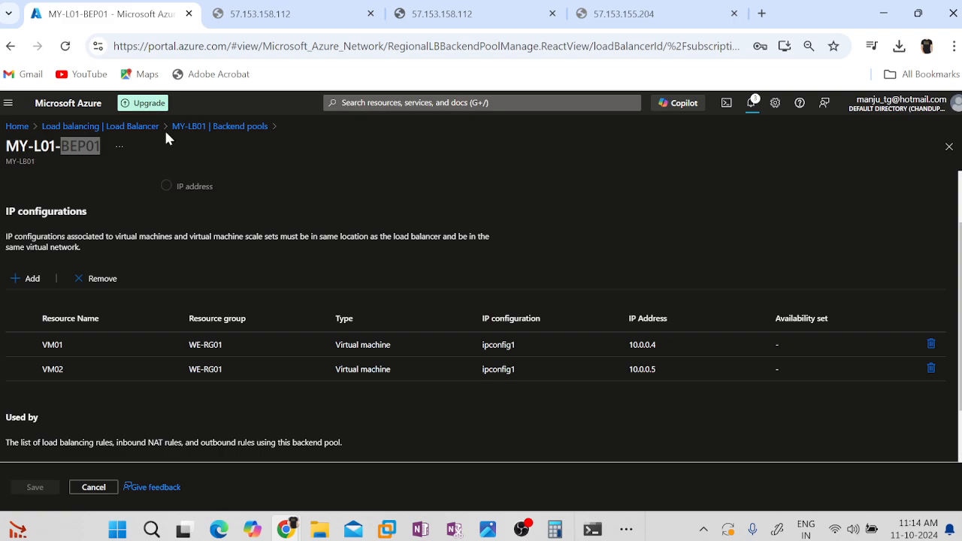
left_click(659, 12)
key("ctrl+l")
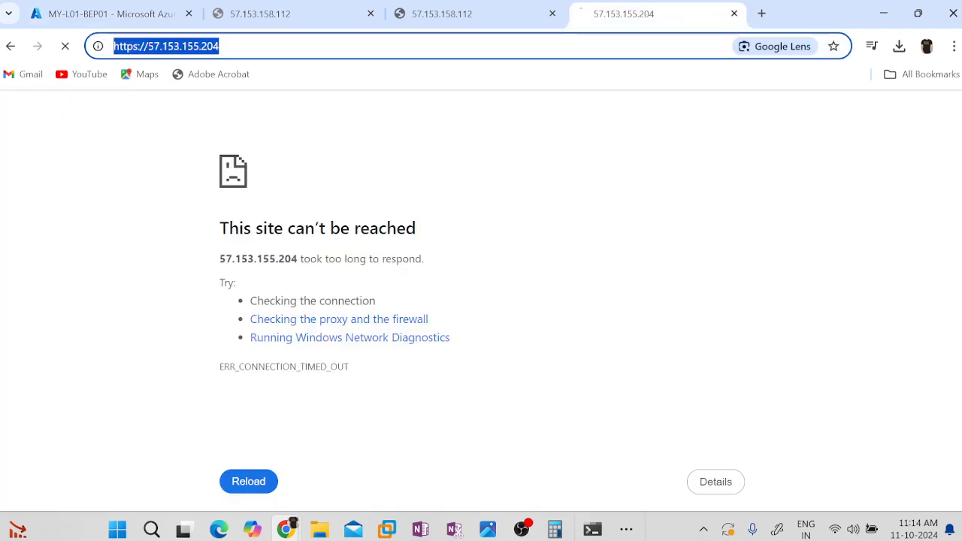
key("Return")
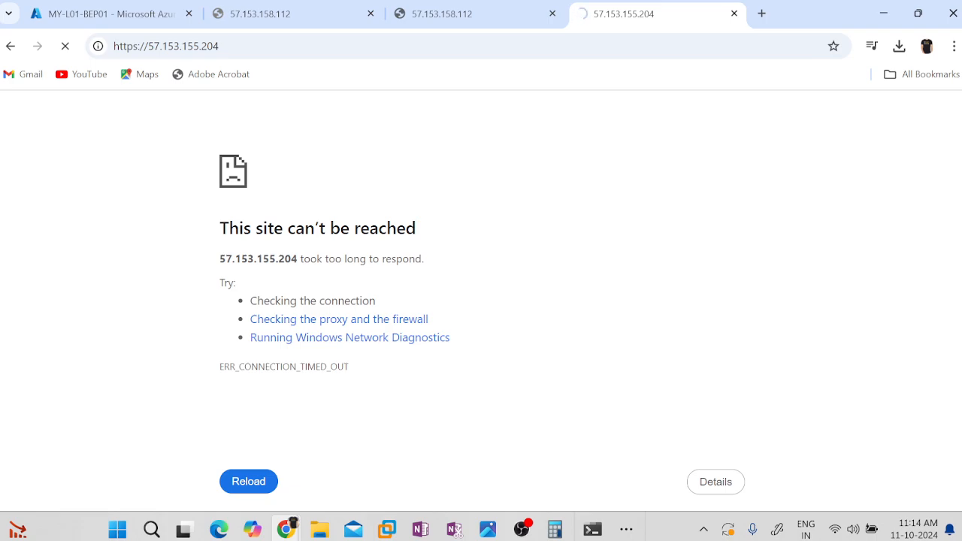
Go back to the Azure portal, reopen MY-LB01 from the load balancer list and show its health probes.
left_click(81, 11)
scroll(299, 360, "down", 2)
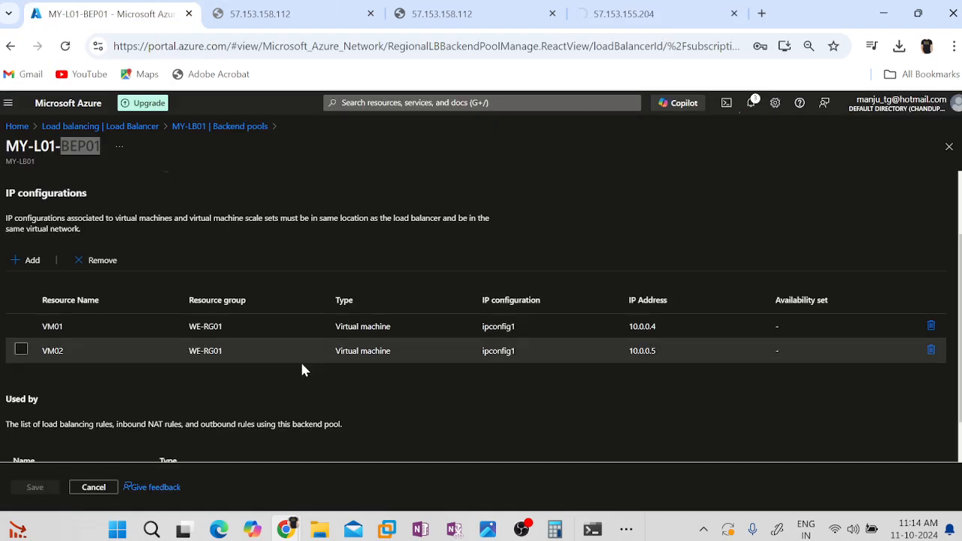
left_click(134, 126)
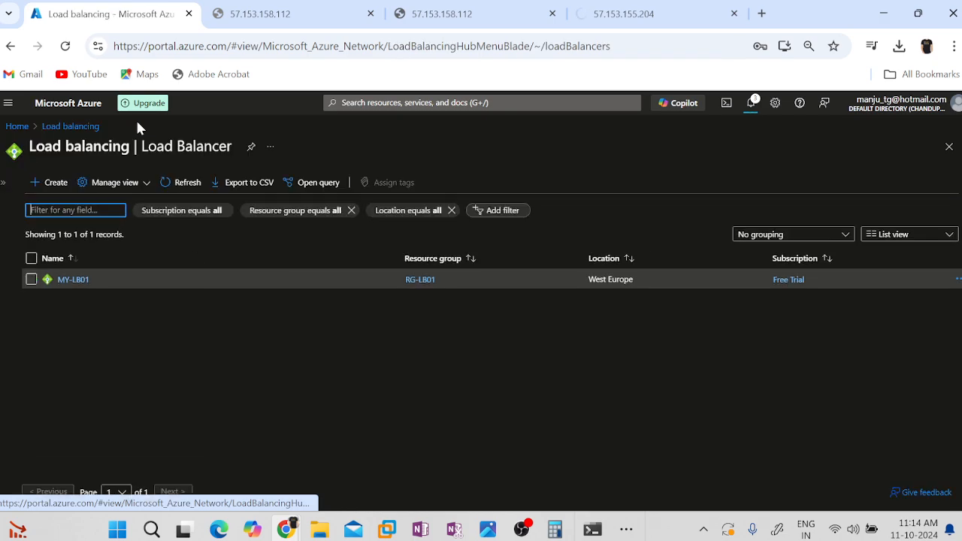
left_click(64, 280)
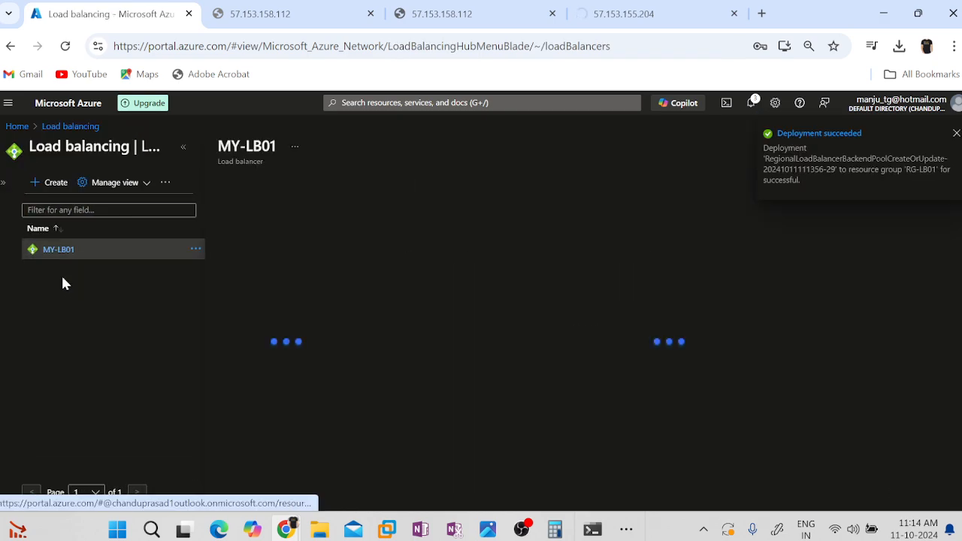
scroll(304, 364, "down", 1)
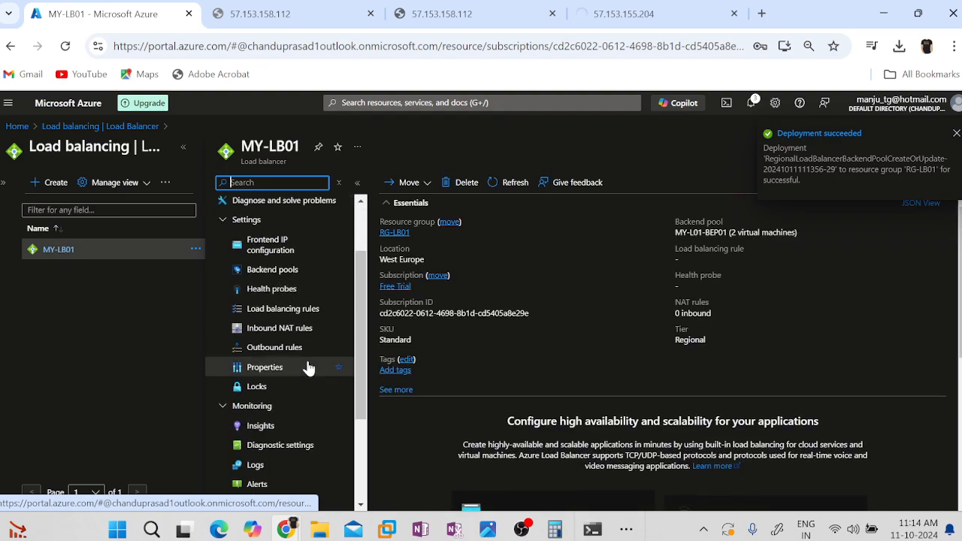
left_click(274, 290)
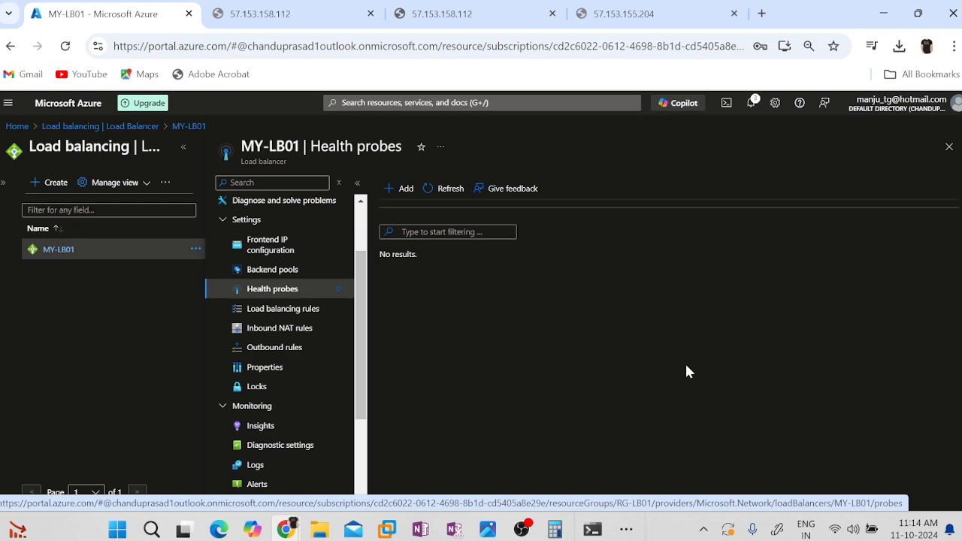
Add a health probe named MY-LB01-HP01 using TCP on port 80 at a 5-second interval, copy its name and save it.
left_click(634, 25)
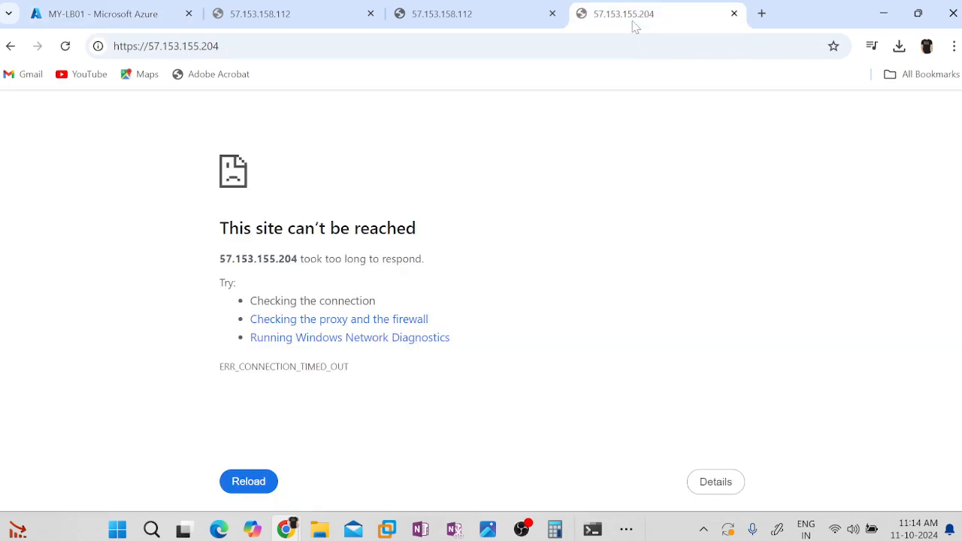
left_click(94, 11)
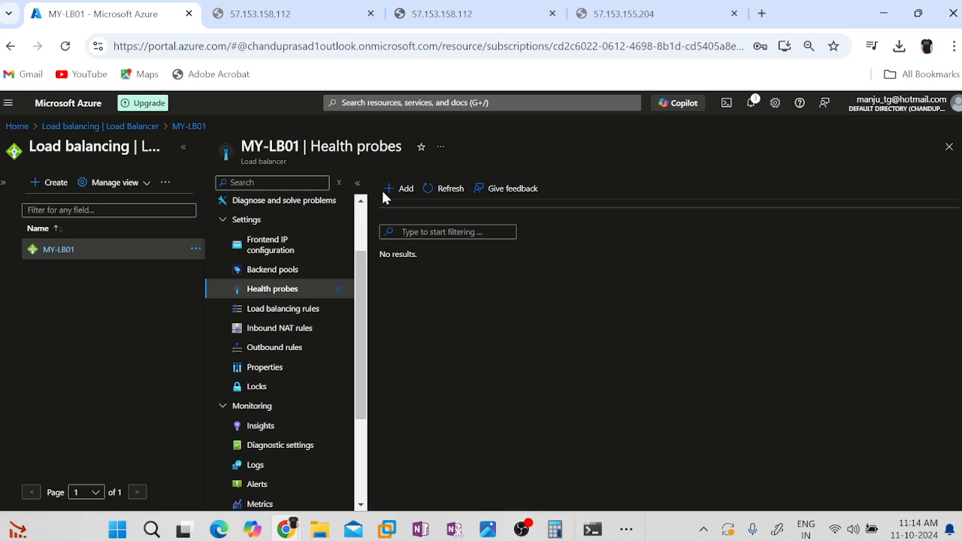
left_click(406, 189)
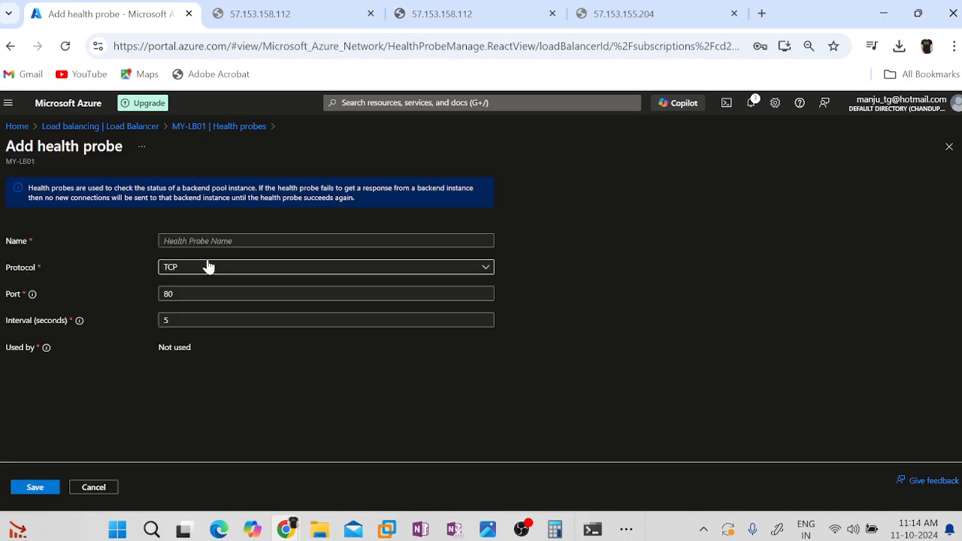
left_click(326, 241)
type("MY")
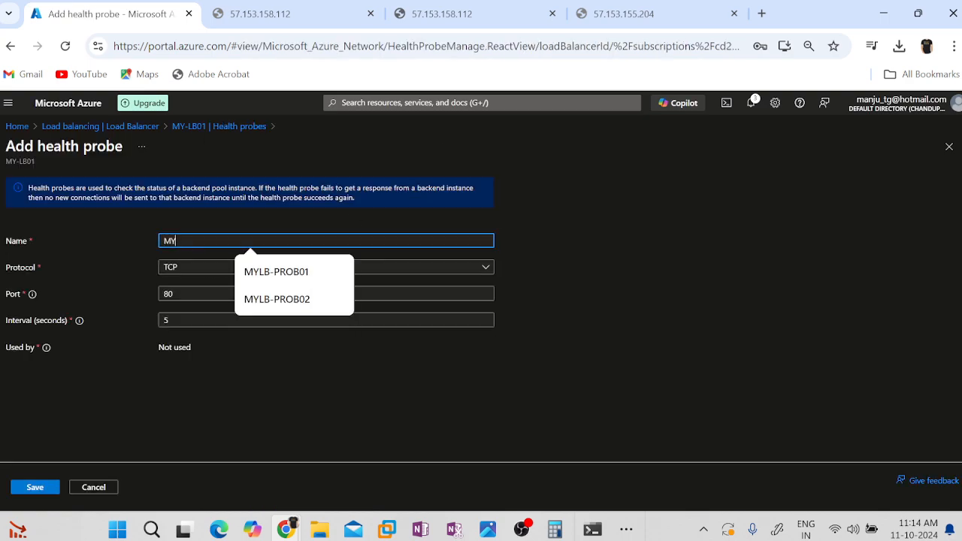
type("-LB01")
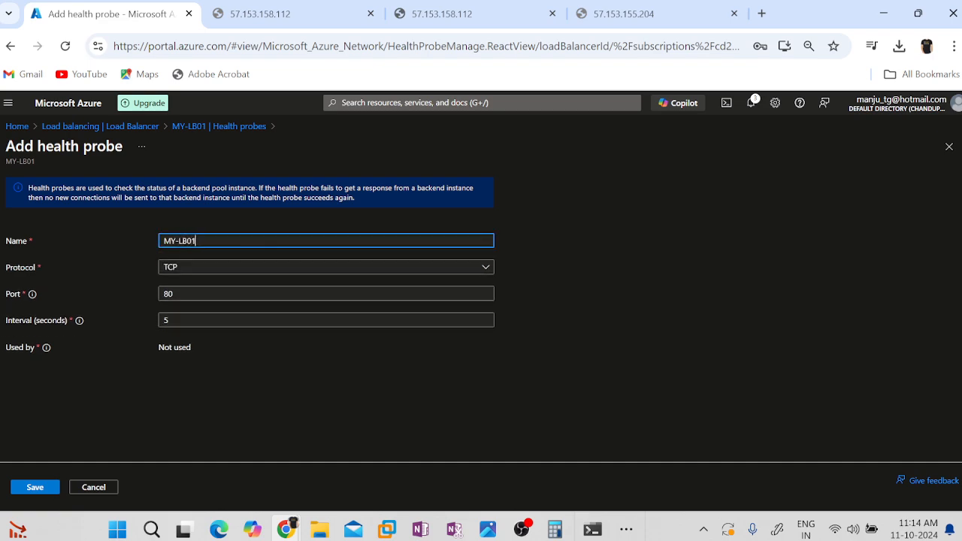
type("-HP01")
key("ctrl+a")
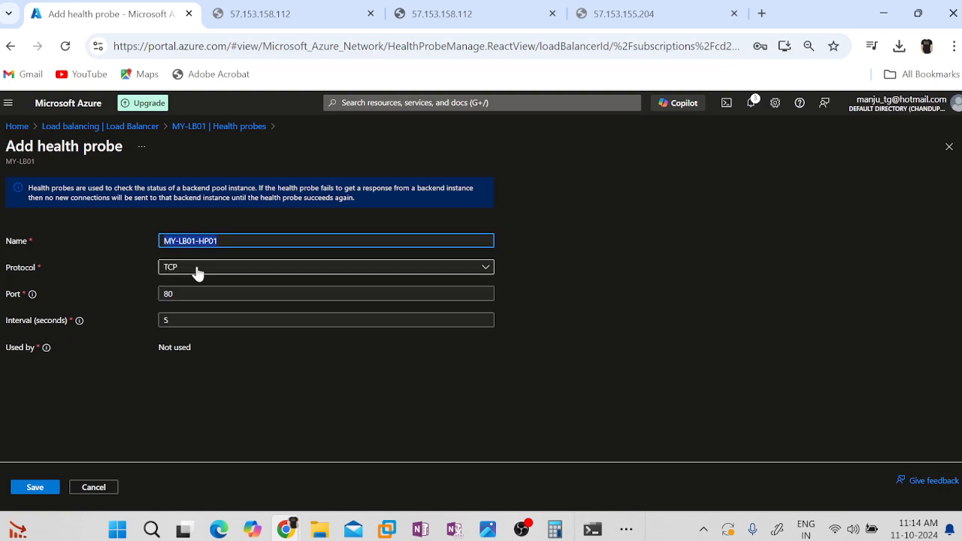
left_click(34, 487)
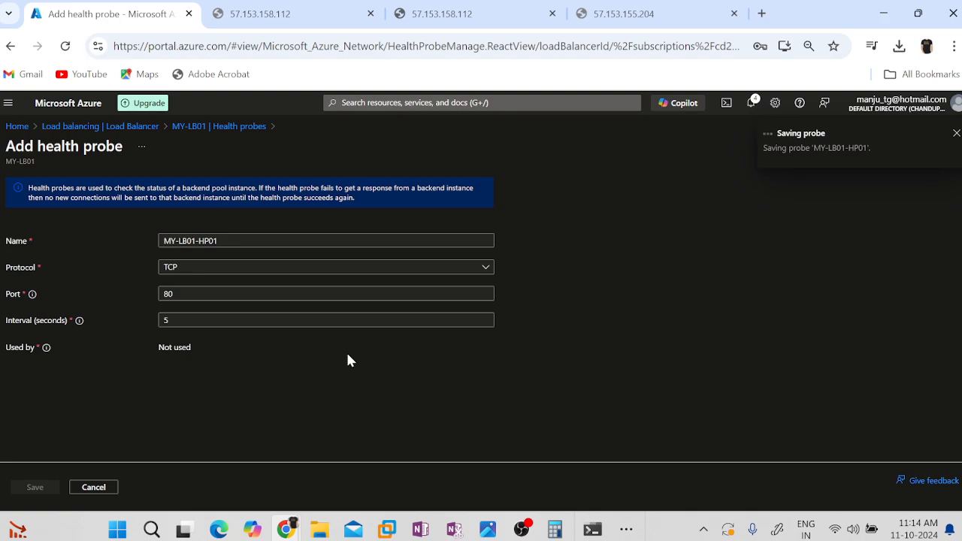
left_click(335, 294)
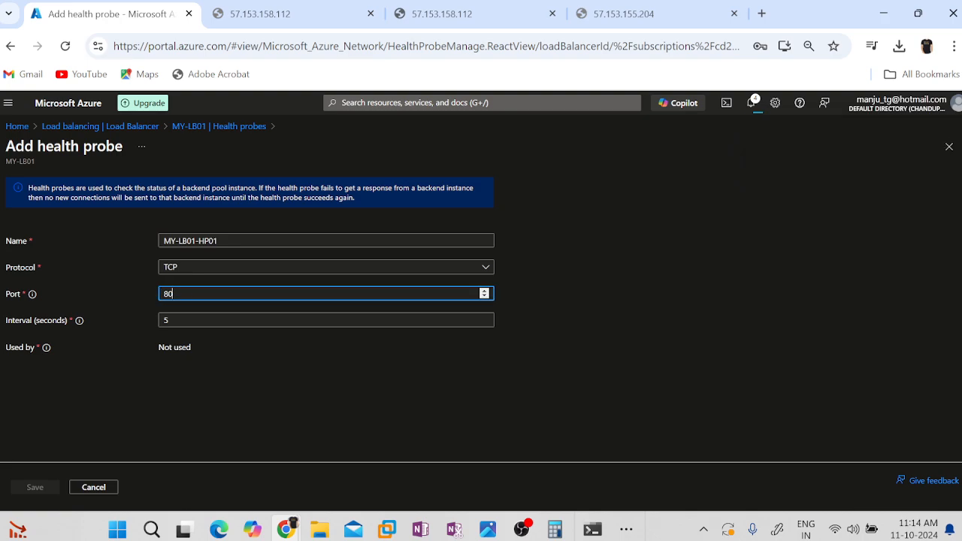
Start a second health probe for MY-LB01 and name it MY-LB01-HP02.
left_click(404, 192)
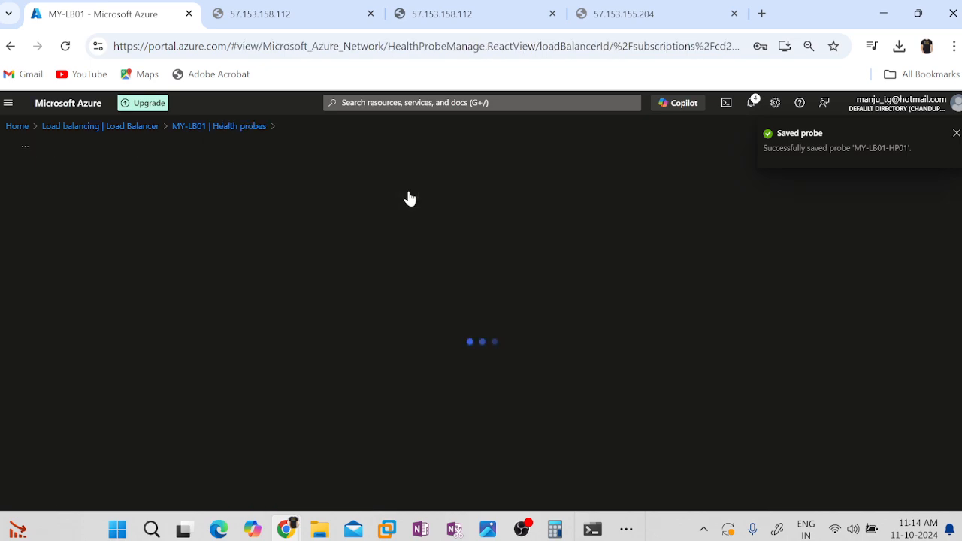
left_click(193, 239)
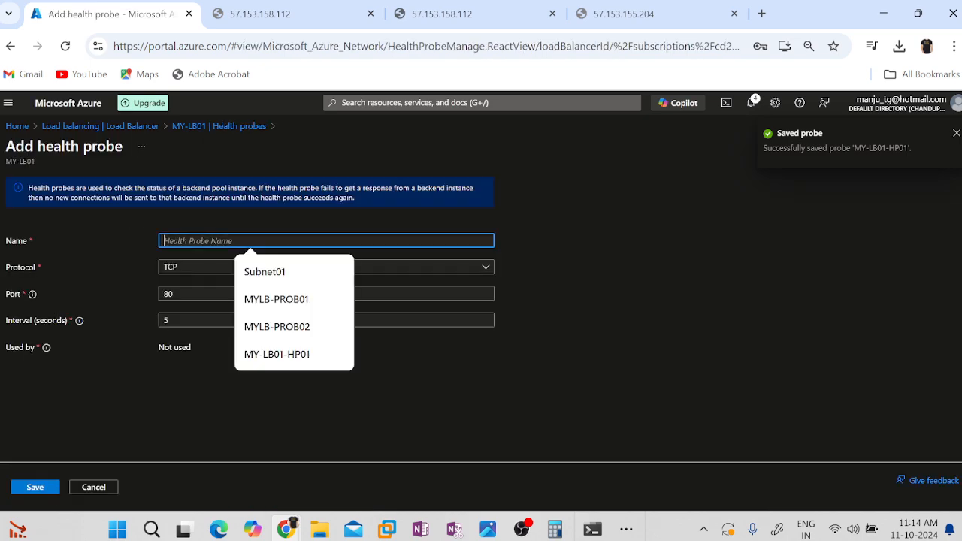
key("Down")
key("Down")
key("Down")
key("Down")
key("Return")
key("BackSpace")
type("2")
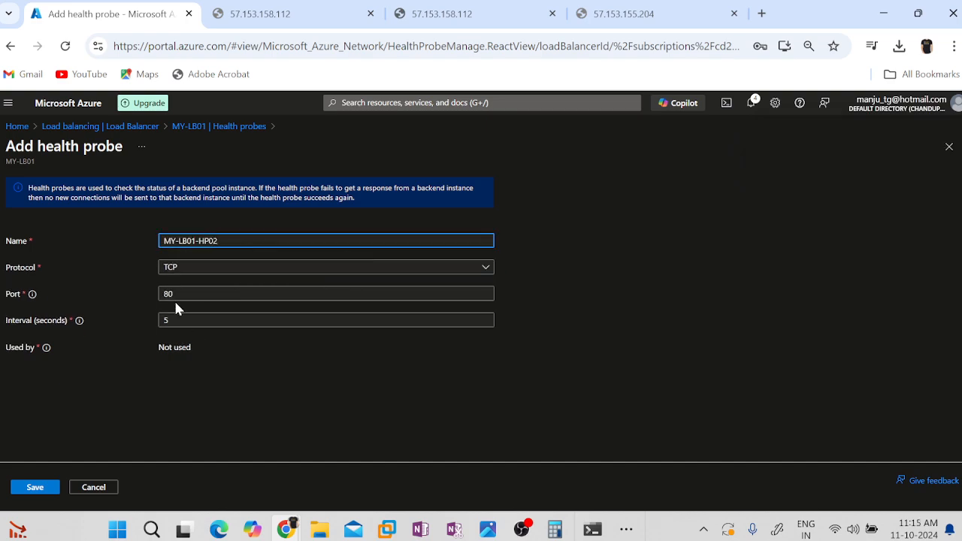
Set the port of probe MY-LB01-HP02 to 443 and save the probe.
left_click(484, 297)
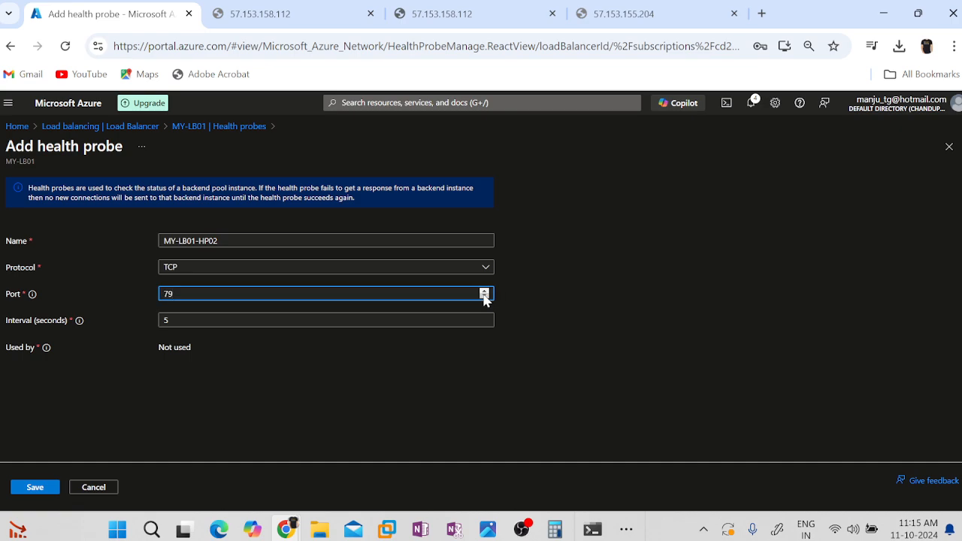
key("BackSpace")
key("BackSpace")
type("443")
left_click(578, 401)
left_click(25, 488)
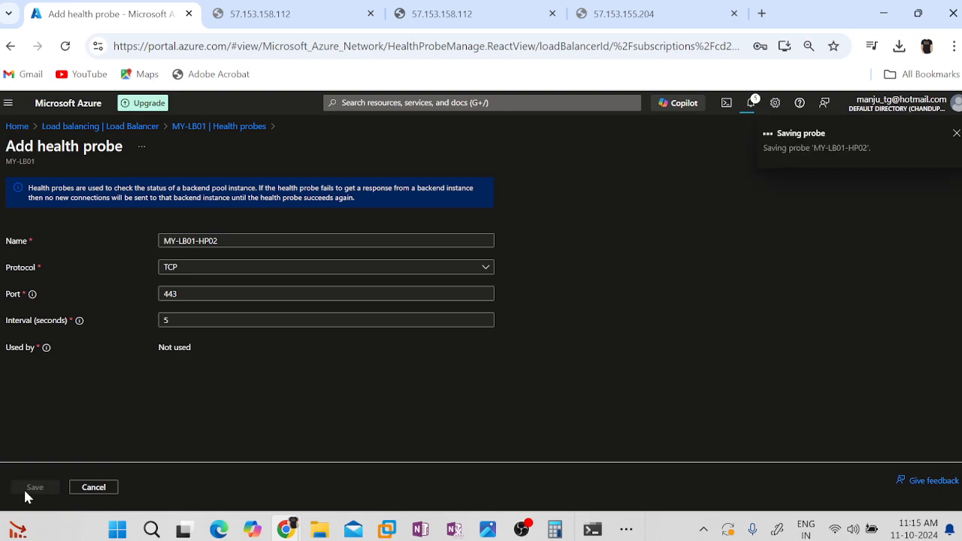
left_click(626, 13)
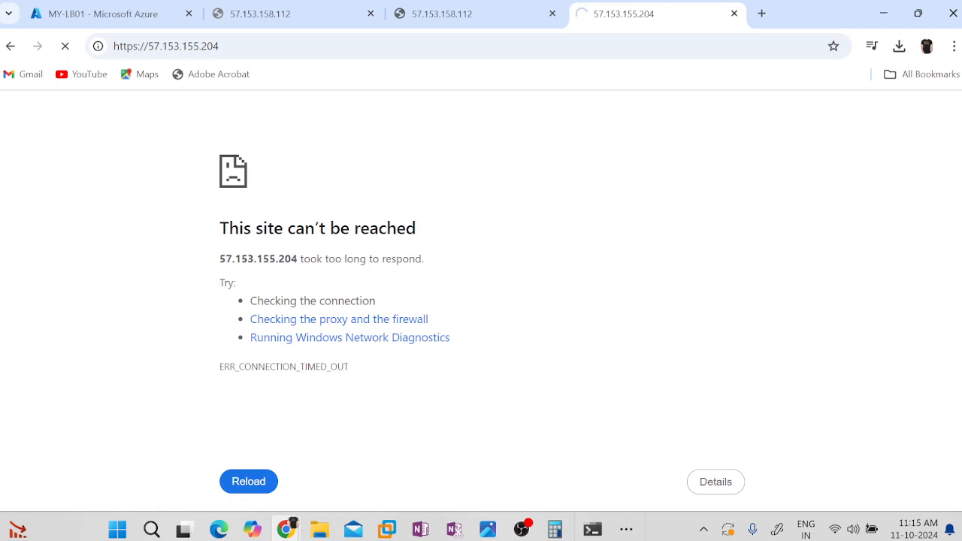
left_click(87, 14)
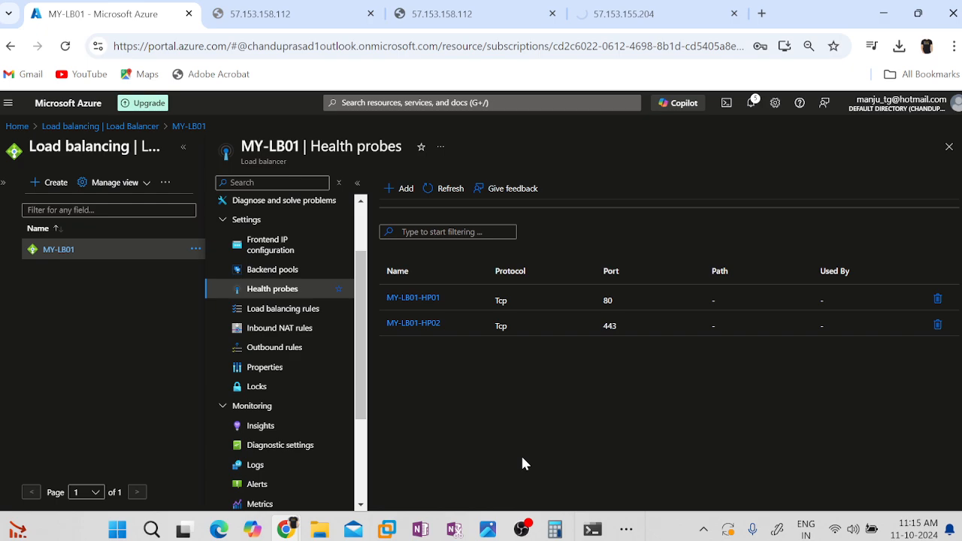
left_click(283, 316)
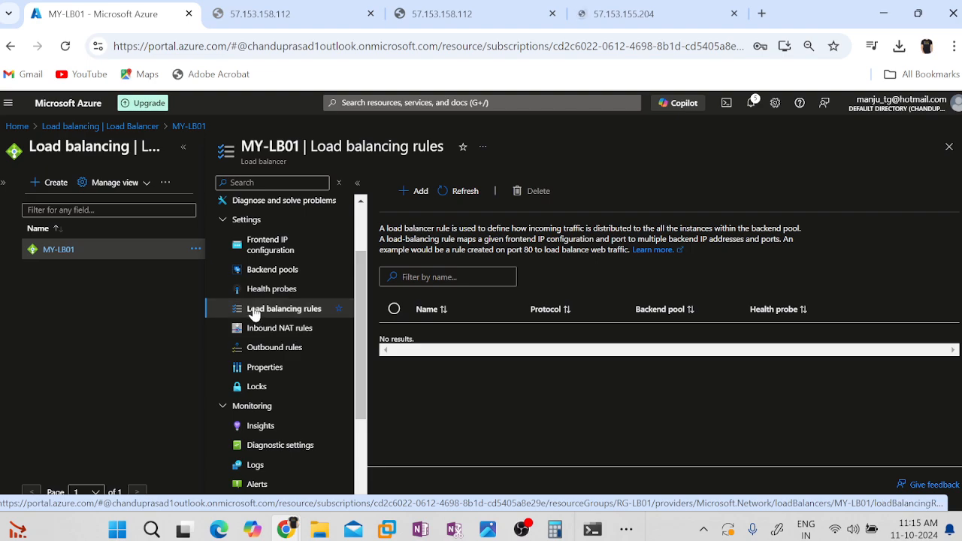
Start a new load balancing rule for MY-LB01 and name it MY-LB01-LBR01.
left_click(420, 192)
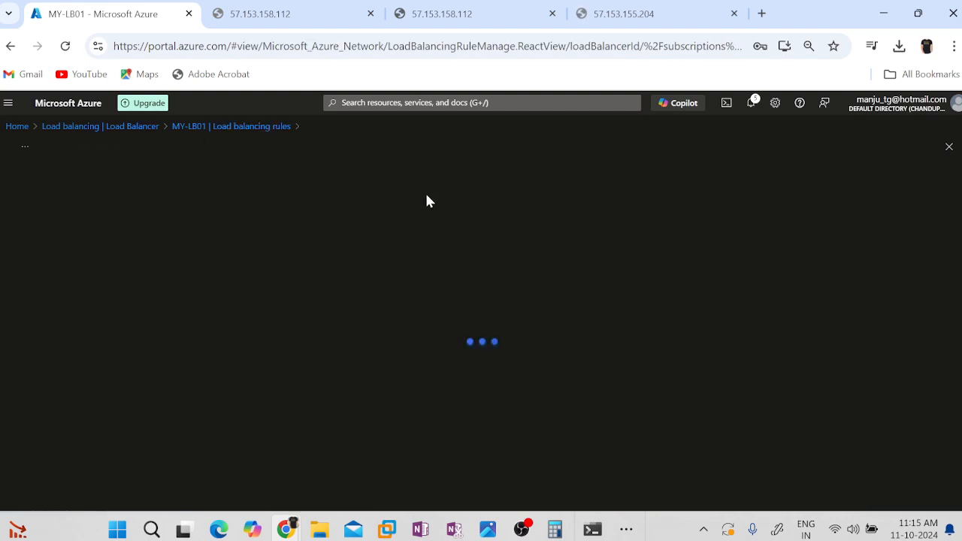
left_click(201, 234)
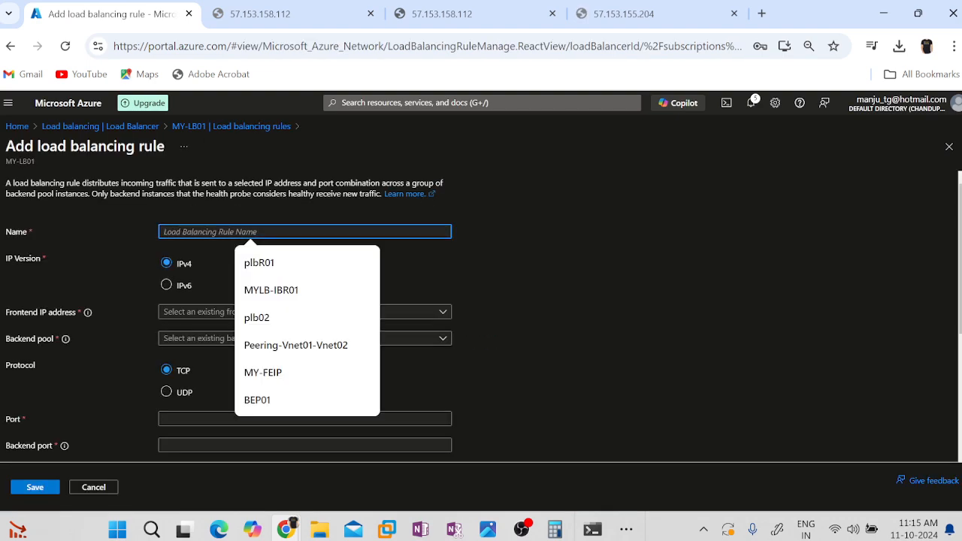
type("MY-LB01-FIP01")
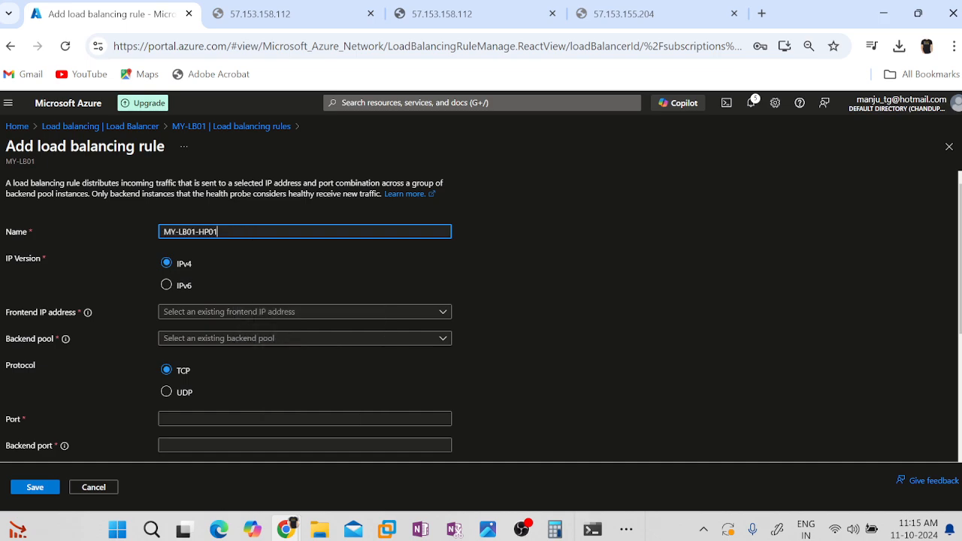
key("BackSpace")
key("BackSpace")
key("BackSpace")
key("BackSpace")
key("BackSpace")
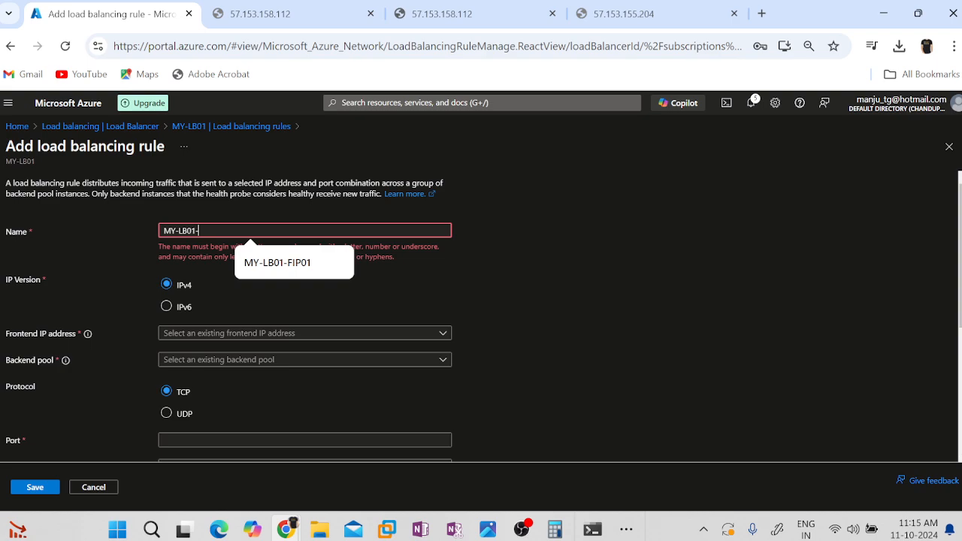
type("LBr01")
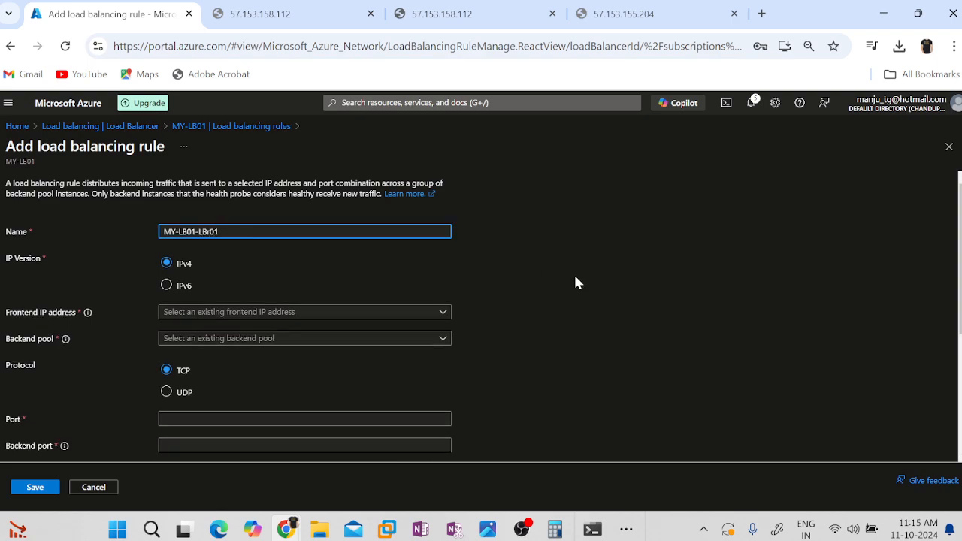
key("BackSpace")
key("BackSpace")
type("R01")
key("ctrl+a")
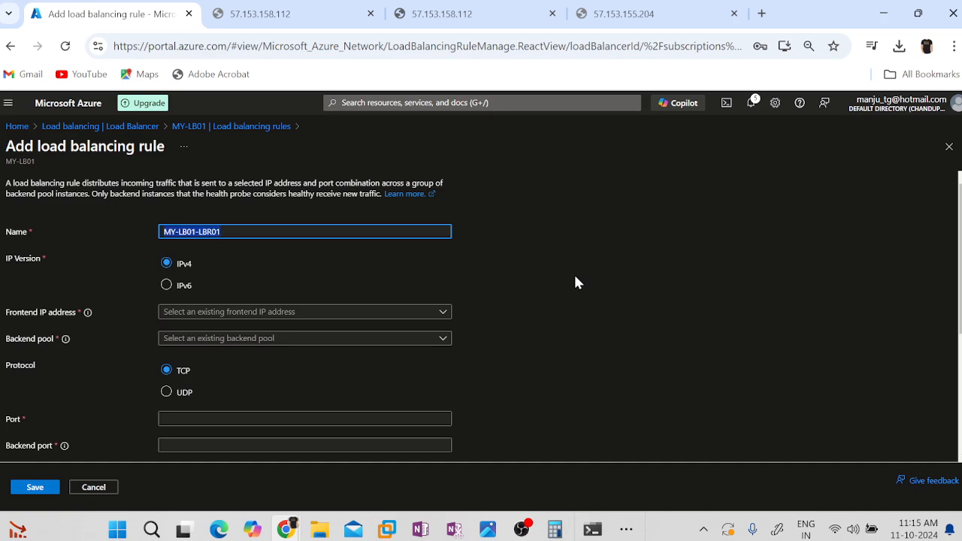
Assign frontend IP address MY-LB01-FIP01 (57.153.155.204) and backend pool MY-L01-BEP01 to the new rule.
left_click(315, 312)
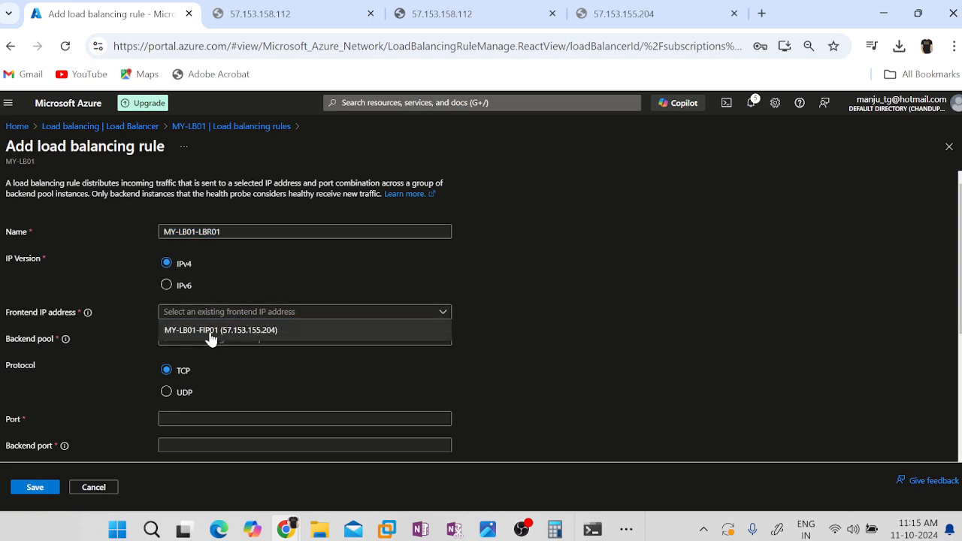
left_click(211, 338)
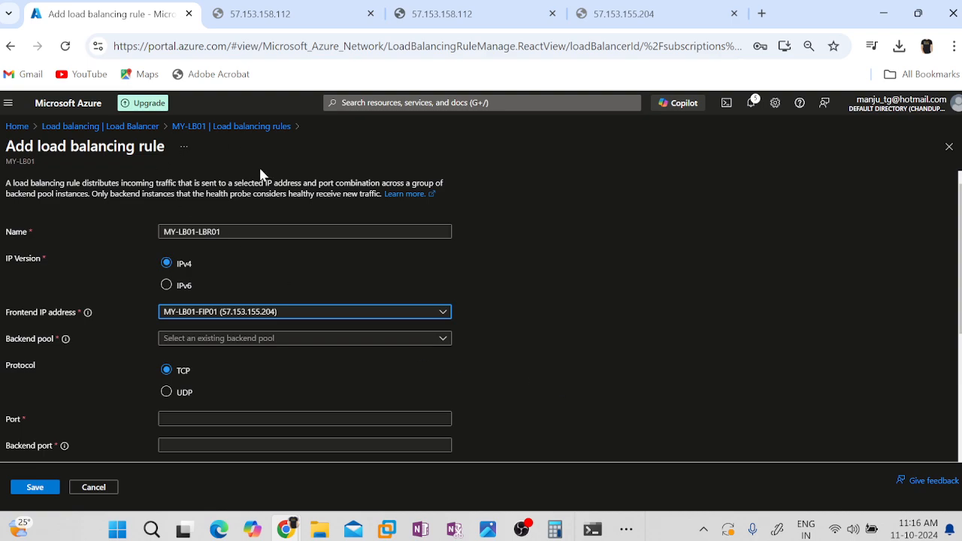
left_click(263, 342)
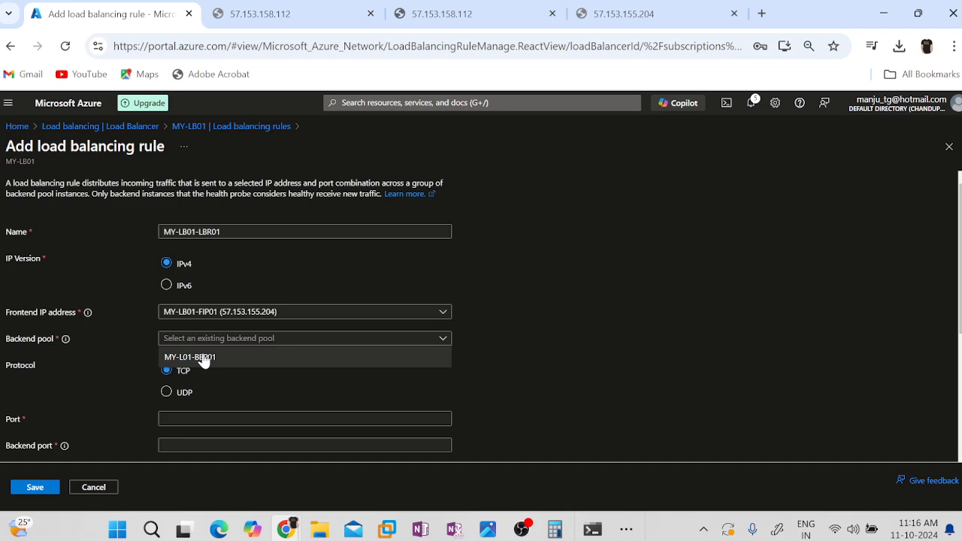
left_click(201, 358)
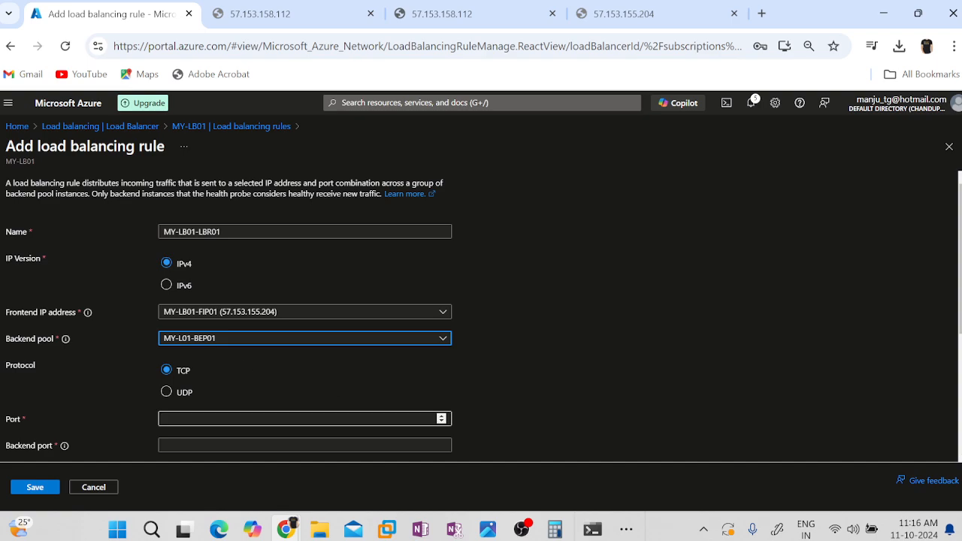
Set both the port and the backend port of the TCP rule to 80.
scroll(535, 364, "down", 2)
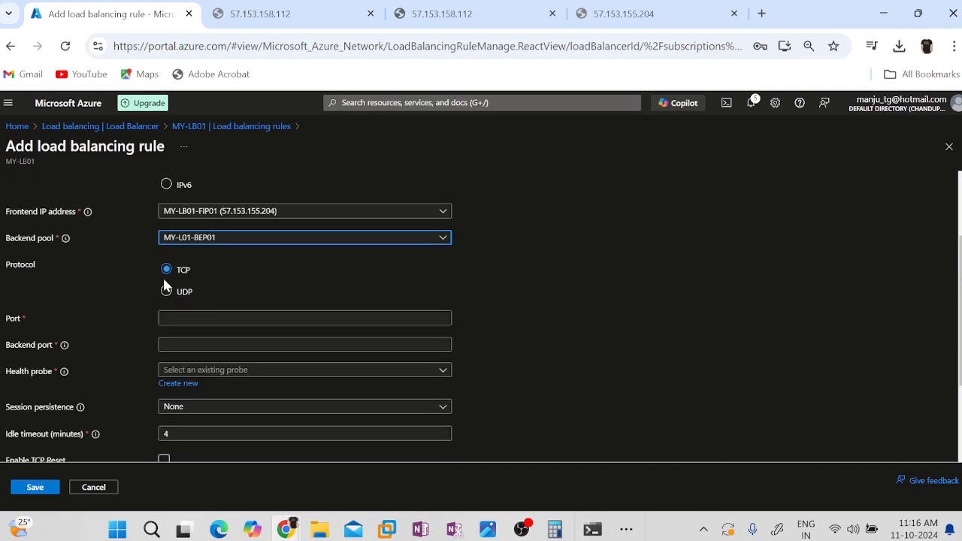
left_click(303, 318)
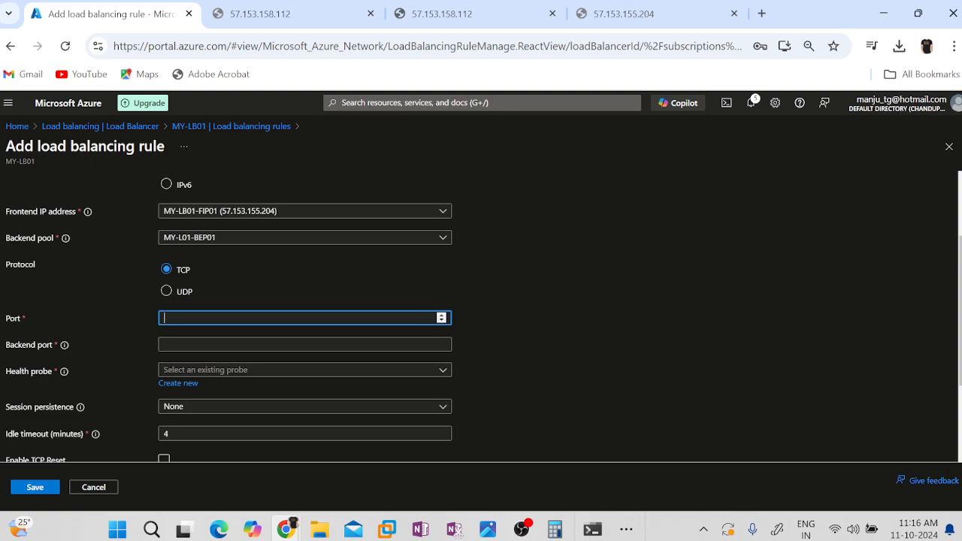
type("80")
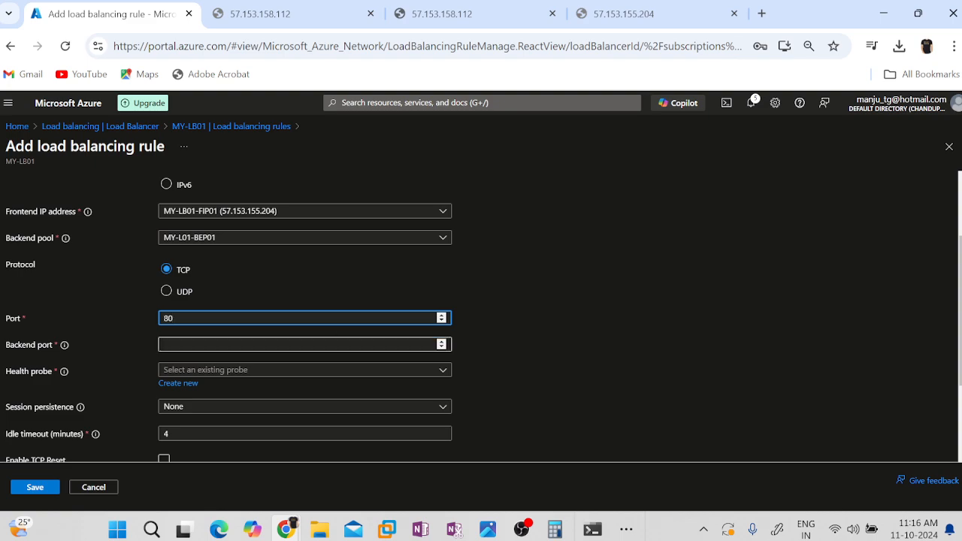
left_click(413, 344)
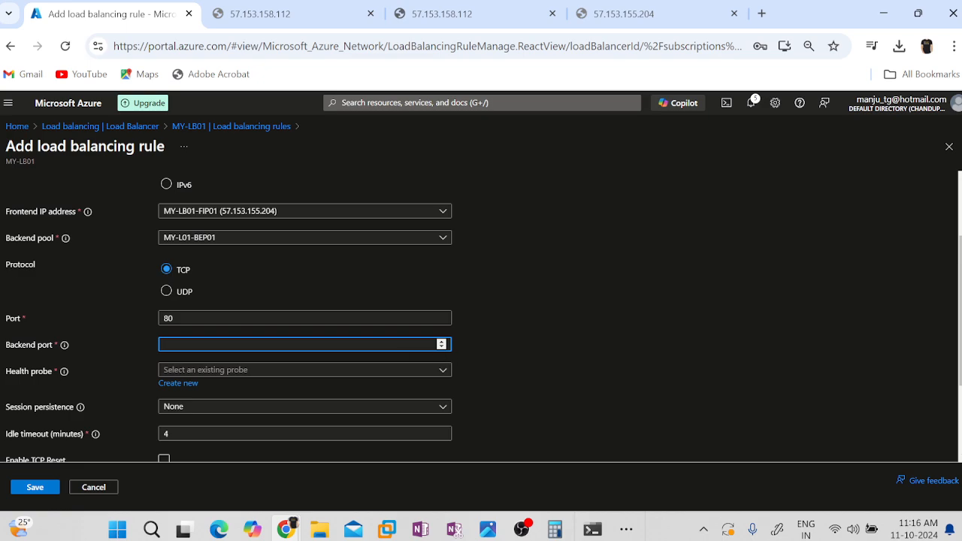
type("80")
Assign health probe MY-LB01-HP01 (TCP:80) to rule MY-LB01-LBR01 and save the rule.
left_click(267, 370)
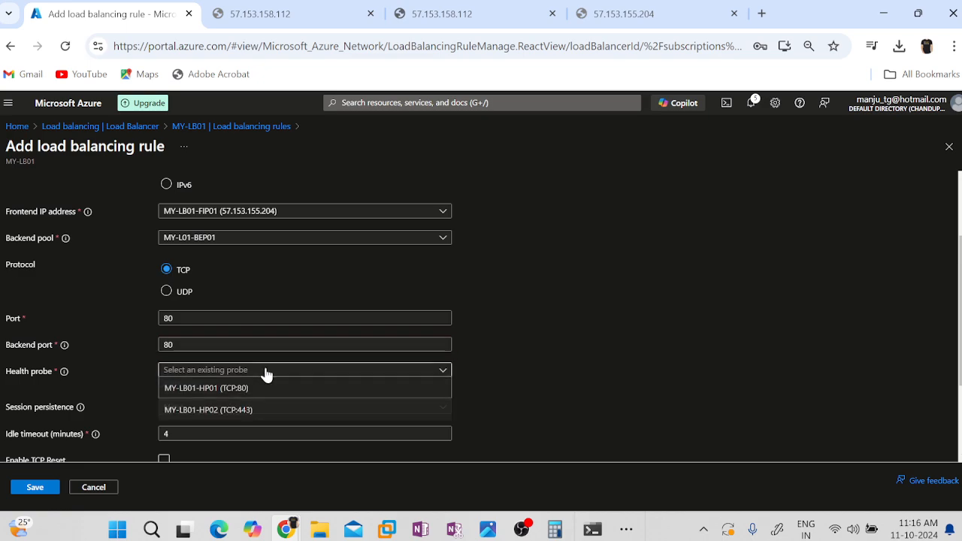
left_click(227, 391)
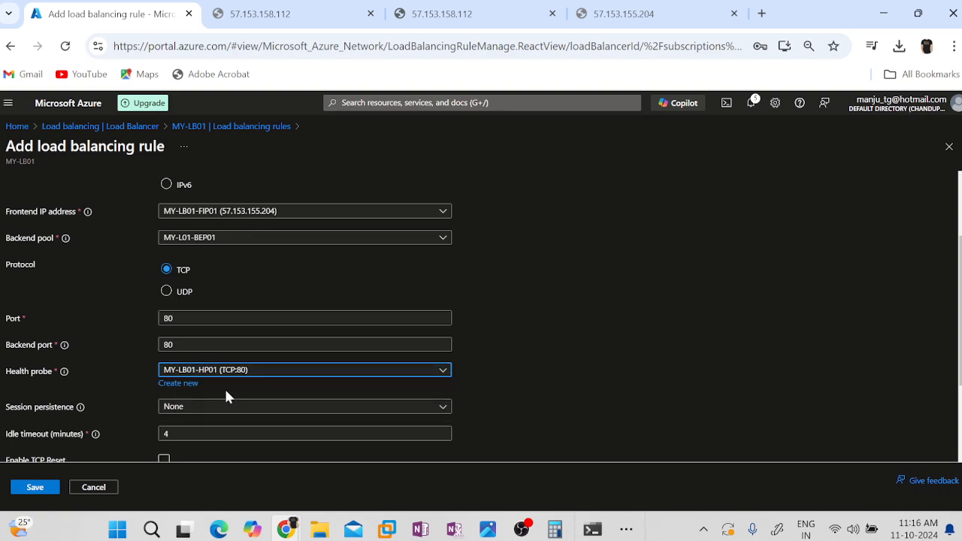
scroll(529, 412, "down", 1)
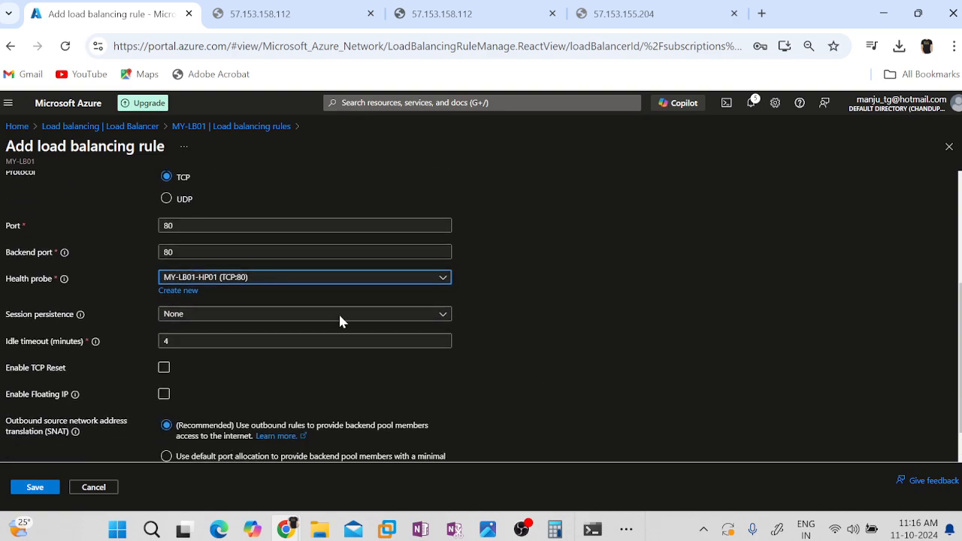
scroll(631, 358, "down", 1)
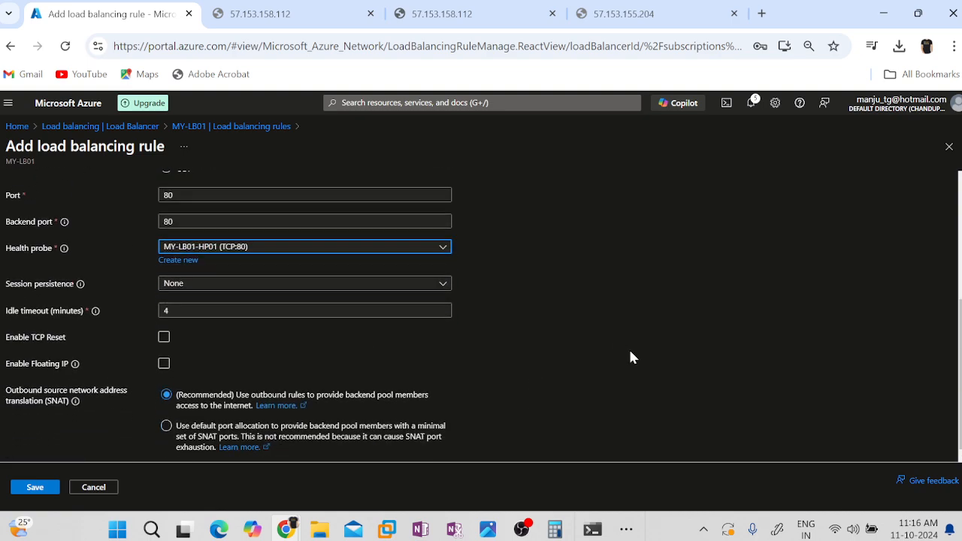
left_click(25, 490)
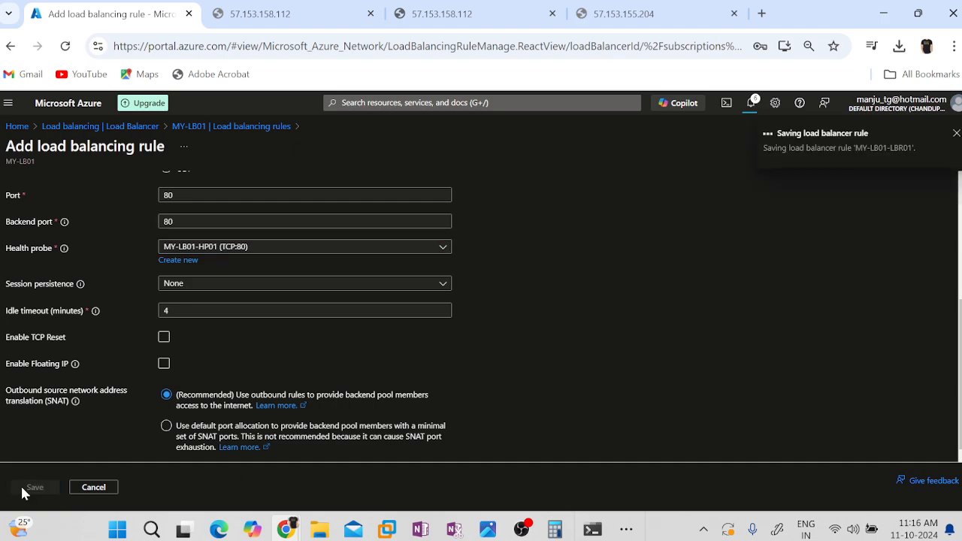
left_click(612, 9)
left_click(218, 47)
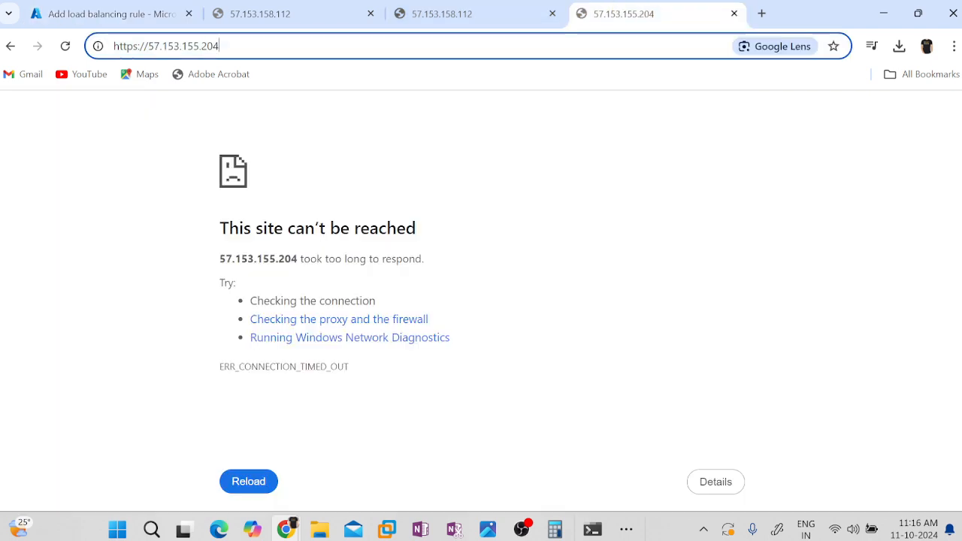
key("Return")
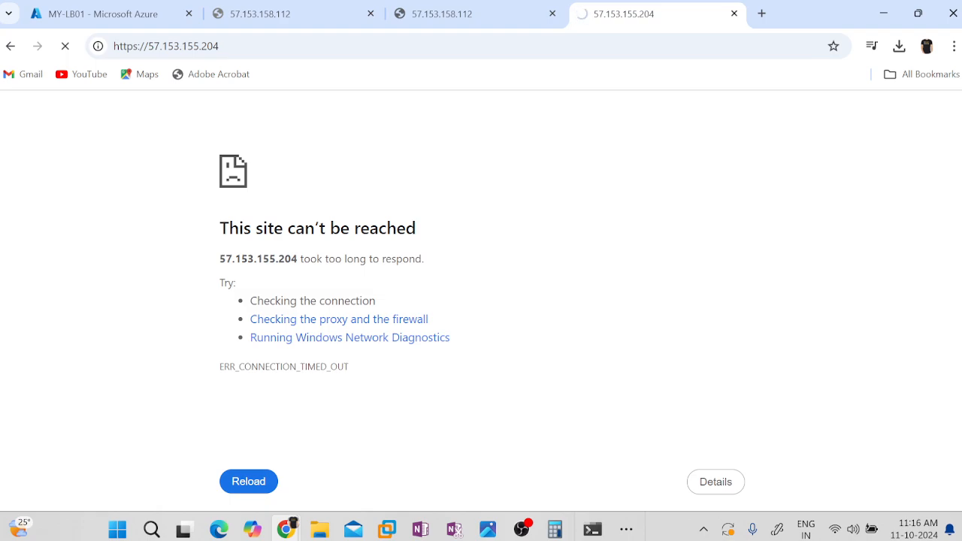
left_click(323, 46)
key("ctrl+c")
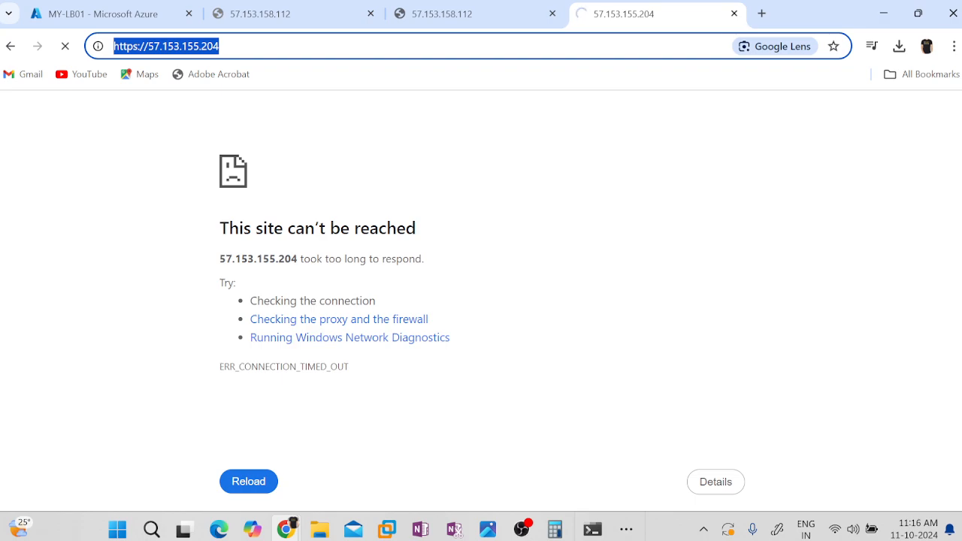
left_click(761, 14)
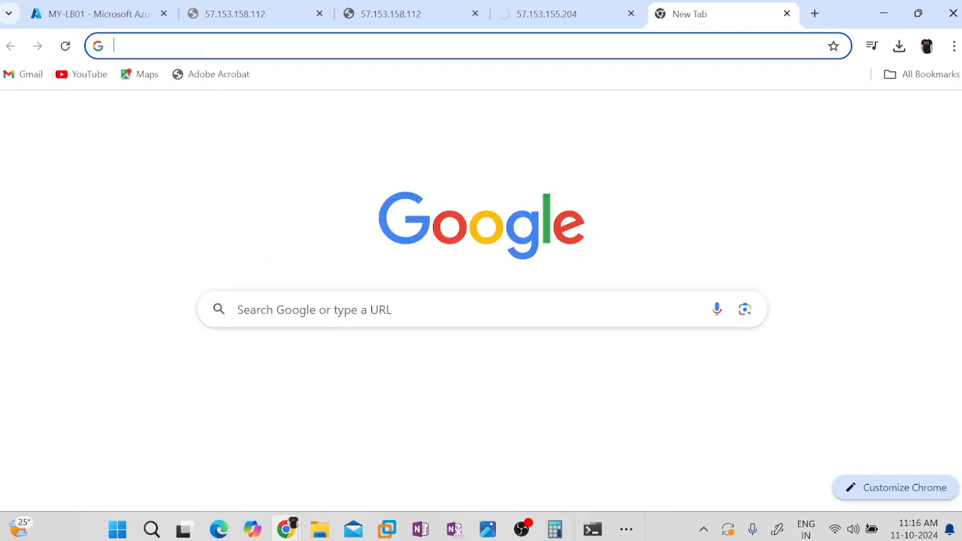
key("ctrl+v")
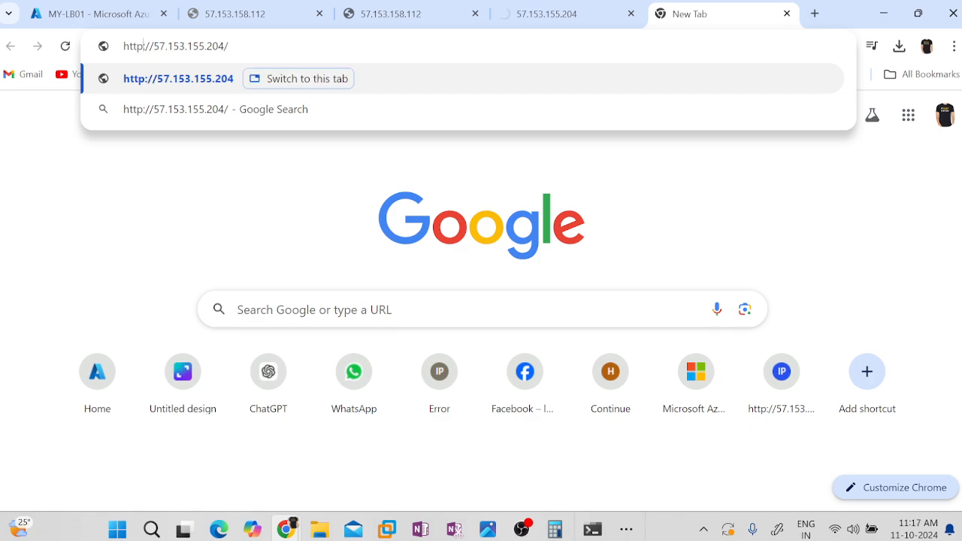
key("Return")
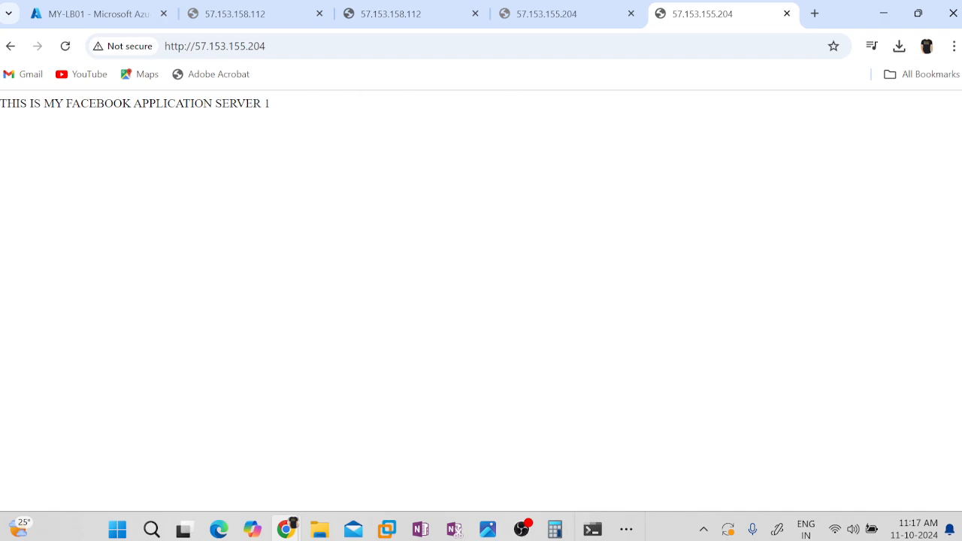
double_click(239, 104)
left_click(319, 178)
left_click_drag(147, 103, 275, 112)
double_click(266, 103)
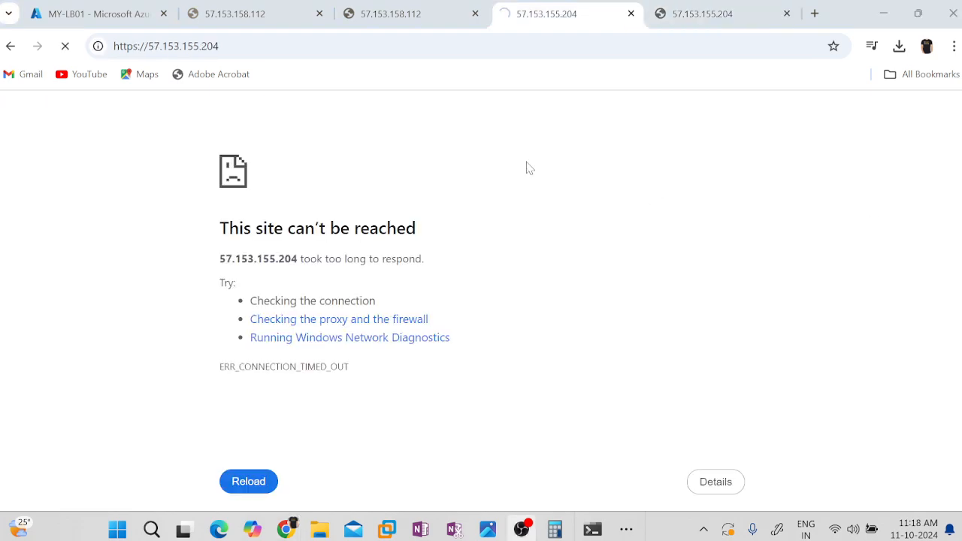
Check the port 443 rule MY-LB01-LBR02 in MY-LB01's load balancing rules and review the portal notifications.
left_click(98, 14)
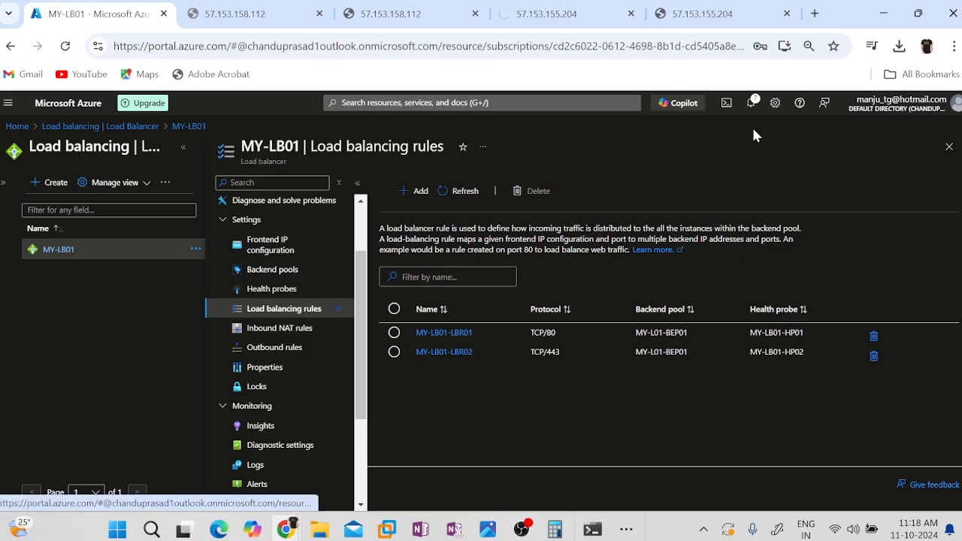
left_click(557, 352)
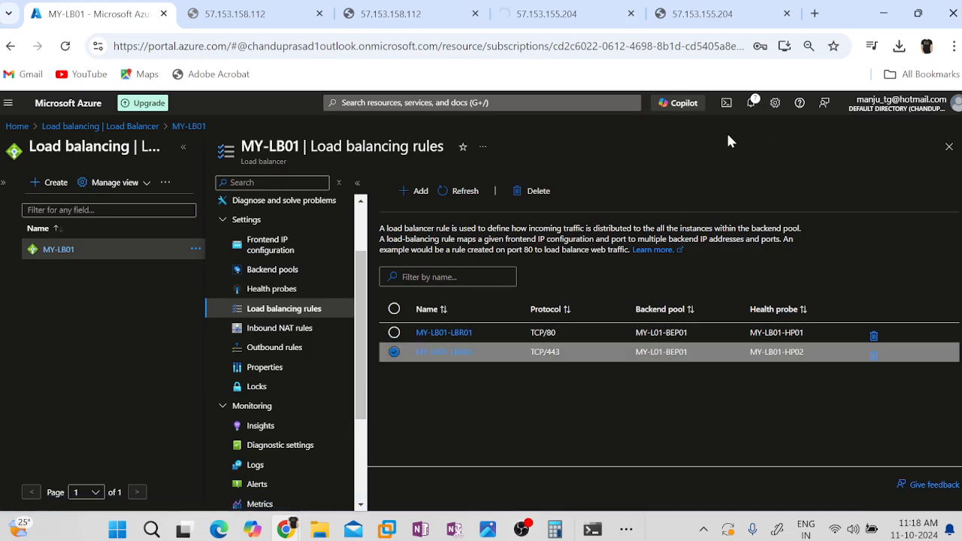
left_click(750, 103)
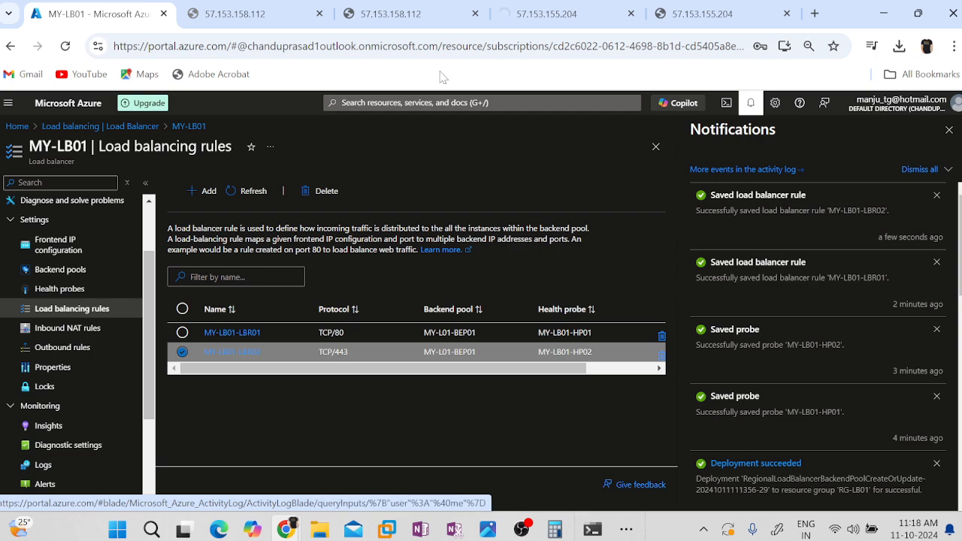
left_click(542, 13)
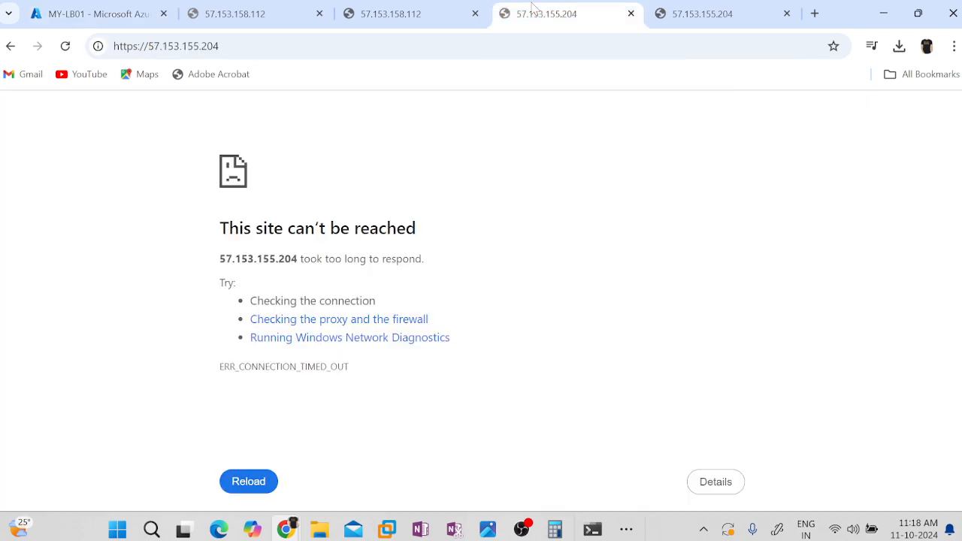
left_click(451, 46)
key("Return")
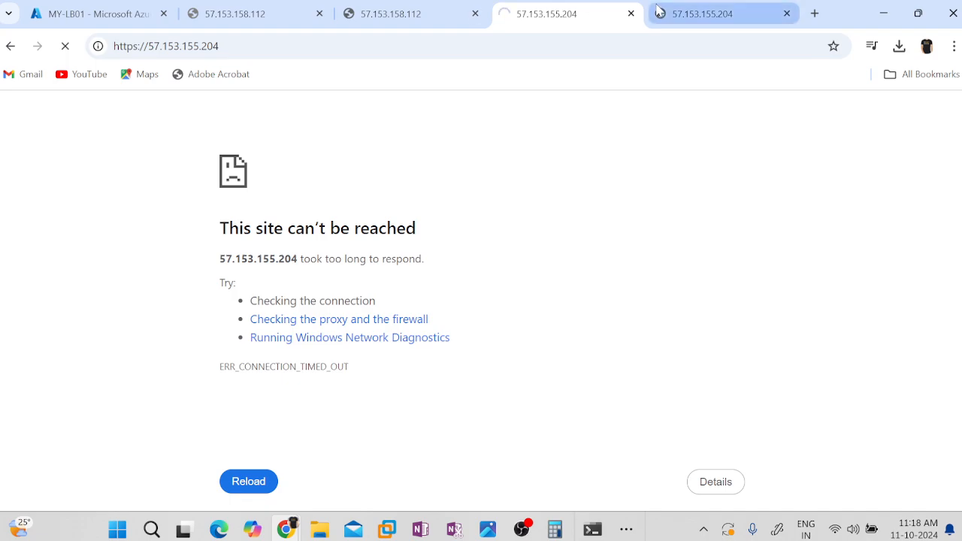
left_click(698, 21)
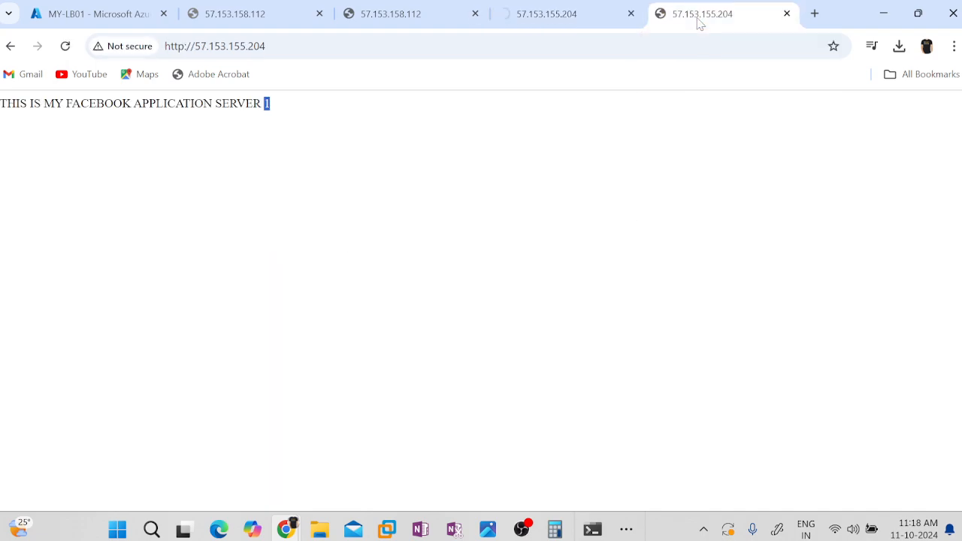
left_click(579, 27)
left_click(413, 28)
left_click(475, 13)
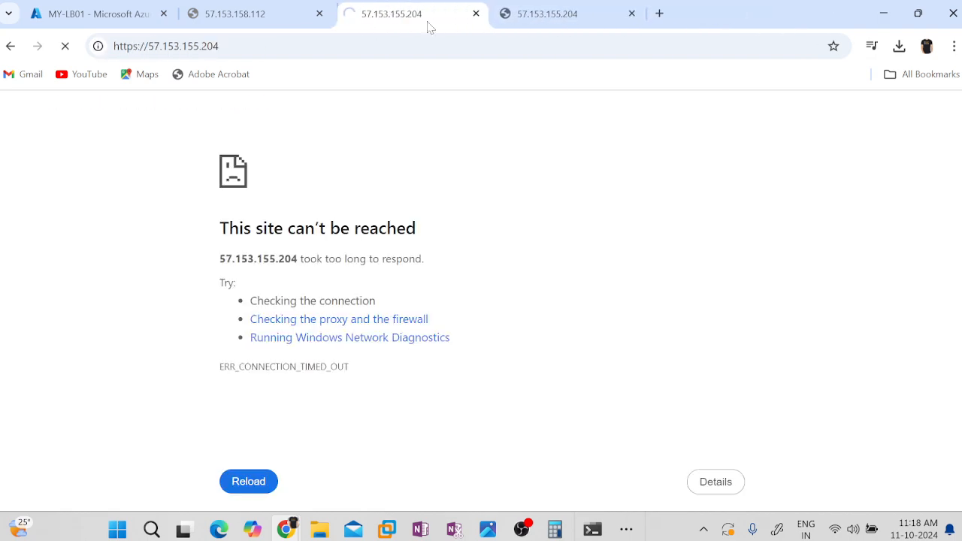
left_click(319, 13)
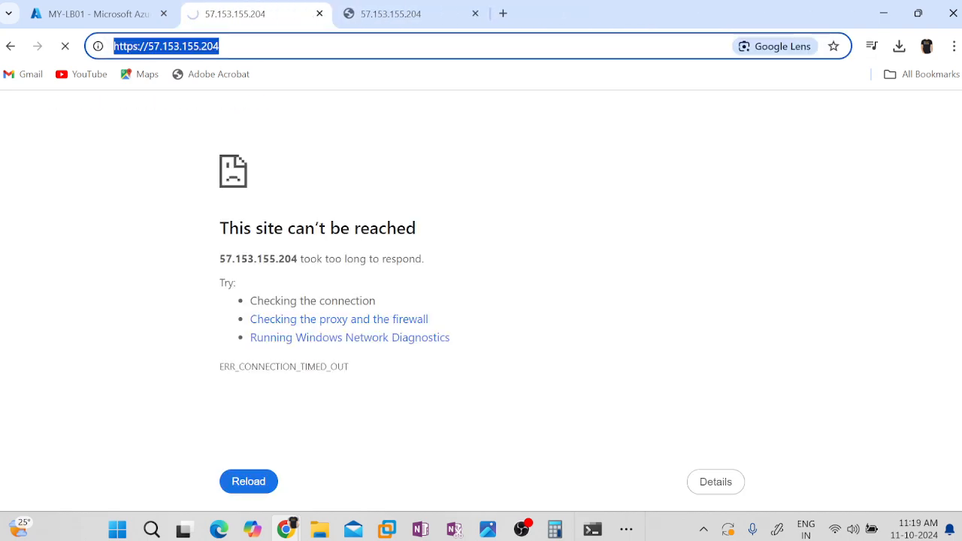
left_click(319, 14)
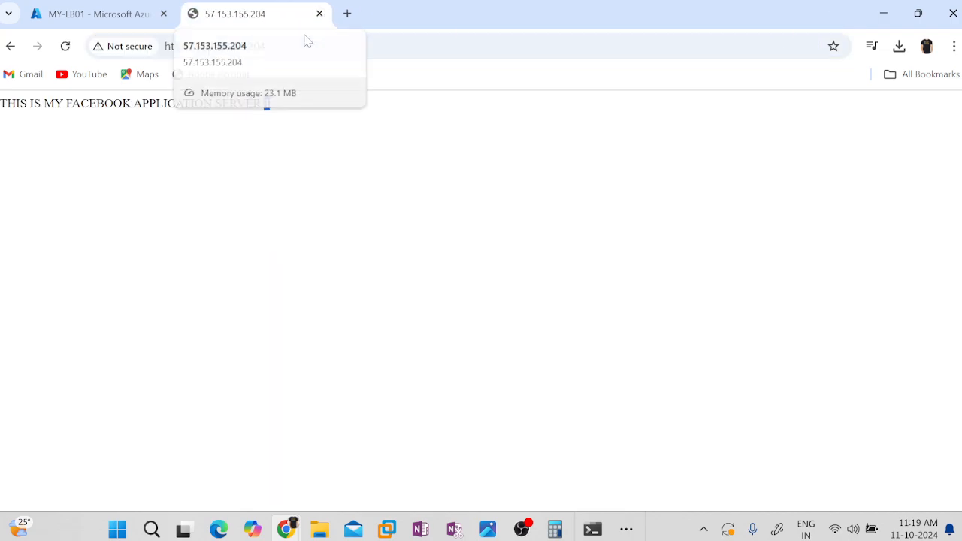
left_click(305, 44)
key("ctrl+c")
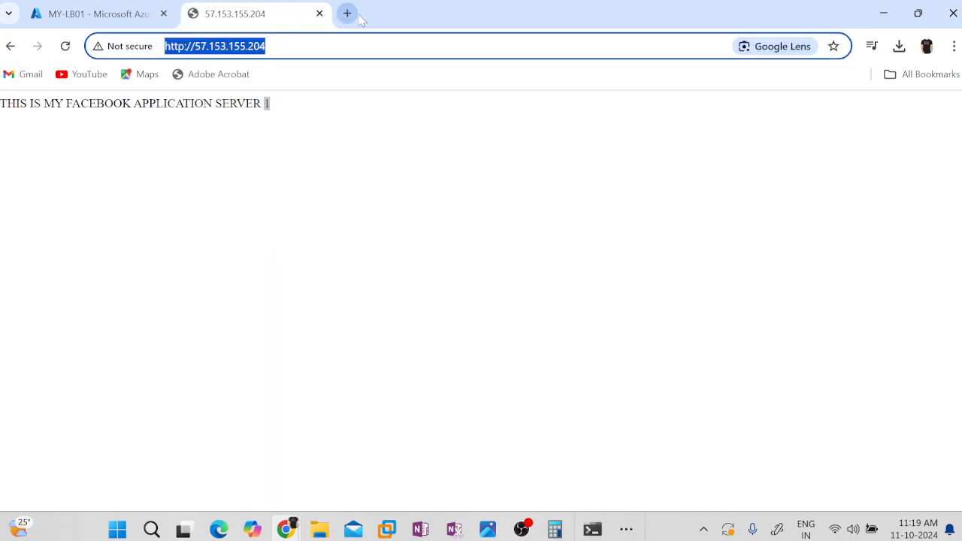
left_click(320, 13)
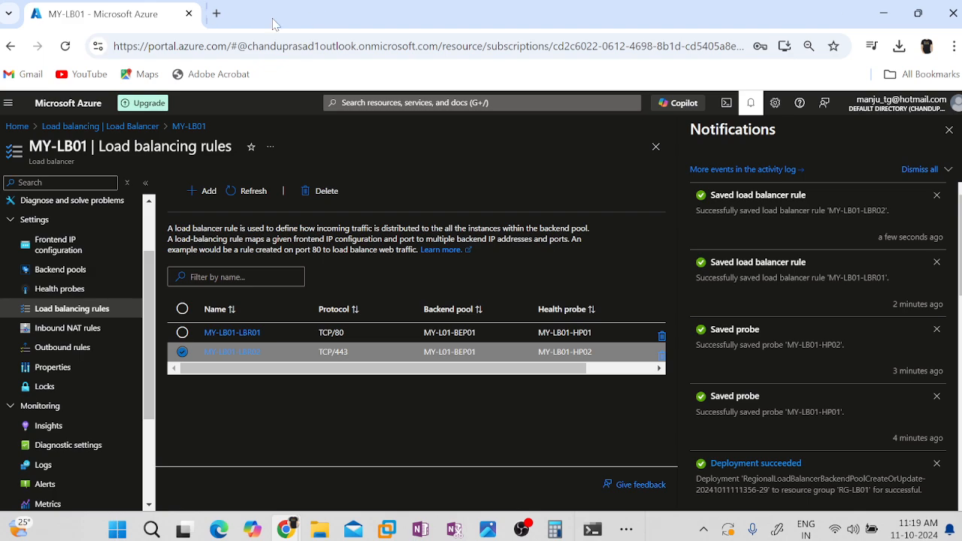
left_click(216, 13)
key("ctrl+v")
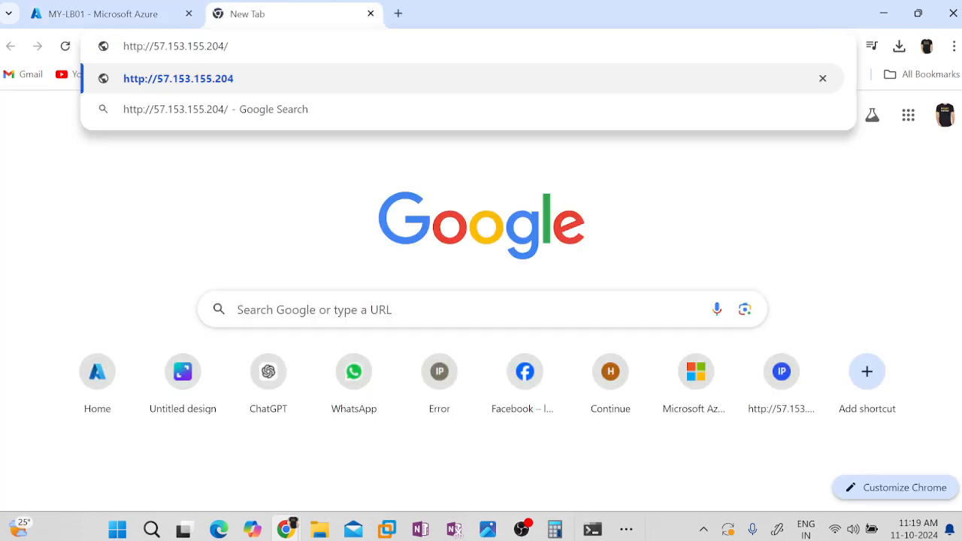
key("Return")
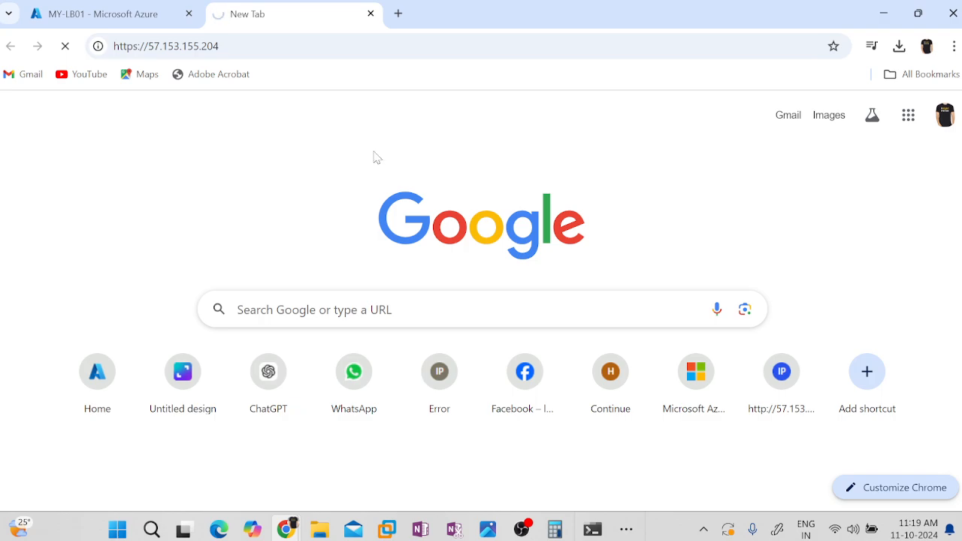
left_click(165, 45)
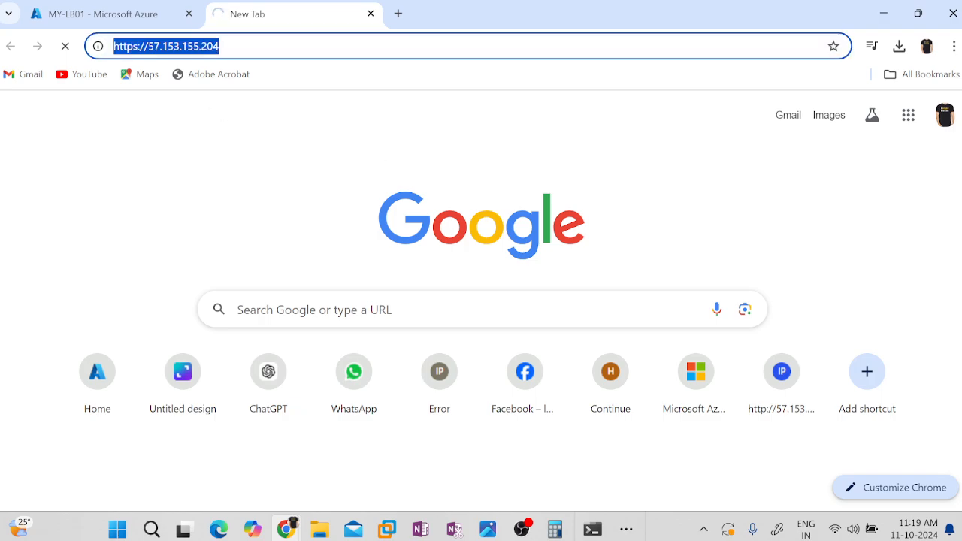
key("ctrl+v")
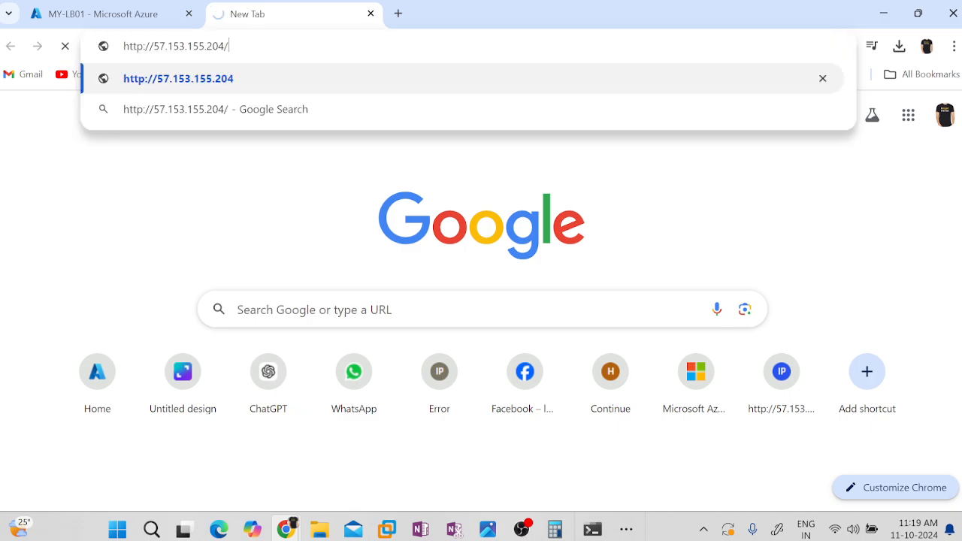
key("Return")
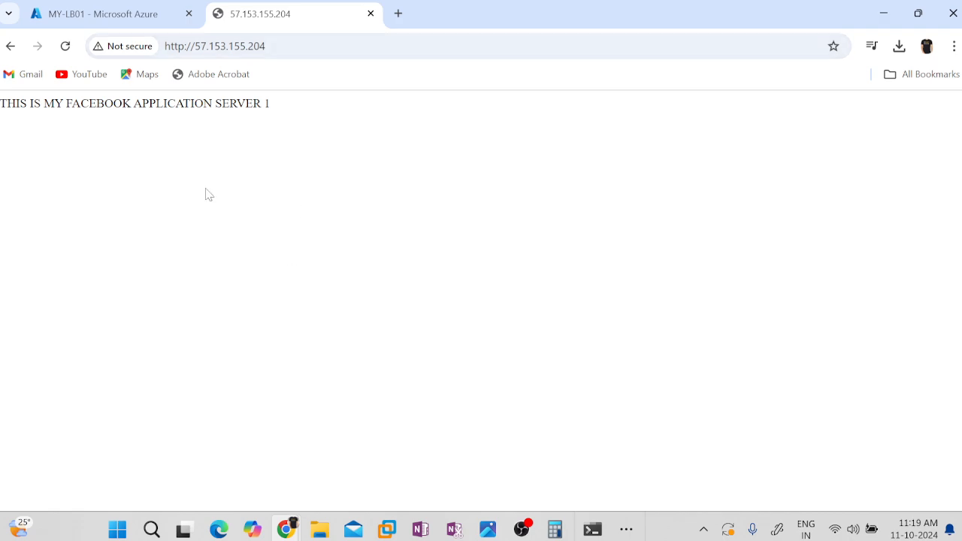
double_click(36, 104)
left_click(38, 103)
Stop virtual machine VM01 in the Azure portal and dismiss the ended Remote Desktop session message.
left_click(69, 14)
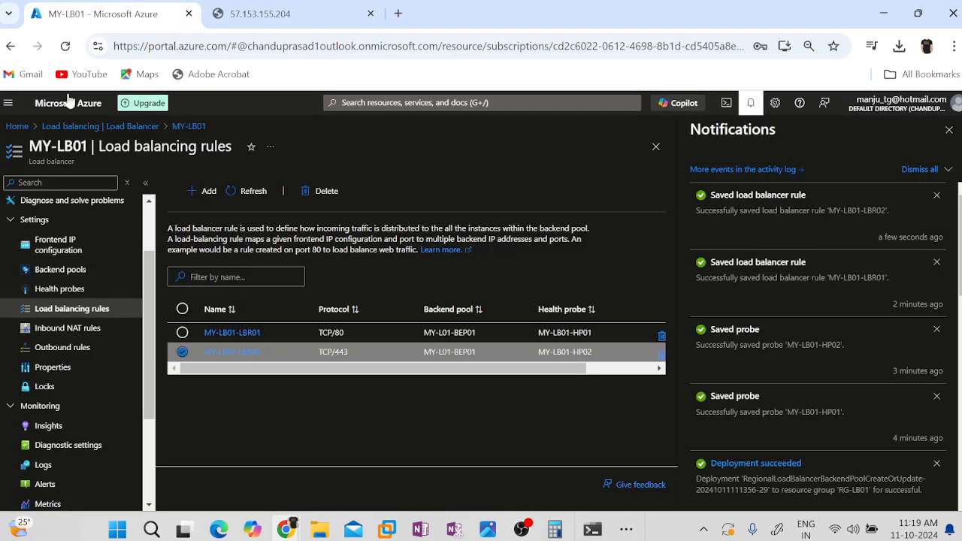
left_click(15, 127)
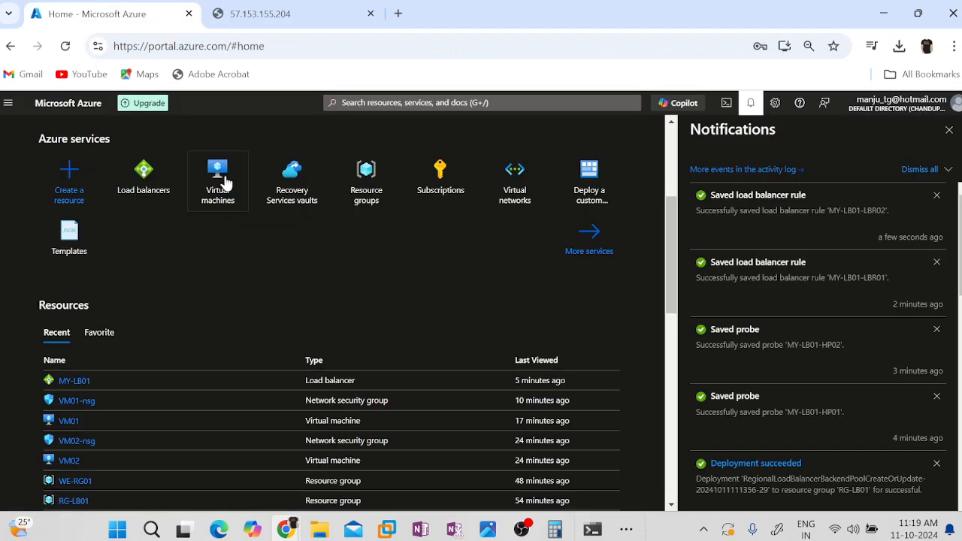
left_click(223, 182)
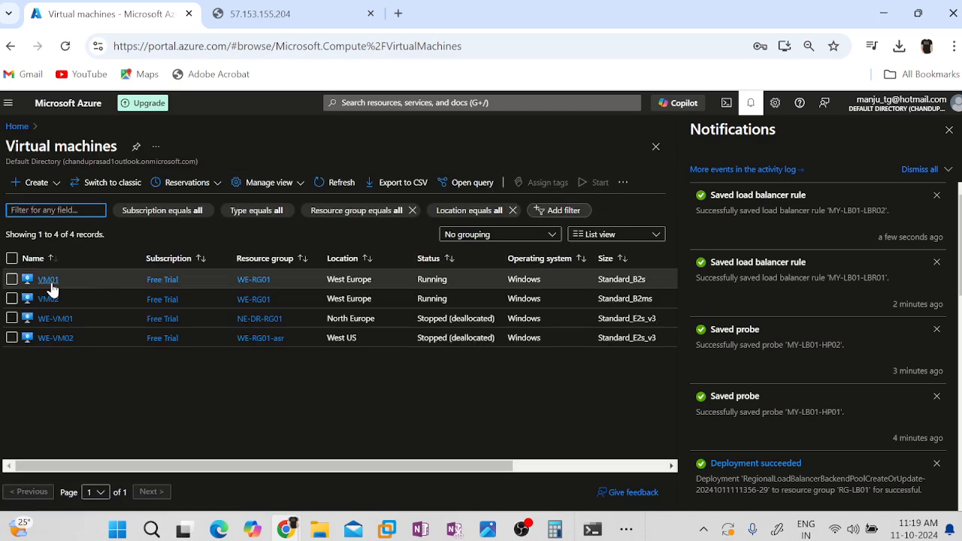
left_click(48, 279)
left_click(754, 113)
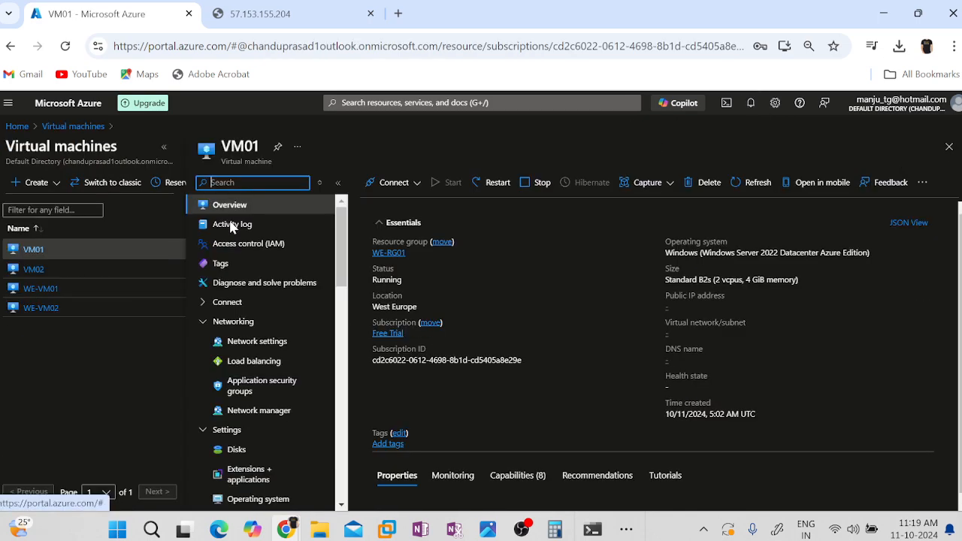
left_click(541, 194)
left_click(387, 293)
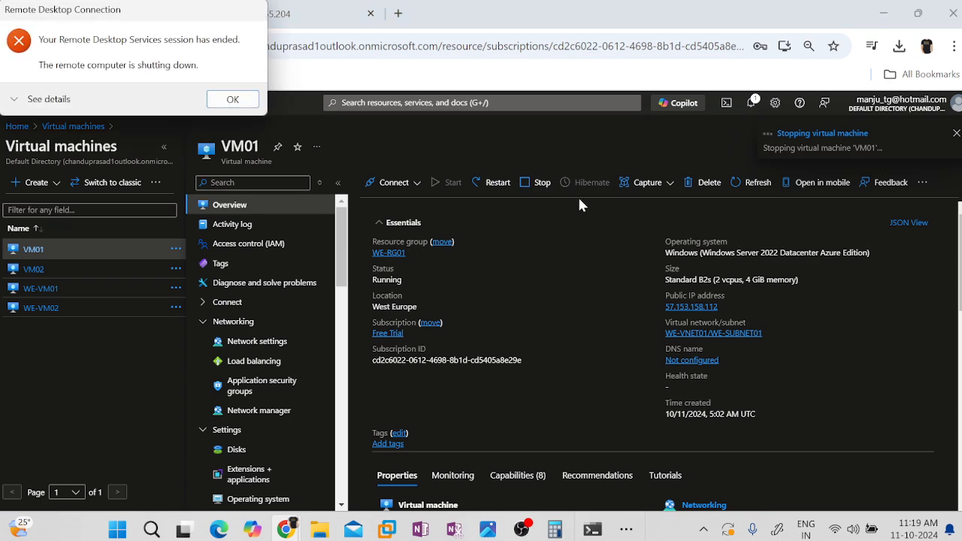
left_click(212, 101)
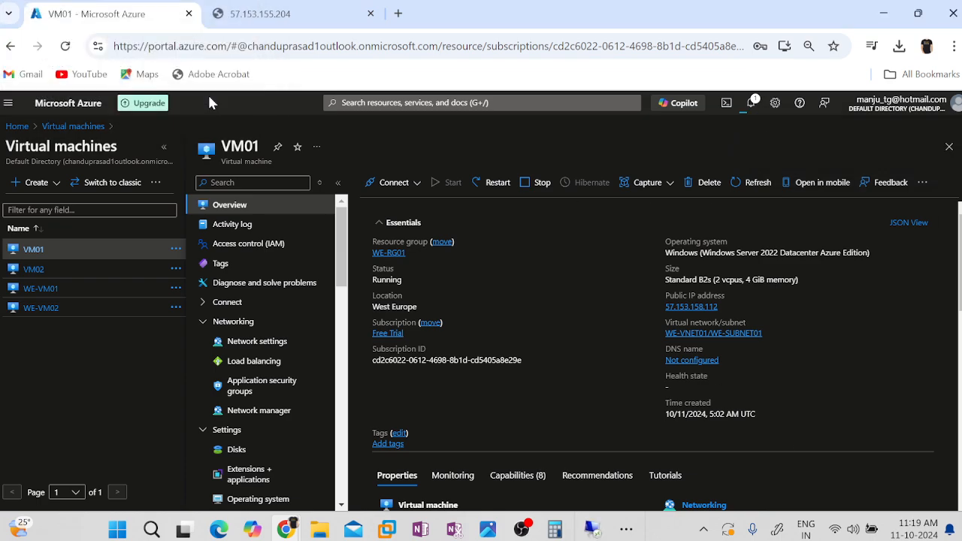
Refresh the virtual machines list to check the status of VM01.
left_click(84, 127)
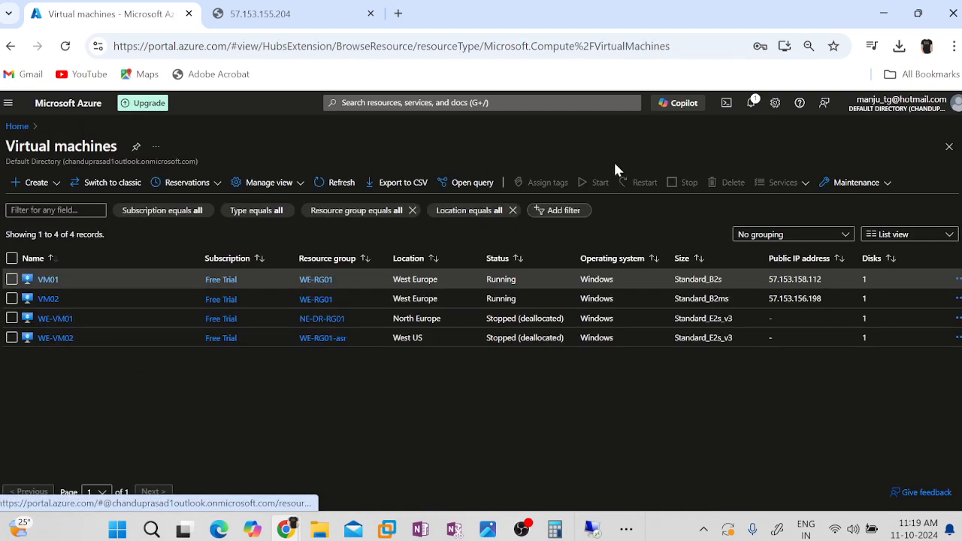
left_click(332, 183)
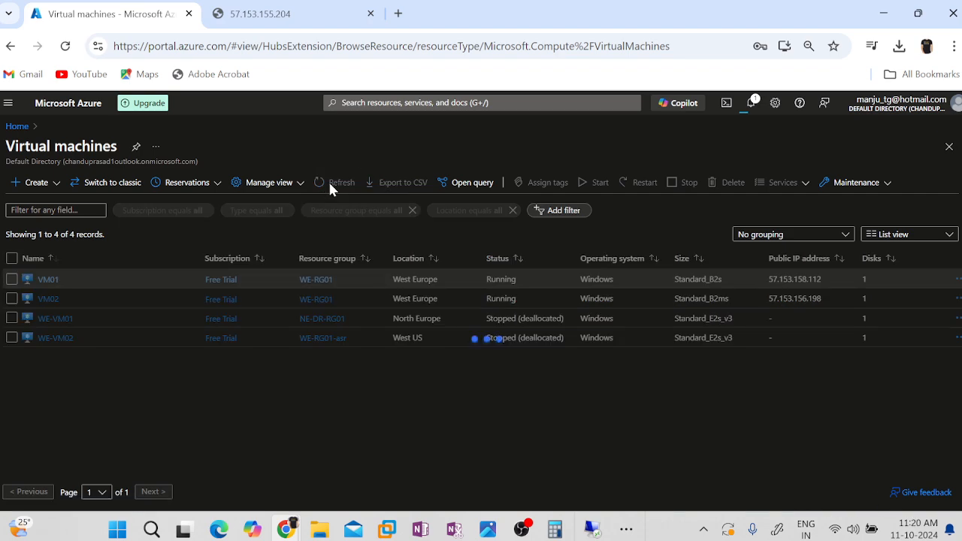
left_click(337, 188)
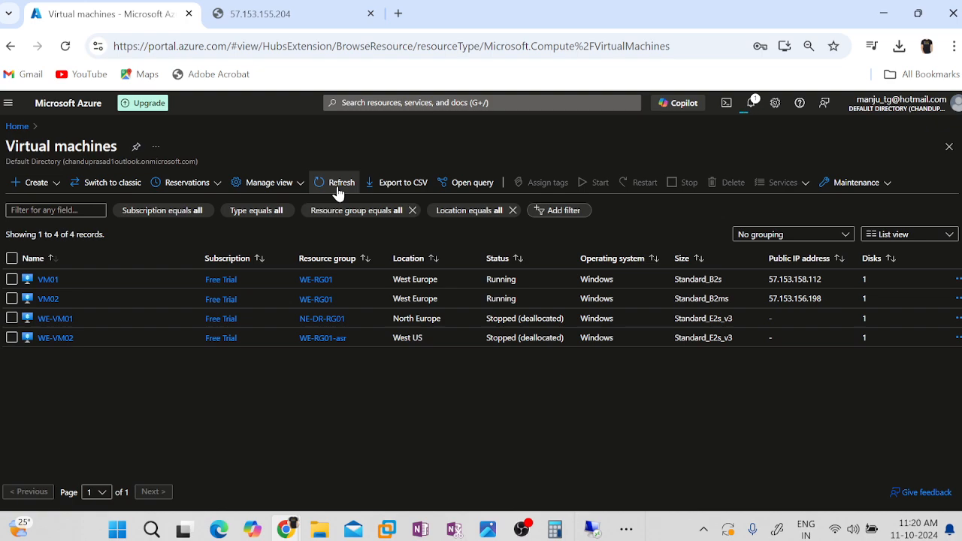
left_click(268, 12)
left_click(259, 45)
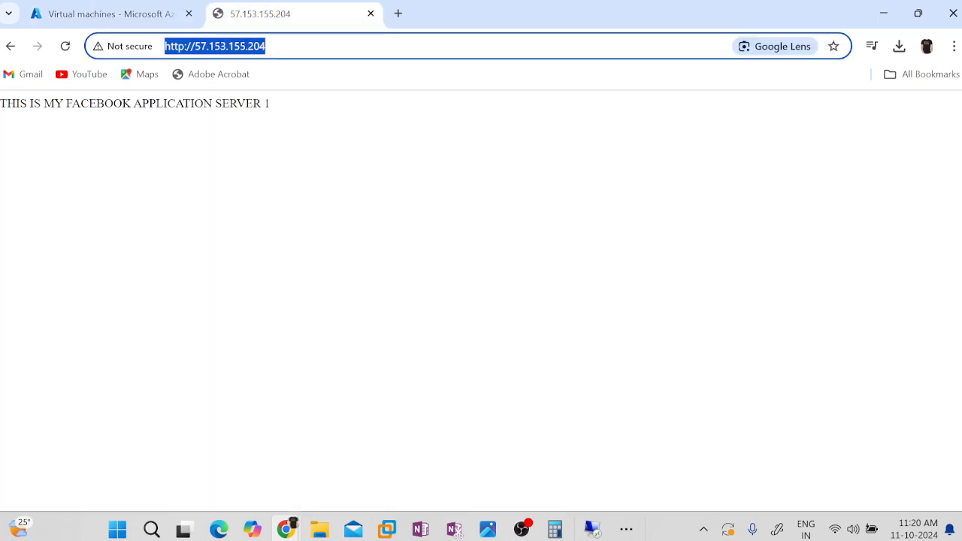
key("Return")
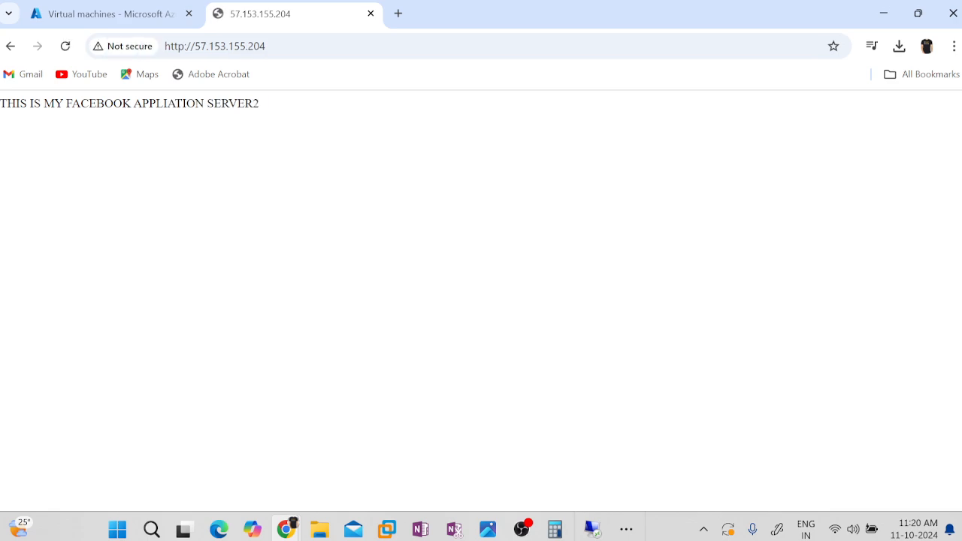
left_click_drag(266, 114, 206, 118)
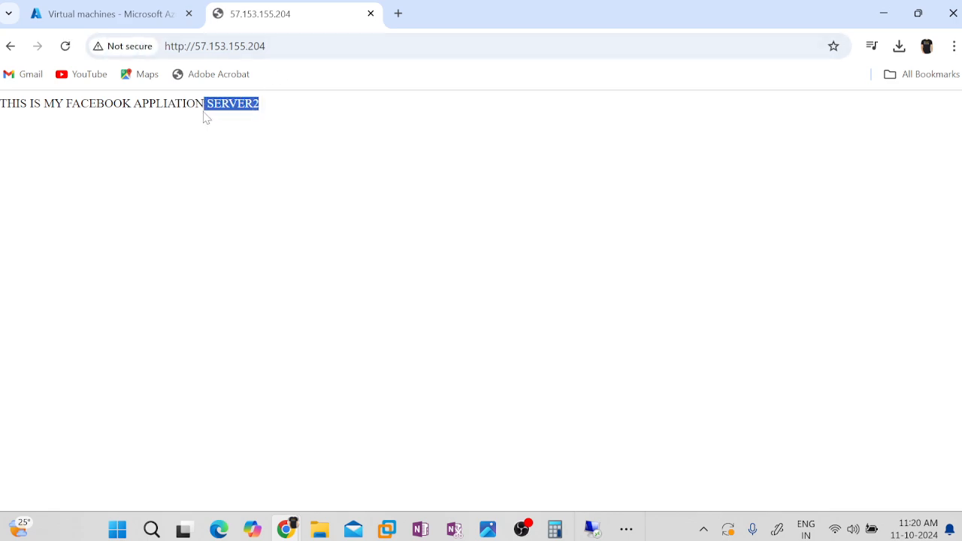
Stop virtual machine VM02 in the Azure portal and confirm its deallocation.
left_click(69, 15)
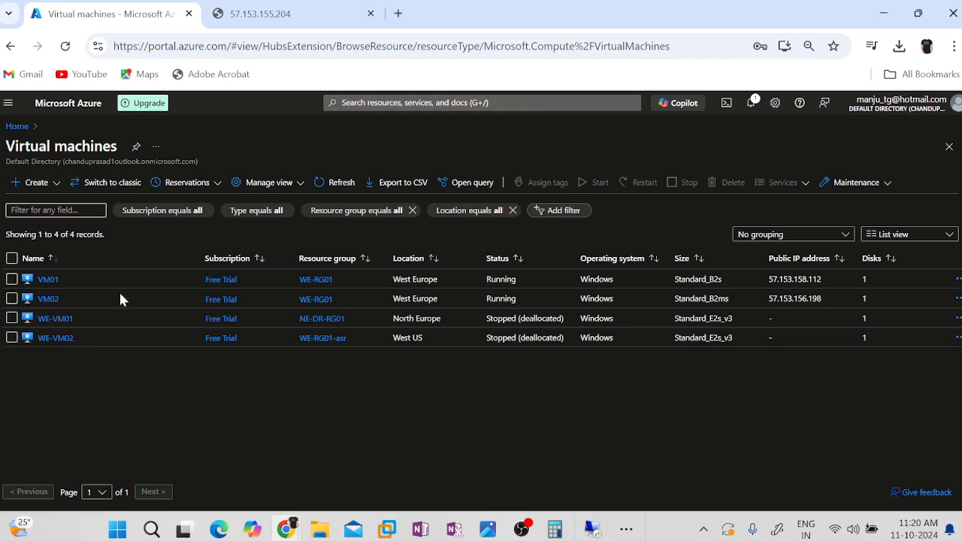
left_click(49, 299)
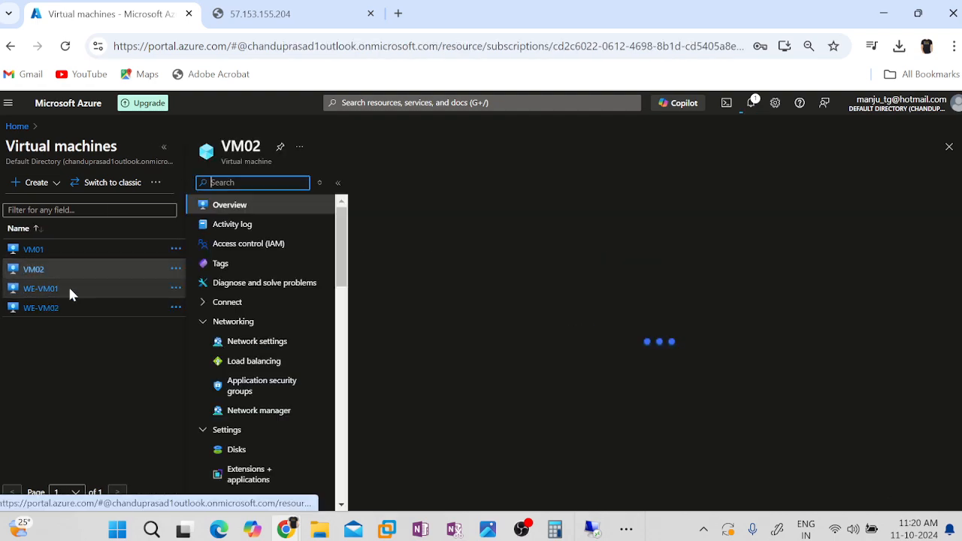
left_click(535, 182)
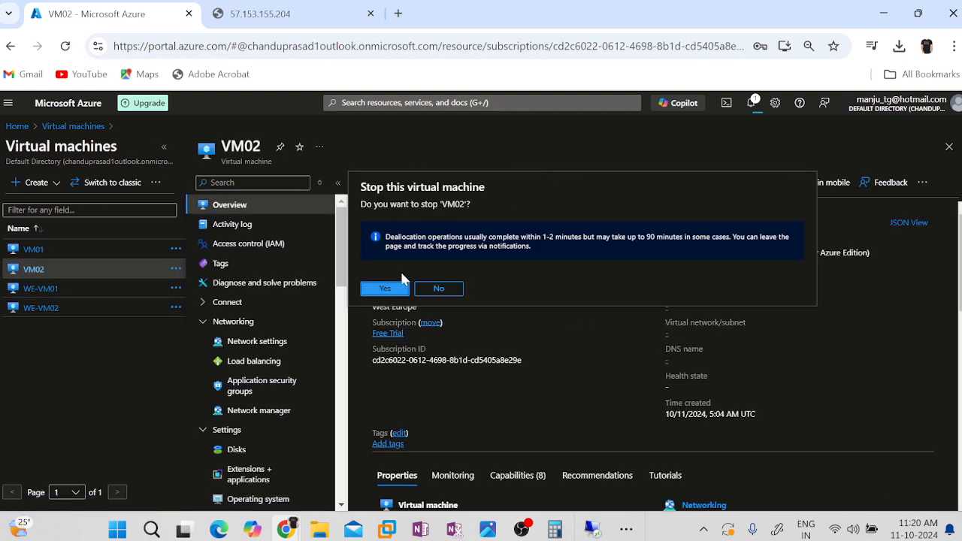
left_click(385, 287)
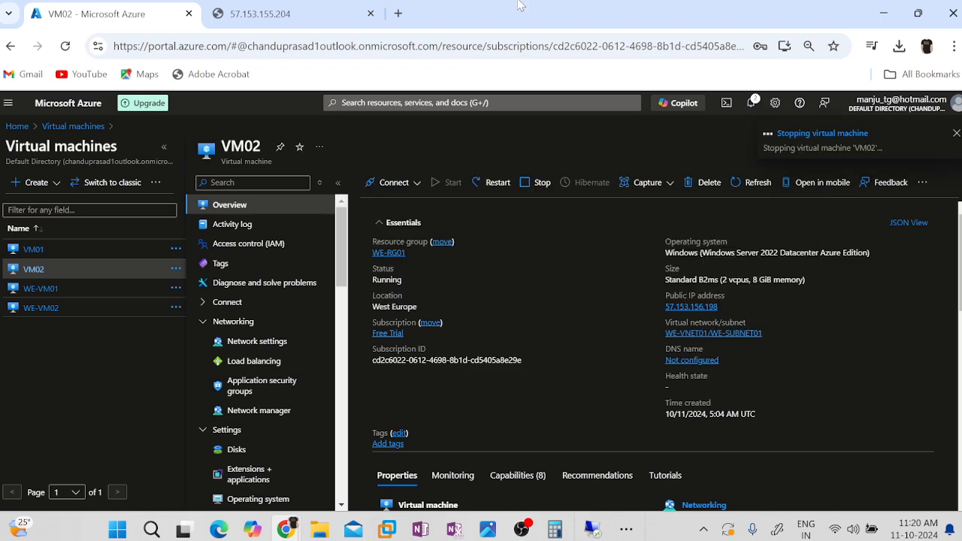
left_click(259, 13)
left_click(250, 46)
key("Return")
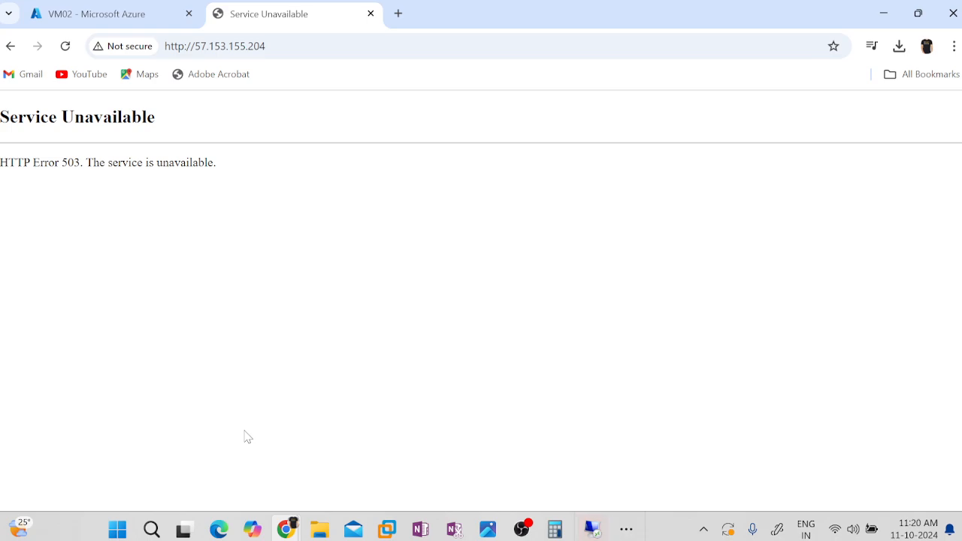
Return to the Azure portal, open the VM01 overview and start the virtual machine.
left_click(88, 25)
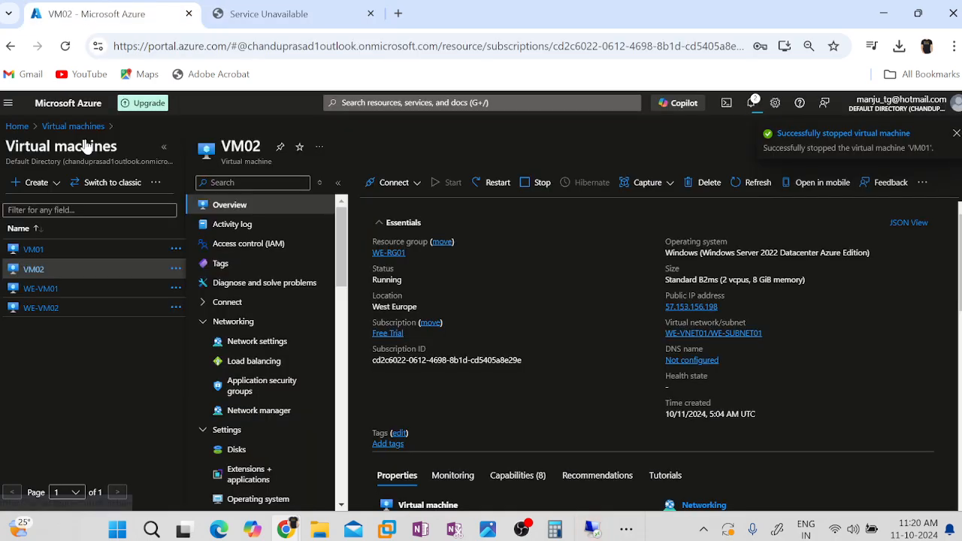
left_click(34, 249)
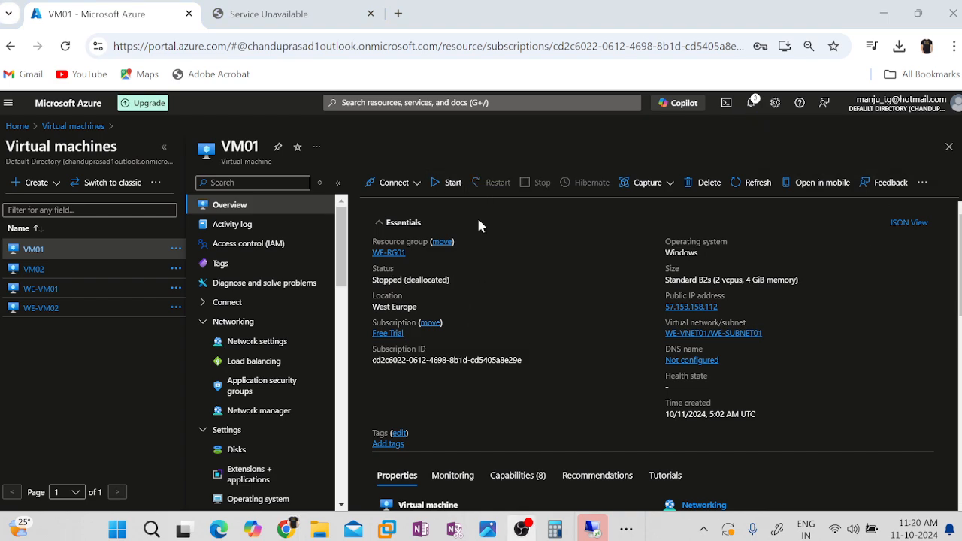
left_click(256, 6)
left_click(241, 46)
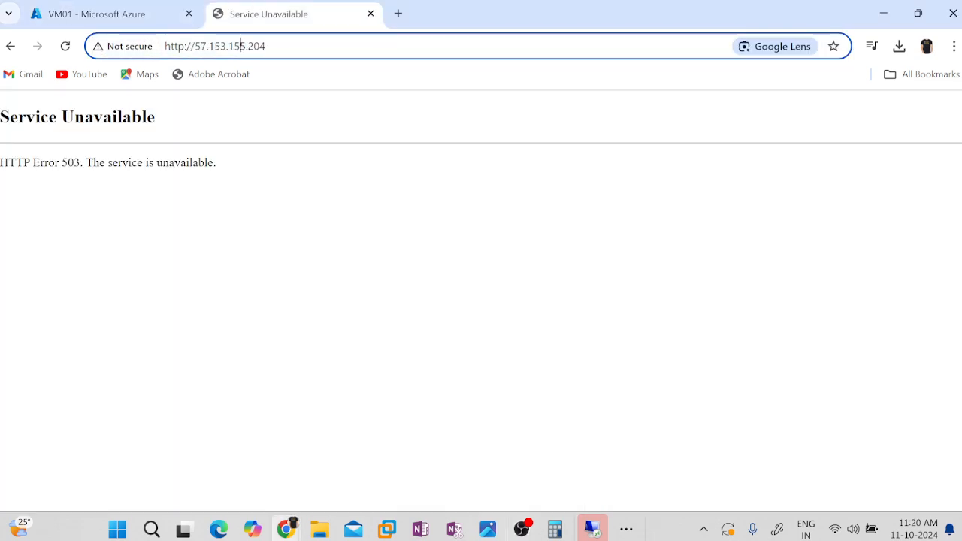
key("Return")
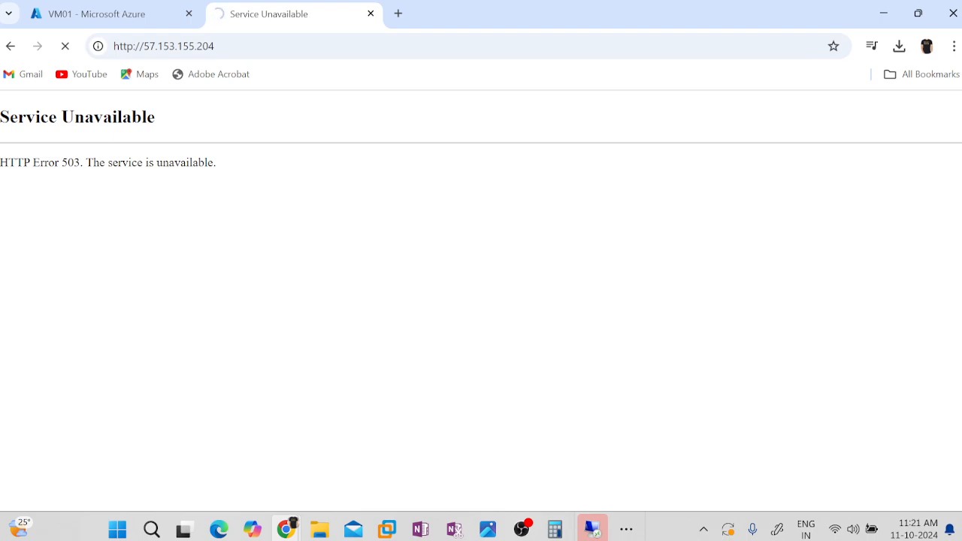
left_click(240, 46)
key("Return")
left_click_drag(93, 162, 221, 172)
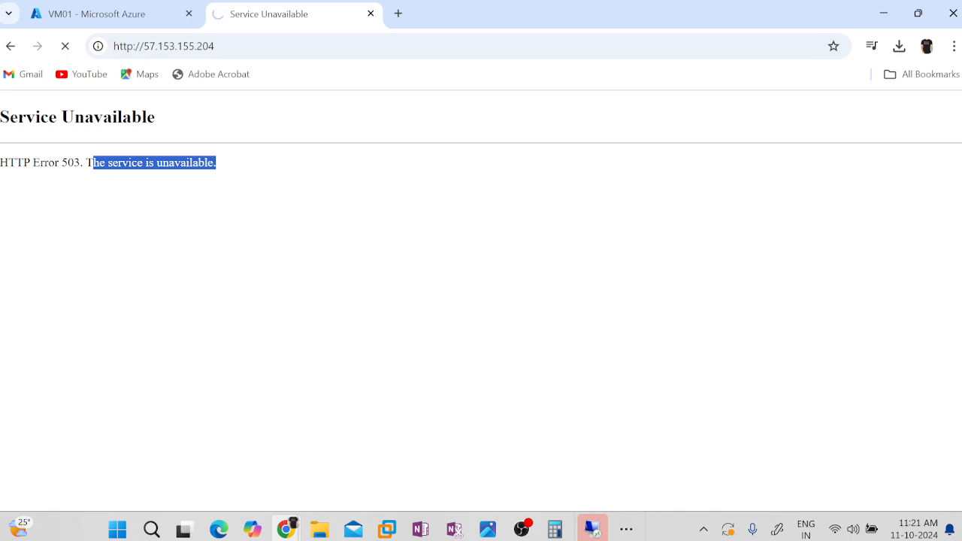
double_click(71, 162)
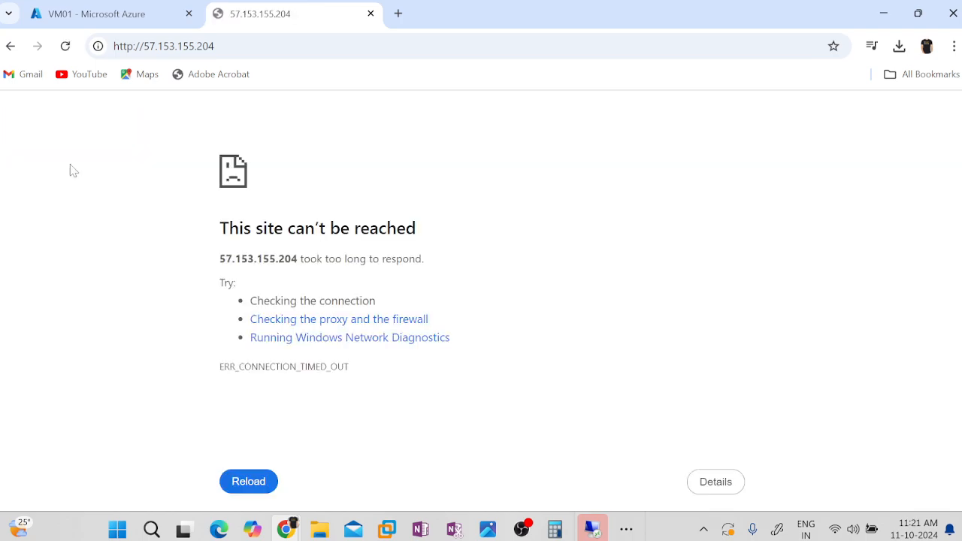
key("F5")
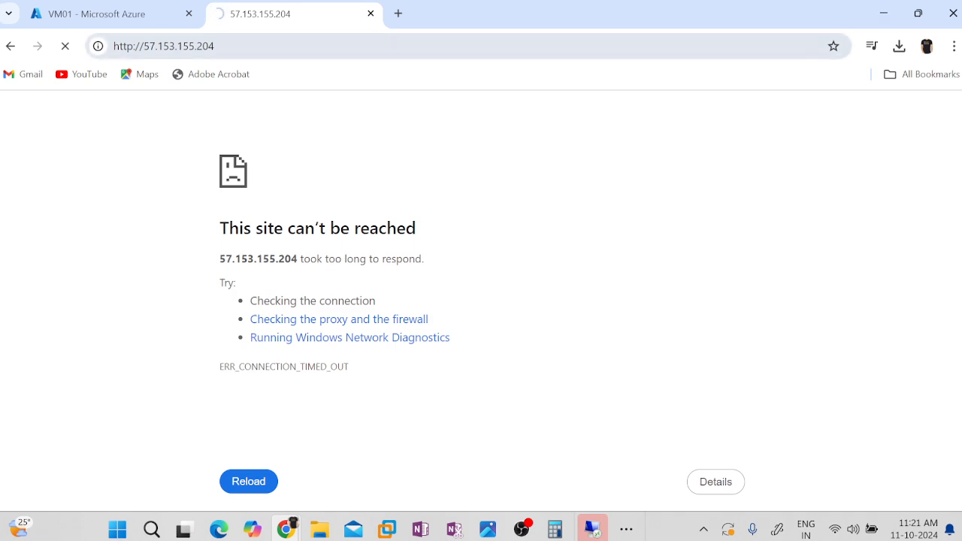
left_click(225, 46)
key("Return")
Check the status of VM01 in the Azure portal and which application server answers at 57.153.155.204.
left_click(102, 11)
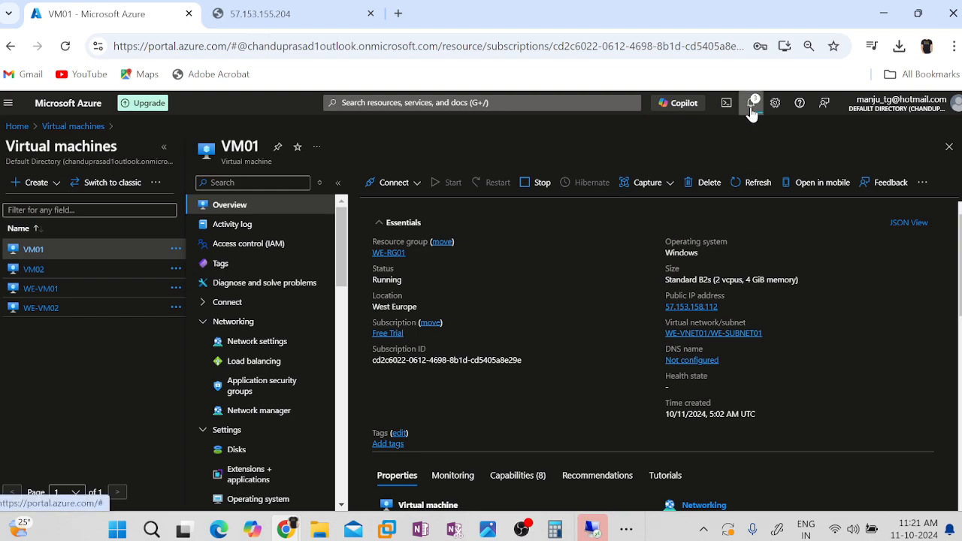
left_click(304, 15)
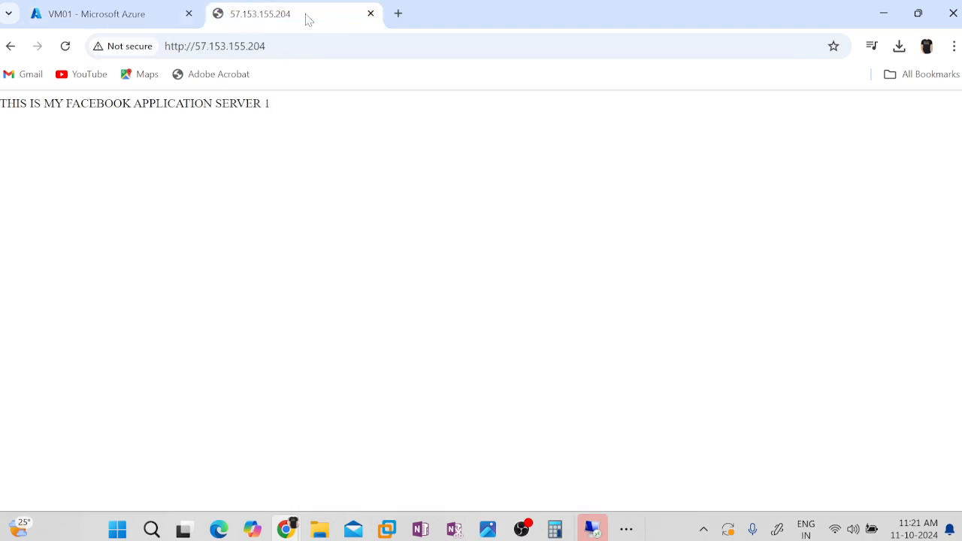
left_click(304, 46)
left_click(439, 193)
Open VM02 in the Azure portal, refresh its overview and start the virtual machine.
left_click(90, 13)
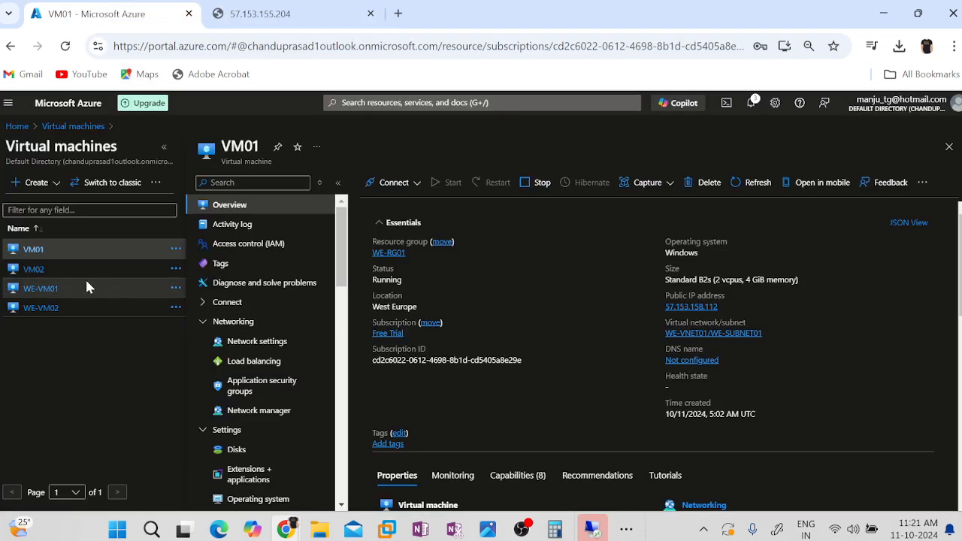
left_click(34, 271)
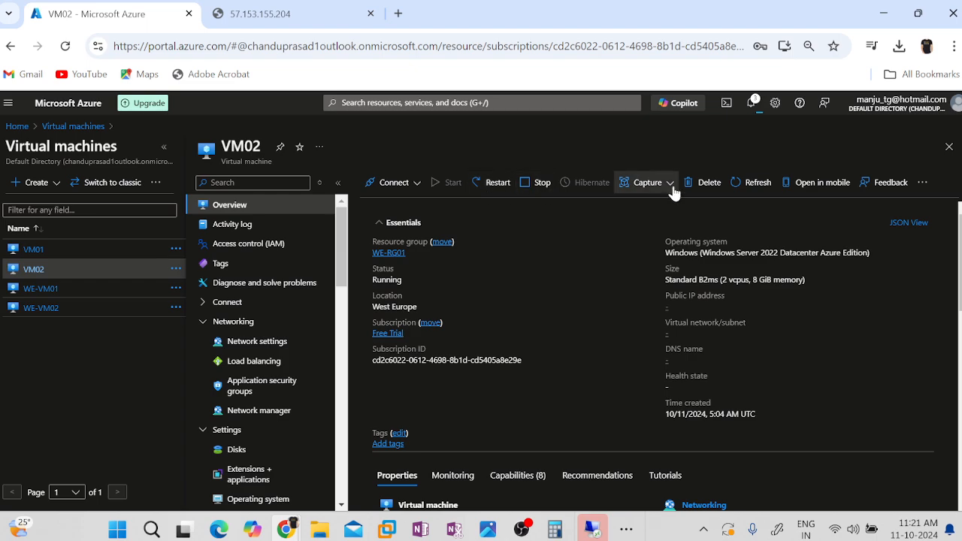
left_click(758, 186)
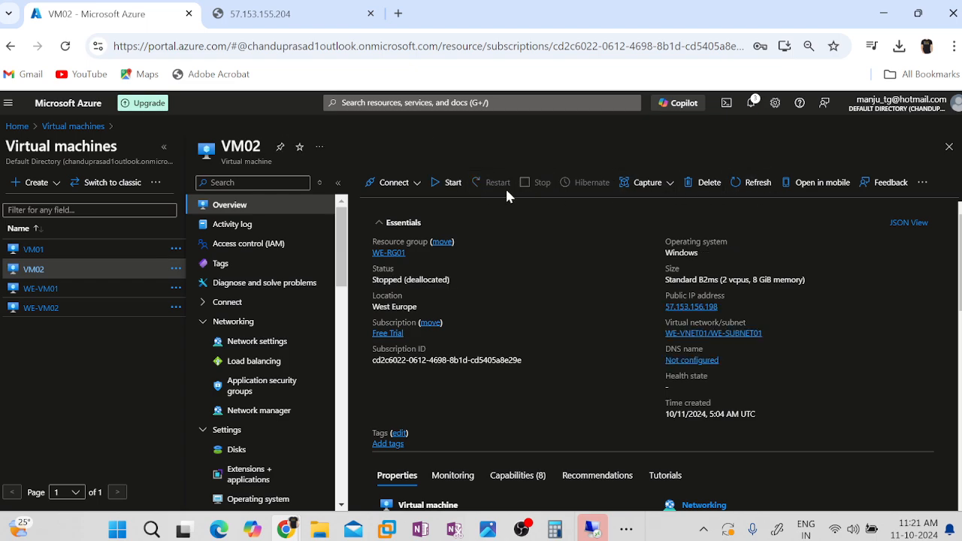
left_click(453, 182)
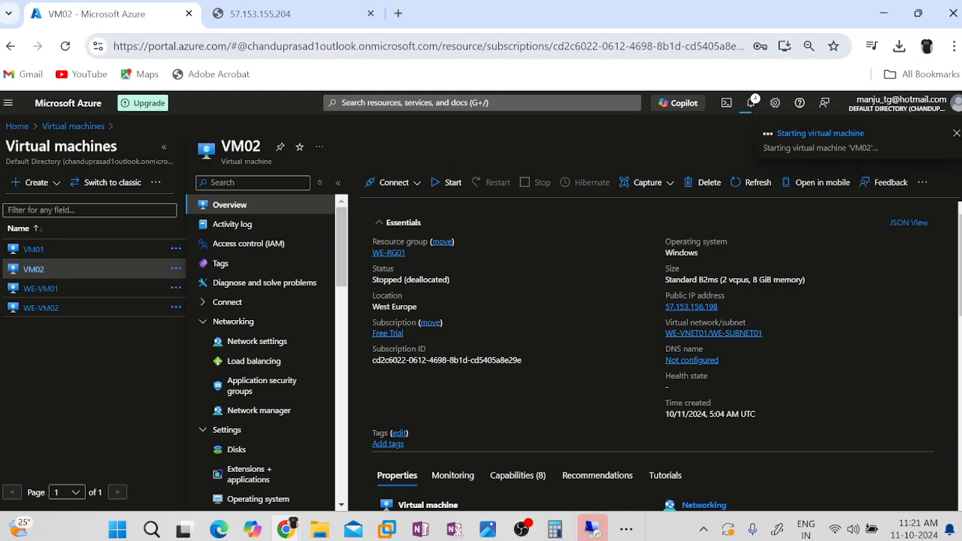
left_click(290, 13)
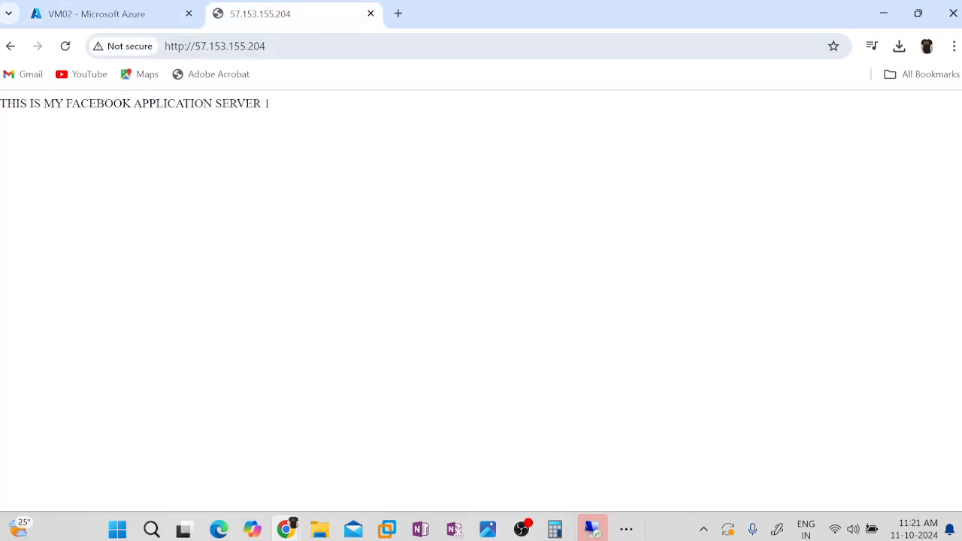
left_click(301, 46)
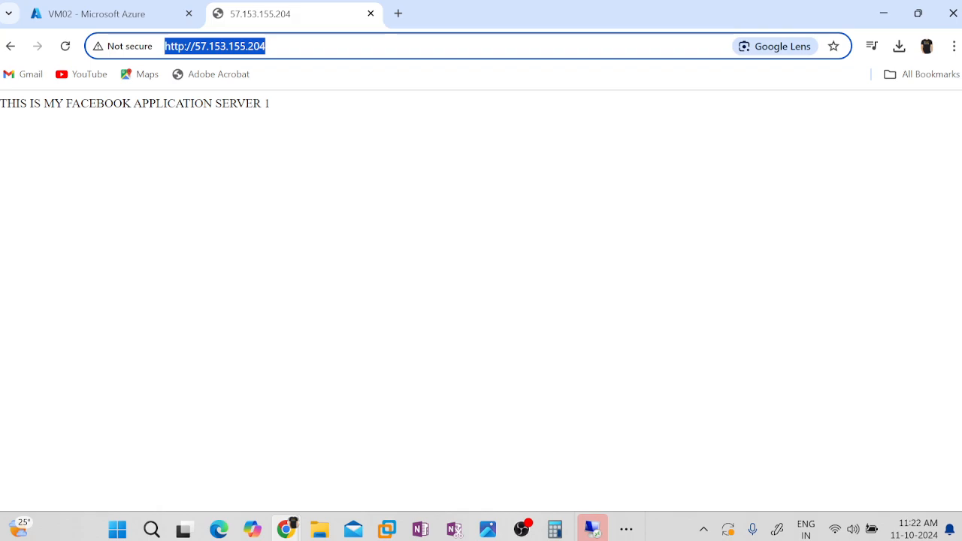
left_click(272, 46)
key("Return")
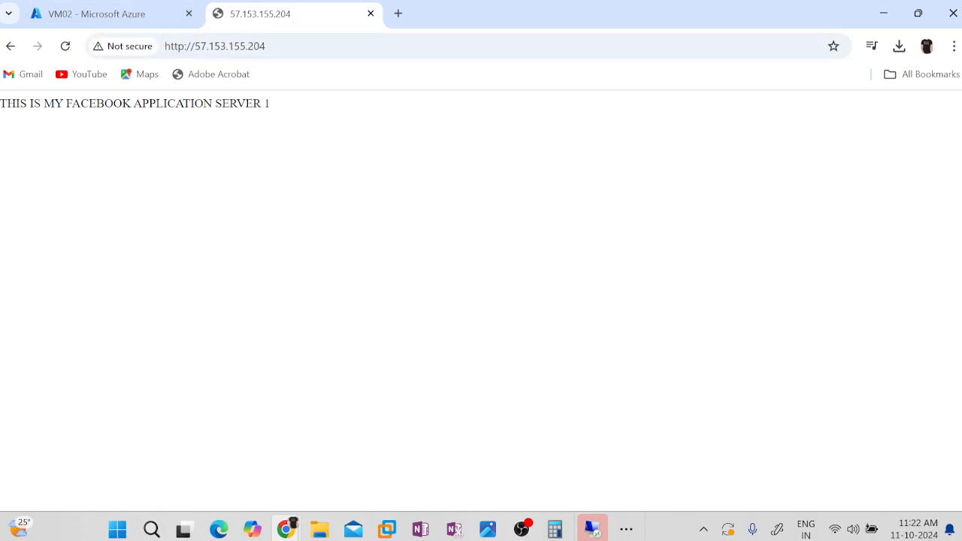
left_click(272, 46)
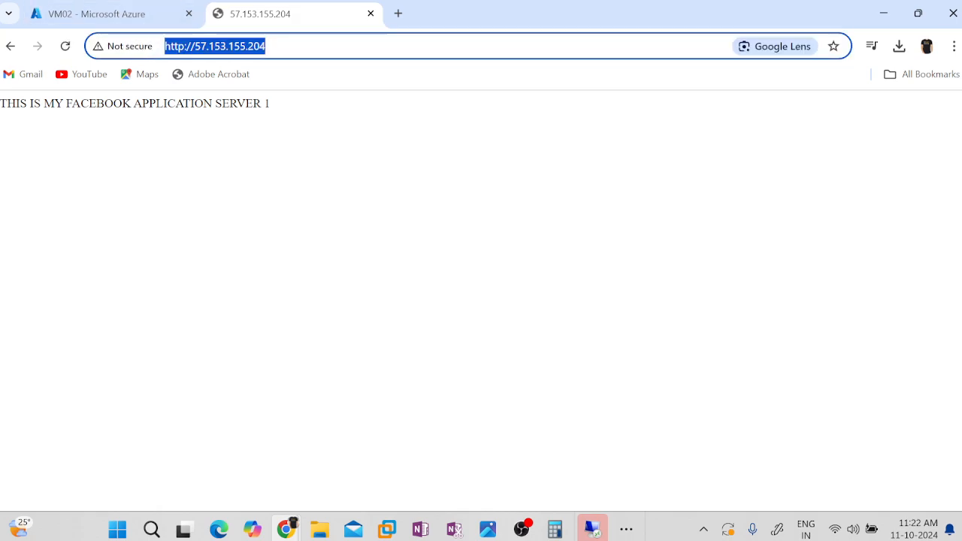
left_click(103, 13)
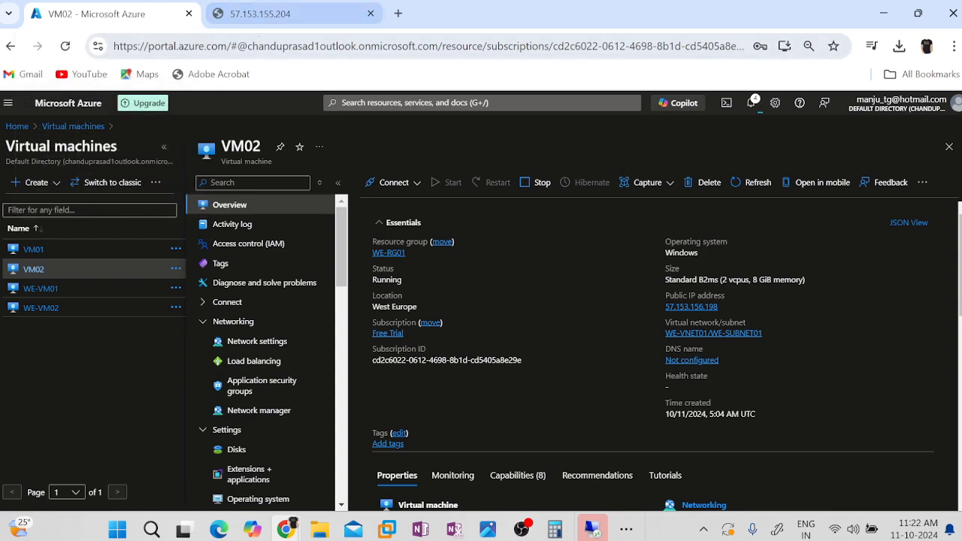
left_click(150, 46)
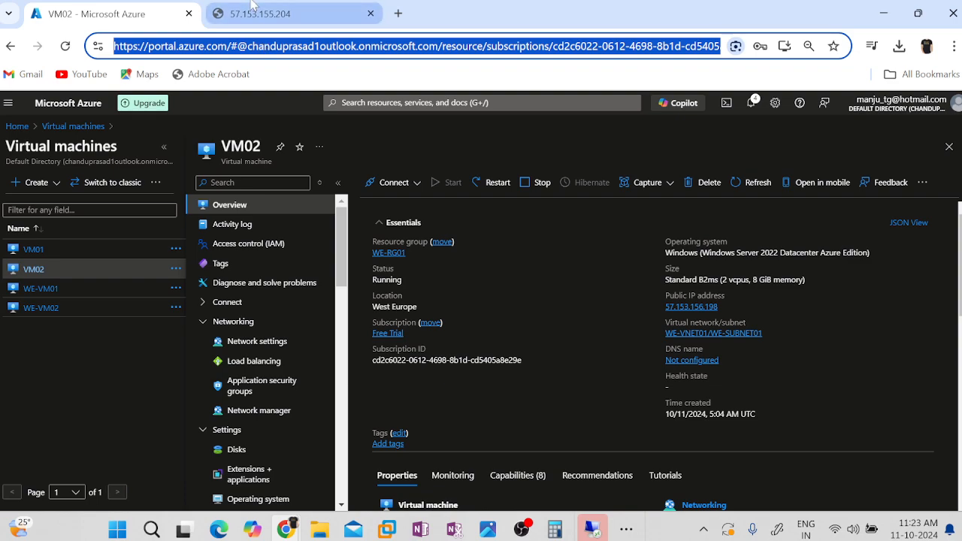
left_click(253, 11)
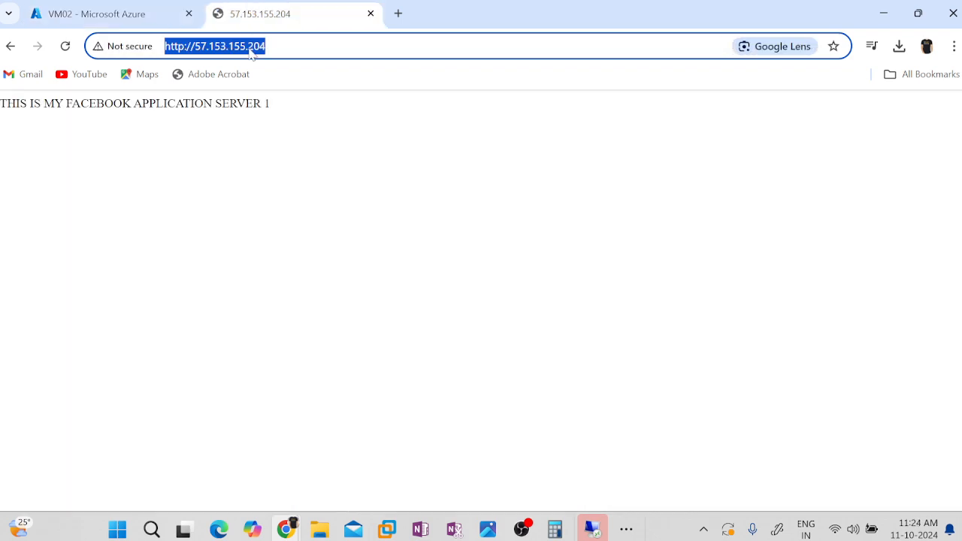
key("End")
key("Return")
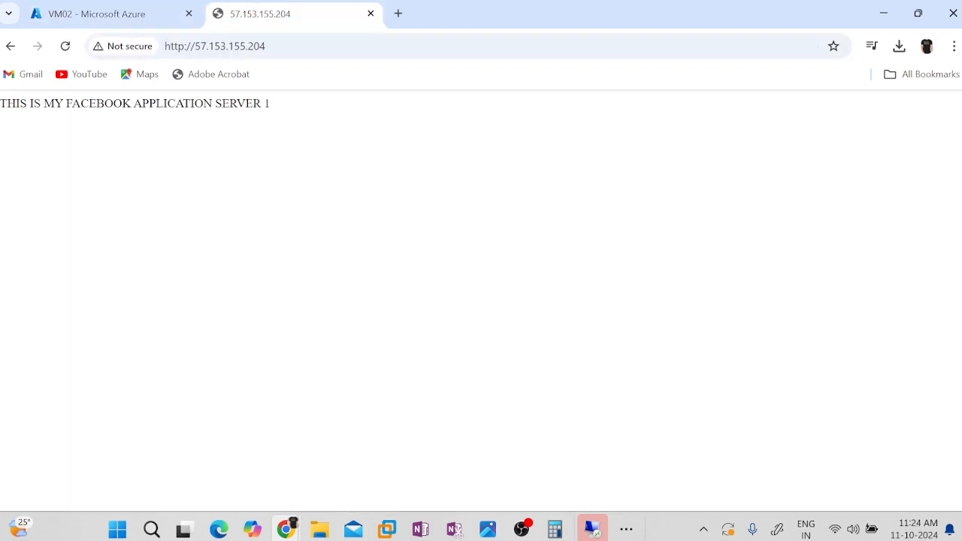
left_click(64, 14)
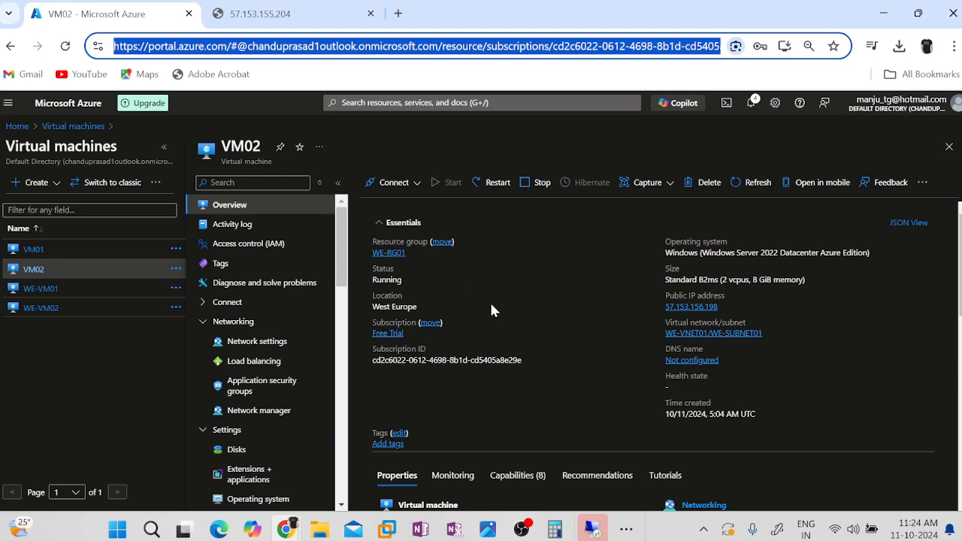